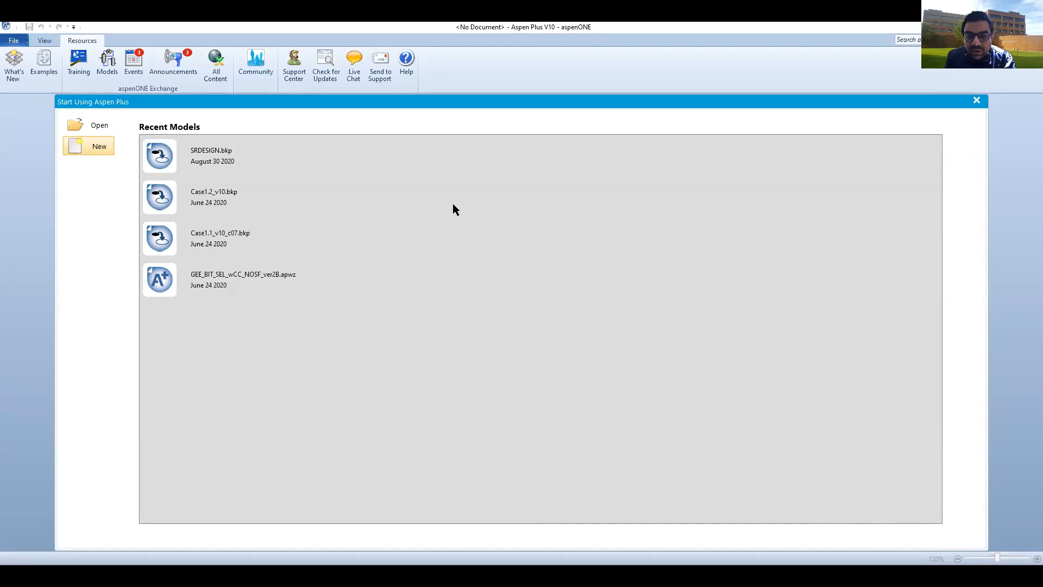
- Create a new simulation, view its main flowsheet in the simulation environment, and return to the properties environment
{"action": "double_click", "coordinate": [435, 206]}
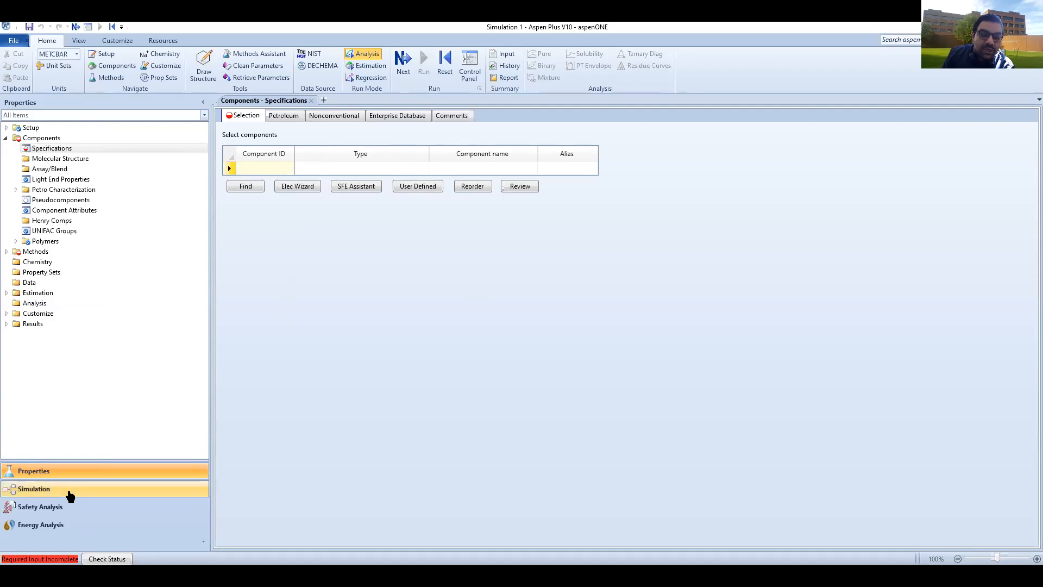
{"action": "left_click", "coordinate": [69, 494]}
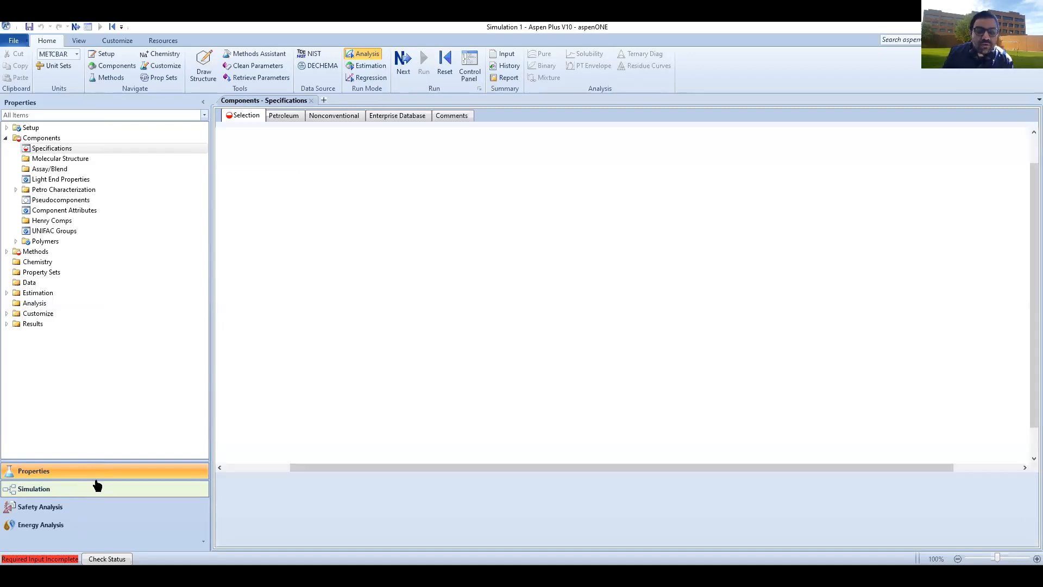
{"action": "left_click", "coordinate": [83, 484]}
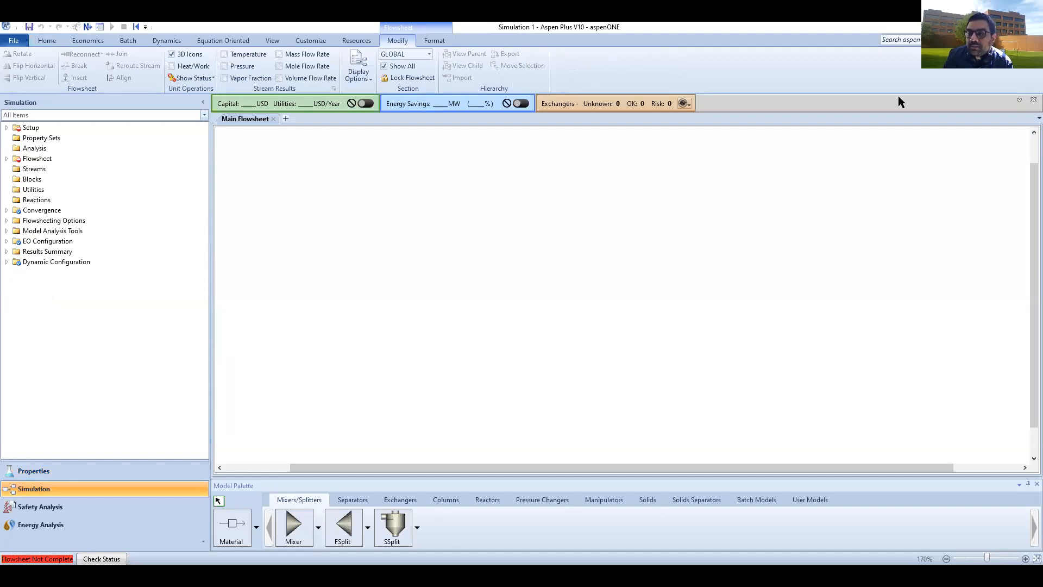
{"action": "left_click", "coordinate": [47, 477]}
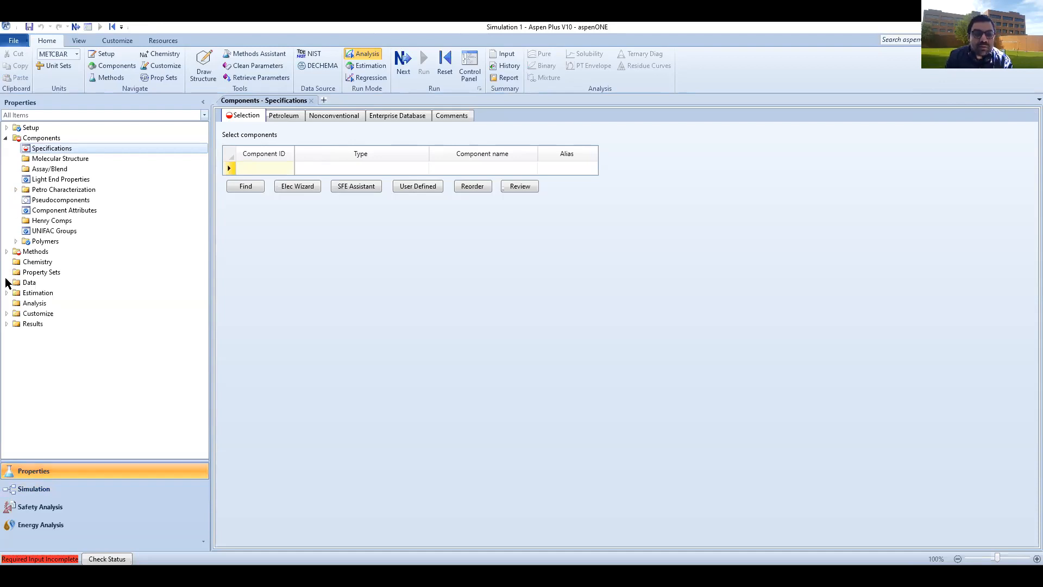
- Review the global property method specifications, reopen the component specifications, and switch to the tutorial PDF in Acrobat Reader to consult the process diagram
{"action": "left_click", "coordinate": [6, 251]}
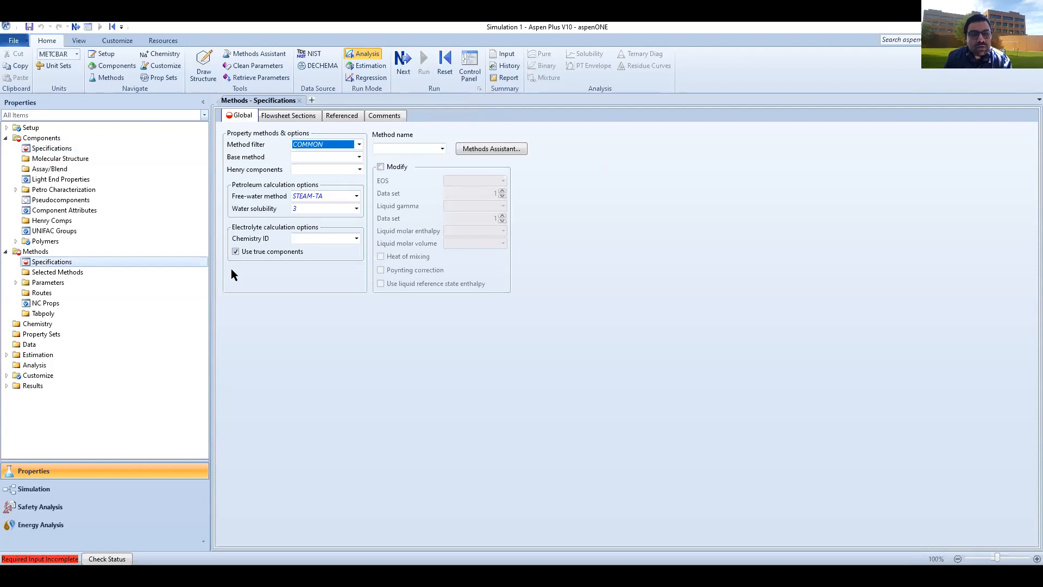
{"action": "left_click", "coordinate": [48, 150]}
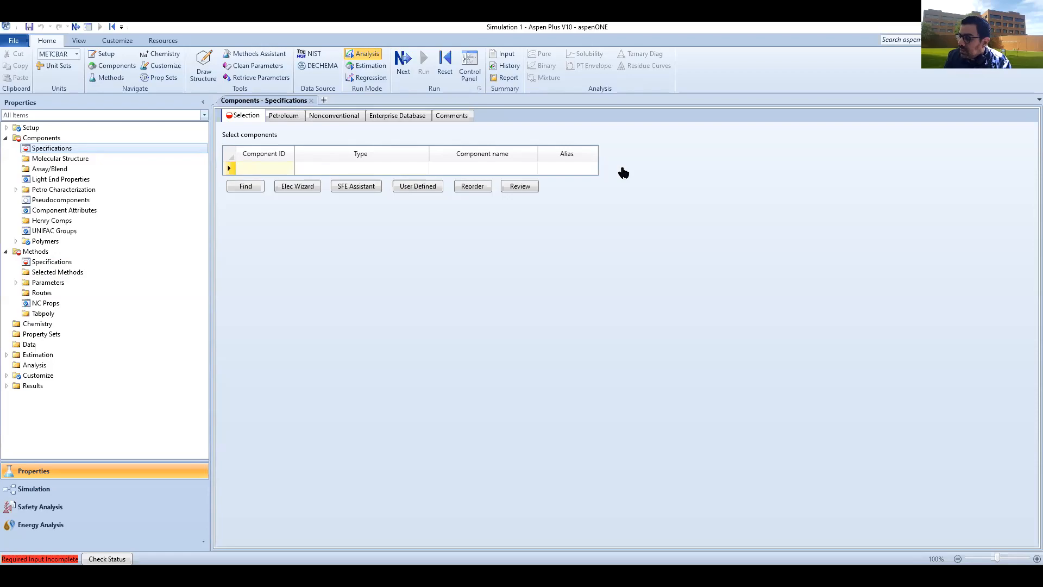
{"action": "key", "text": "alt+Tab"}
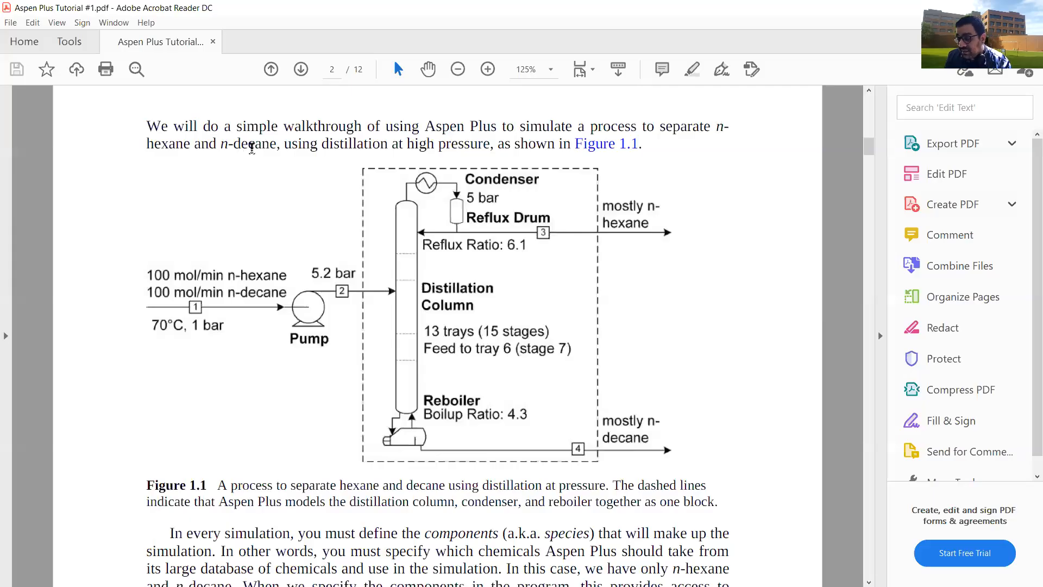
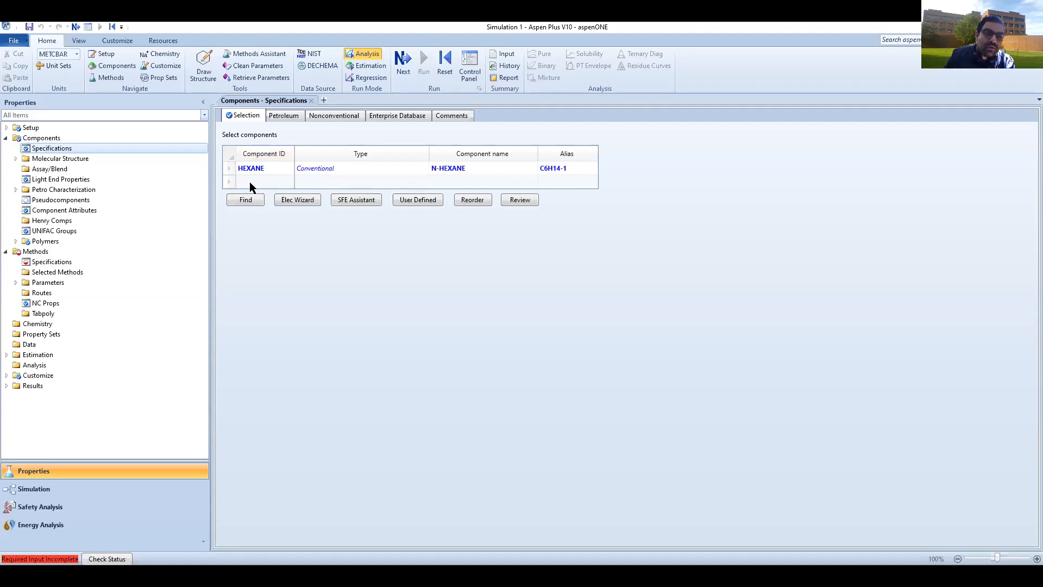
- Search the compound databanks for names containing "decane" for the empty row below HEXANE
{"action": "left_click", "coordinate": [250, 181]}
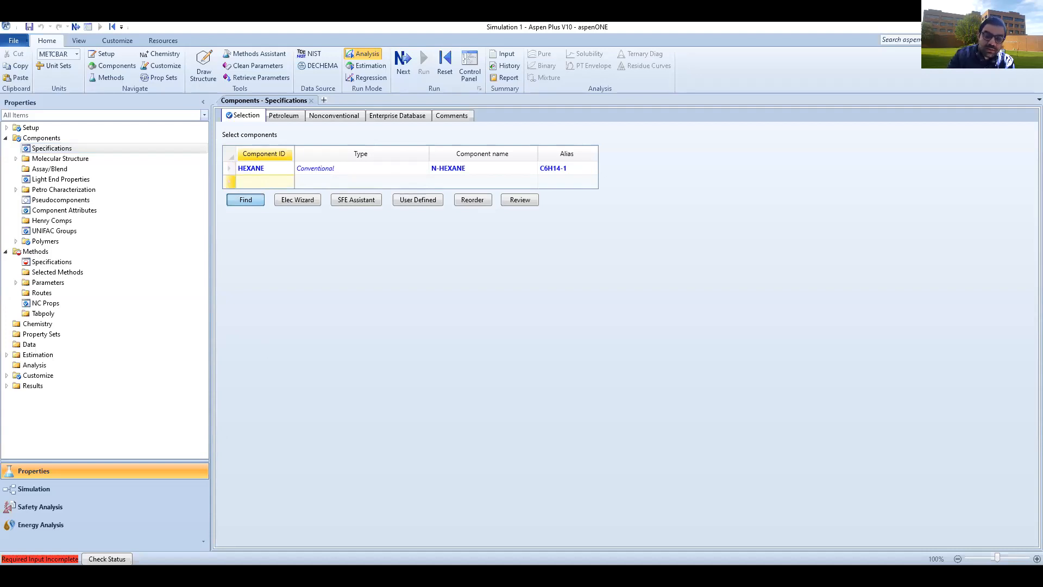
{"action": "left_click", "coordinate": [246, 200]}
{"action": "type", "text": "decane"}
{"action": "key", "text": "Return"}
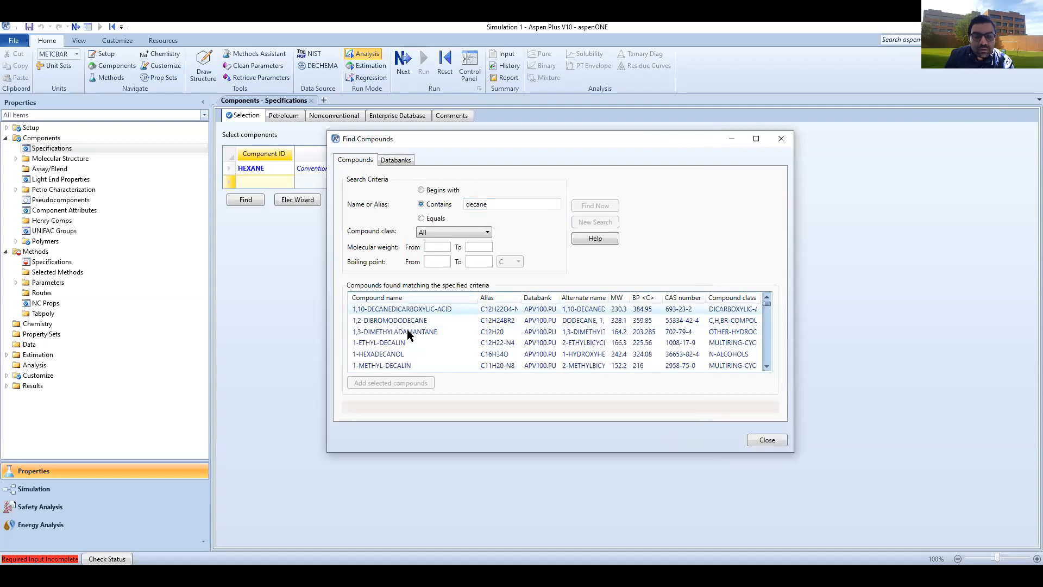
- Add N-DECANE from the matching compounds to the component list and close the compound search
{"action": "scroll", "coordinate": [405, 295], "scroll_direction": "down", "scroll_amount": 2}
{"action": "scroll", "coordinate": [408, 342], "scroll_direction": "down", "scroll_amount": 1}
{"action": "scroll", "coordinate": [409, 342], "scroll_direction": "down", "scroll_amount": 3}
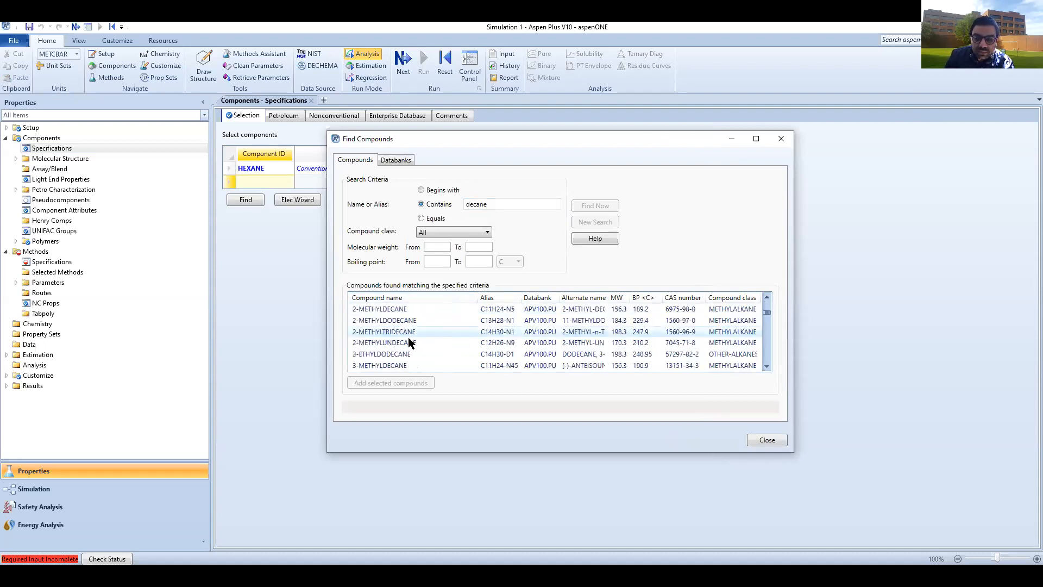
{"action": "scroll", "coordinate": [409, 338], "scroll_direction": "up", "scroll_amount": 8}
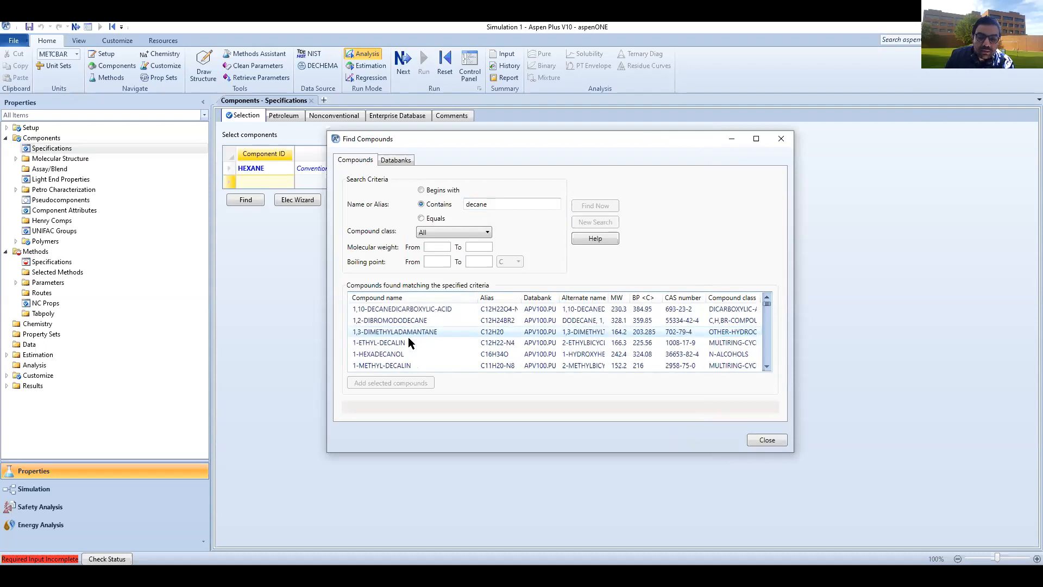
{"action": "scroll", "coordinate": [408, 337], "scroll_direction": "down", "scroll_amount": 4}
{"action": "scroll", "coordinate": [408, 336], "scroll_direction": "down", "scroll_amount": 5}
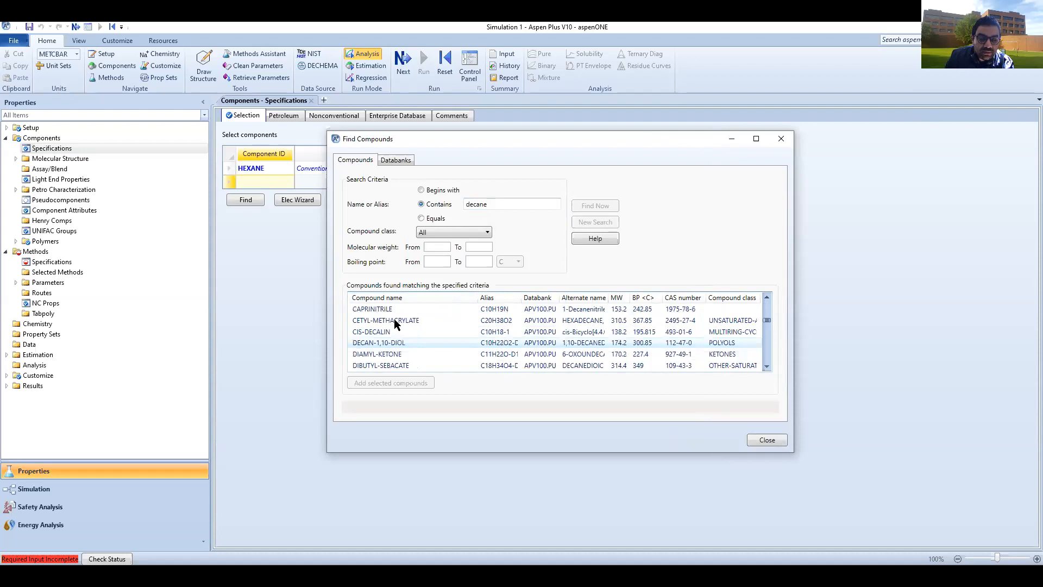
{"action": "scroll", "coordinate": [396, 324], "scroll_direction": "down", "scroll_amount": 1}
{"action": "scroll", "coordinate": [387, 322], "scroll_direction": "down", "scroll_amount": 3}
{"action": "scroll", "coordinate": [387, 322], "scroll_direction": "down", "scroll_amount": 1}
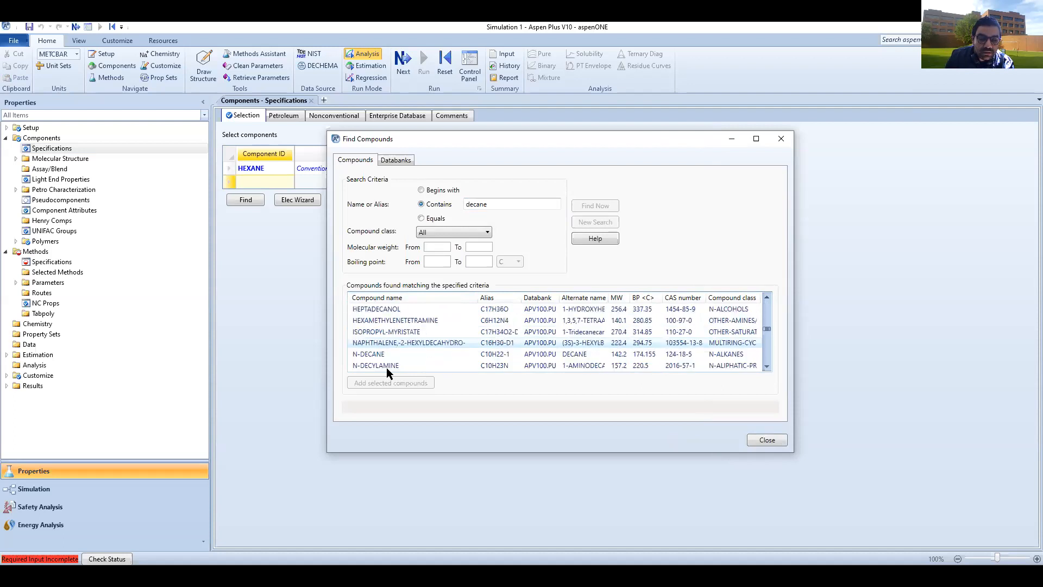
{"action": "scroll", "coordinate": [387, 372], "scroll_direction": "down", "scroll_amount": 1}
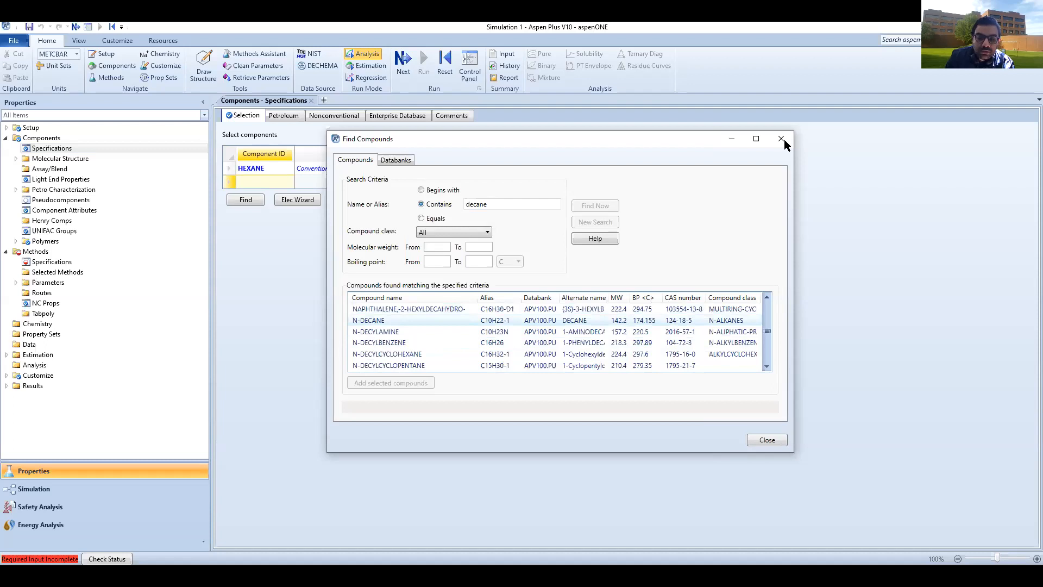
{"action": "left_click", "coordinate": [376, 320]}
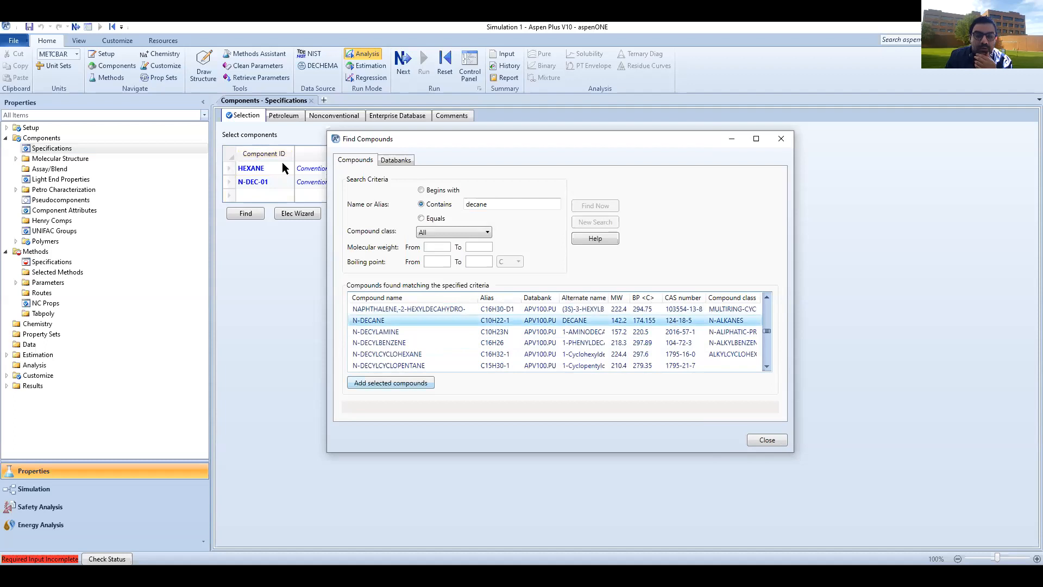
{"action": "key", "text": "Escape"}
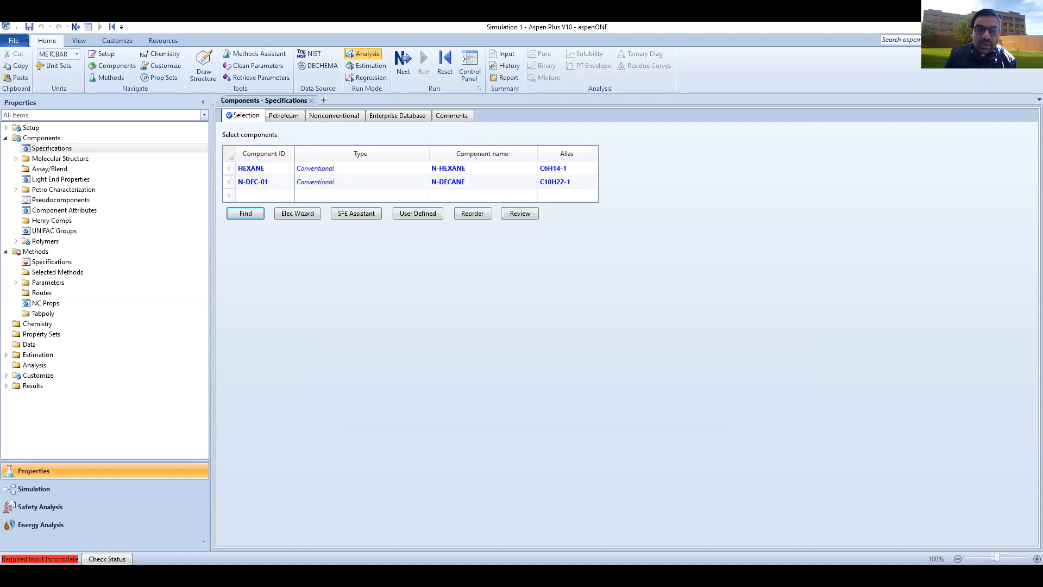
{"action": "left_click", "coordinate": [265, 196]}
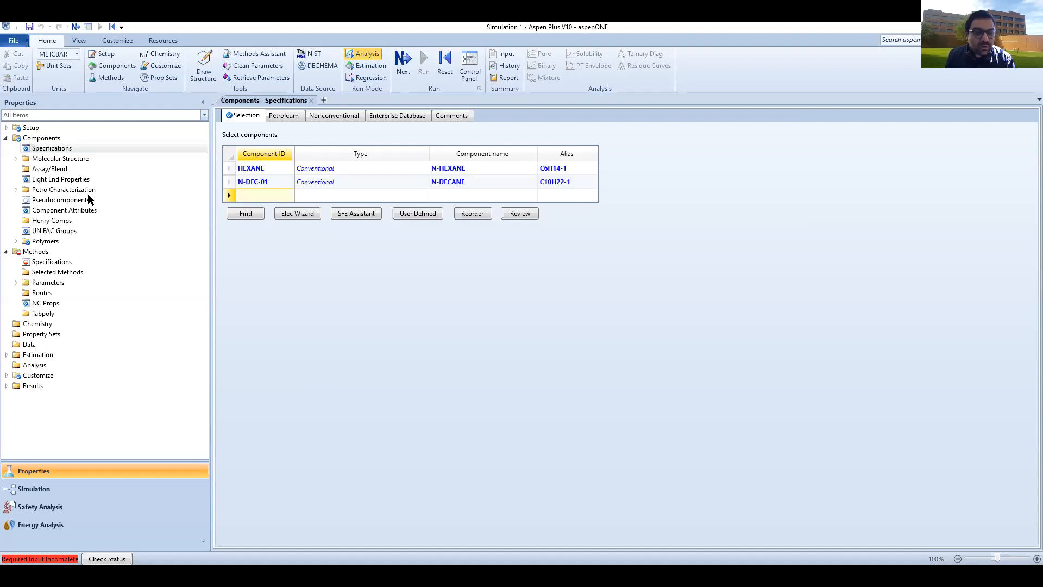
- Set the global unit set to MET in the setup specifications
{"action": "left_click", "coordinate": [7, 127]}
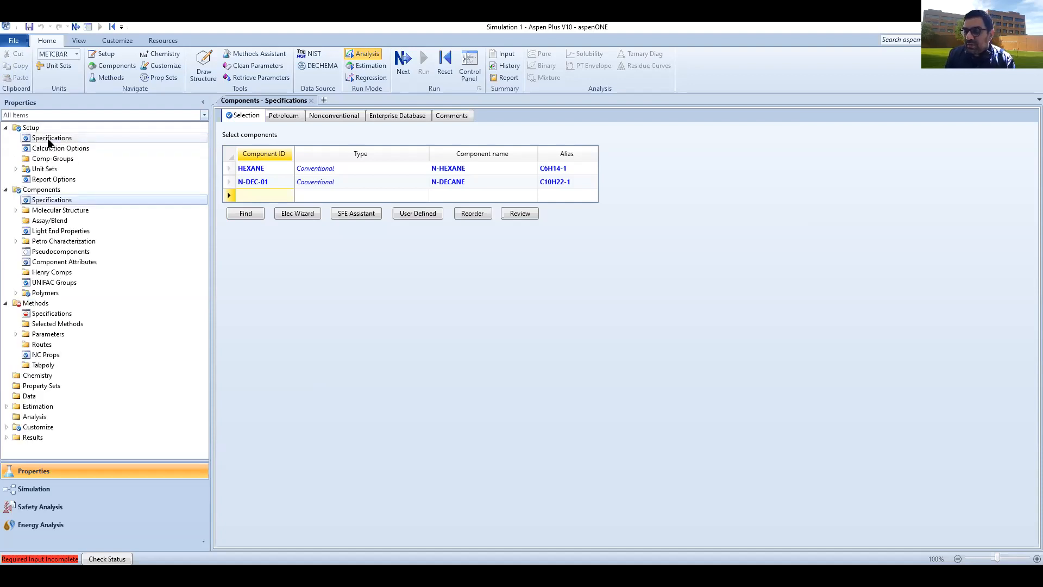
{"action": "left_click", "coordinate": [95, 139]}
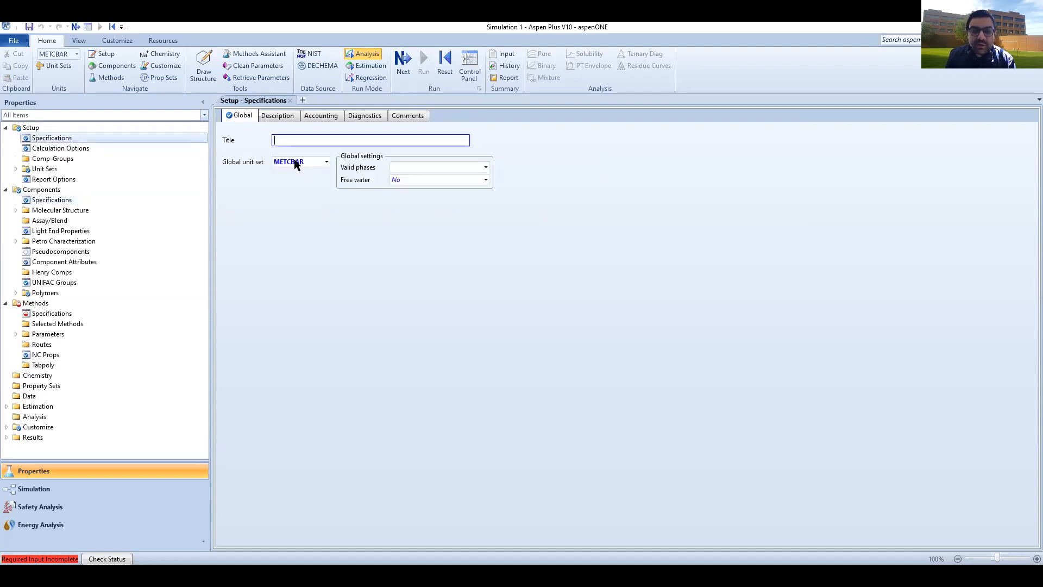
{"action": "left_click", "coordinate": [322, 163]}
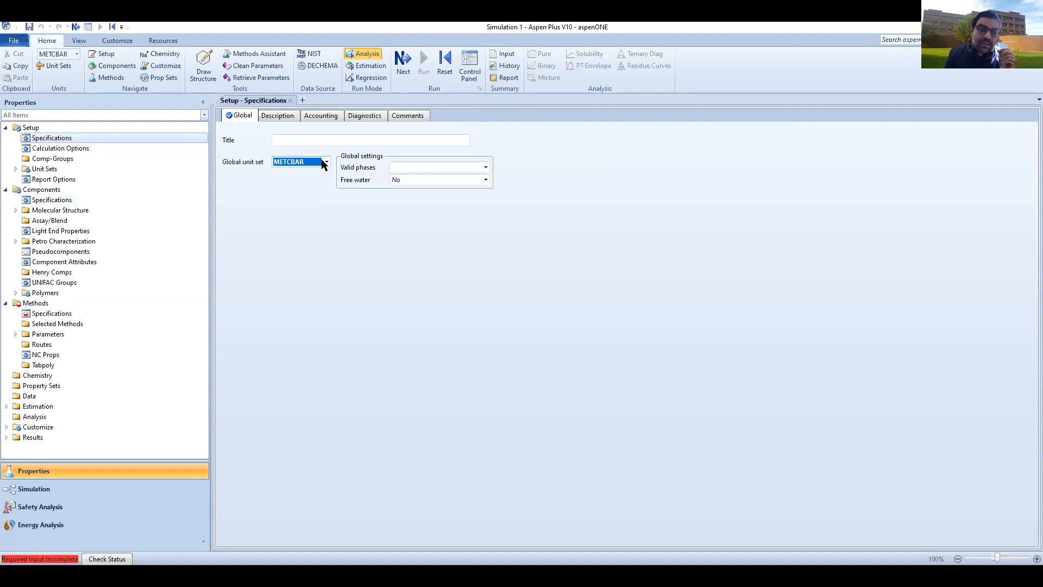
{"action": "left_click", "coordinate": [325, 162]}
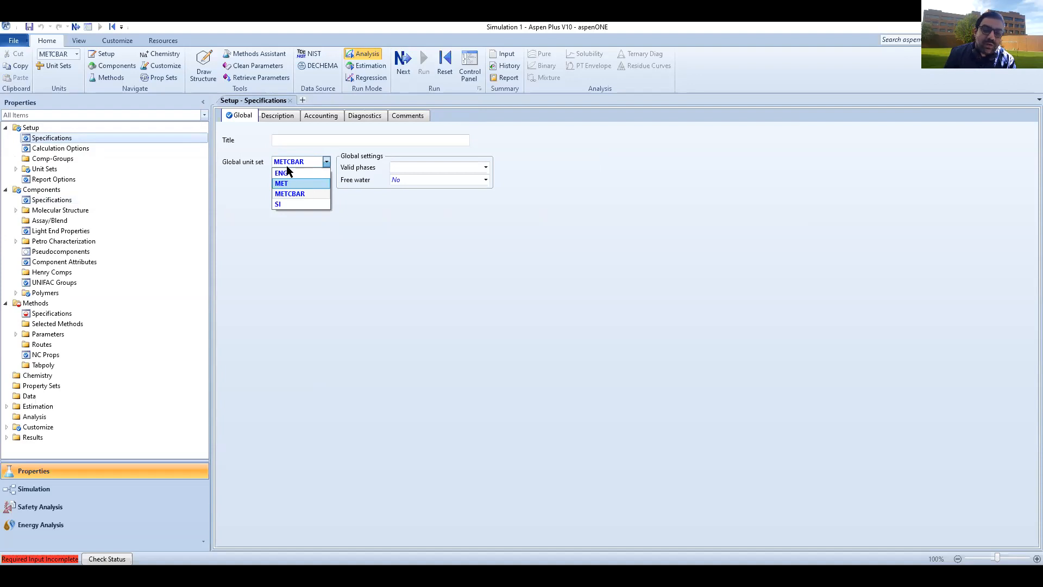
{"action": "left_click", "coordinate": [283, 183]}
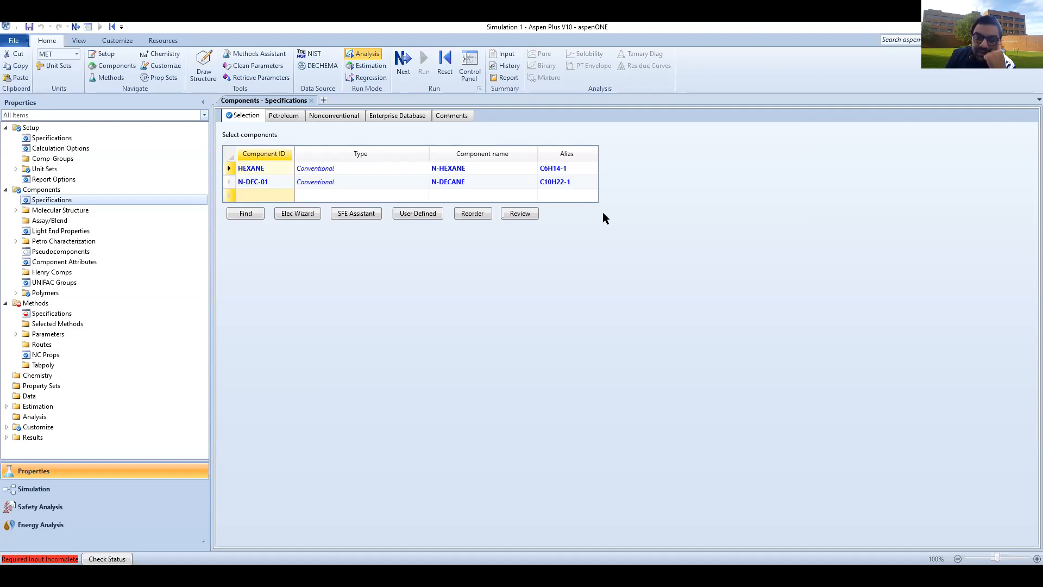
- Review the pure component scalar parameters of HEXANE and N-DECANE and the parameter sets listed under the property methods
{"action": "left_click", "coordinate": [235, 167]}
{"action": "left_click", "coordinate": [231, 168]}
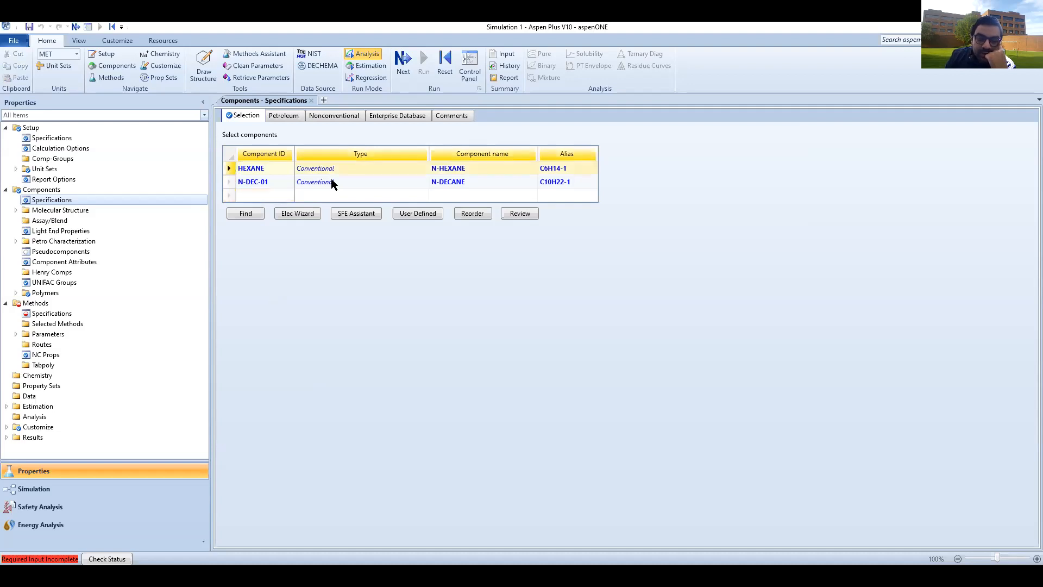
{"action": "left_click", "coordinate": [527, 208]}
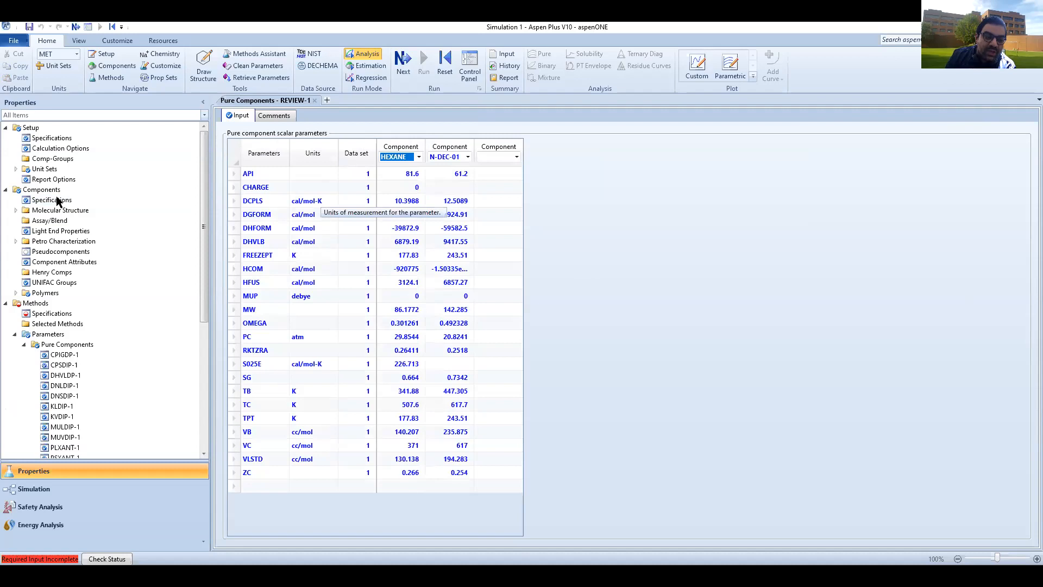
{"action": "scroll", "coordinate": [83, 362], "scroll_direction": "down", "scroll_amount": 2}
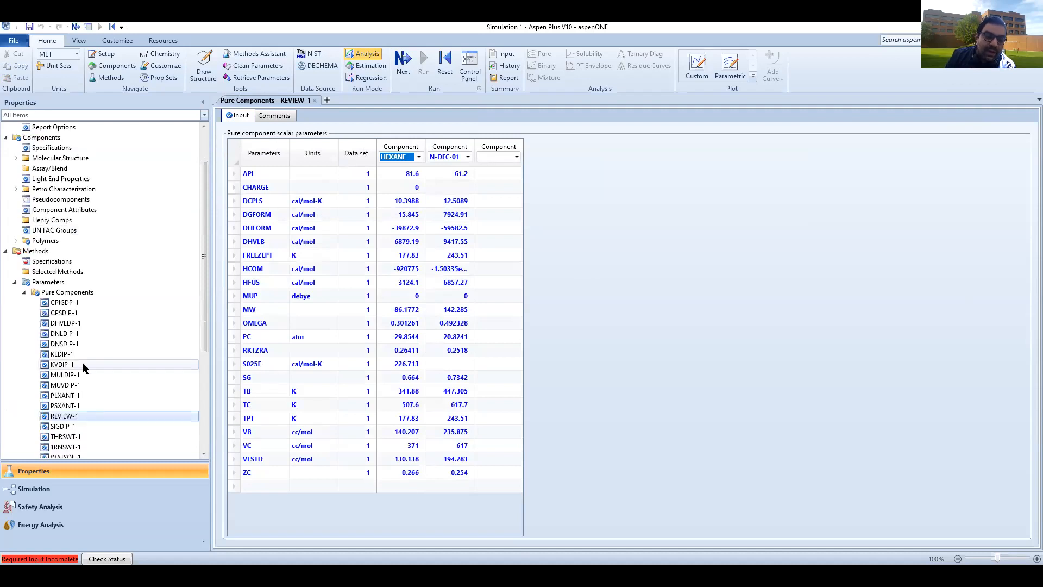
{"action": "scroll", "coordinate": [82, 362], "scroll_direction": "down", "scroll_amount": 5}
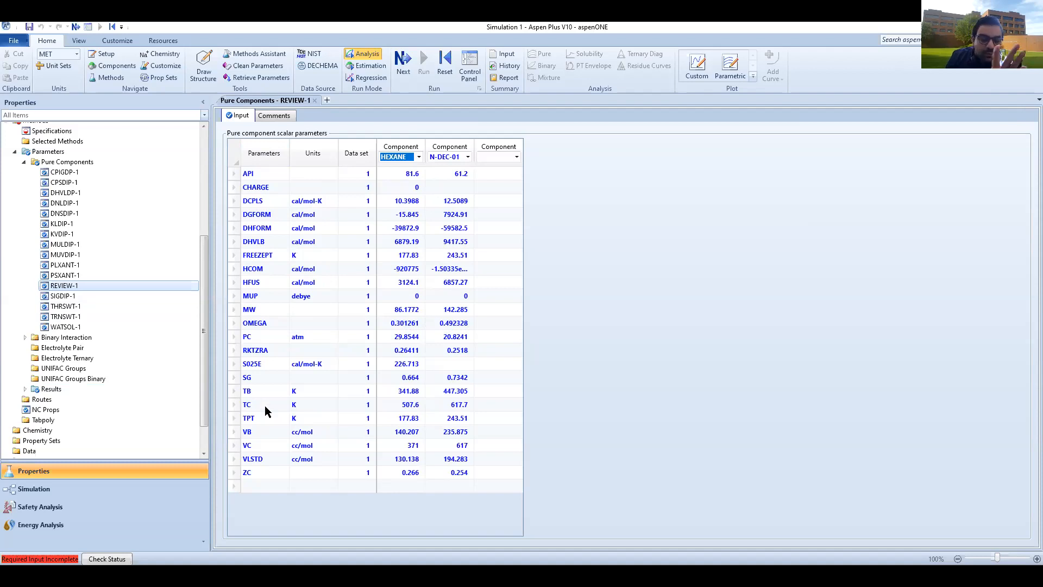
{"action": "scroll", "coordinate": [133, 269], "scroll_direction": "up", "scroll_amount": 6}
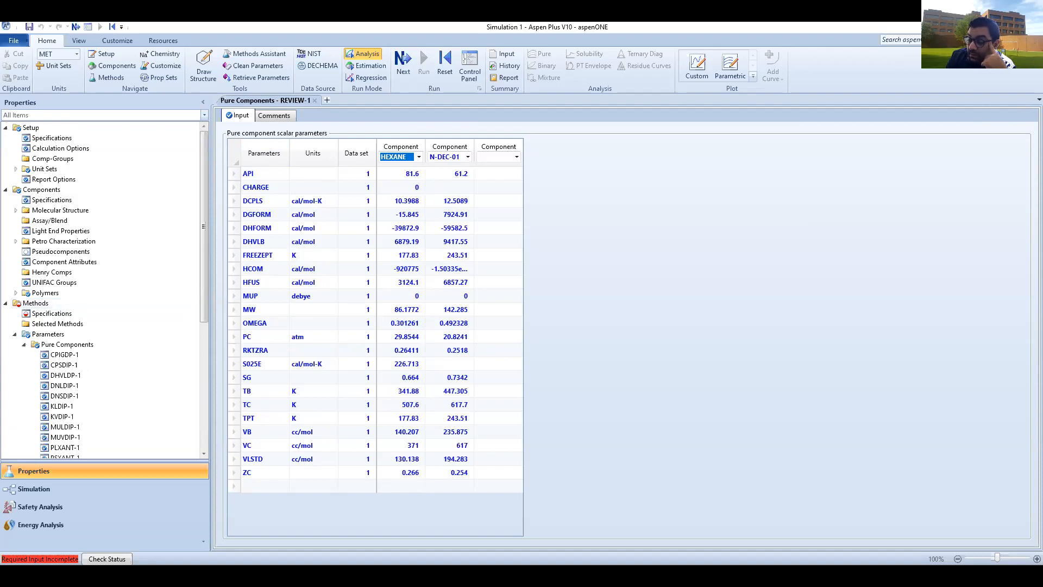
- Return to the component specifications and examine the available and selected pure component databanks in the compound search
{"action": "left_click", "coordinate": [47, 200]}
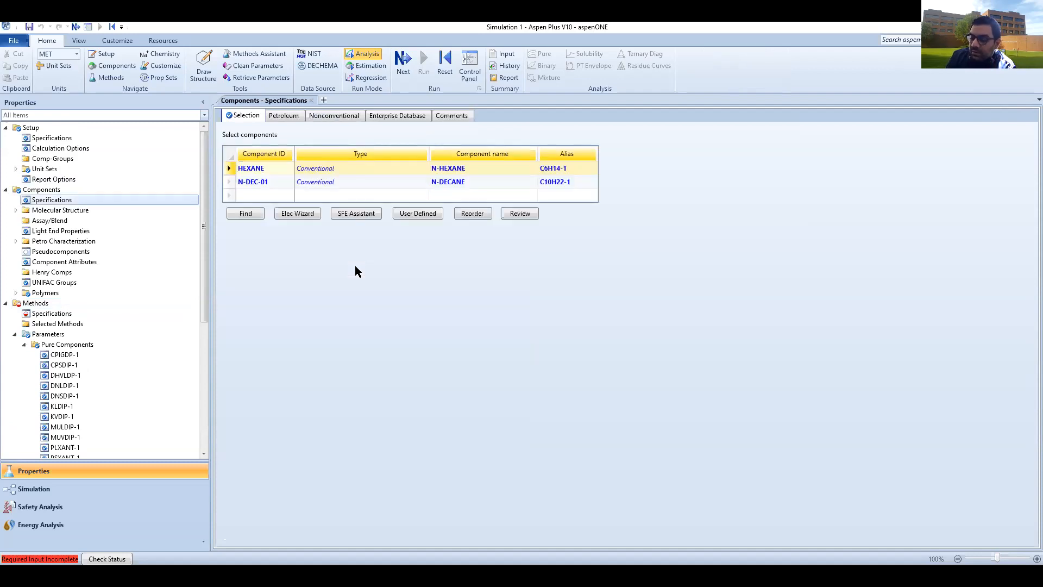
{"action": "left_click", "coordinate": [245, 213]}
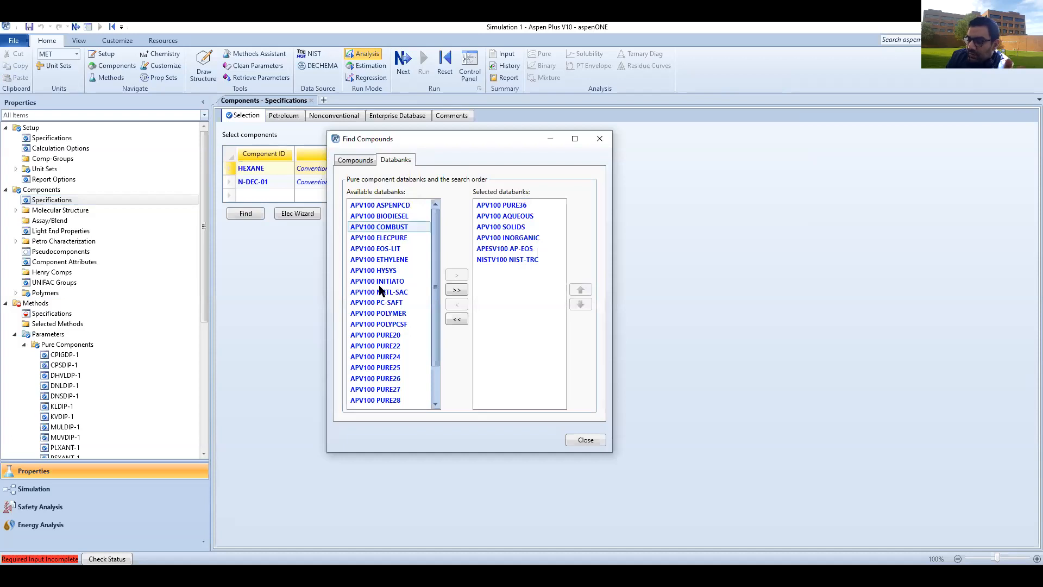
{"action": "left_click", "coordinate": [380, 368]}
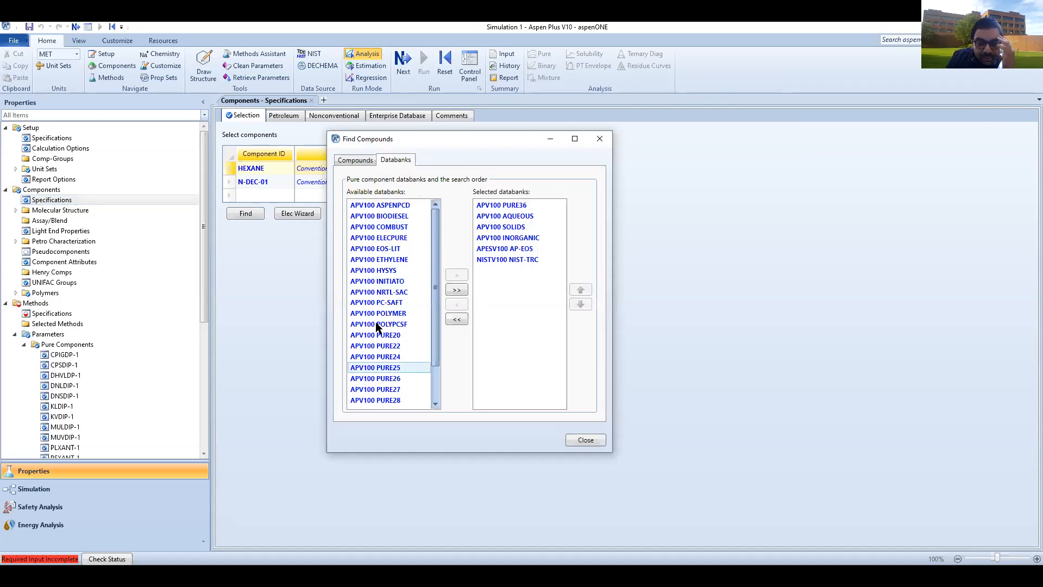
{"action": "left_click", "coordinate": [375, 324]}
{"action": "scroll", "coordinate": [376, 326], "scroll_direction": "down", "scroll_amount": 2}
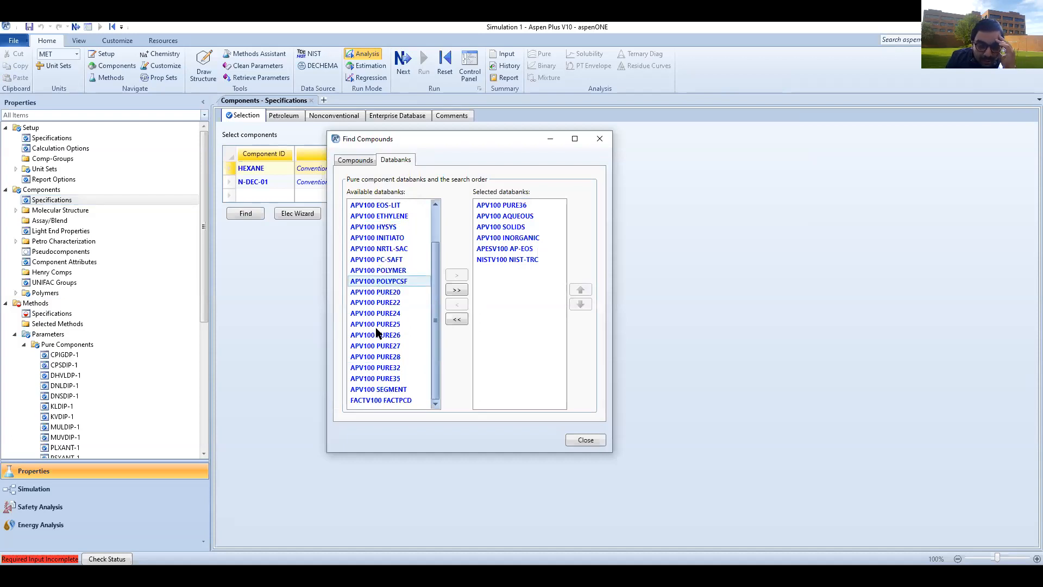
{"action": "scroll", "coordinate": [380, 372], "scroll_direction": "up", "scroll_amount": 2}
{"action": "left_click", "coordinate": [380, 368]}
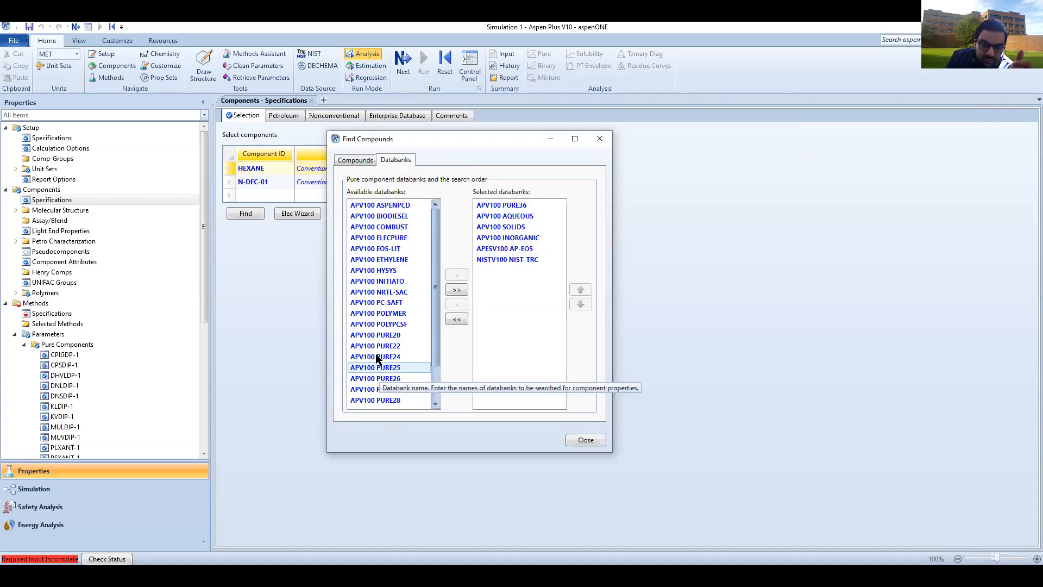
{"action": "left_click", "coordinate": [375, 346]}
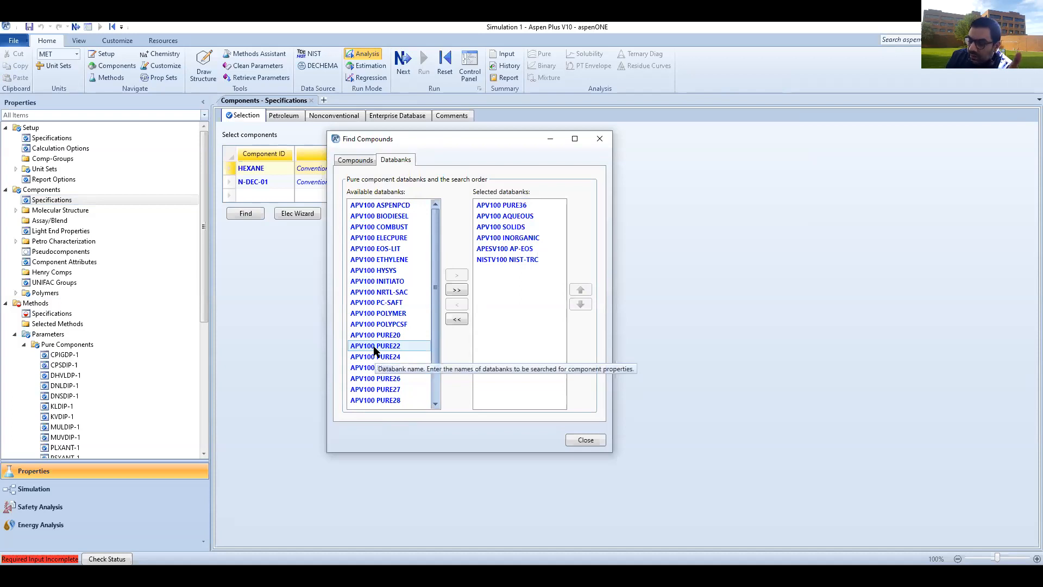
{"action": "left_click", "coordinate": [376, 270]}
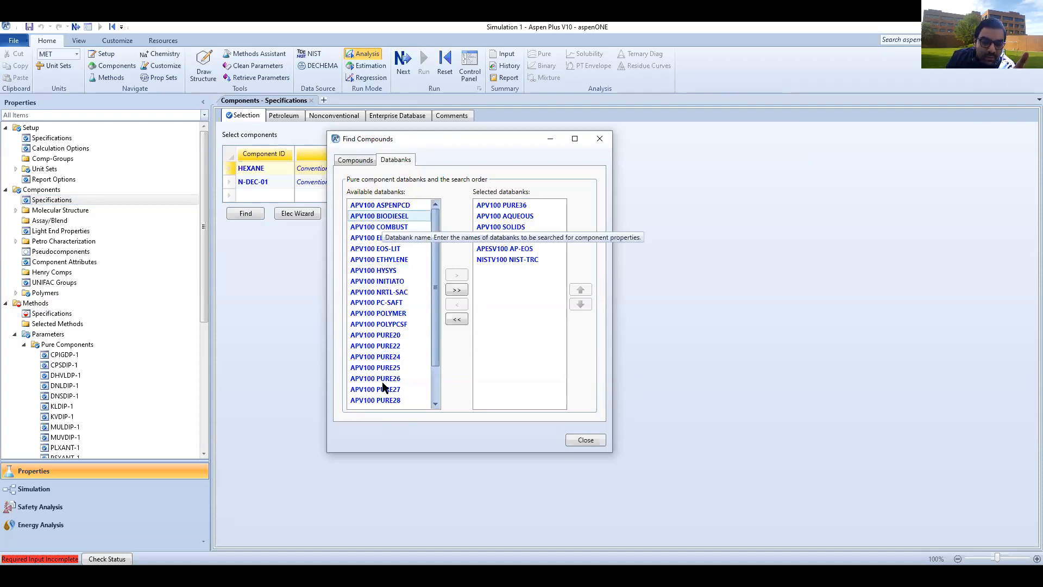
- Add the APV100 PURE35 databank to the selected pure component databanks
{"action": "scroll", "coordinate": [382, 387], "scroll_direction": "down", "scroll_amount": 2}
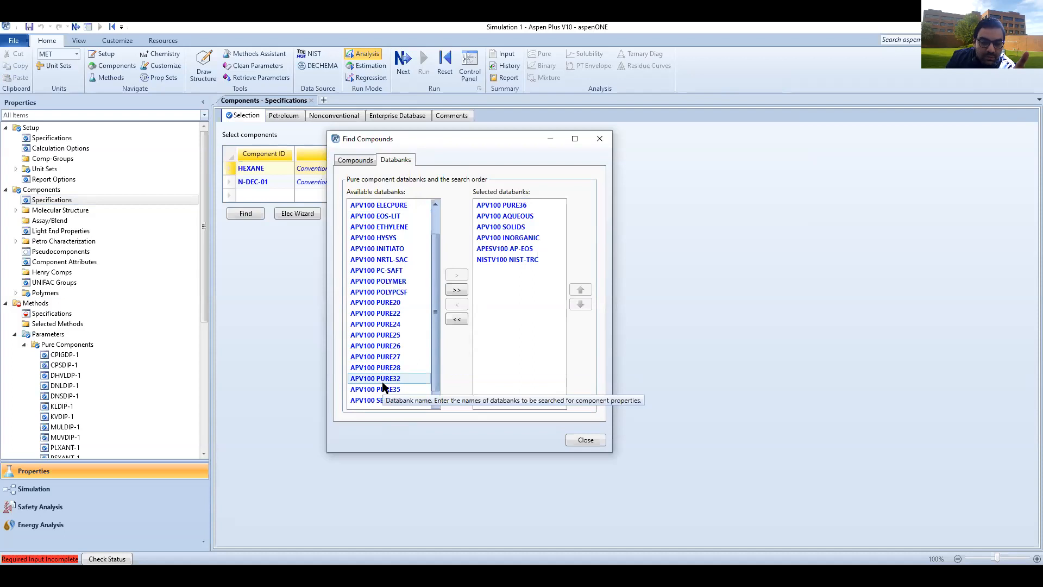
{"action": "left_click", "coordinate": [386, 380]}
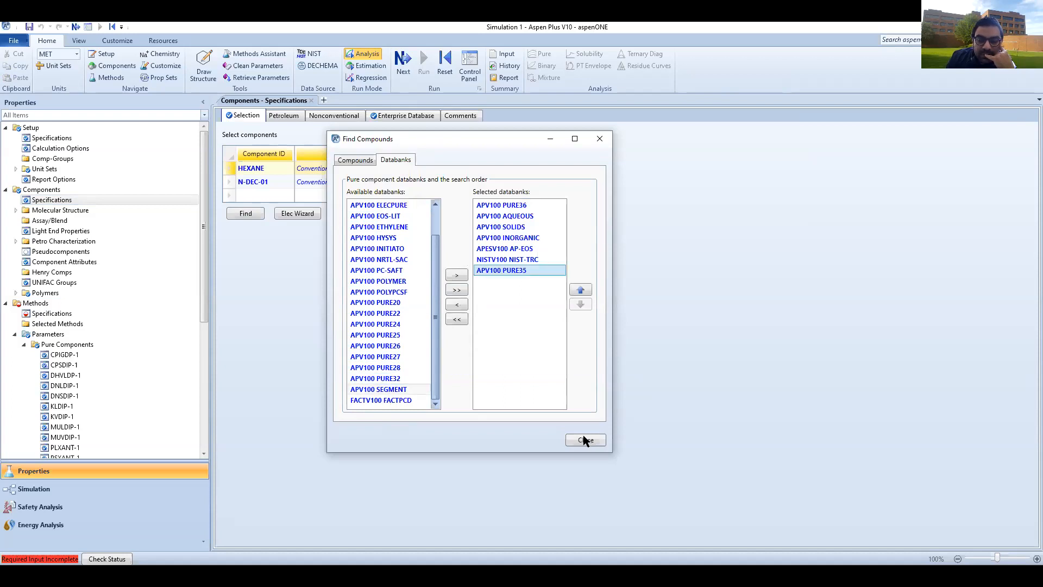
{"action": "left_click", "coordinate": [370, 160]}
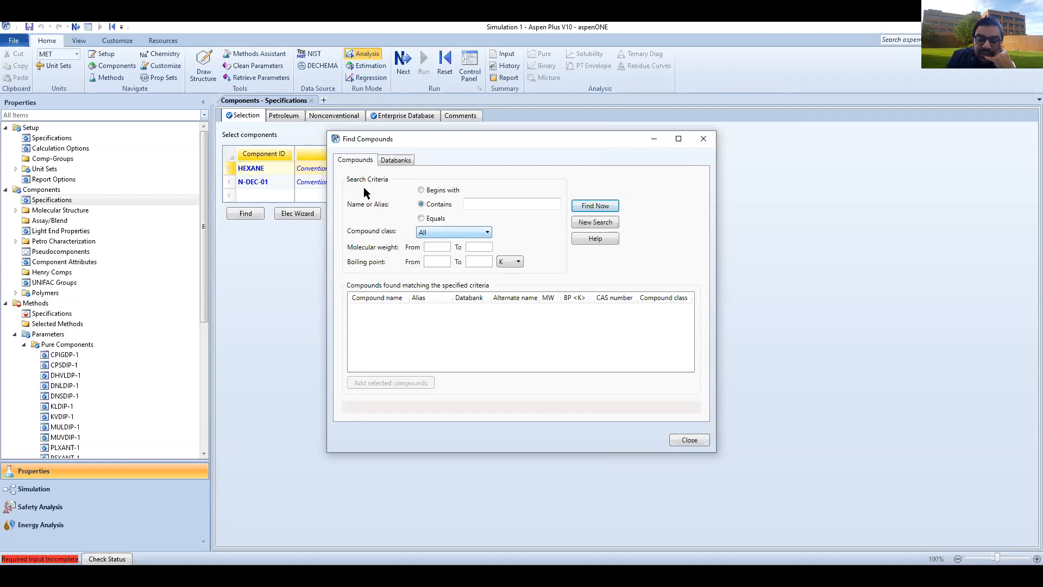
- Move APV100 PURE35 back to the available databanks and close the compound search
{"action": "left_click", "coordinate": [396, 161]}
{"action": "left_click", "coordinate": [515, 270]}
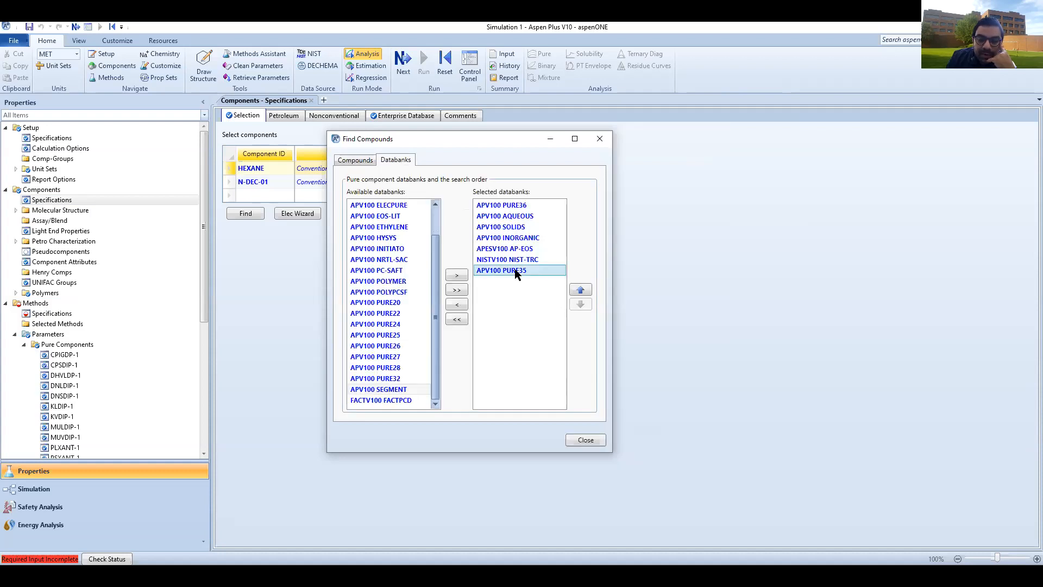
{"action": "left_click_drag", "start_coordinate": [515, 270], "coordinate": [376, 384]}
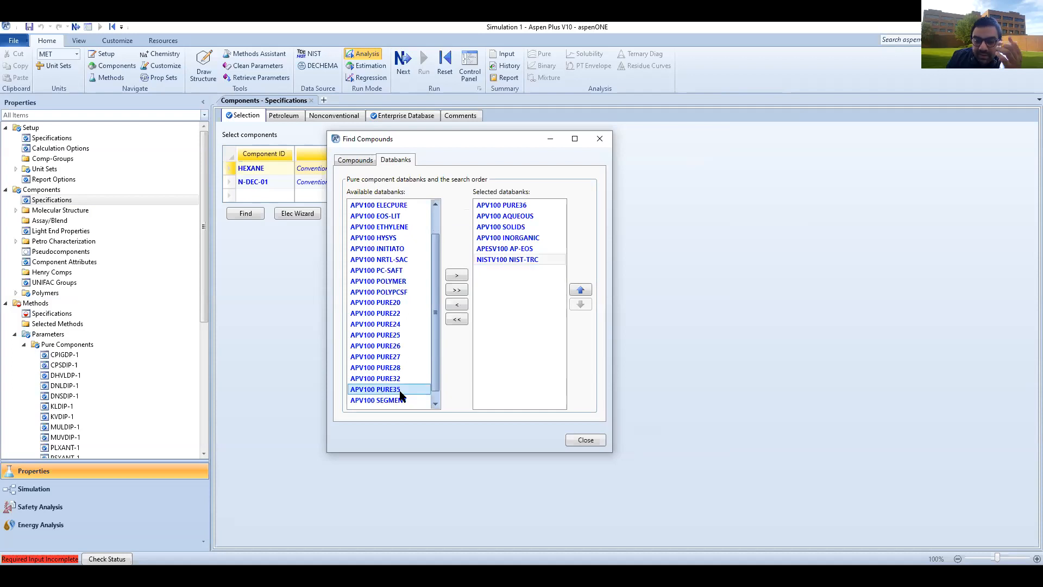
{"action": "left_click", "coordinate": [585, 440]}
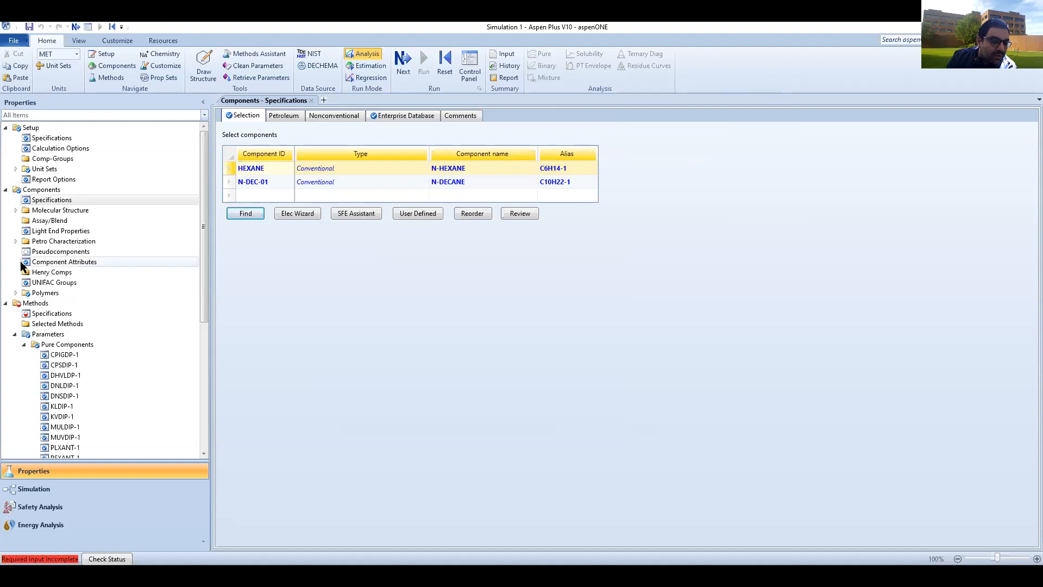
- Collapse the methods Parameters folder and expand the Molecular Structure entries of the components
{"action": "left_click", "coordinate": [14, 334]}
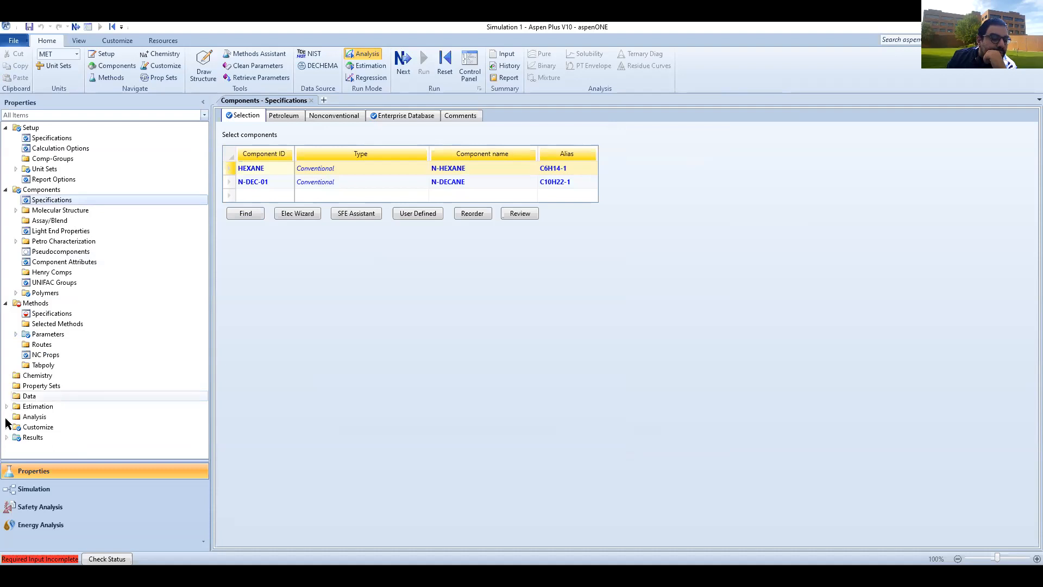
{"action": "left_click", "coordinate": [19, 211]}
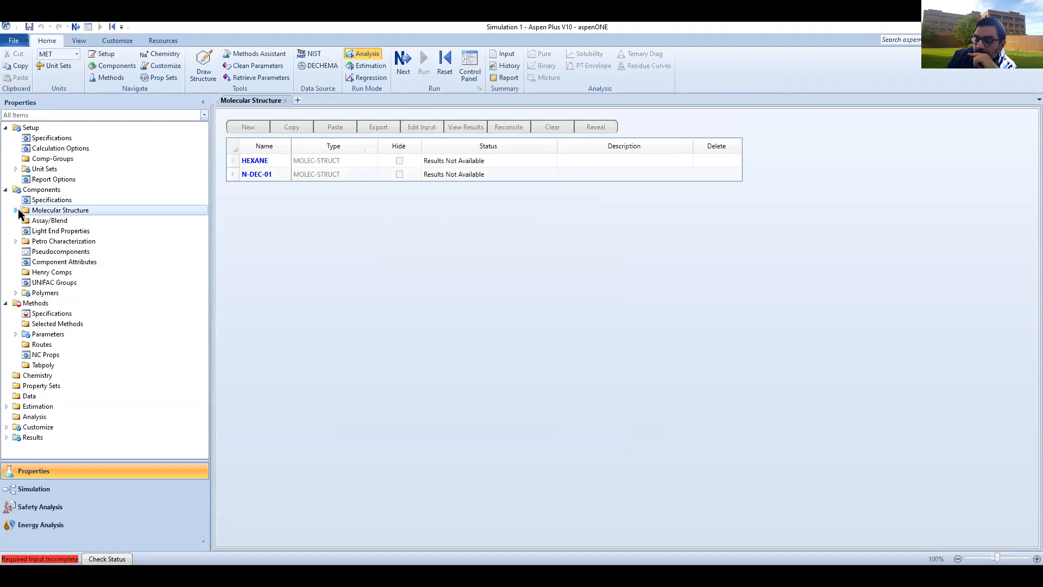
{"action": "left_click", "coordinate": [18, 212]}
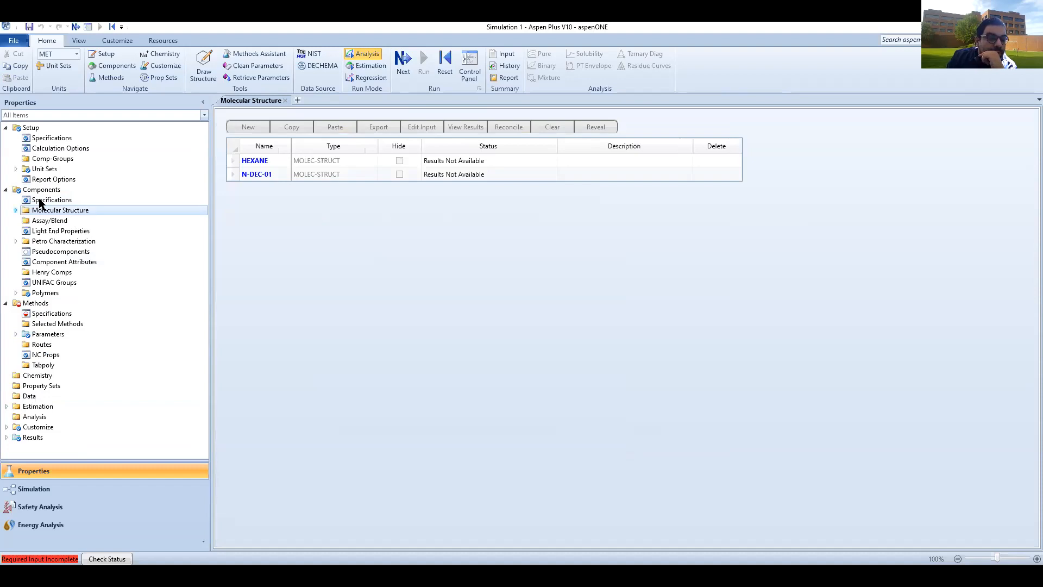
- Return to the component specifications and search the databanks for compounds whose name or alias contains C6H14
{"action": "left_click", "coordinate": [39, 199]}
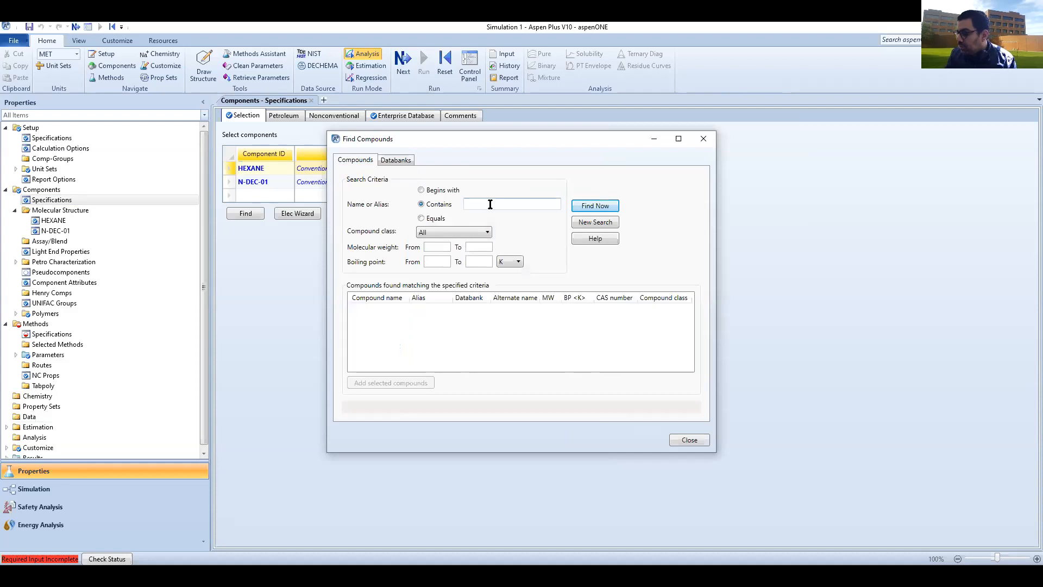
{"action": "left_click", "coordinate": [490, 204]}
{"action": "type", "text": "C6H14"}
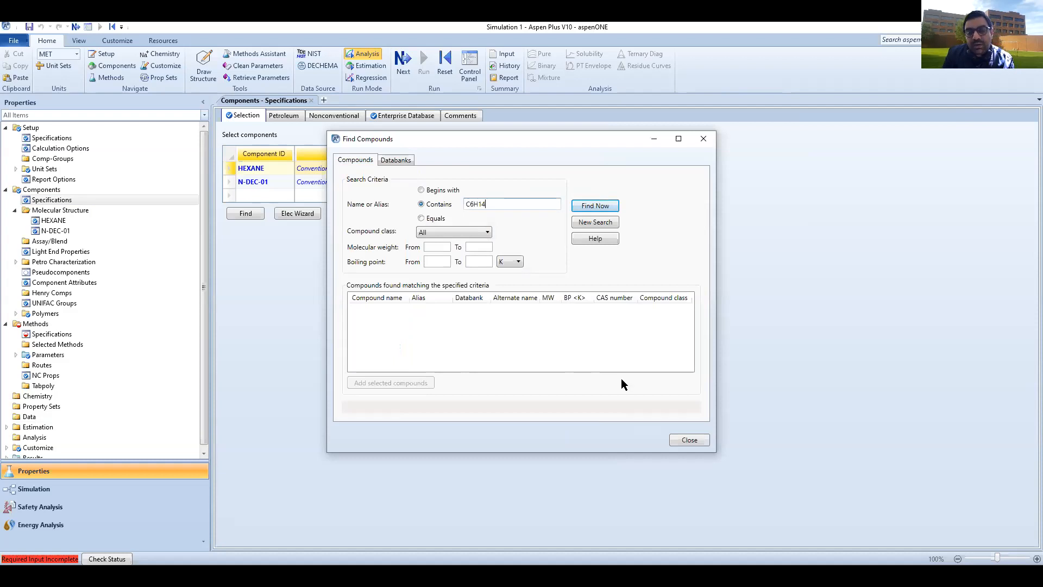
{"action": "key", "text": "Return"}
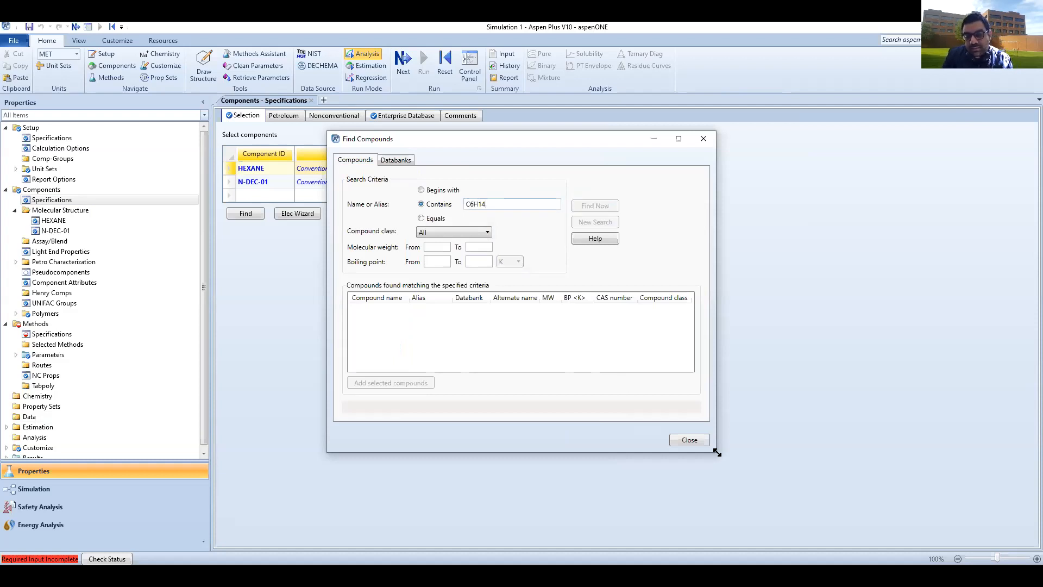
- Enlarge the compound search window, sort the C6H14 matches by databank, examine their sources, and close the search
{"action": "left_click_drag", "start_coordinate": [717, 452], "coordinate": [869, 494]}
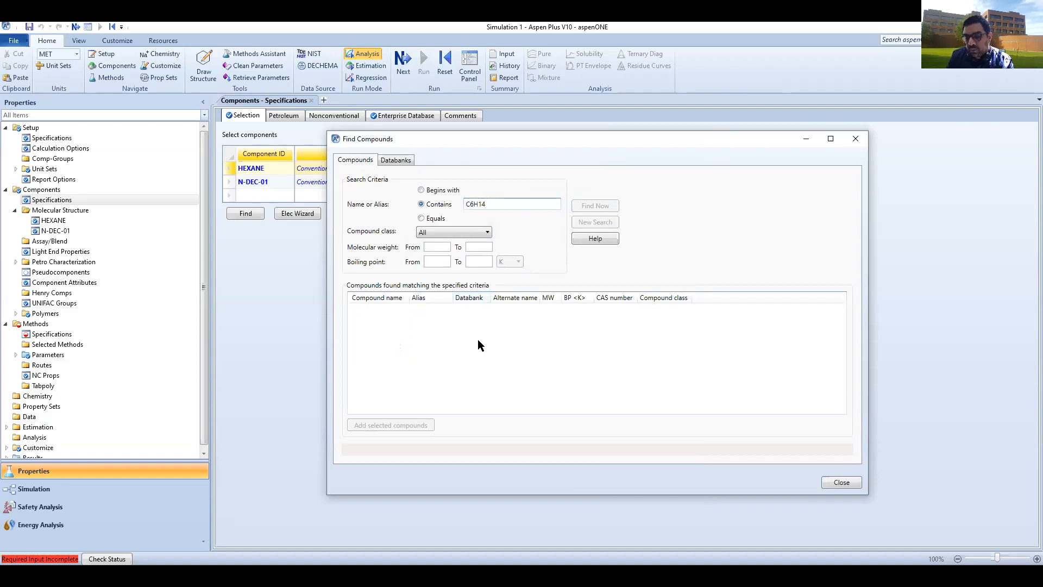
{"action": "left_click_drag", "start_coordinate": [610, 301], "coordinate": [611, 299]}
{"action": "left_click", "coordinate": [500, 298]}
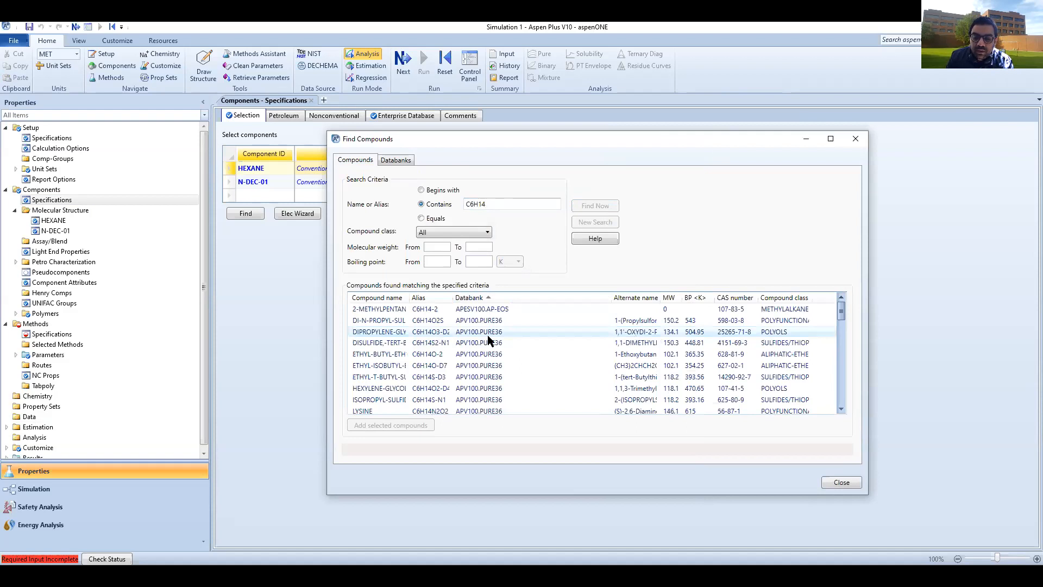
{"action": "scroll", "coordinate": [488, 335], "scroll_direction": "down", "scroll_amount": 5}
{"action": "scroll", "coordinate": [488, 335], "scroll_direction": "down", "scroll_amount": 5}
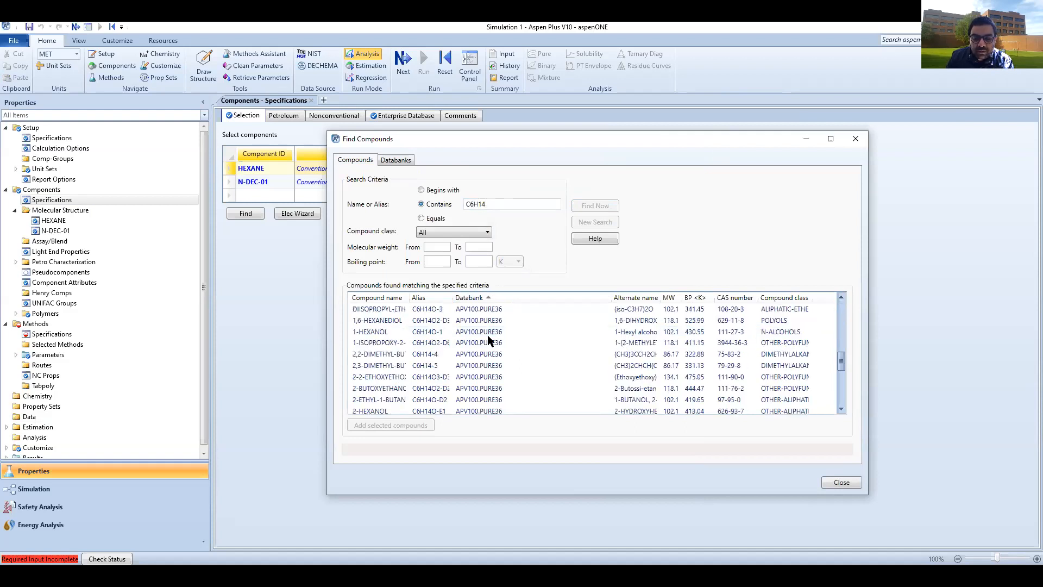
{"action": "scroll", "coordinate": [489, 341], "scroll_direction": "down", "scroll_amount": 5}
{"action": "scroll", "coordinate": [500, 401], "scroll_direction": "up", "scroll_amount": 5}
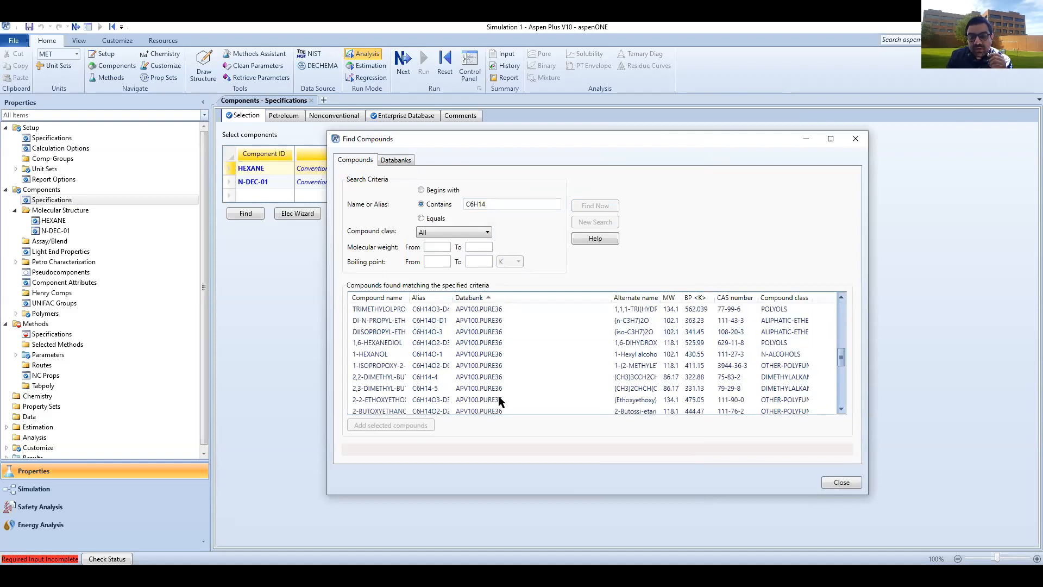
{"action": "scroll", "coordinate": [500, 401], "scroll_direction": "up", "scroll_amount": 2}
{"action": "scroll", "coordinate": [501, 402], "scroll_direction": "down", "scroll_amount": 5}
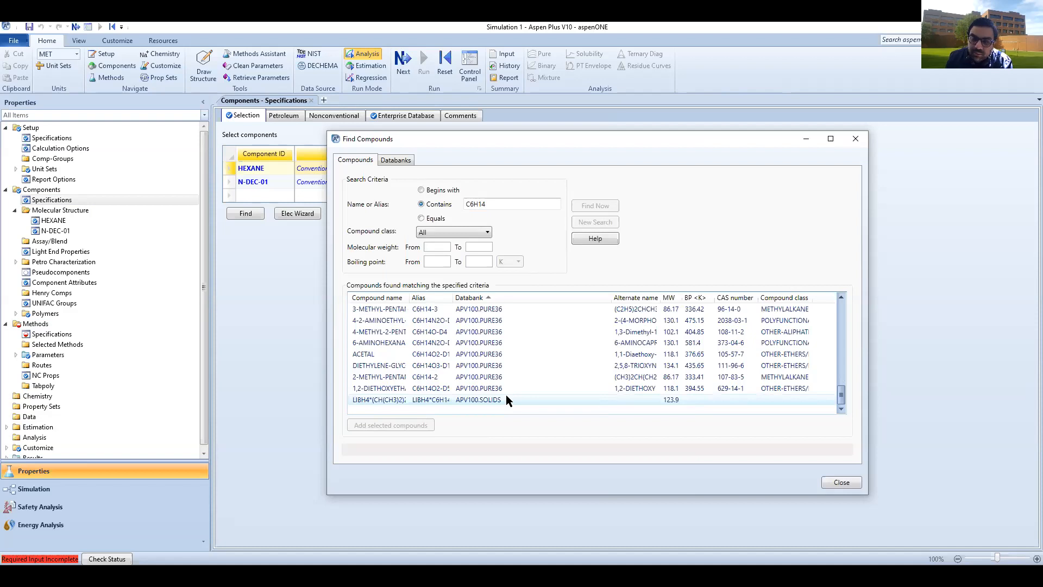
{"action": "left_click", "coordinate": [856, 140]}
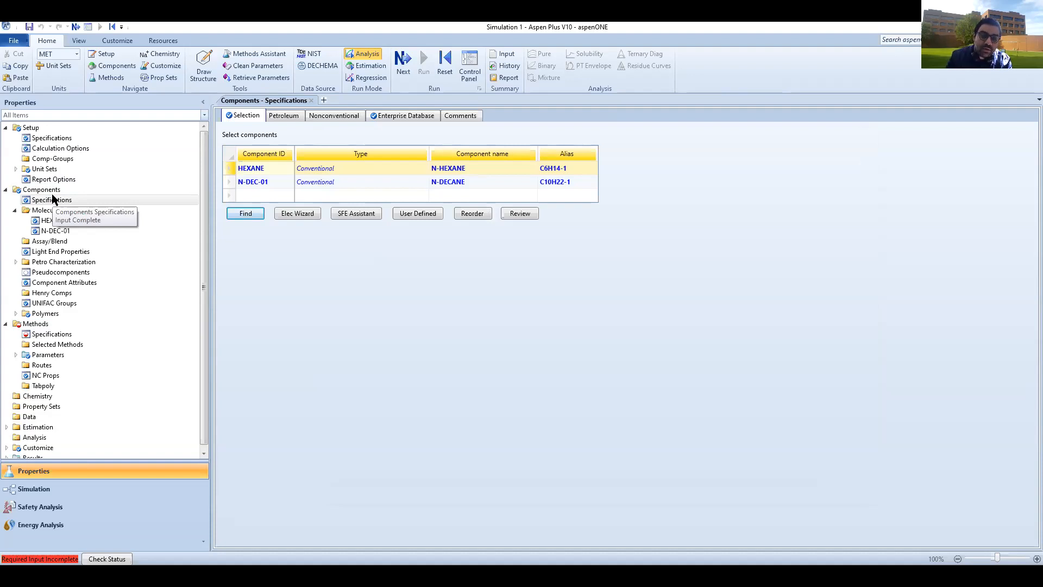
- Enter HEXANEOL as a trial third component ID and remove it from the component list
{"action": "left_click", "coordinate": [256, 195]}
{"action": "type", "text": "HEXANEOL"}
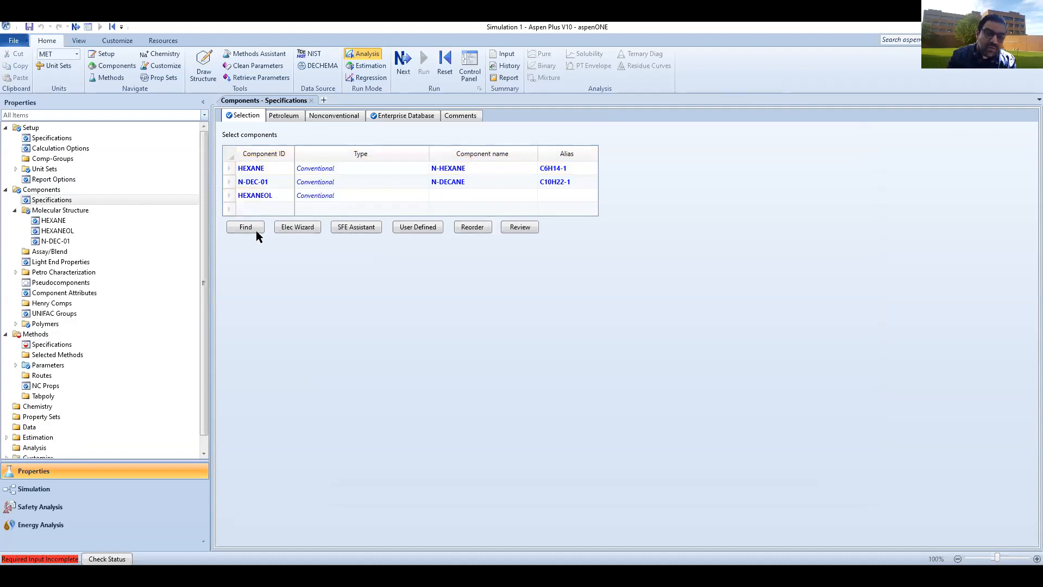
{"action": "left_click", "coordinate": [484, 283]}
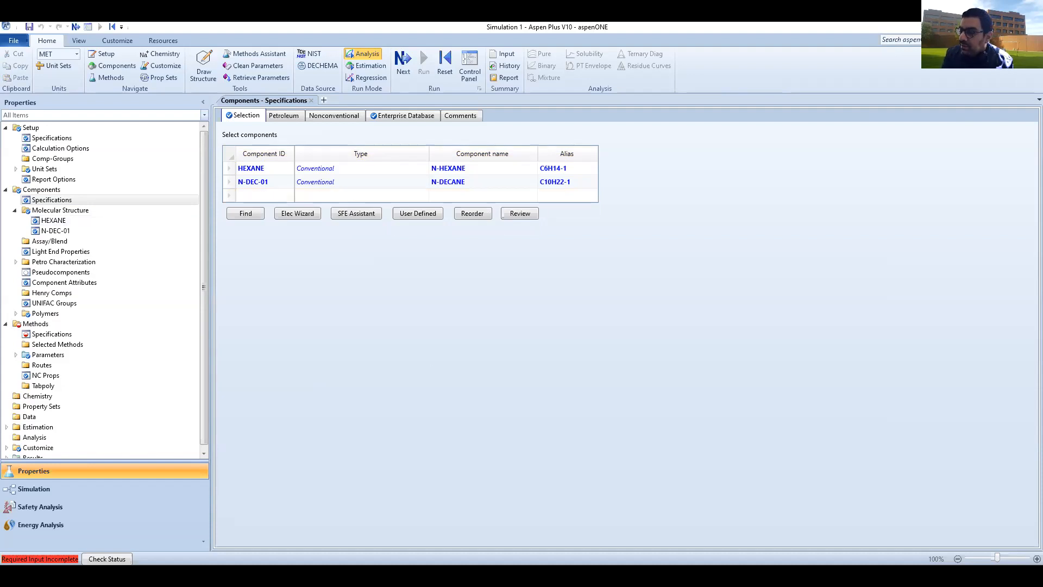
- Set the base property method to PSRK in the global methods specifications
{"action": "left_click", "coordinate": [39, 337]}
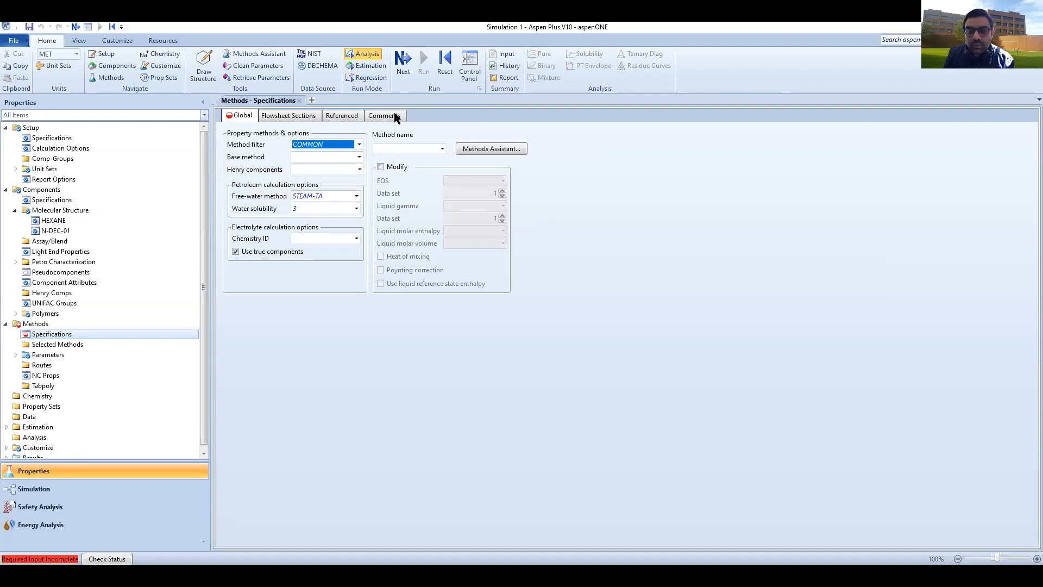
{"action": "left_click", "coordinate": [360, 157]}
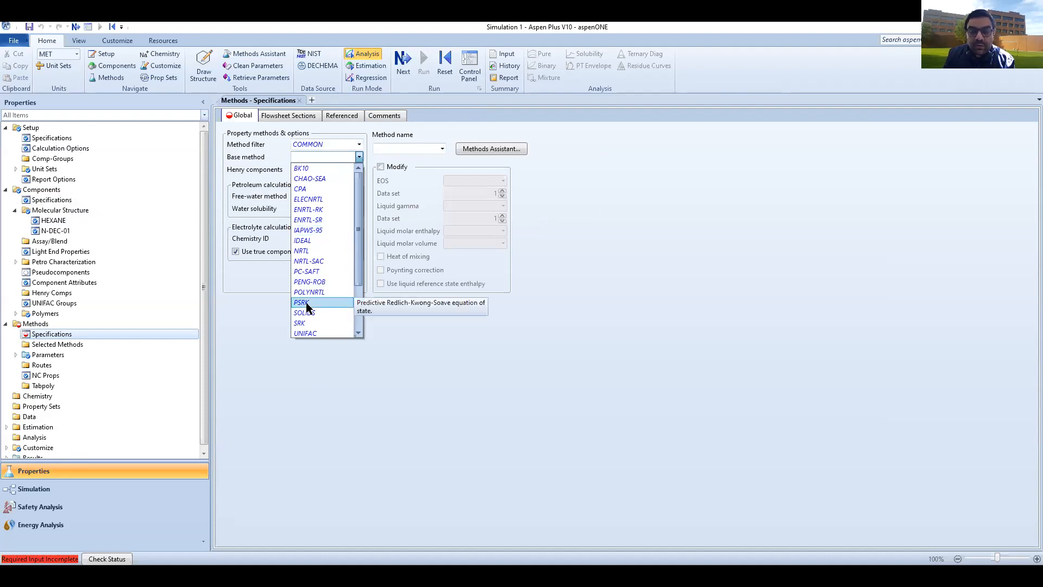
{"action": "left_click", "coordinate": [358, 157]}
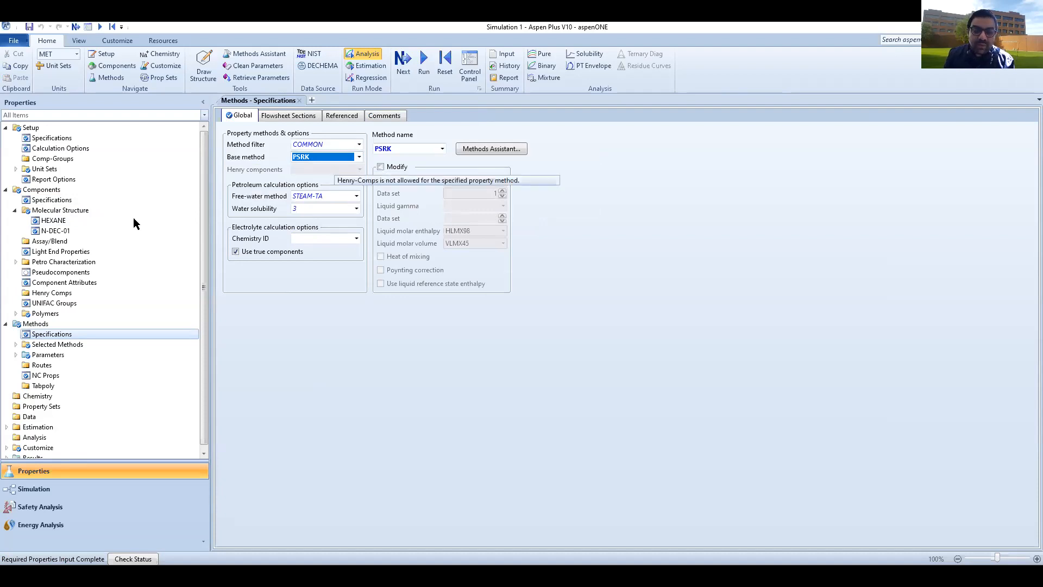
{"action": "scroll", "coordinate": [132, 301], "scroll_direction": "down", "scroll_amount": 1}
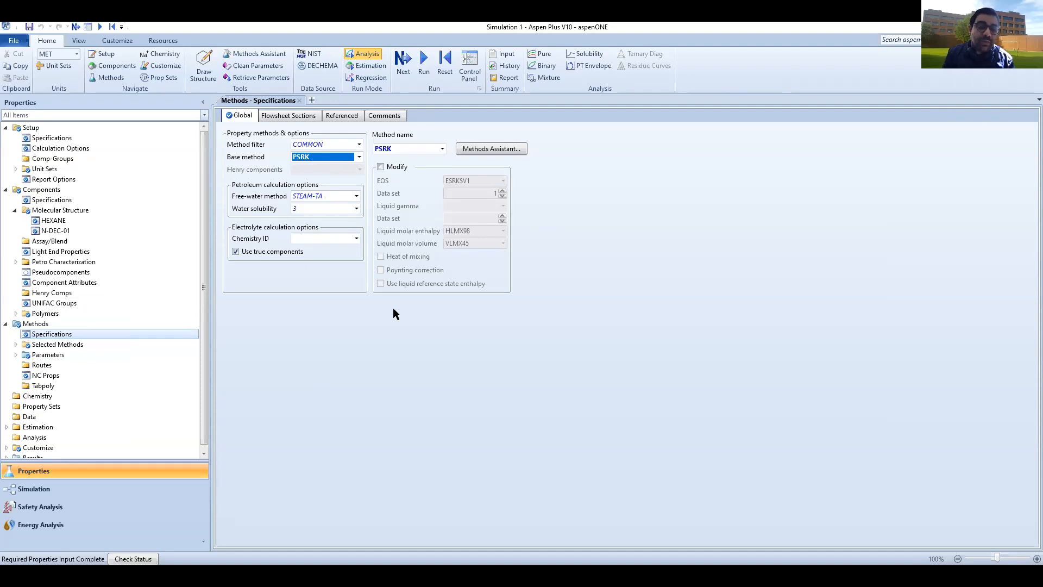
{"action": "scroll", "coordinate": [105, 309], "scroll_direction": "down", "scroll_amount": 1}
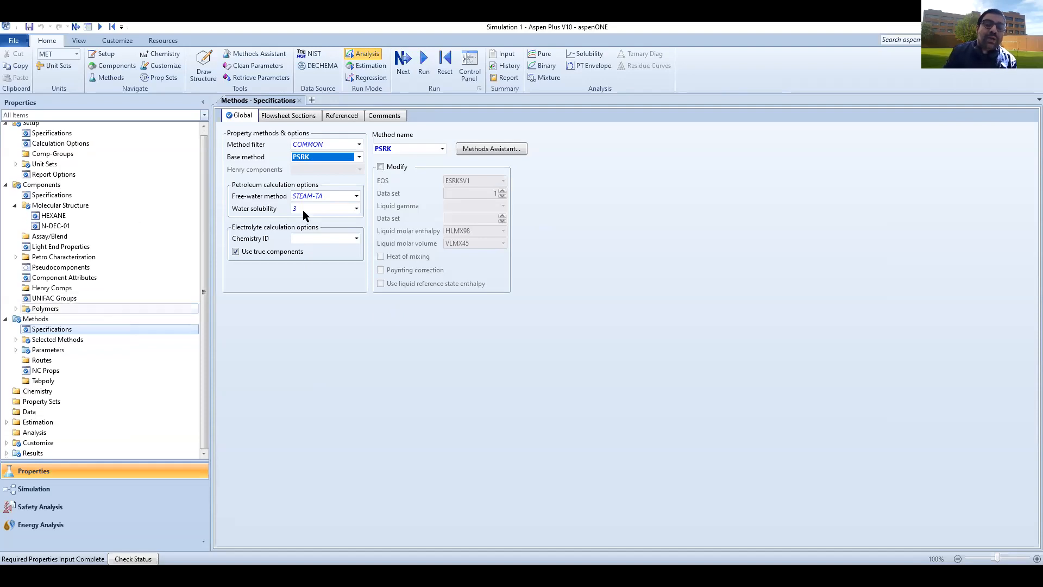
- Examine the available method filters and the base methods offered under the COMMON filter, keeping the current selections
{"action": "left_click", "coordinate": [326, 145]}
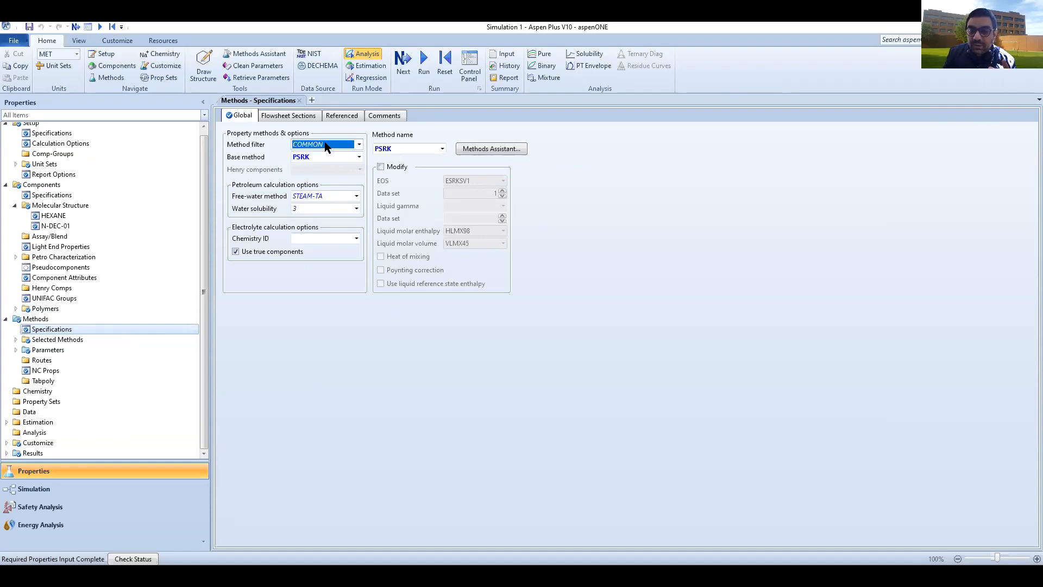
{"action": "left_click", "coordinate": [359, 145]}
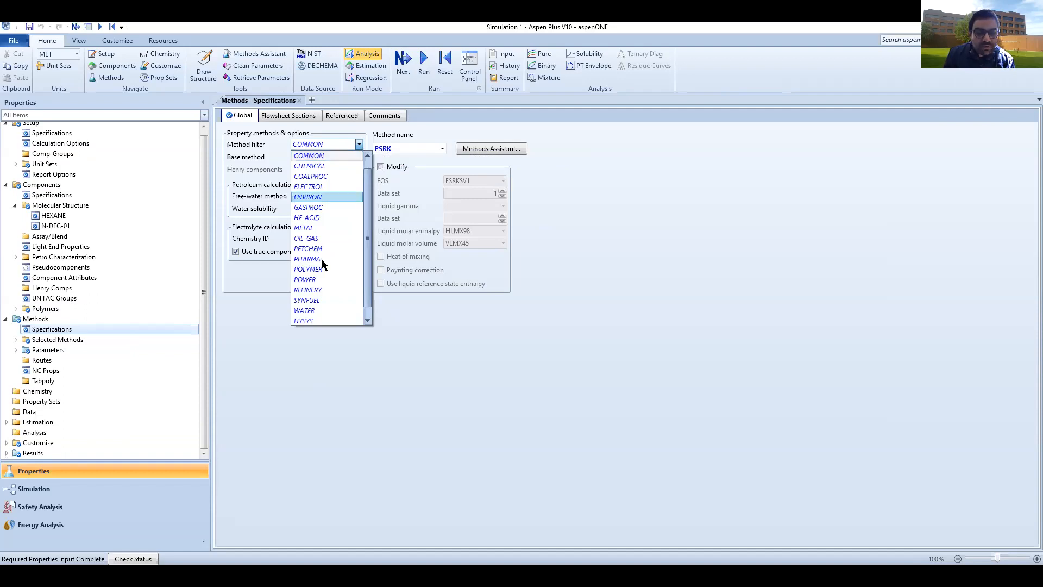
{"action": "scroll", "coordinate": [319, 255], "scroll_direction": "down", "scroll_amount": 1}
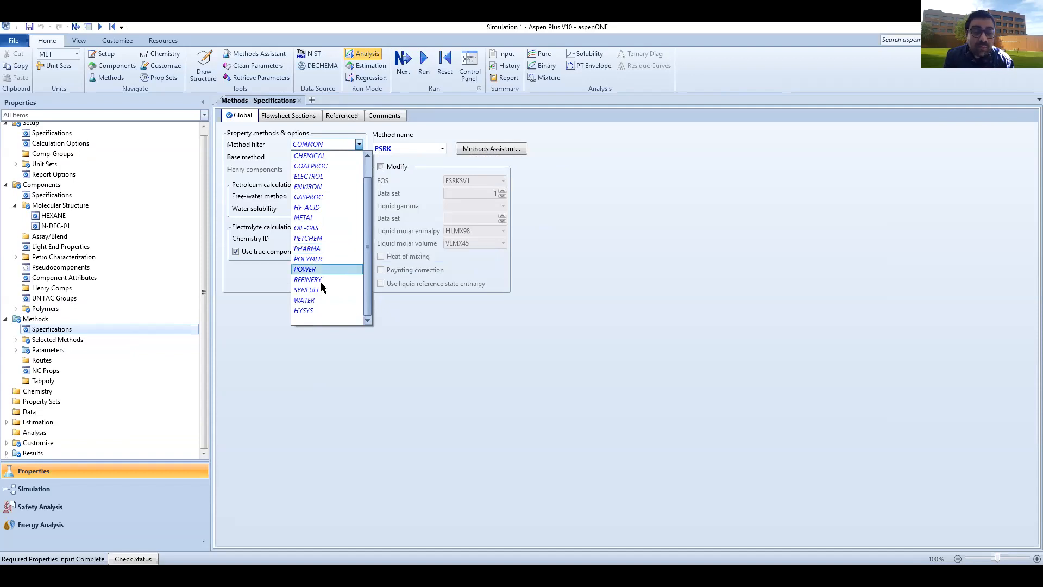
{"action": "scroll", "coordinate": [322, 192], "scroll_direction": "up", "scroll_amount": 2}
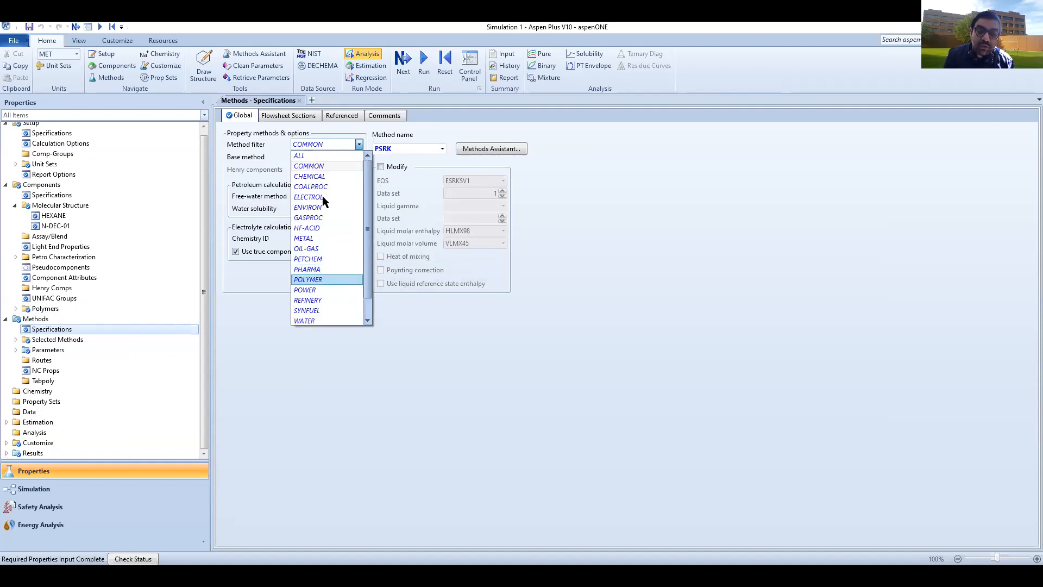
{"action": "left_click", "coordinate": [675, 203]}
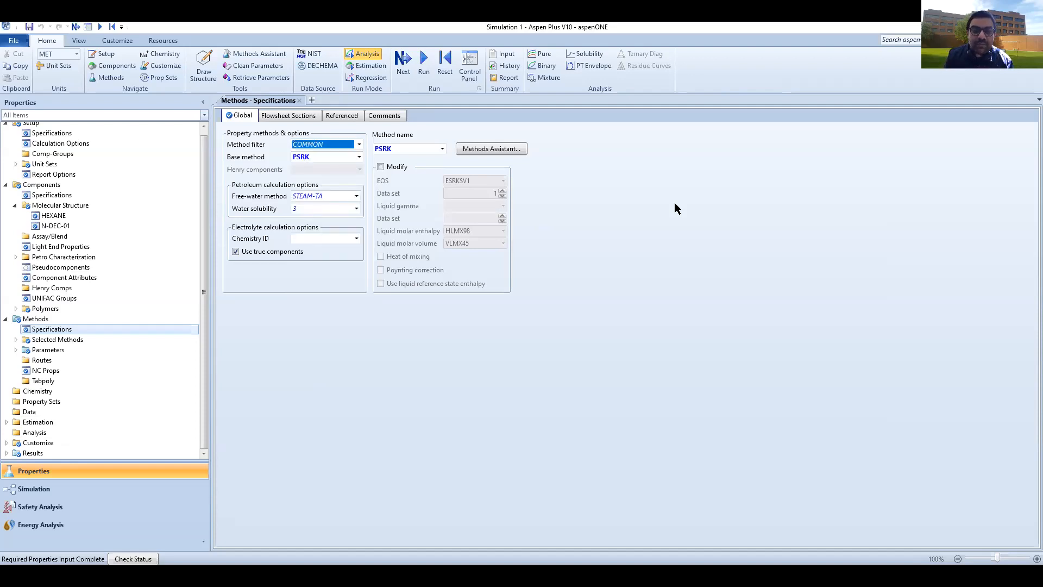
{"action": "left_click", "coordinate": [359, 158]}
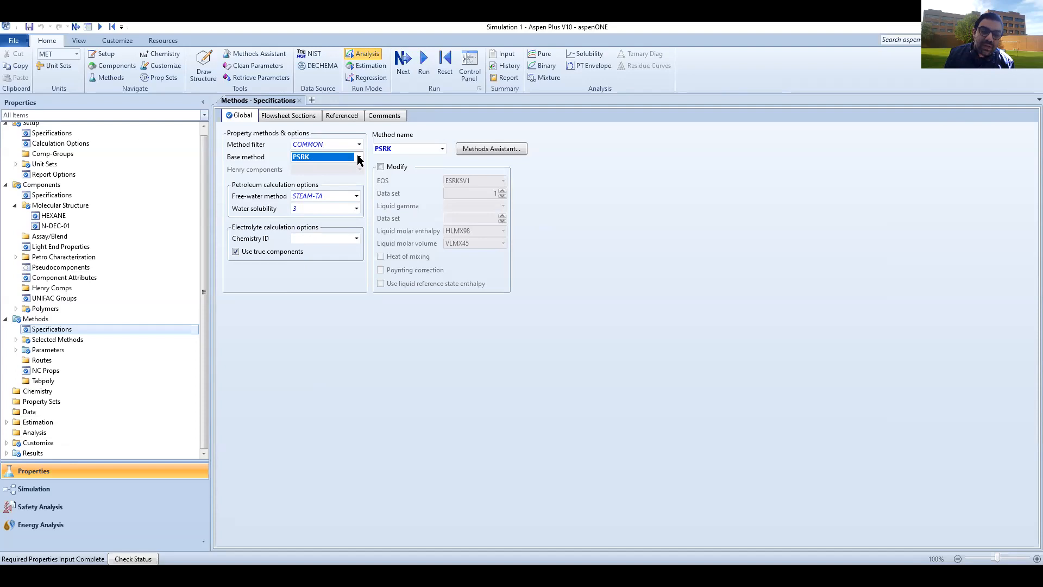
{"action": "left_click", "coordinate": [358, 157]}
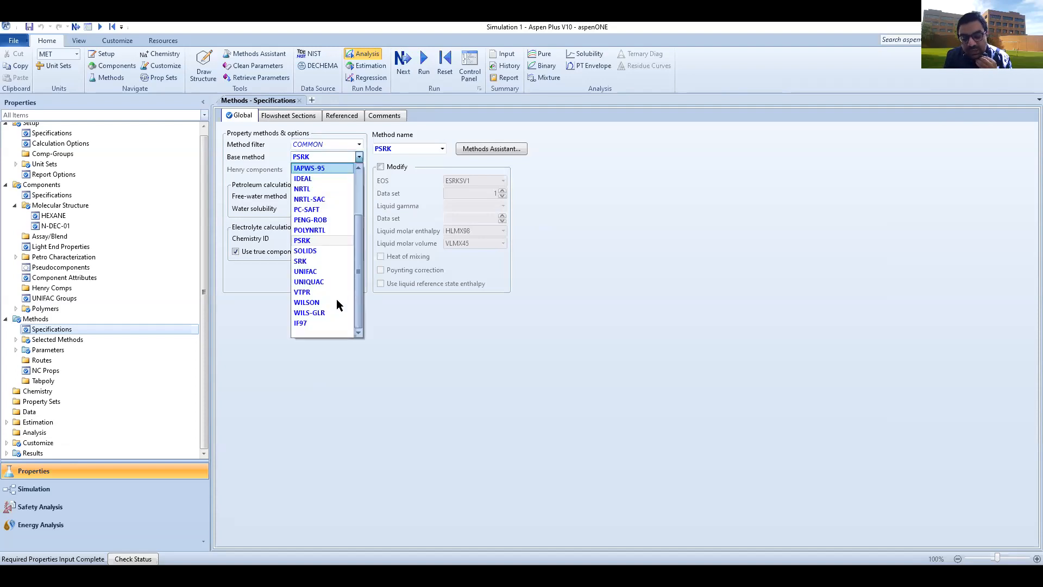
{"action": "left_click", "coordinate": [360, 145]}
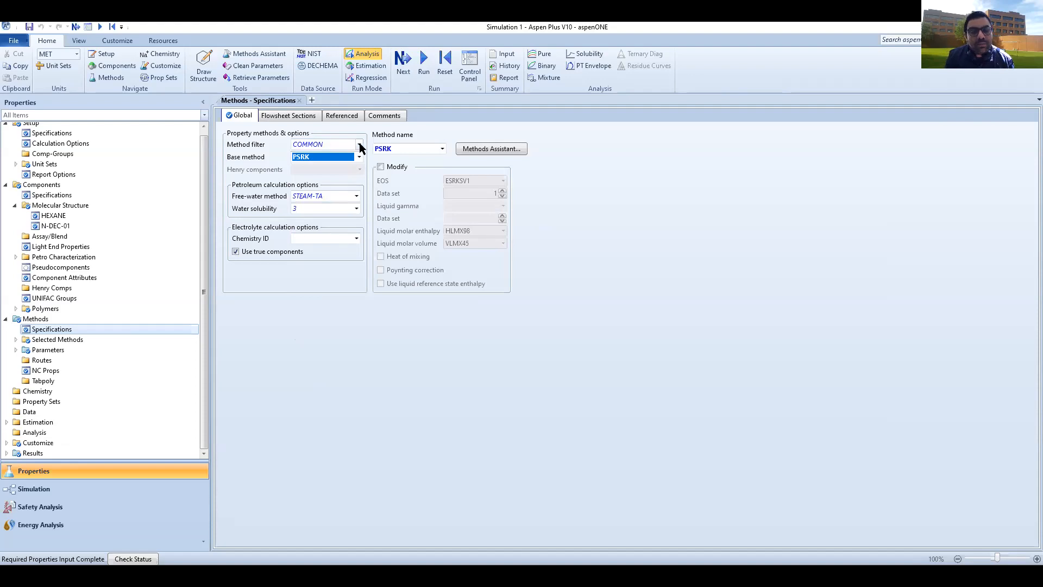
{"action": "left_click", "coordinate": [360, 146]}
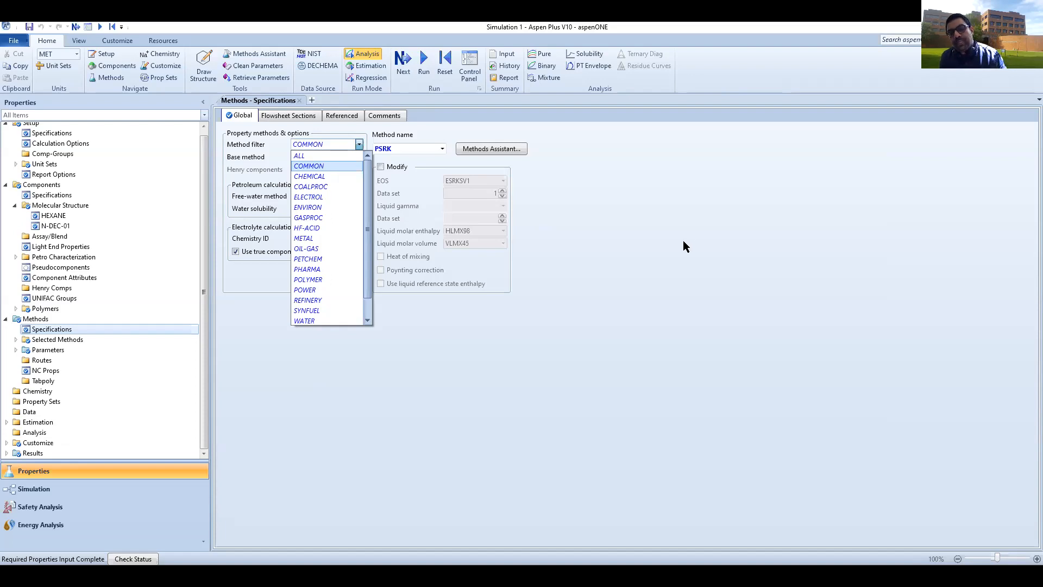
{"action": "left_click", "coordinate": [667, 261]}
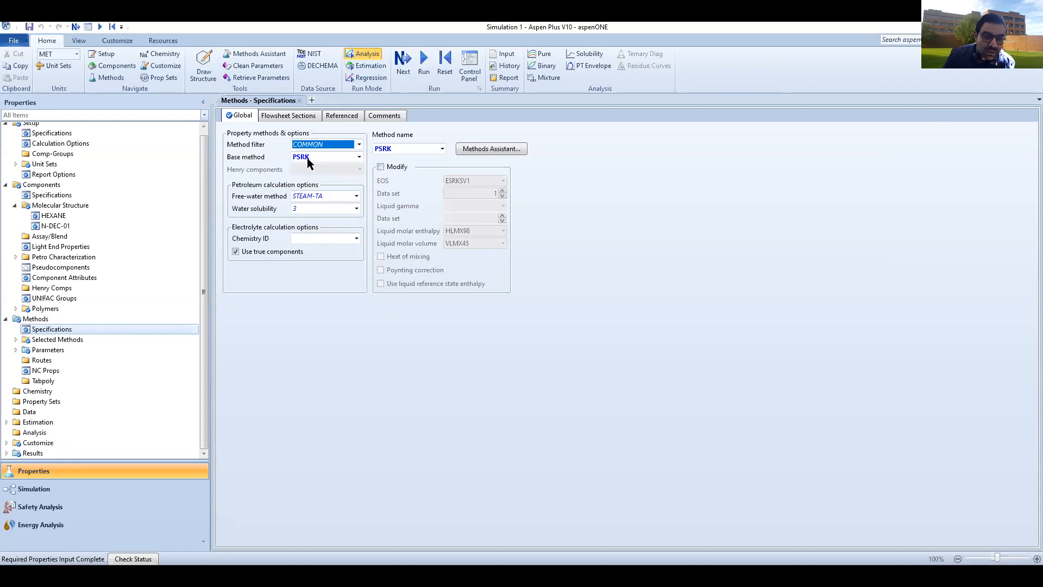
- Examine the binary interaction parameter sets under Methods and view the input form of CLSKV-1
{"action": "scroll", "coordinate": [145, 240], "scroll_direction": "up", "scroll_amount": 1}
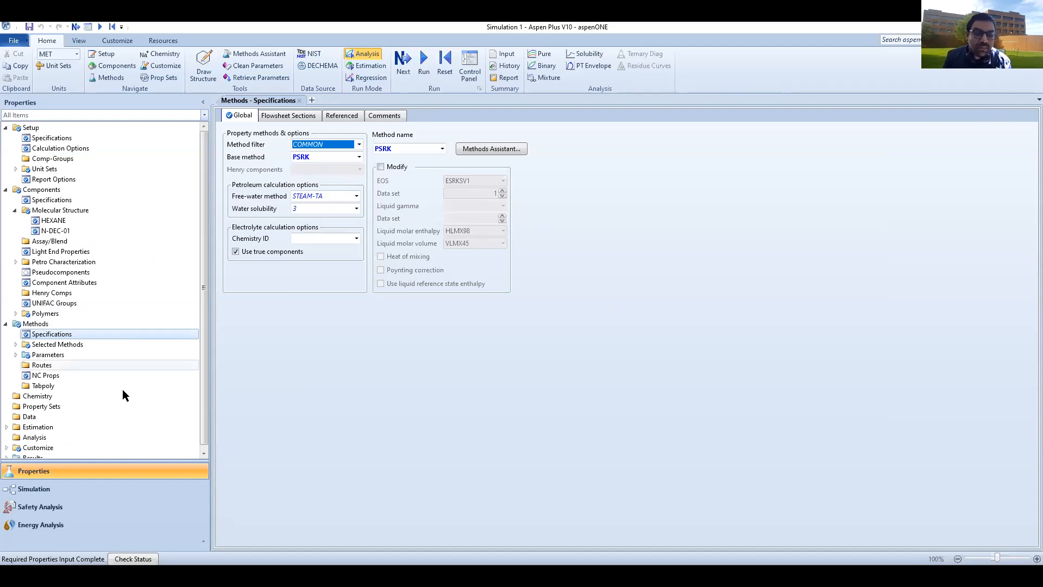
{"action": "left_click", "coordinate": [16, 354]}
{"action": "left_click", "coordinate": [24, 376]}
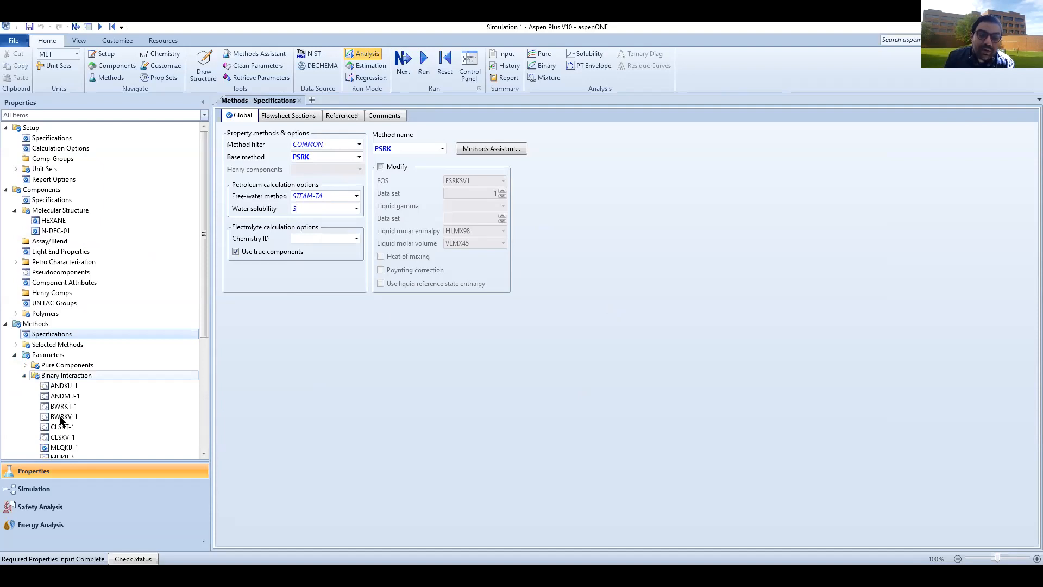
{"action": "scroll", "coordinate": [49, 315], "scroll_direction": "down", "scroll_amount": 3}
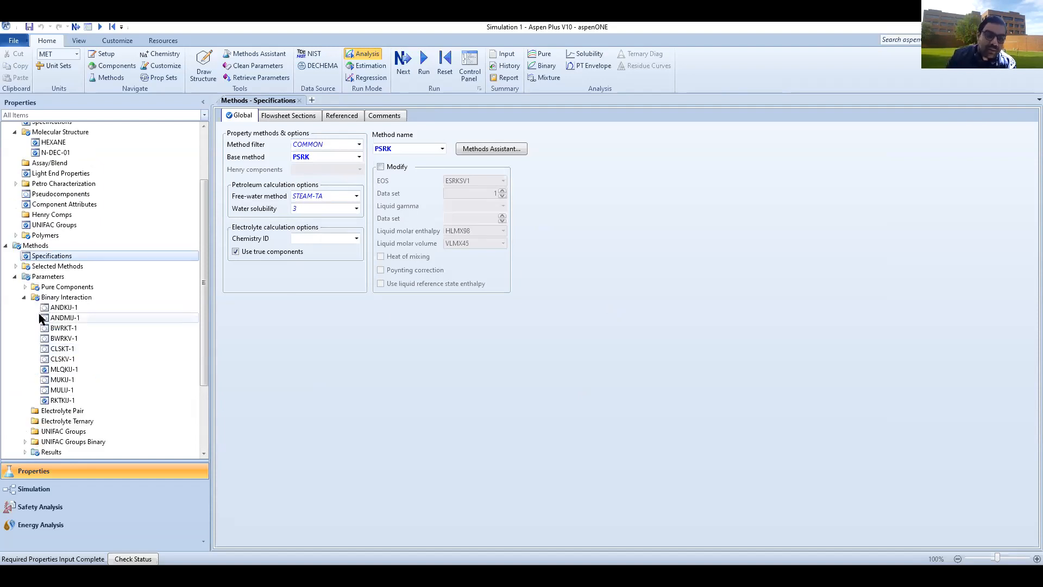
{"action": "left_click", "coordinate": [63, 360]}
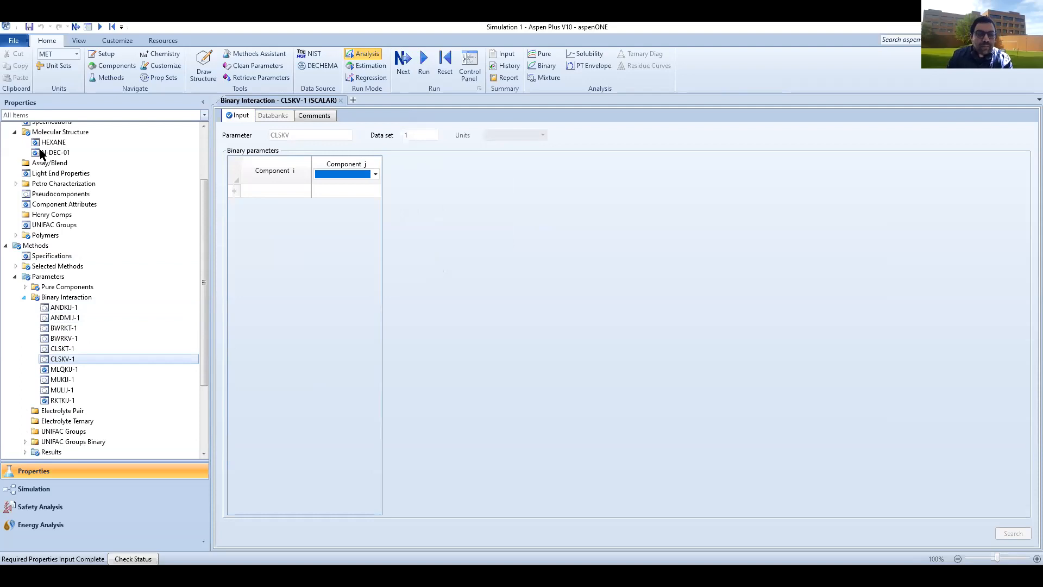
{"action": "left_click", "coordinate": [24, 297]}
{"action": "scroll", "coordinate": [54, 320], "scroll_direction": "up", "scroll_amount": 3}
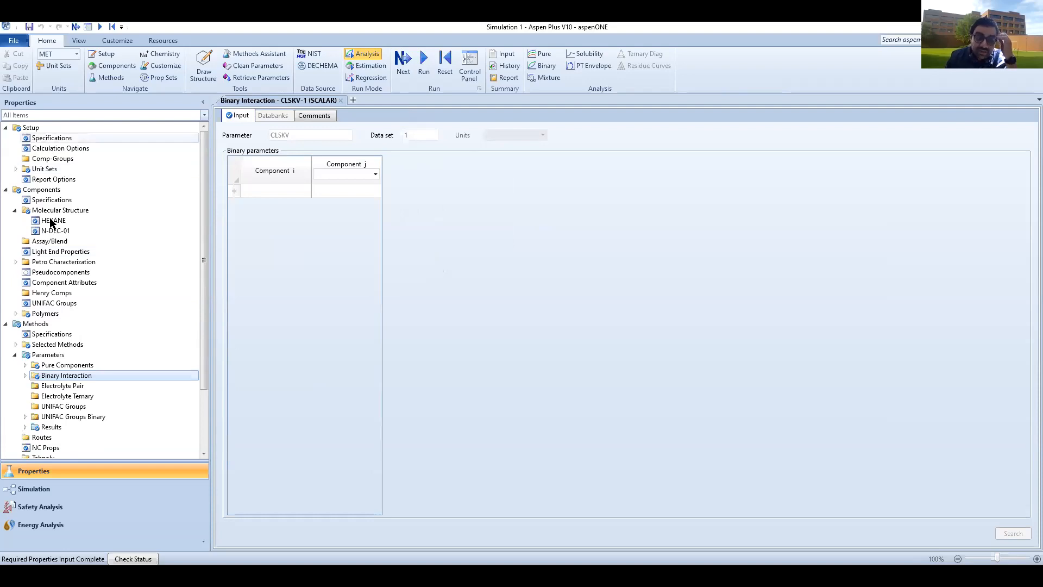
- Reopen the list of binary interaction parameters and view the input form of CLSKT-1
{"action": "scroll", "coordinate": [50, 220], "scroll_direction": "down", "scroll_amount": 3}
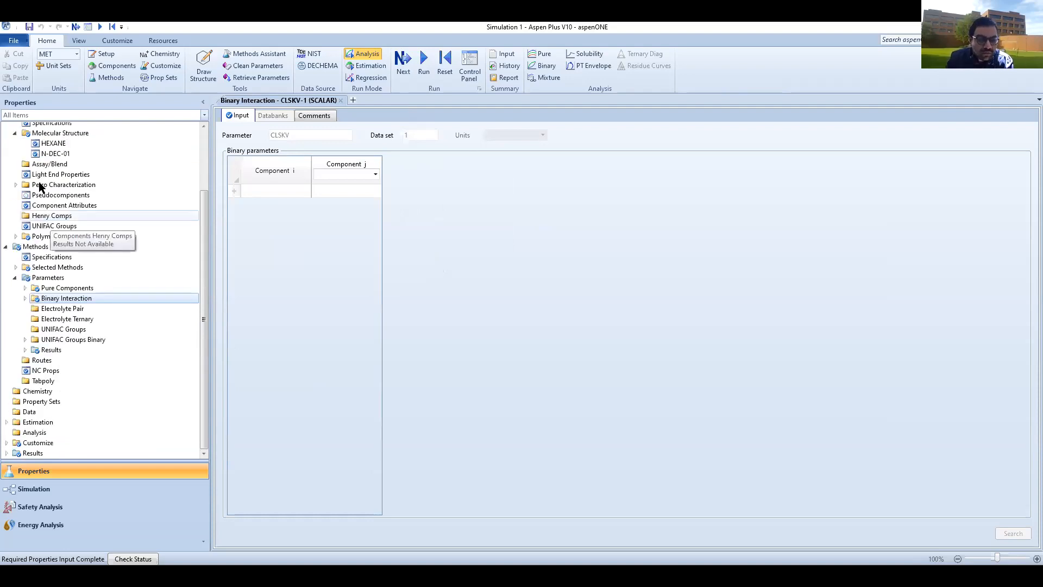
{"action": "left_click", "coordinate": [25, 298]}
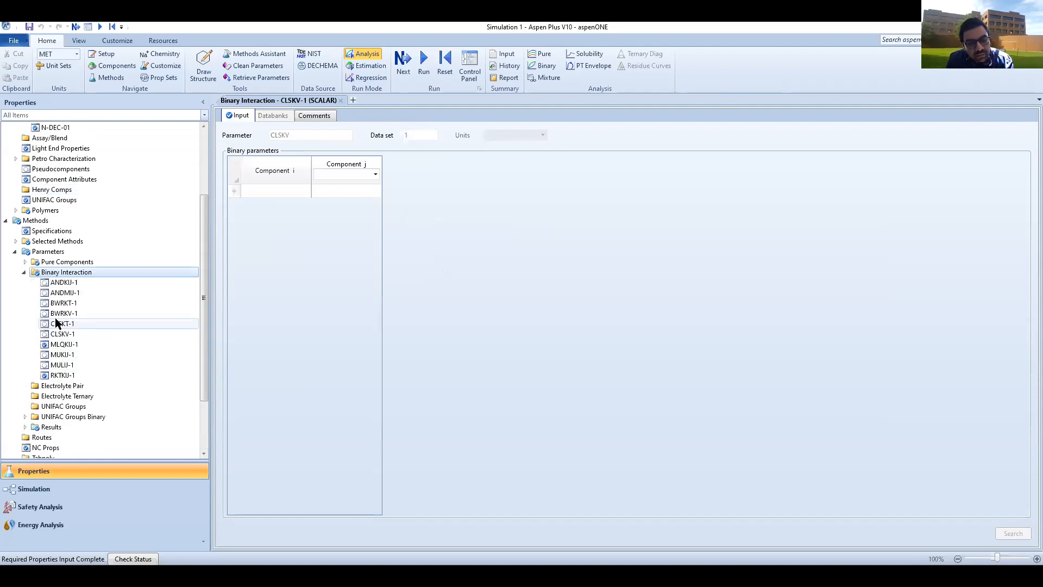
{"action": "left_click", "coordinate": [55, 318]}
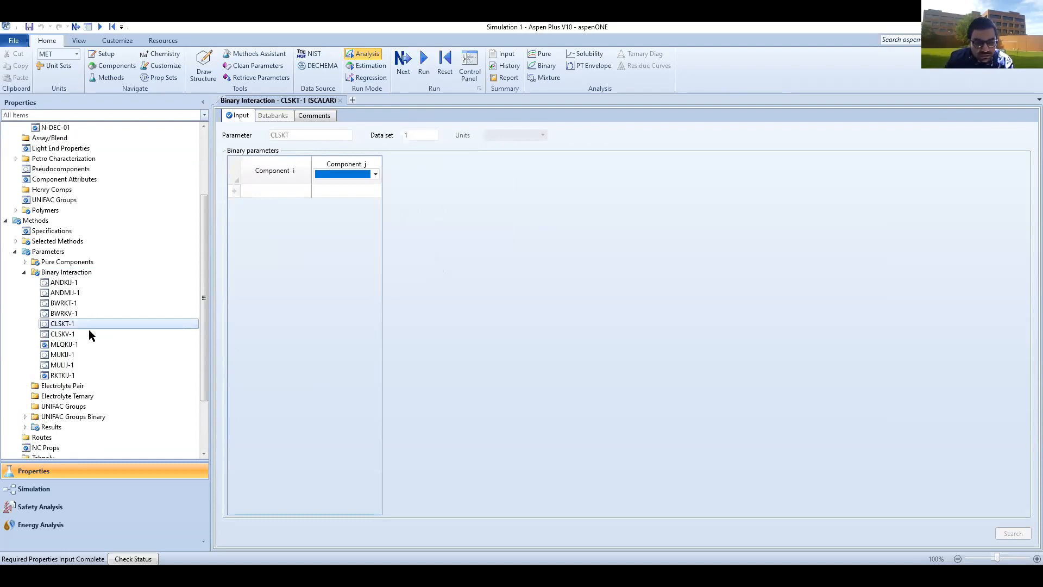
{"action": "scroll", "coordinate": [121, 408], "scroll_direction": "down", "scroll_amount": 2}
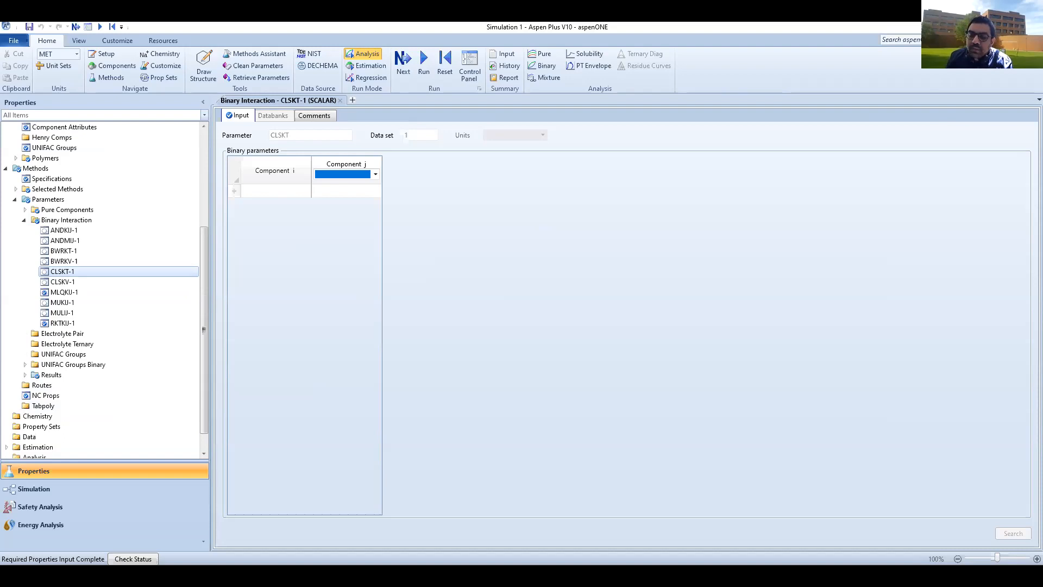
{"action": "left_click", "coordinate": [65, 487]}
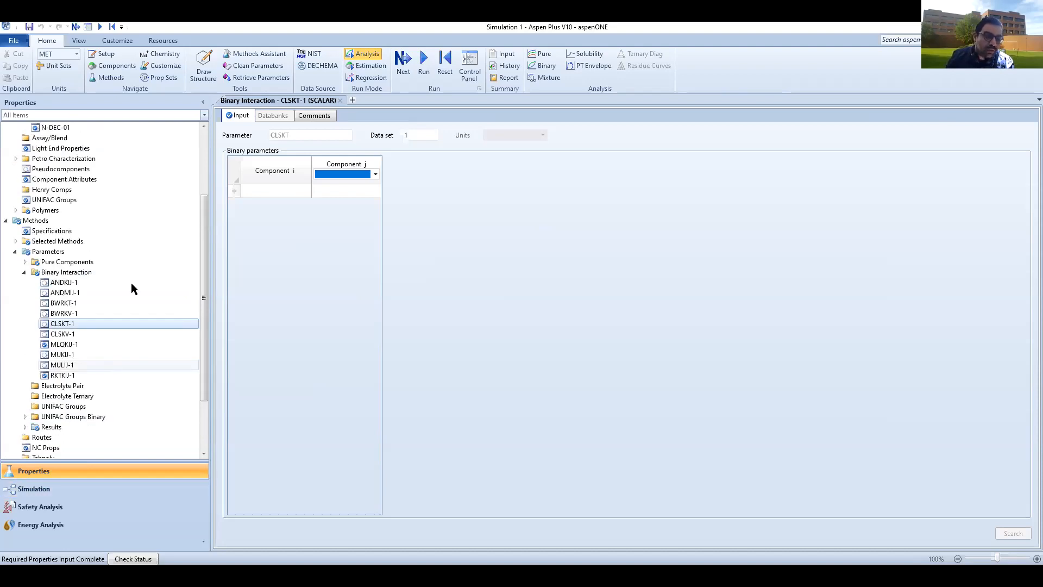
{"action": "scroll", "coordinate": [131, 283], "scroll_direction": "up", "scroll_amount": 3}
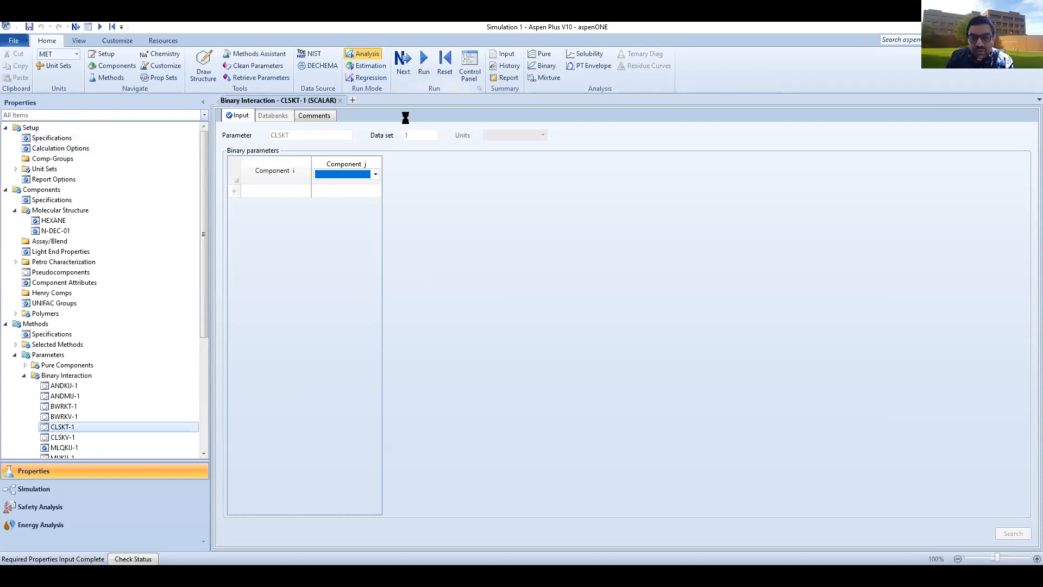
- Advance past the completed properties input and switch to the Simulation environment
{"action": "left_click", "coordinate": [406, 78]}
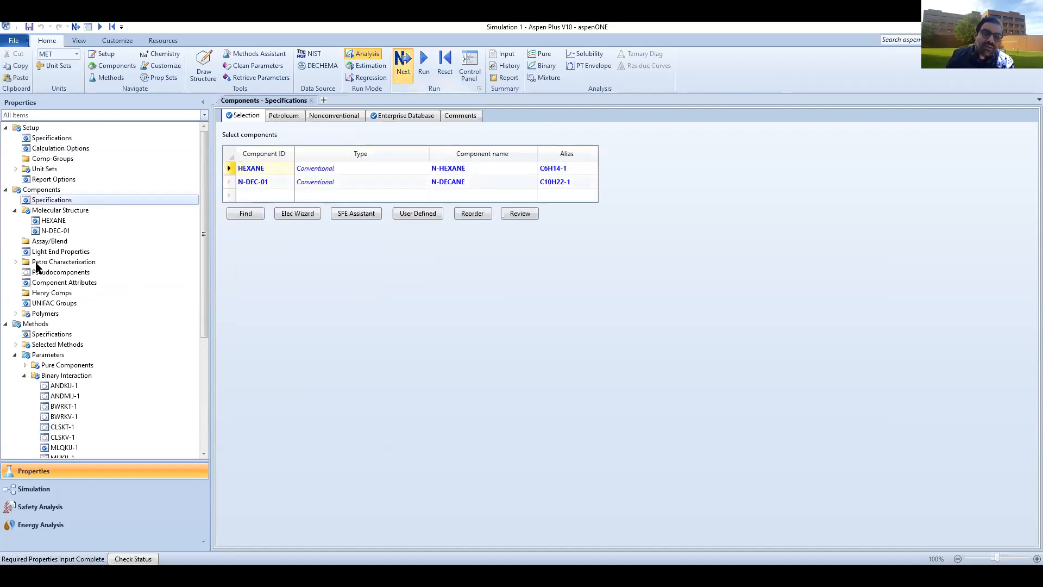
{"action": "left_click", "coordinate": [403, 65]}
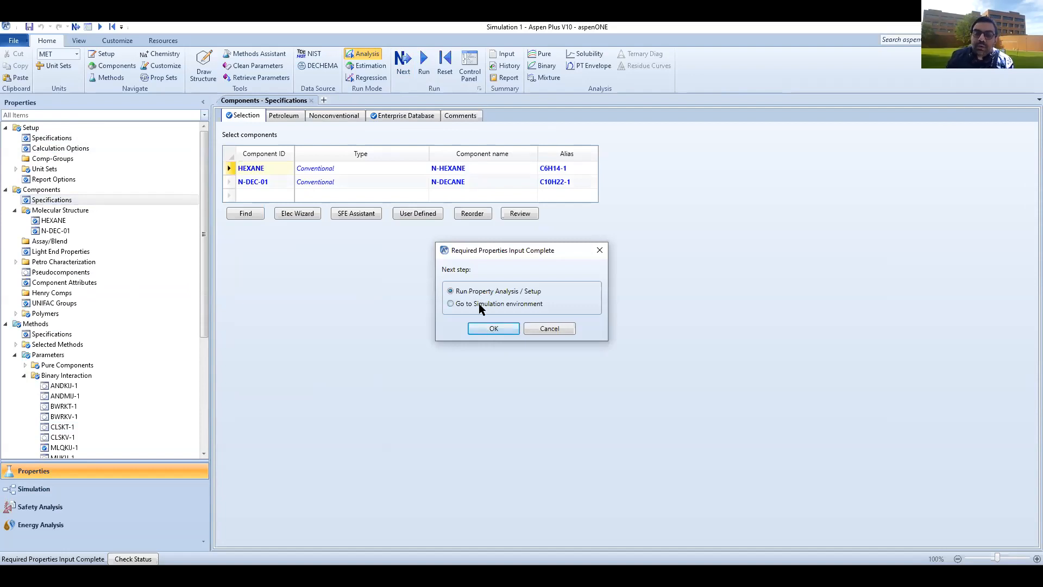
{"action": "left_click", "coordinate": [489, 328]}
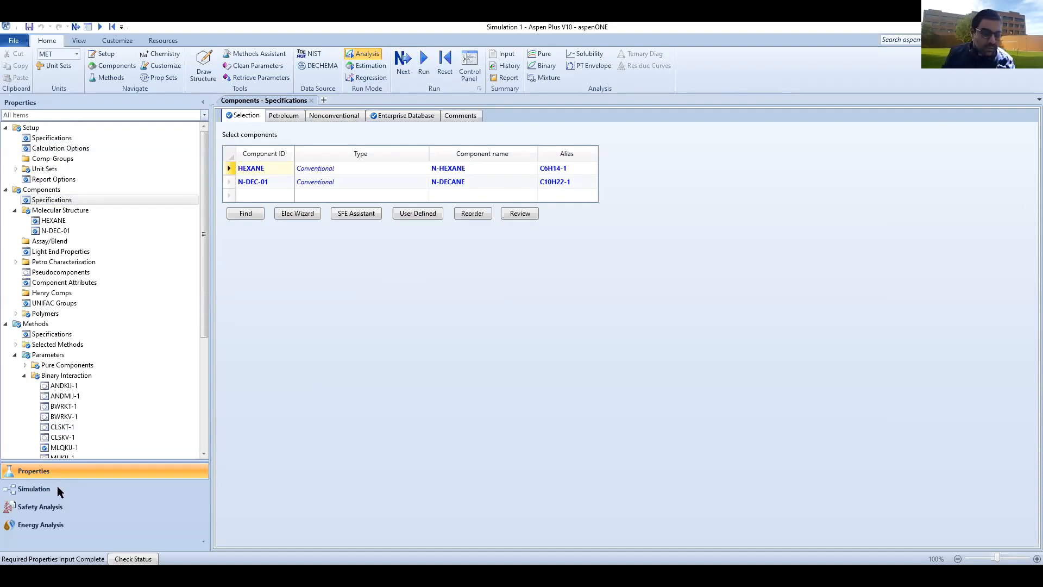
{"action": "left_click", "coordinate": [58, 487]}
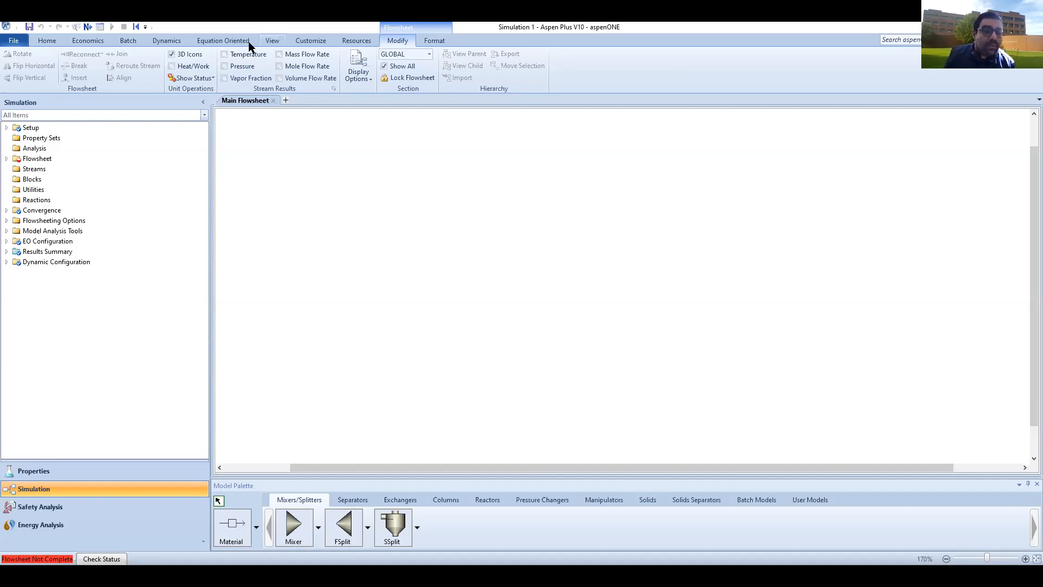
- Hide the Model Palette and display it again beneath the flowsheet
{"action": "left_click", "coordinate": [272, 41]}
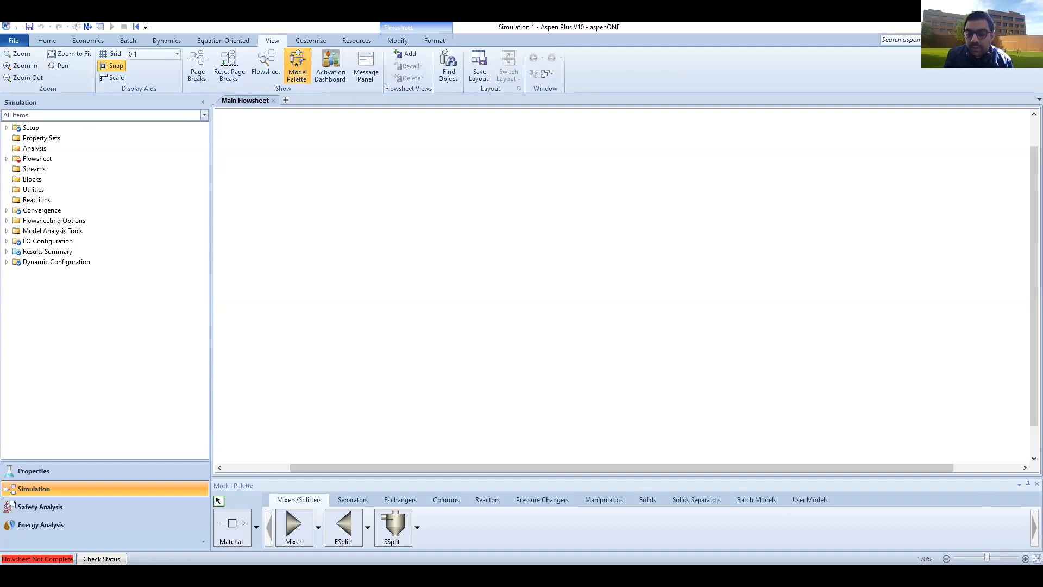
{"action": "left_click", "coordinate": [1032, 482]}
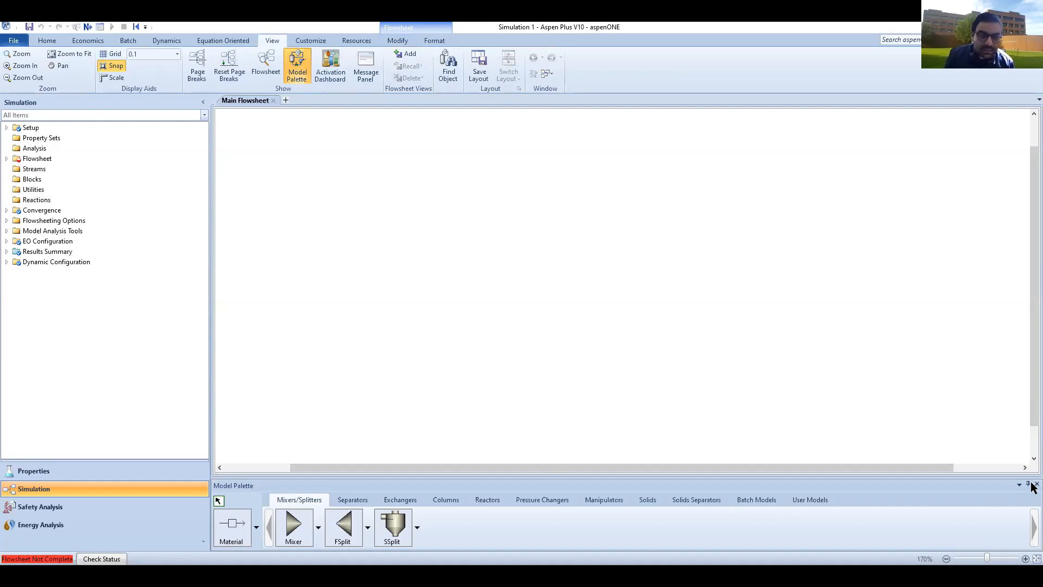
{"action": "left_click", "coordinate": [297, 65]}
{"action": "left_click", "coordinate": [296, 65]}
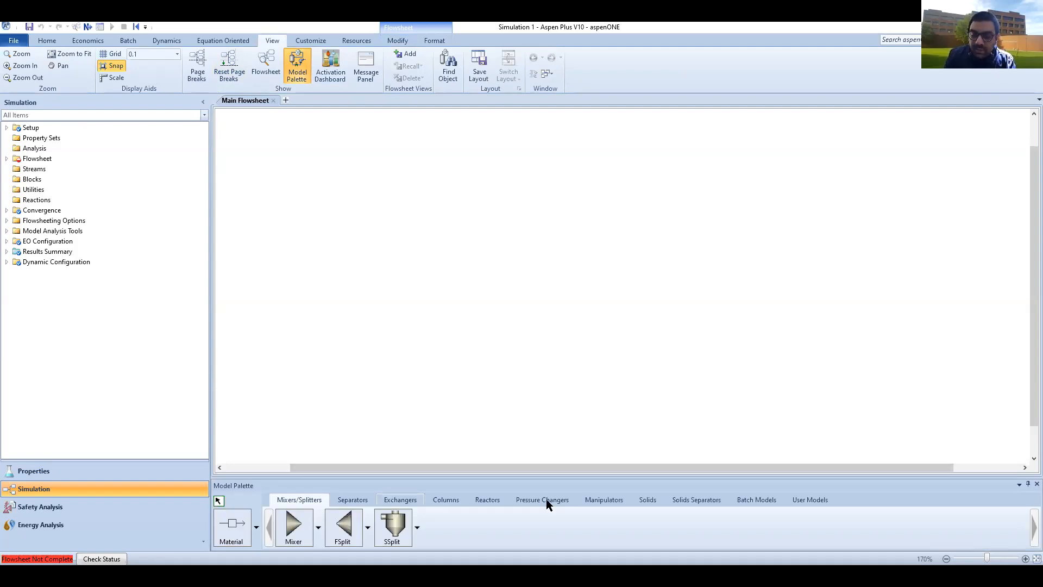
- Examine the unit operation models offered for separators, exchangers, columns, reactors and pressure changers
{"action": "left_click", "coordinate": [340, 501]}
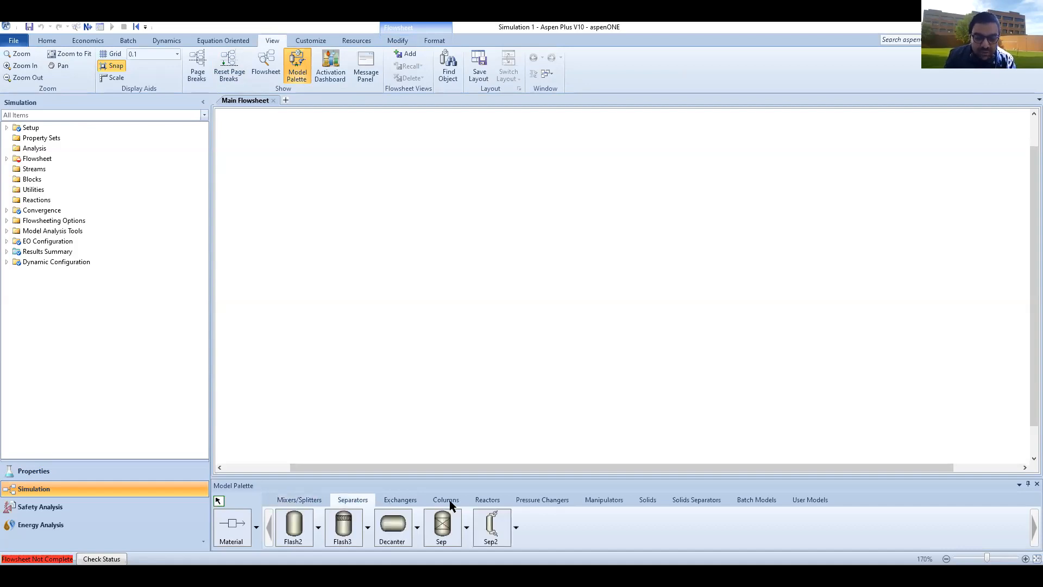
{"action": "left_click", "coordinate": [410, 500]}
{"action": "left_click", "coordinate": [449, 500]}
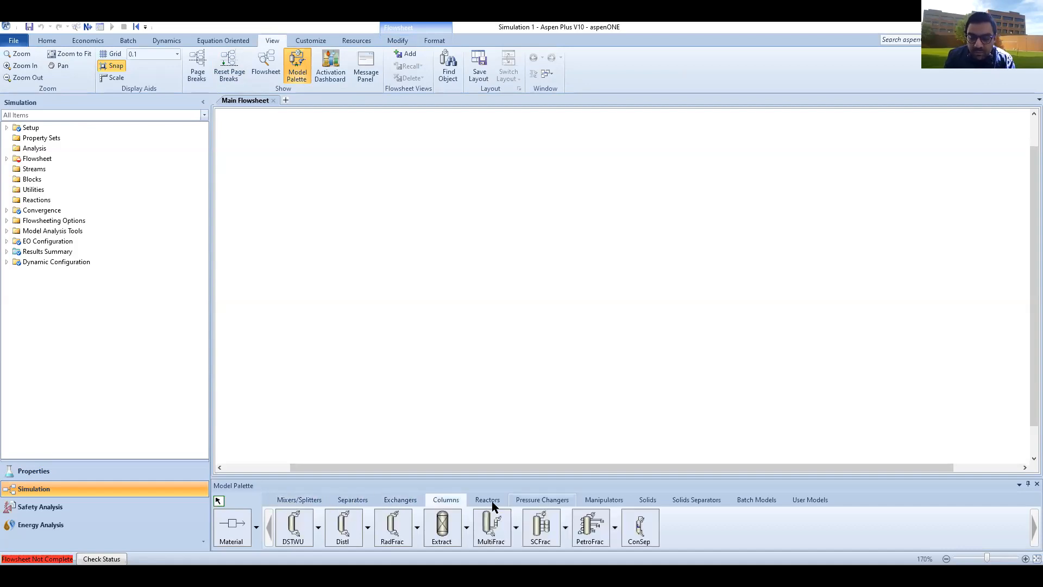
{"action": "left_click", "coordinate": [487, 500]}
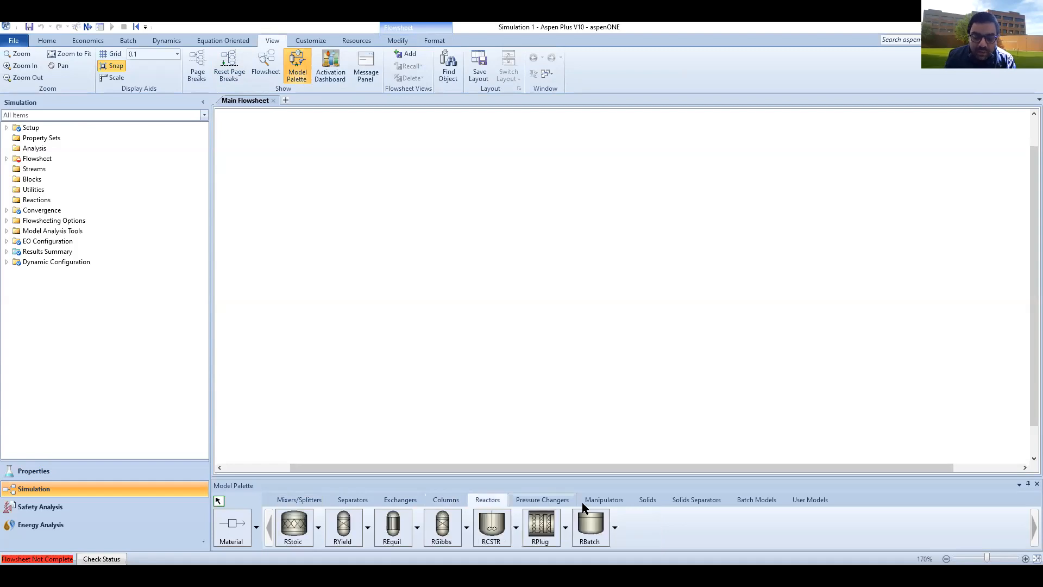
{"action": "left_click", "coordinate": [573, 501]}
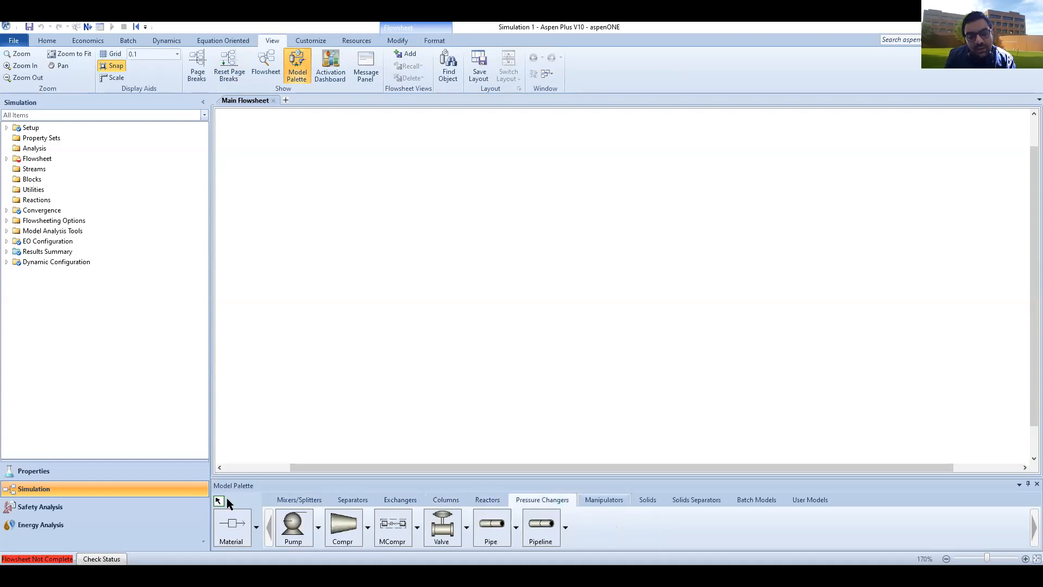
- Place a trial pump block on the main flowsheet and delete it
{"action": "left_click", "coordinate": [289, 531]}
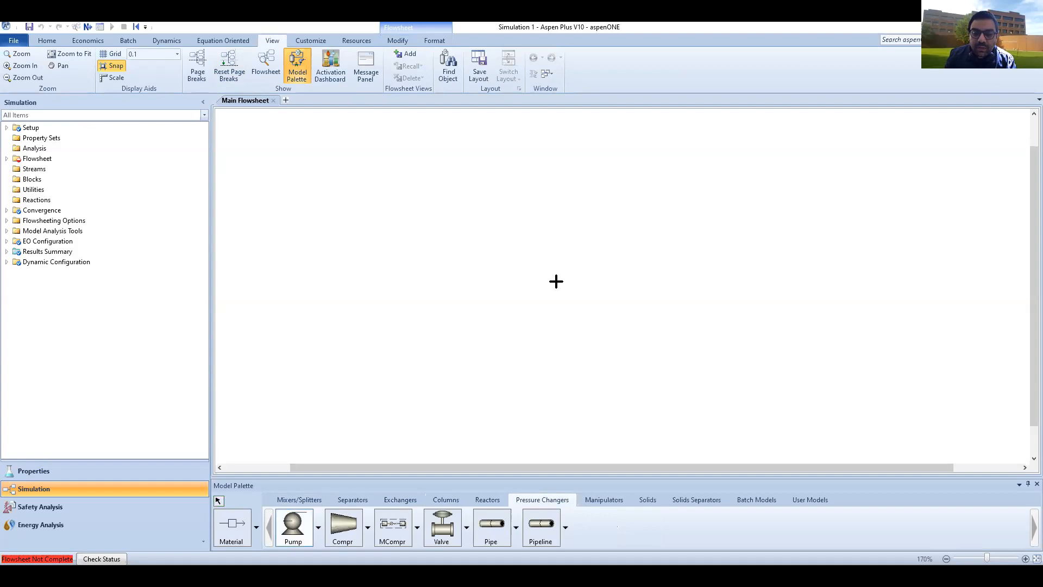
{"action": "left_click", "coordinate": [550, 226]}
{"action": "right_click", "coordinate": [549, 227]}
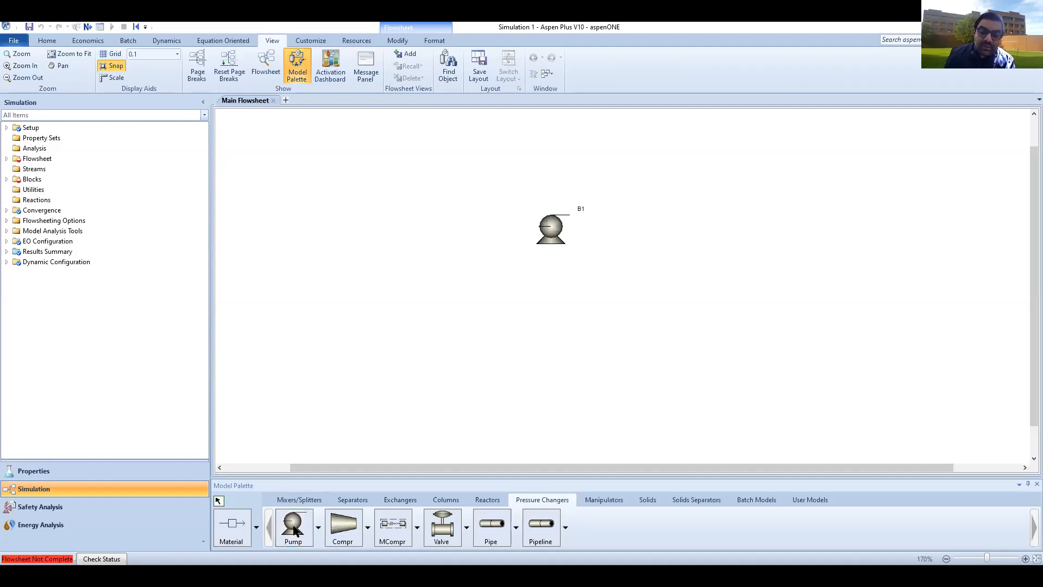
{"action": "left_click", "coordinate": [560, 235]}
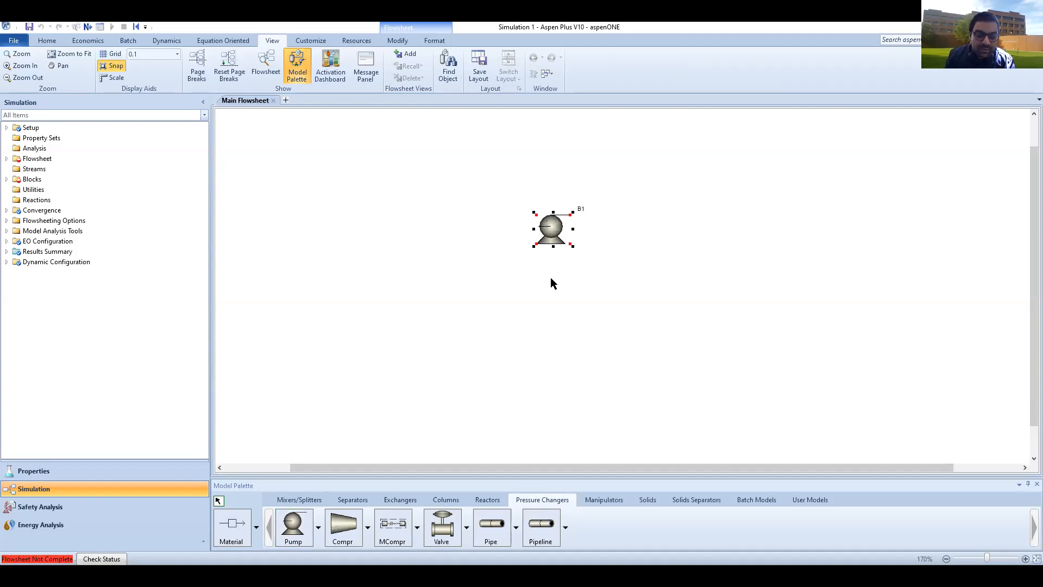
{"action": "key", "text": "Delete"}
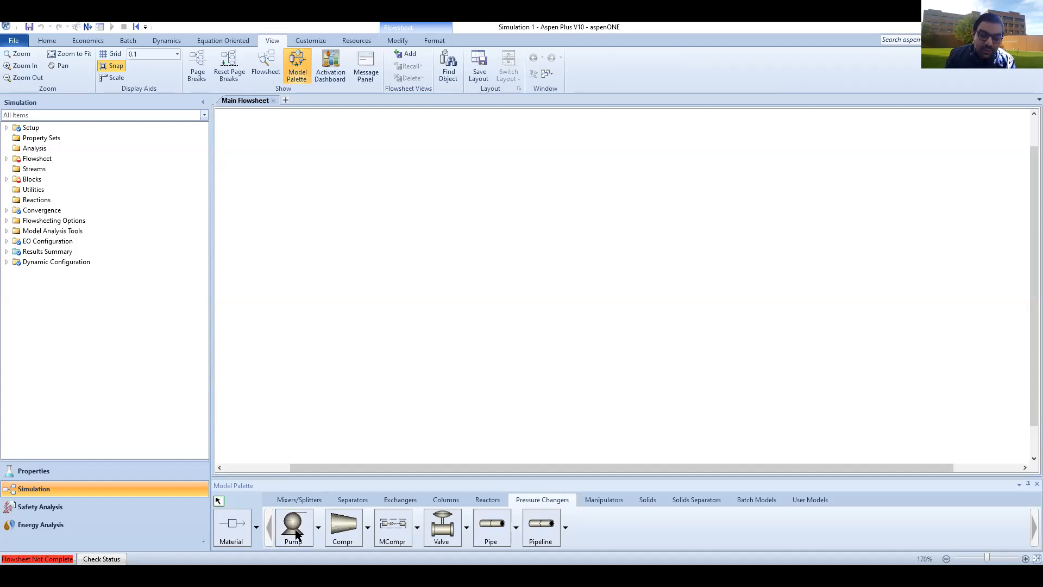
- Place a series of trial pumps across the flowsheet, and replace them all with a single pump near its centre
{"action": "left_click", "coordinate": [296, 535]}
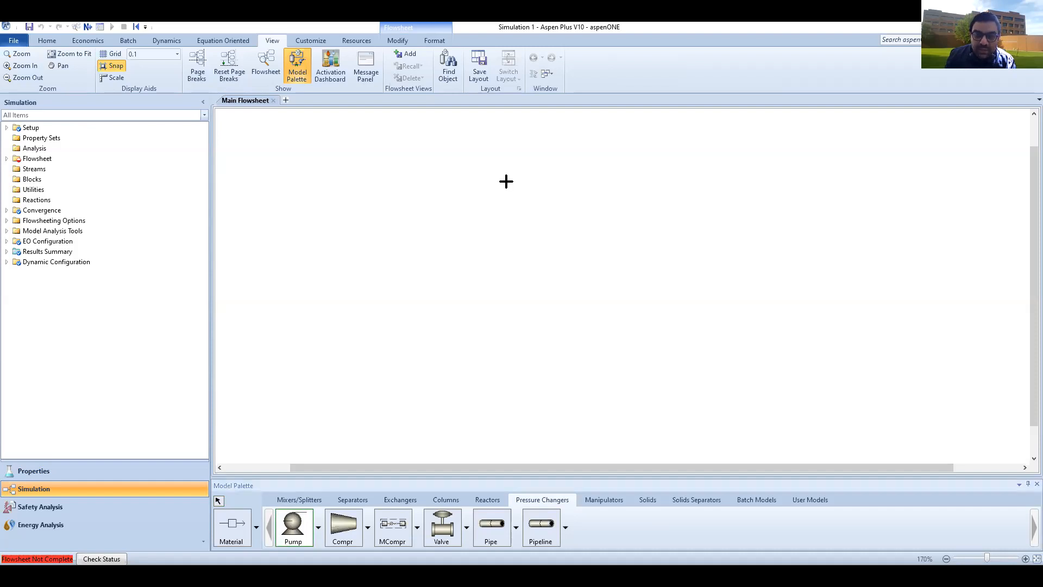
{"action": "left_click", "coordinate": [553, 273]}
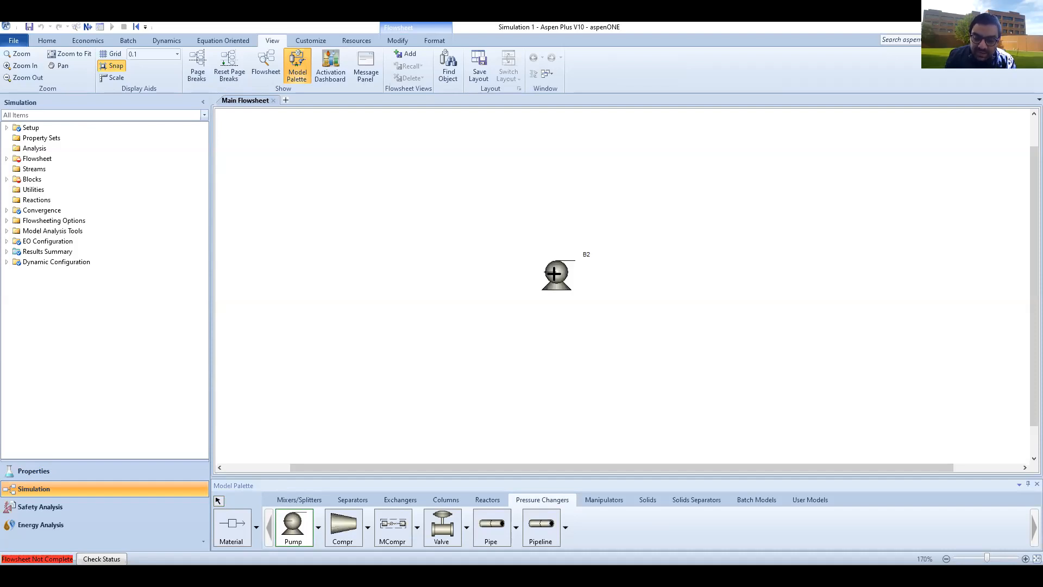
{"action": "right_click", "coordinate": [489, 263]}
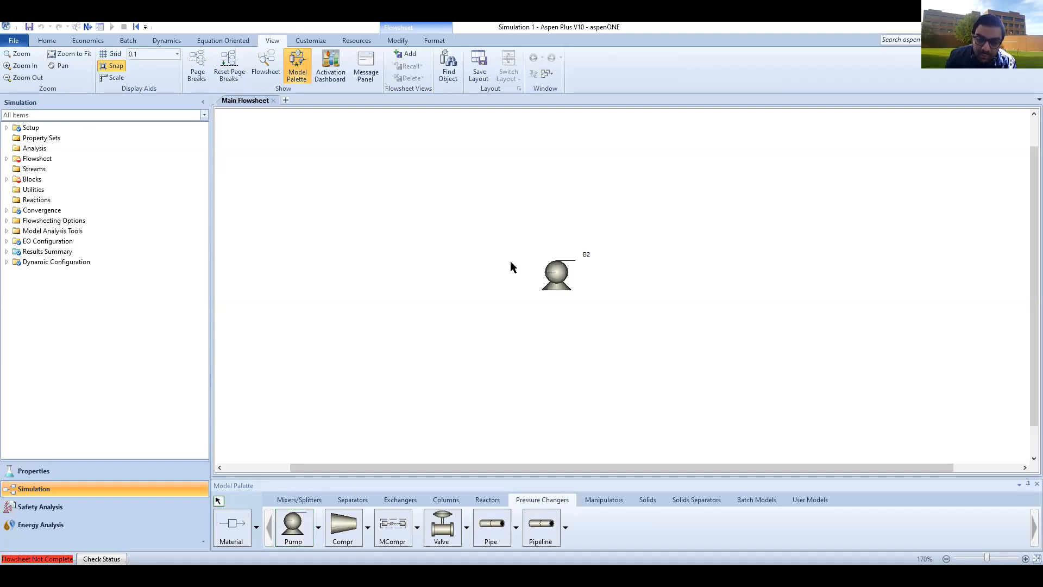
{"action": "left_click", "coordinate": [286, 534]}
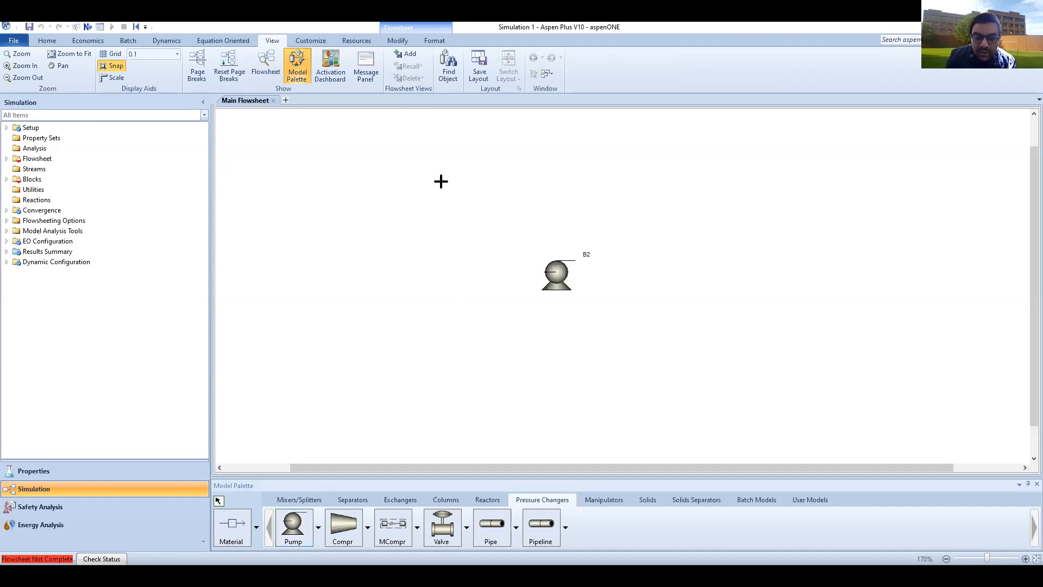
{"action": "left_click", "coordinate": [441, 181]}
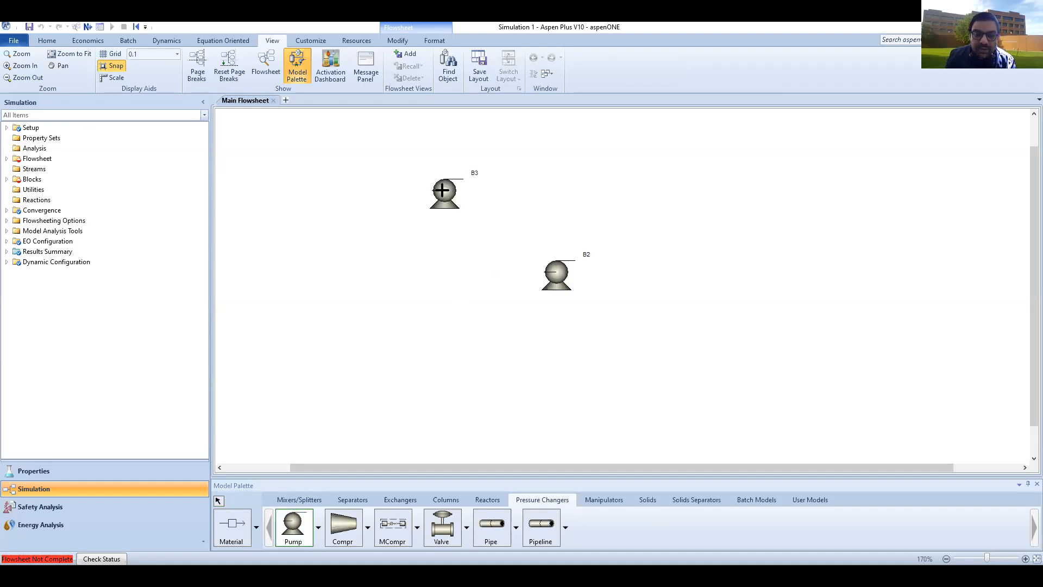
{"action": "left_click", "coordinate": [352, 196]}
{"action": "left_click", "coordinate": [285, 267]}
{"action": "left_click", "coordinate": [309, 349]}
{"action": "left_click", "coordinate": [427, 339]}
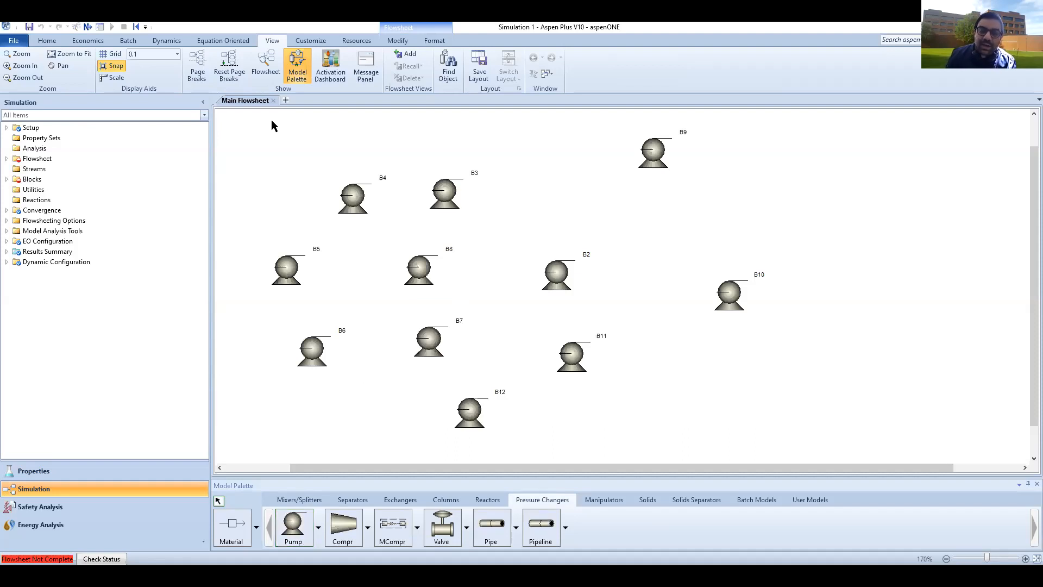
{"action": "left_click_drag", "start_coordinate": [240, 123], "coordinate": [853, 450]}
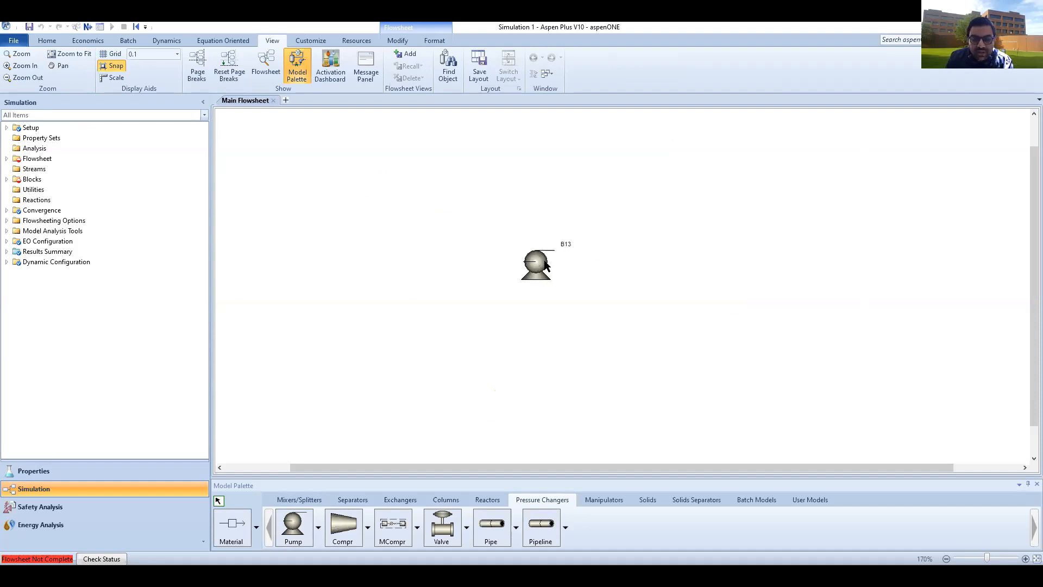
- Rename the pump block on the flowsheet as PUMP1
{"action": "left_click", "coordinate": [546, 266]}
{"action": "right_click", "coordinate": [545, 262]}
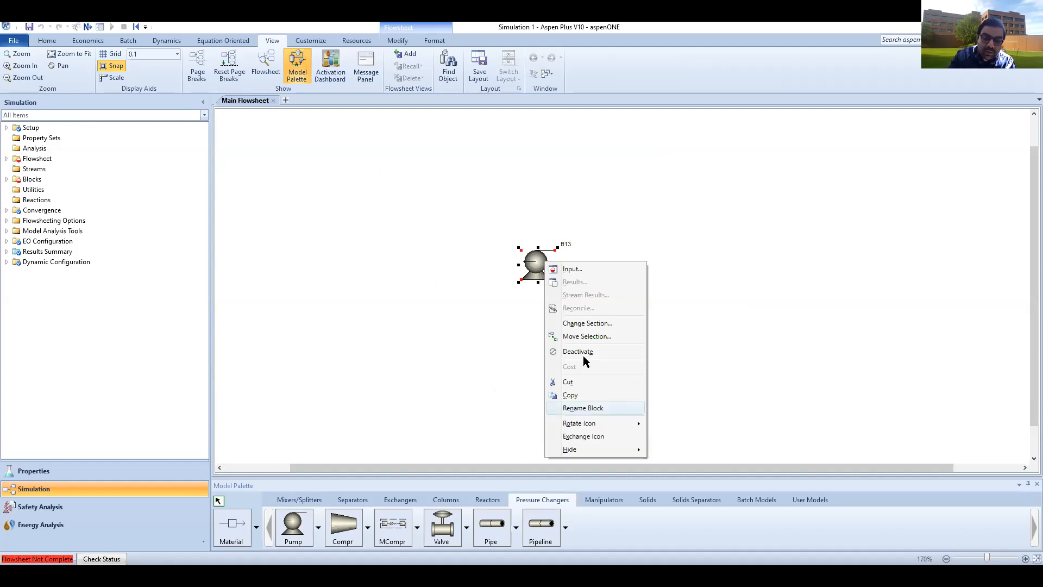
{"action": "key", "text": "Return"}
{"action": "type", "text": "PUM"}
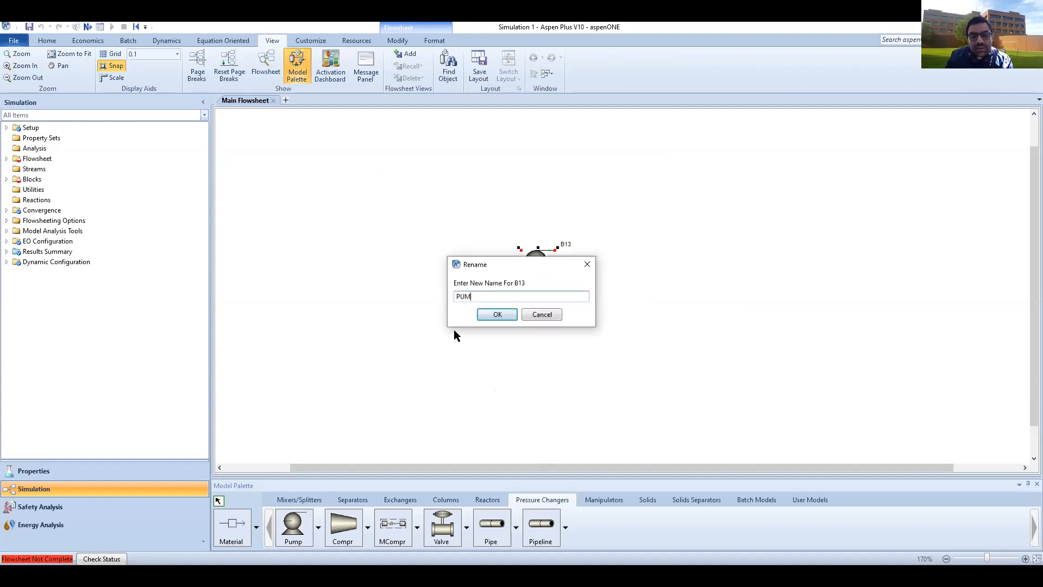
{"action": "type", "text": "P1"}
{"action": "key", "text": "Return"}
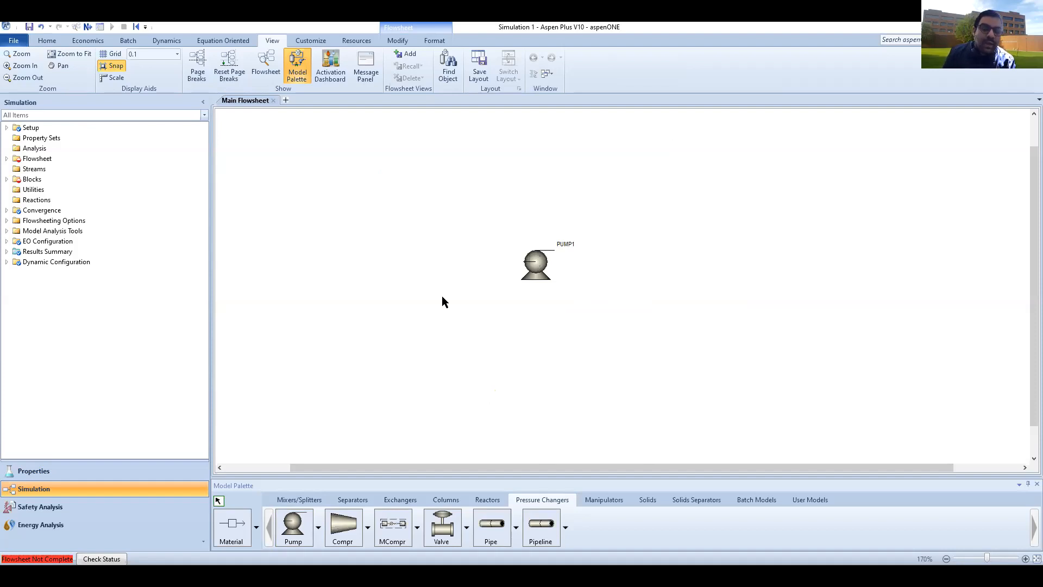
- Draw a material feed stream from the open area before the pump to PUMP1's required feed port
{"action": "left_click", "coordinate": [231, 530]}
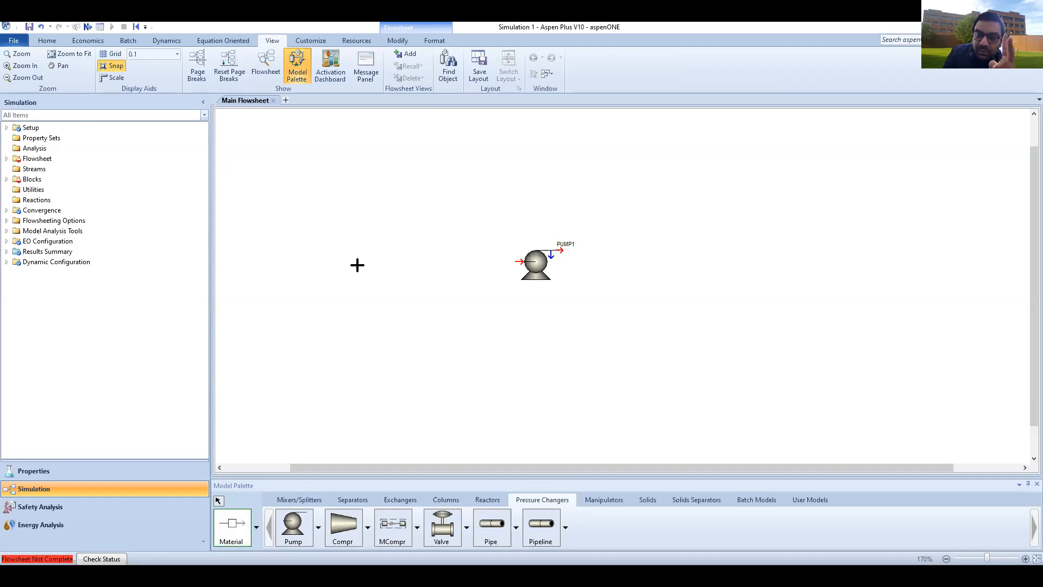
{"action": "left_click", "coordinate": [514, 262]}
{"action": "left_click", "coordinate": [348, 270]}
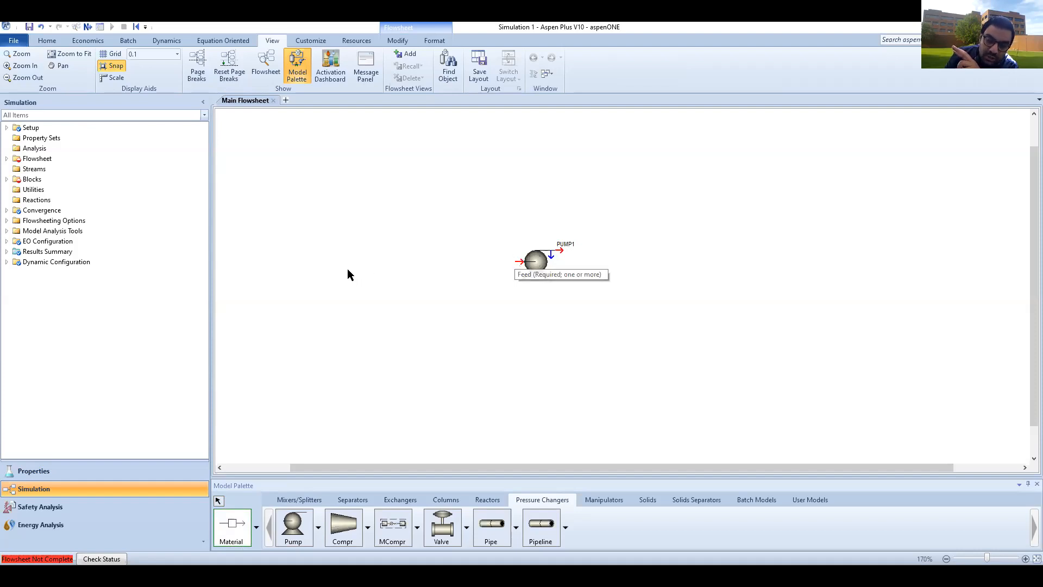
{"action": "left_click", "coordinate": [513, 262]}
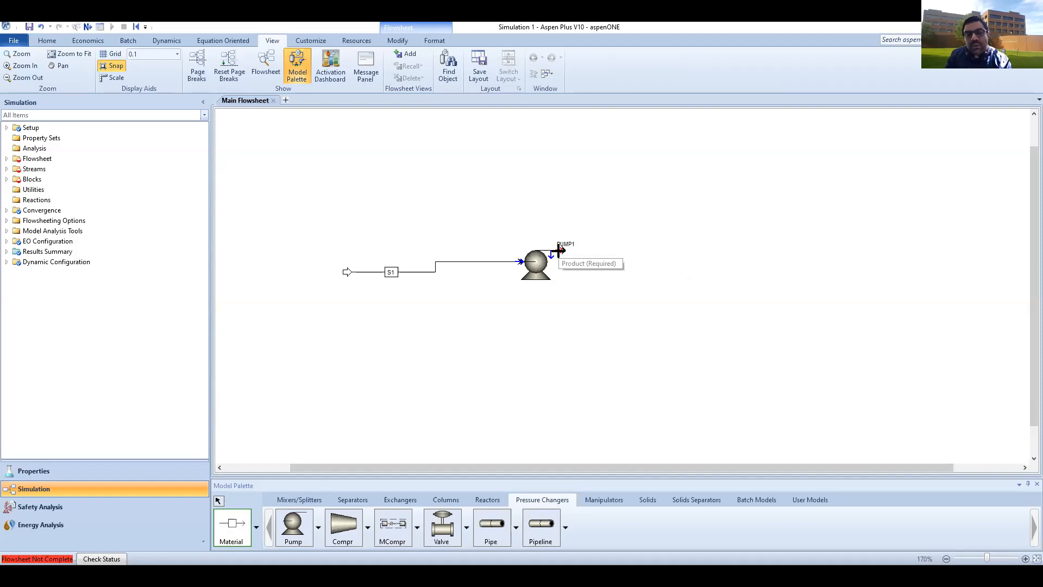
- Draw a material product stream from PUMP1's required product port to the open area beyond the pump, and finish stream drawing
{"action": "left_click", "coordinate": [558, 251]}
{"action": "left_click", "coordinate": [679, 240]}
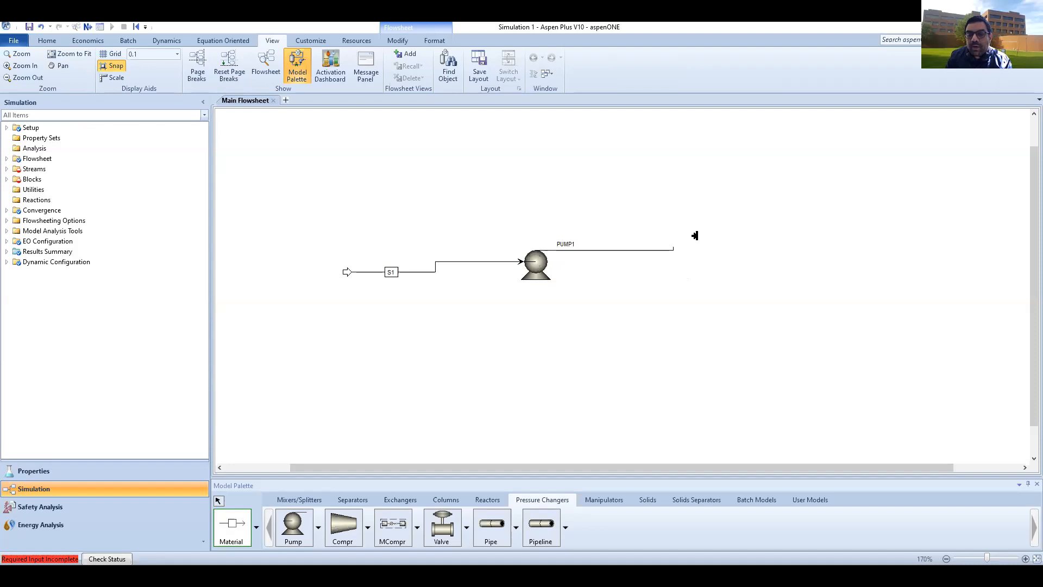
{"action": "left_click", "coordinate": [696, 234]}
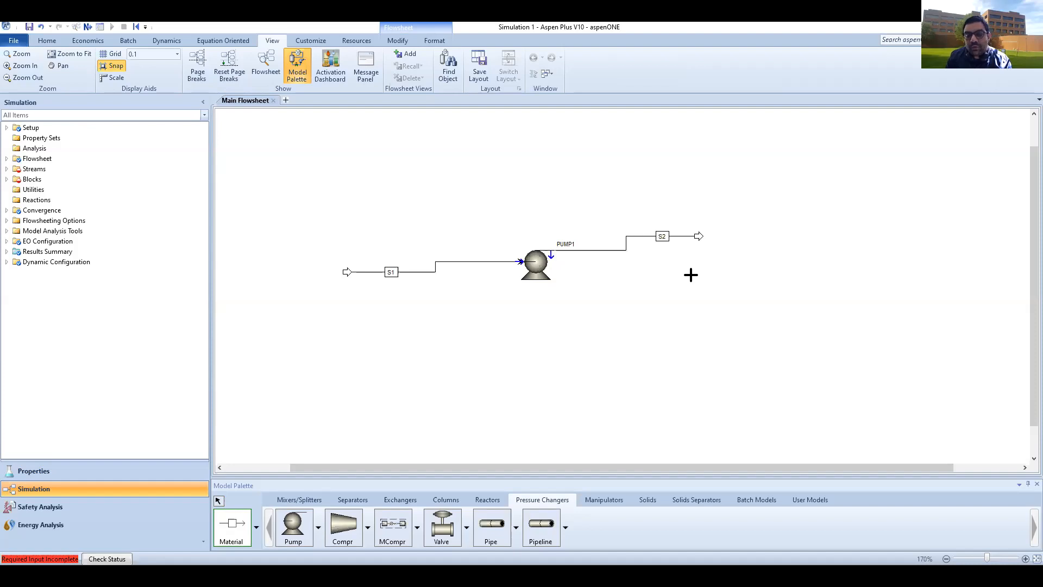
{"action": "right_click", "coordinate": [638, 319]}
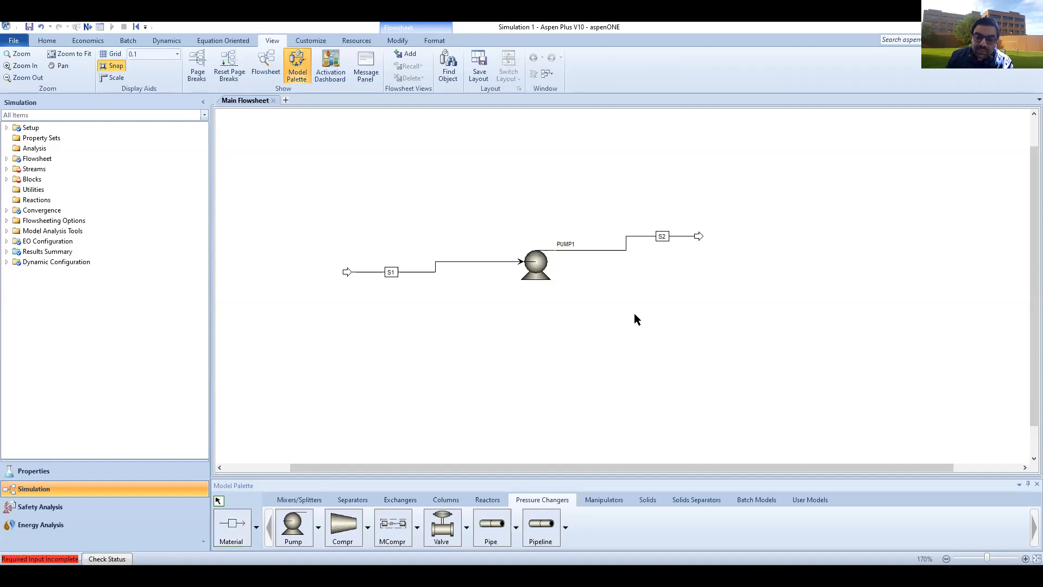
- Rename the pump's feed stream as 1 and its product stream as 2
{"action": "right_click", "coordinate": [392, 273]}
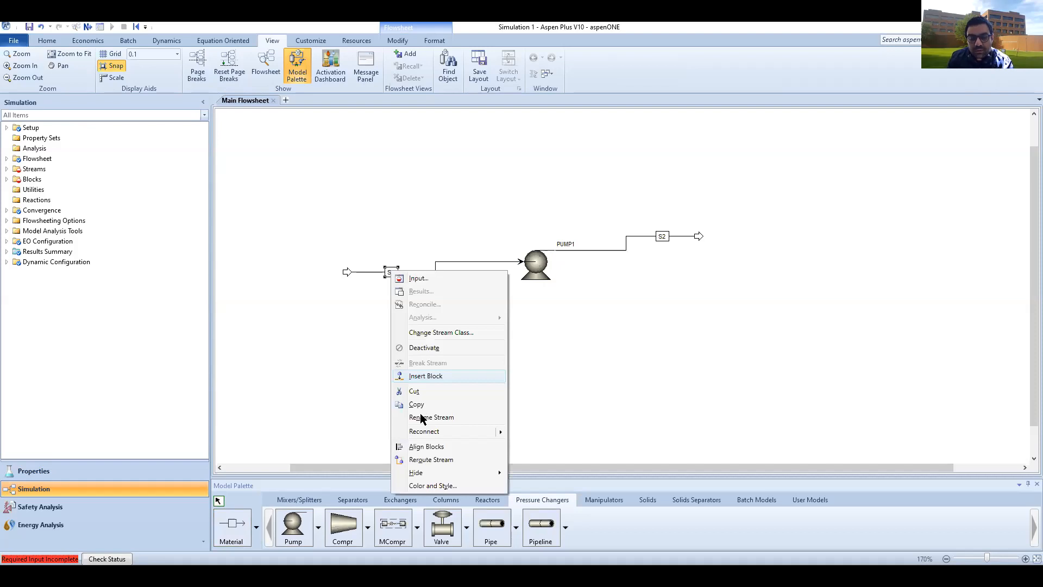
{"action": "left_click", "coordinate": [421, 418]}
{"action": "type", "text": "1"}
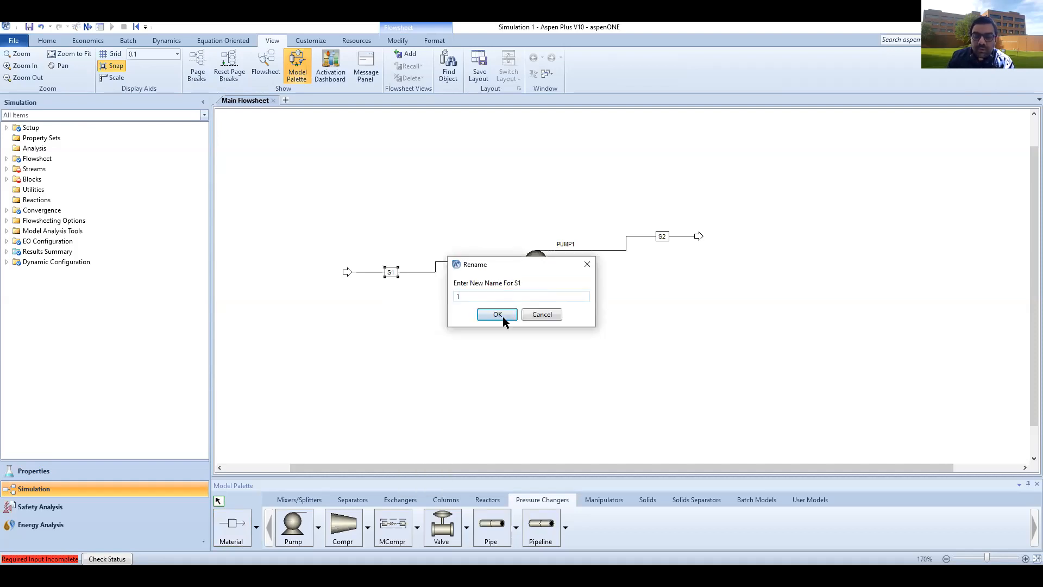
{"action": "left_click", "coordinate": [497, 315]}
{"action": "right_click", "coordinate": [663, 237]}
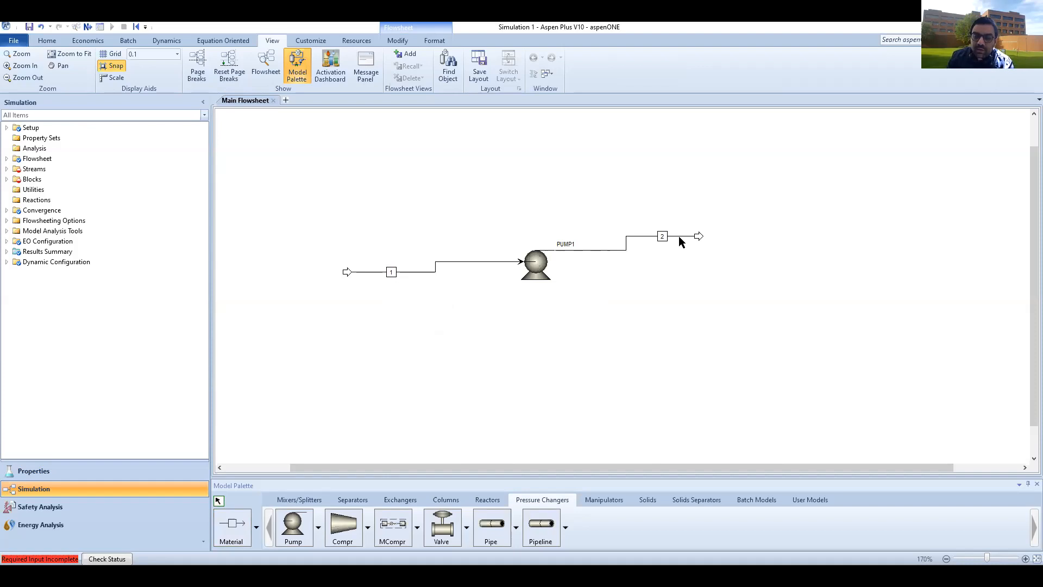
- Try different positions around PUMP1 for the free ends of streams 1 and 2
{"action": "left_click_drag", "start_coordinate": [680, 235], "coordinate": [689, 179]}
{"action": "left_click", "coordinate": [698, 170]}
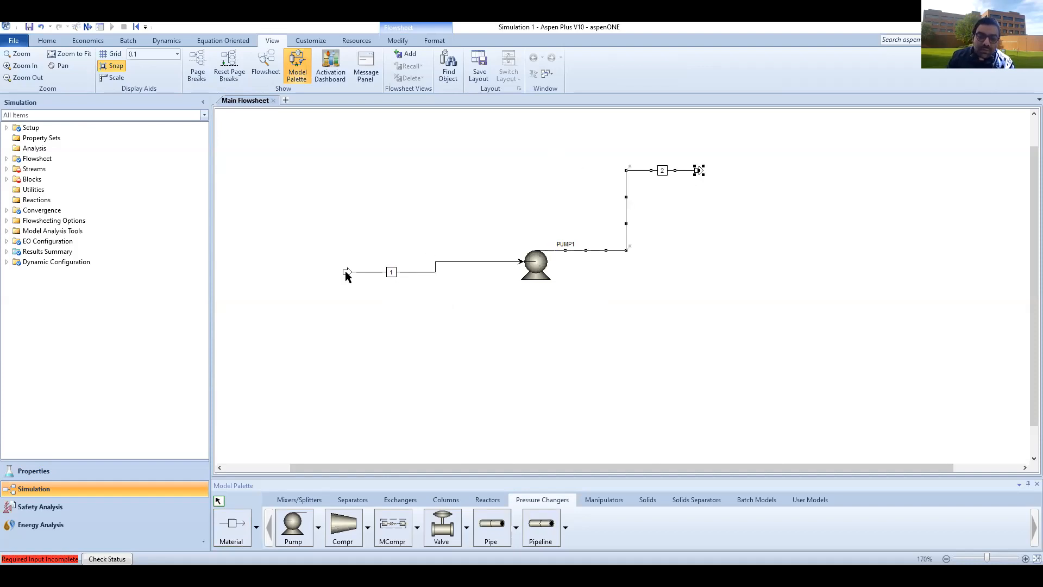
{"action": "left_click_drag", "start_coordinate": [346, 273], "coordinate": [438, 261]}
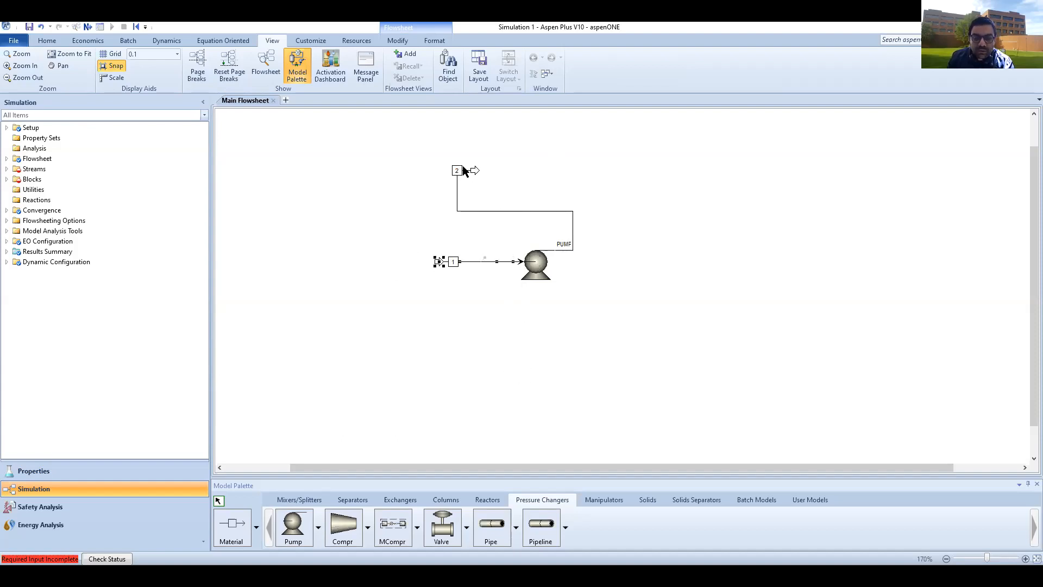
{"action": "left_click_drag", "start_coordinate": [475, 170], "coordinate": [597, 250]}
{"action": "left_click", "coordinate": [583, 277]}
{"action": "left_click_drag", "start_coordinate": [437, 264], "coordinate": [310, 181]}
{"action": "left_click_drag", "start_coordinate": [595, 248], "coordinate": [610, 223]}
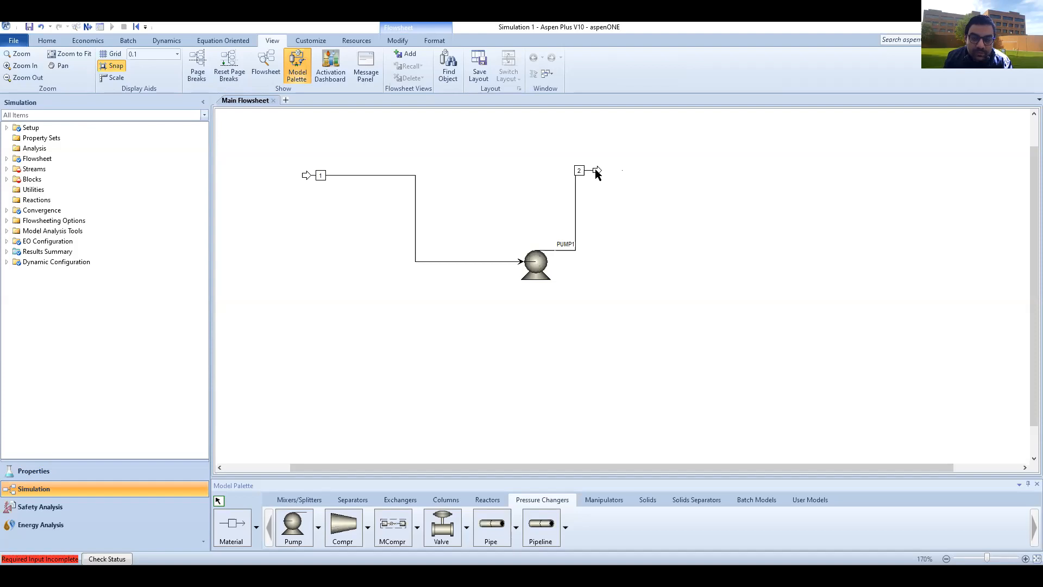
- Move the start of stream 1 level with PUMP1's inlet and the end of stream 2 close beside its outlet
{"action": "left_click_drag", "start_coordinate": [598, 170], "coordinate": [628, 261]}
{"action": "left_click_drag", "start_coordinate": [308, 174], "coordinate": [389, 258]}
{"action": "left_click", "coordinate": [545, 284]}
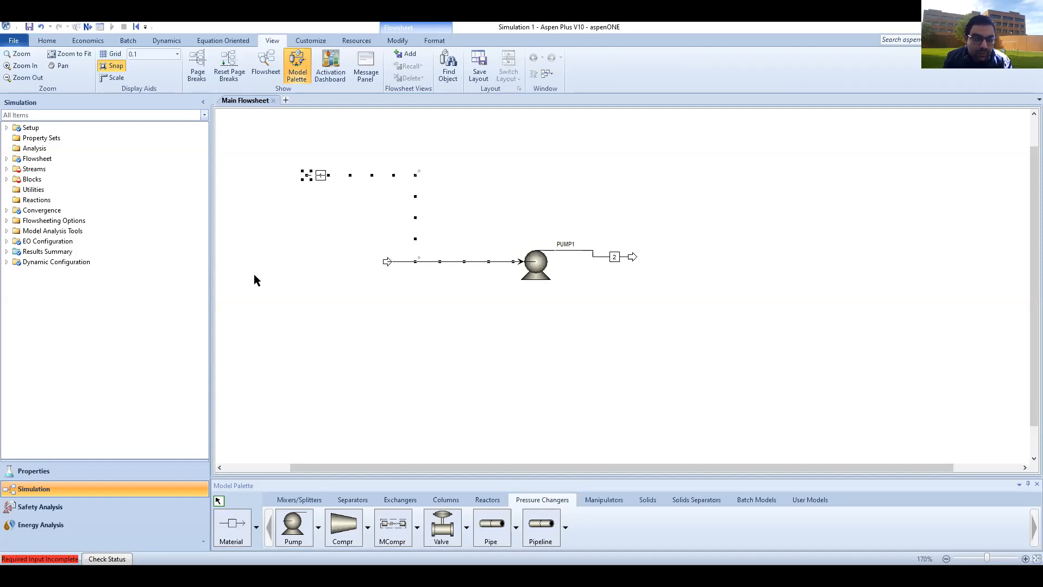
- Expand the Streams and Blocks entries down to stream 1 and PUMP1, and open stream 1's input form
{"action": "left_click", "coordinate": [6, 179]}
{"action": "left_click", "coordinate": [6, 169]}
{"action": "left_click", "coordinate": [16, 210]}
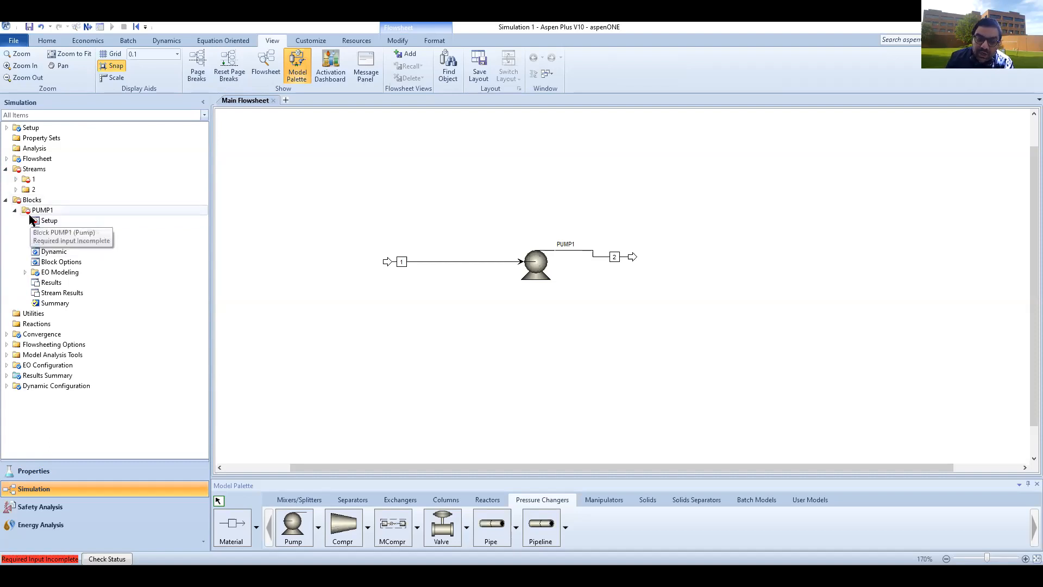
{"action": "left_click", "coordinate": [15, 179]}
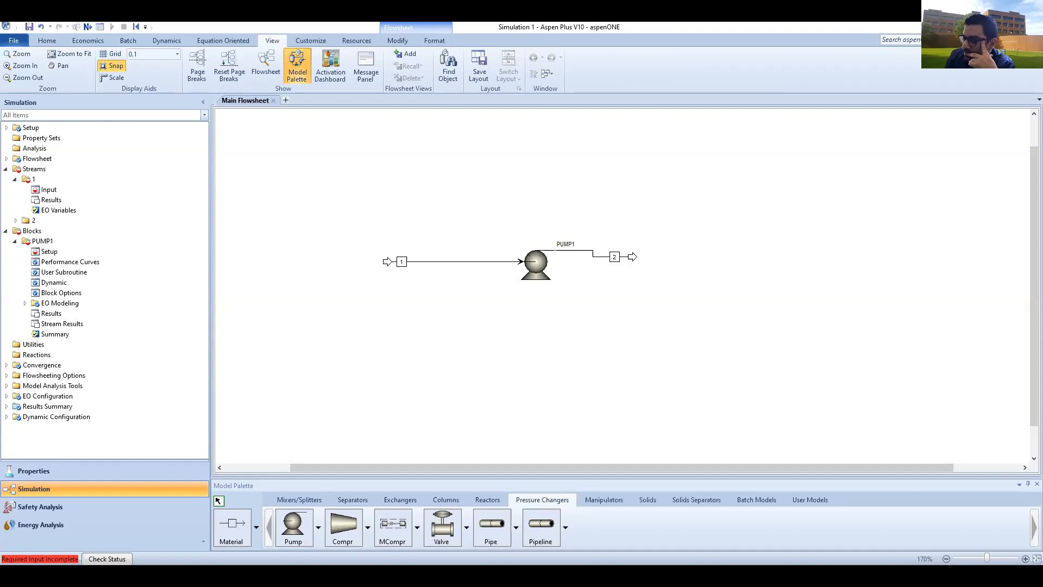
{"action": "double_click", "coordinate": [58, 189]}
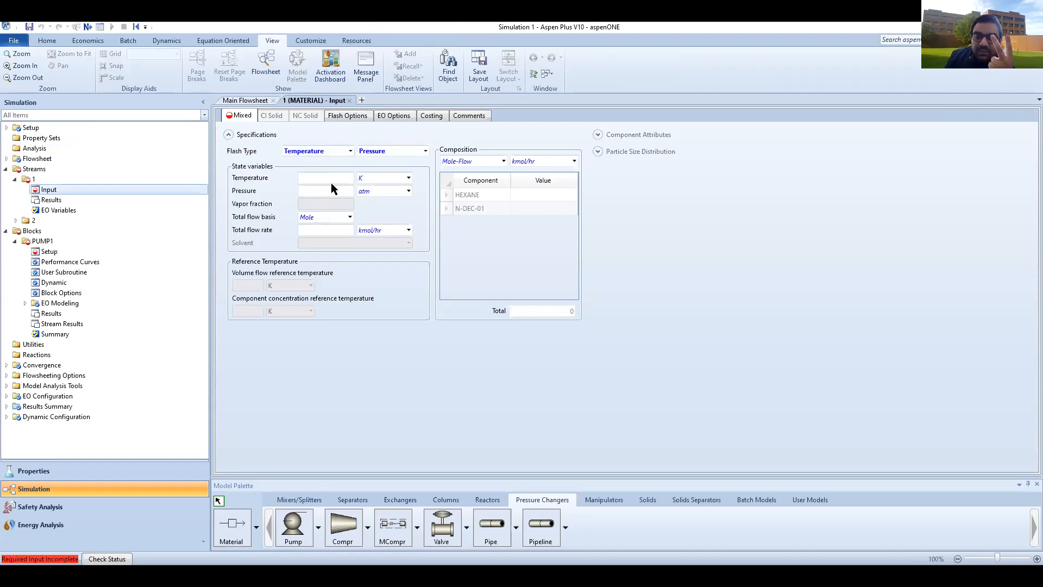
- Review stream 1's flash type options, try Vapor Fraction in place of Pressure, and restore Pressure
{"action": "left_click", "coordinate": [344, 151]}
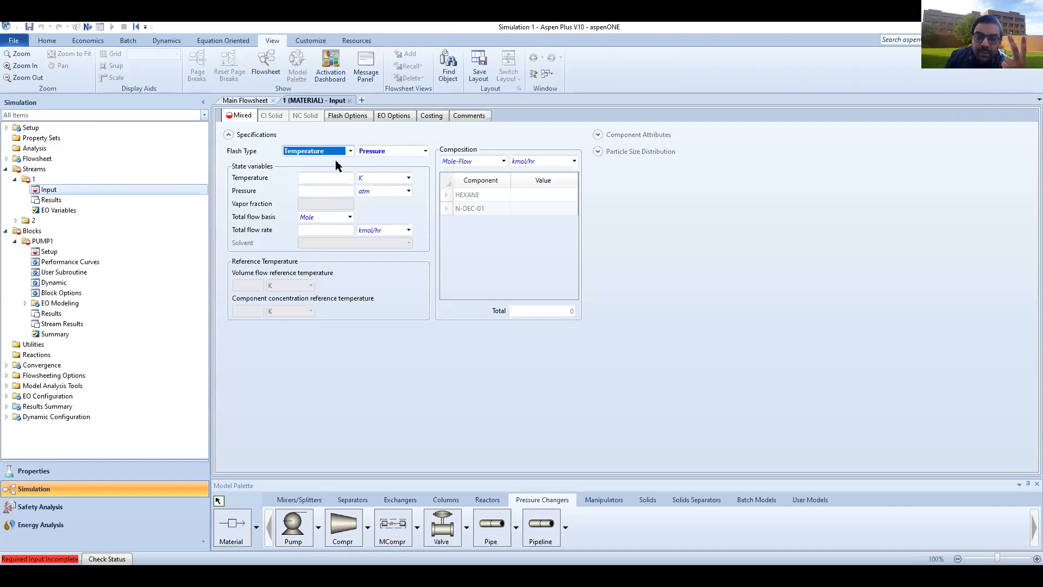
{"action": "left_click", "coordinate": [345, 152]}
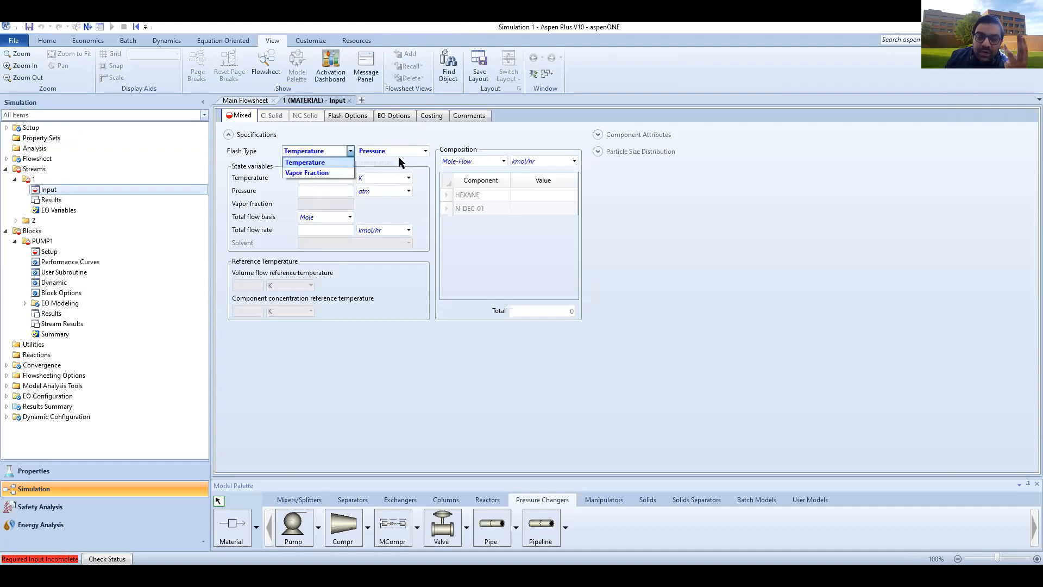
{"action": "key", "text": "Down"}
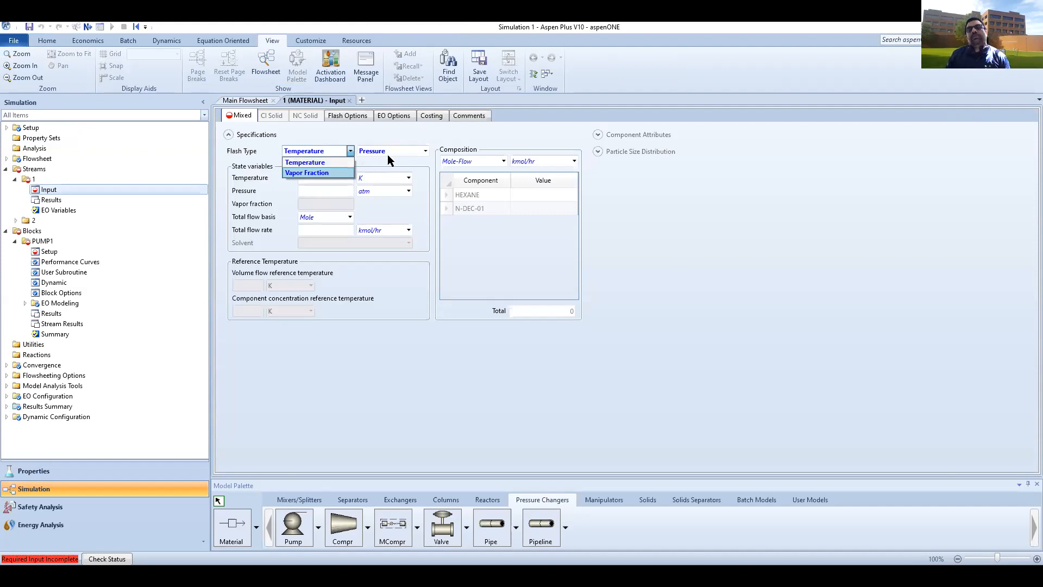
{"action": "left_click", "coordinate": [402, 152]}
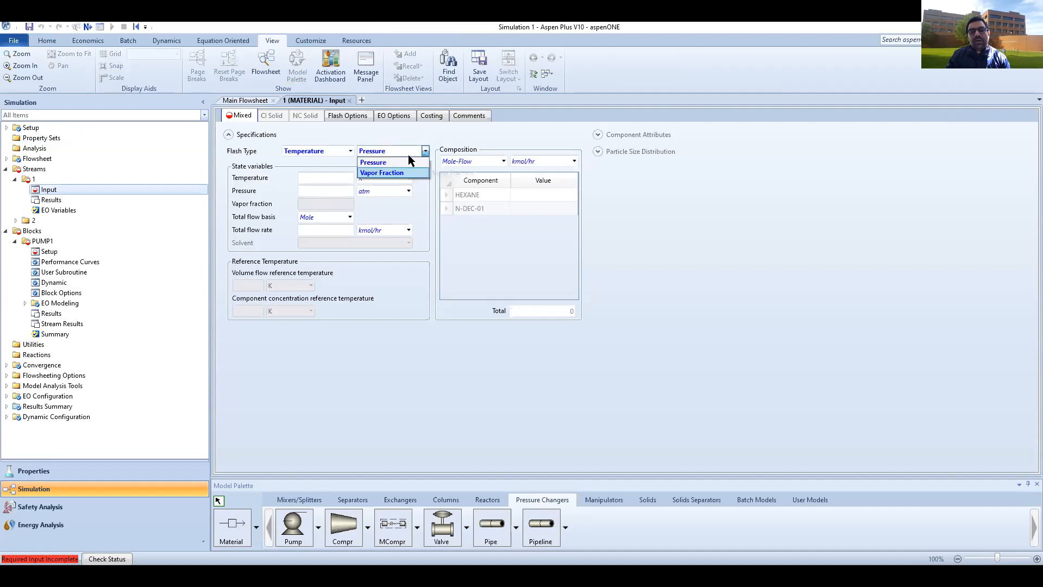
{"action": "left_click", "coordinate": [408, 154]}
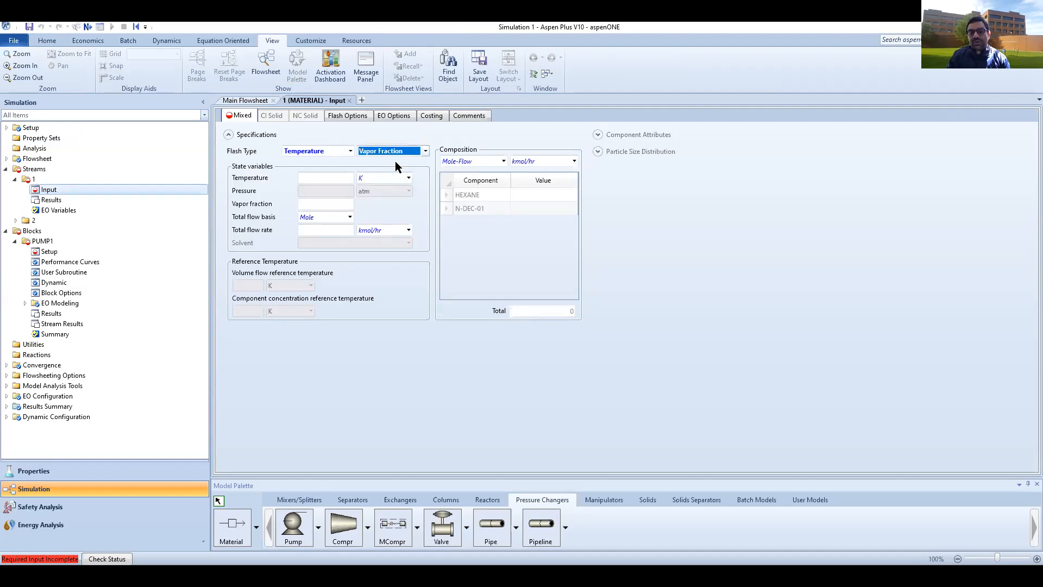
{"action": "key", "text": "Up"}
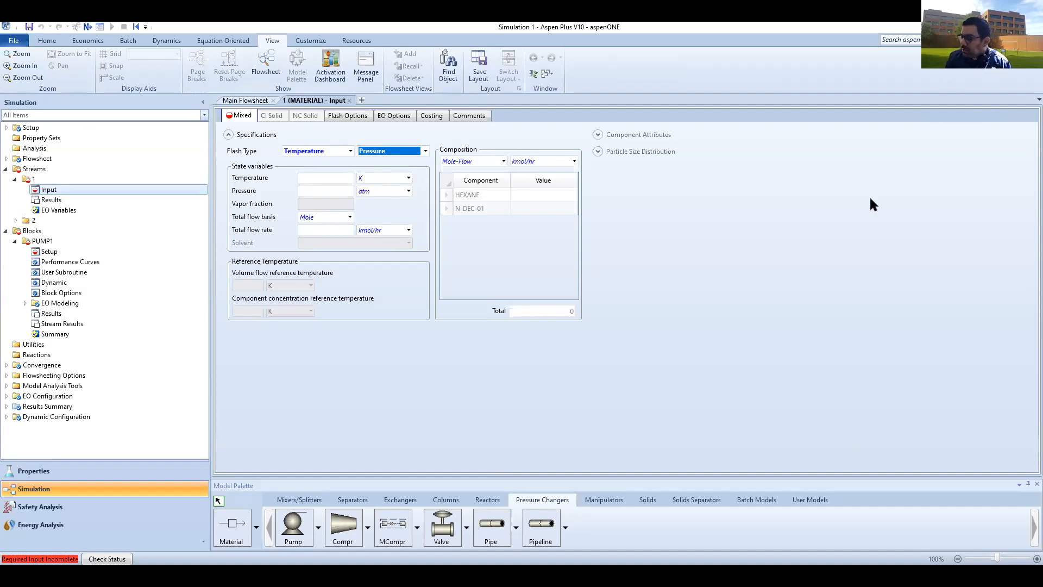
- Switch to Aspen Plus Tutorial #1.pdf in Adobe Acrobat Reader and go back to its early pages to check the feed specifications
{"action": "key", "text": "alt+Tab"}
{"action": "left_click", "coordinate": [873, 179]}
{"action": "left_click", "coordinate": [873, 179]}
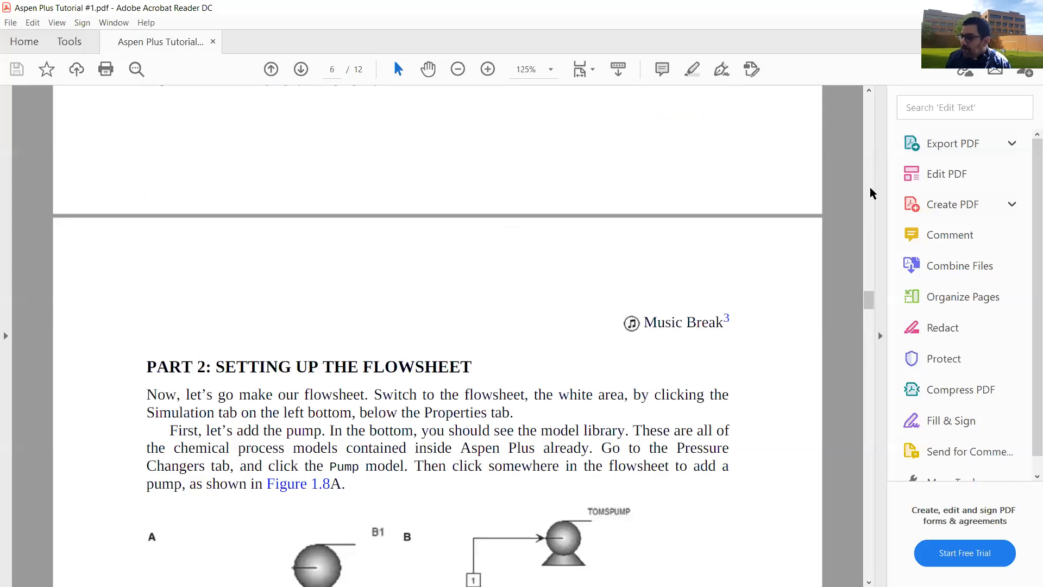
{"action": "left_click", "coordinate": [869, 208]}
{"action": "left_click_drag", "start_coordinate": [868, 208], "coordinate": [861, 151]}
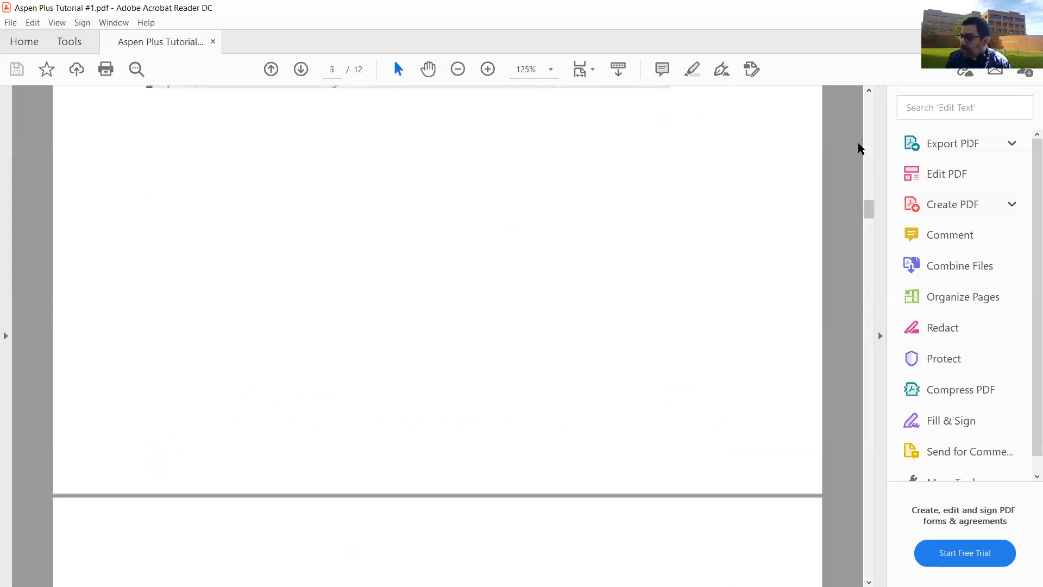
{"action": "scroll", "coordinate": [185, 332], "scroll_direction": "up", "scroll_amount": 6}
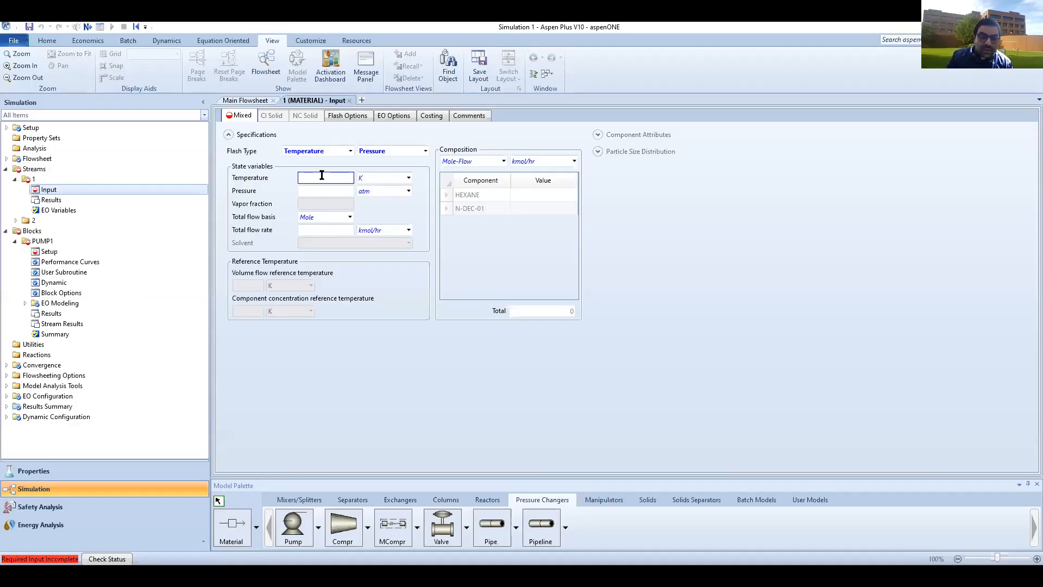
- Return to Aspen Plus and set stream 1's temperature to 70 C
{"action": "left_click", "coordinate": [409, 179]}
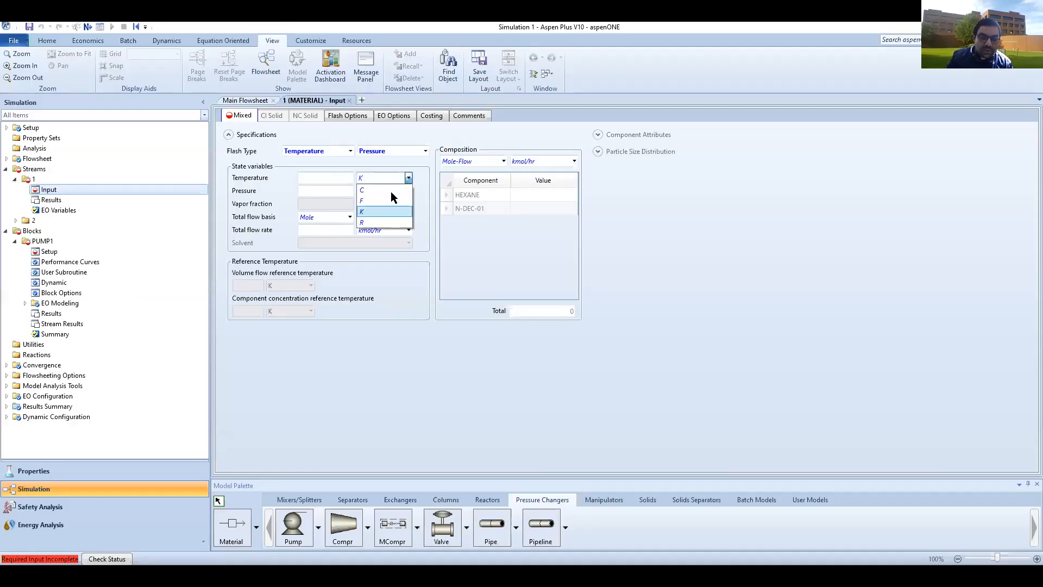
{"action": "left_click", "coordinate": [362, 189]}
{"action": "left_click", "coordinate": [325, 178]}
{"action": "type", "text": "0"}
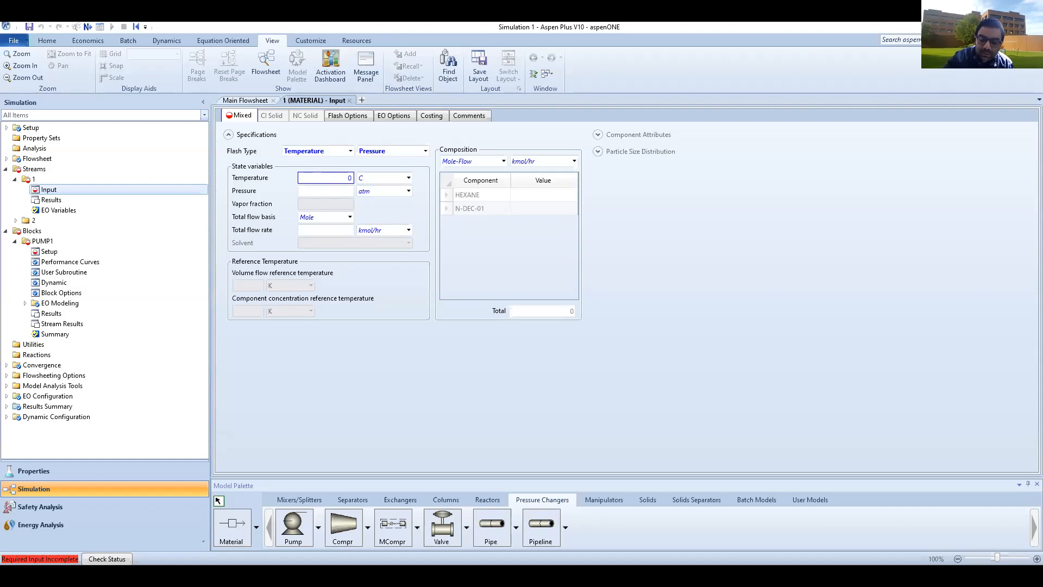
{"action": "type", "text": "70"}
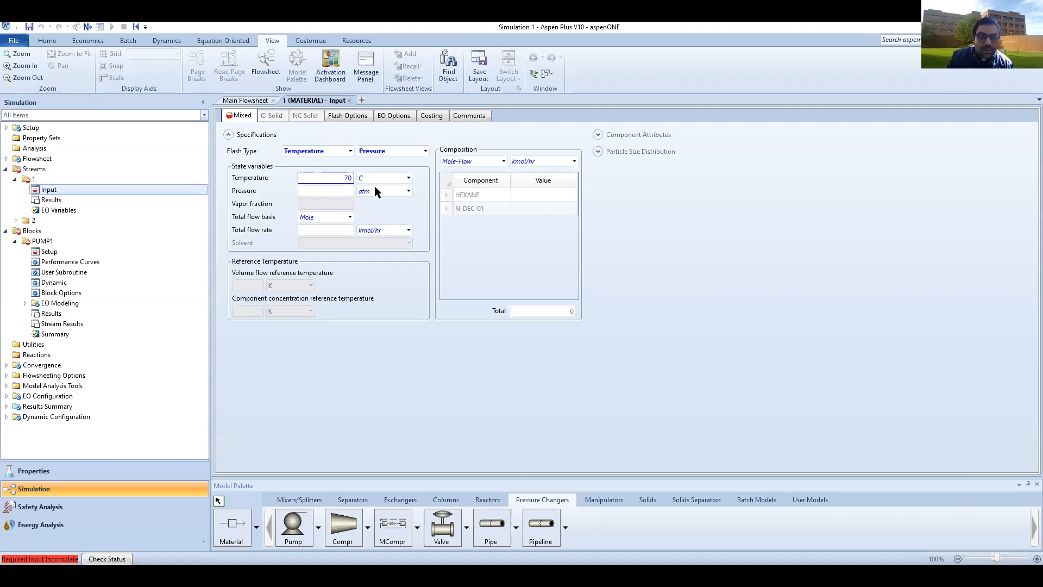
{"action": "key", "text": "Return"}
{"action": "type", "text": "70"}
- Set stream 1's pressure to 1 bar
{"action": "left_click", "coordinate": [408, 191]}
{"action": "left_click", "coordinate": [388, 226]}
{"action": "left_click", "coordinate": [349, 192]}
{"action": "type", "text": "1"}
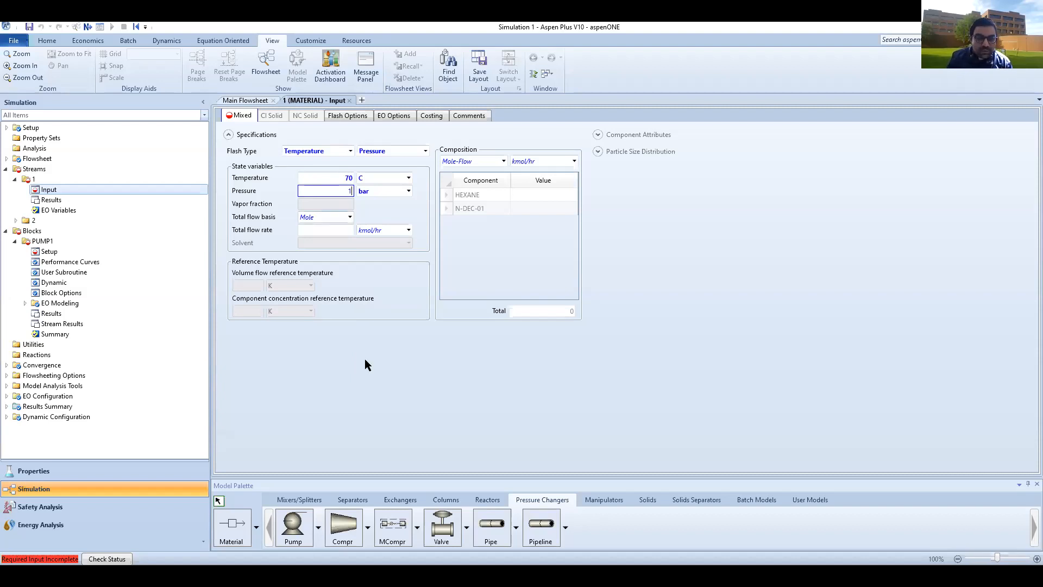
{"action": "key", "text": "Return"}
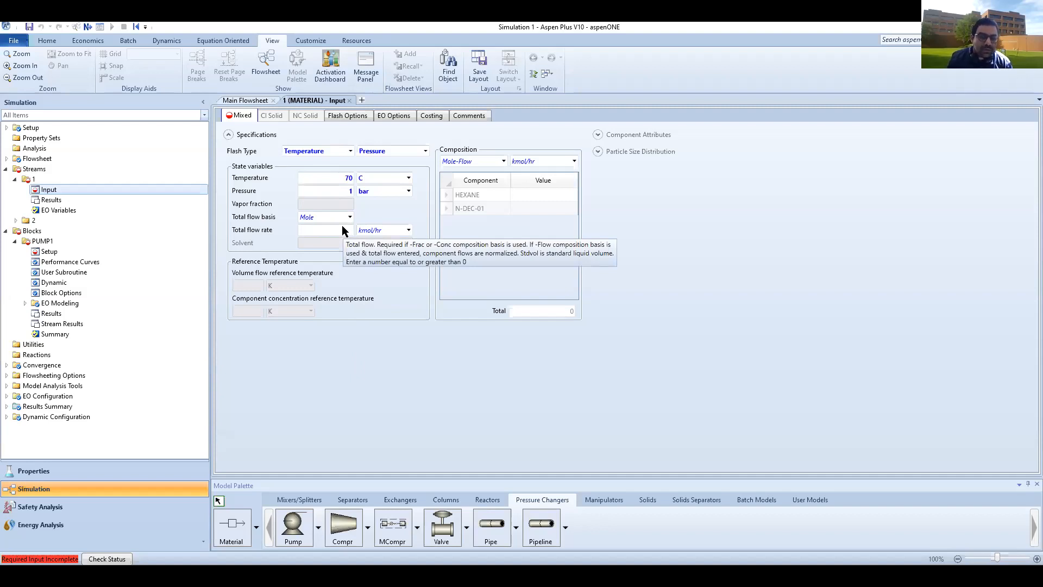
- Set stream 1's total flow rate to 200 mol/min on the mole basis
{"action": "left_click", "coordinate": [408, 231]}
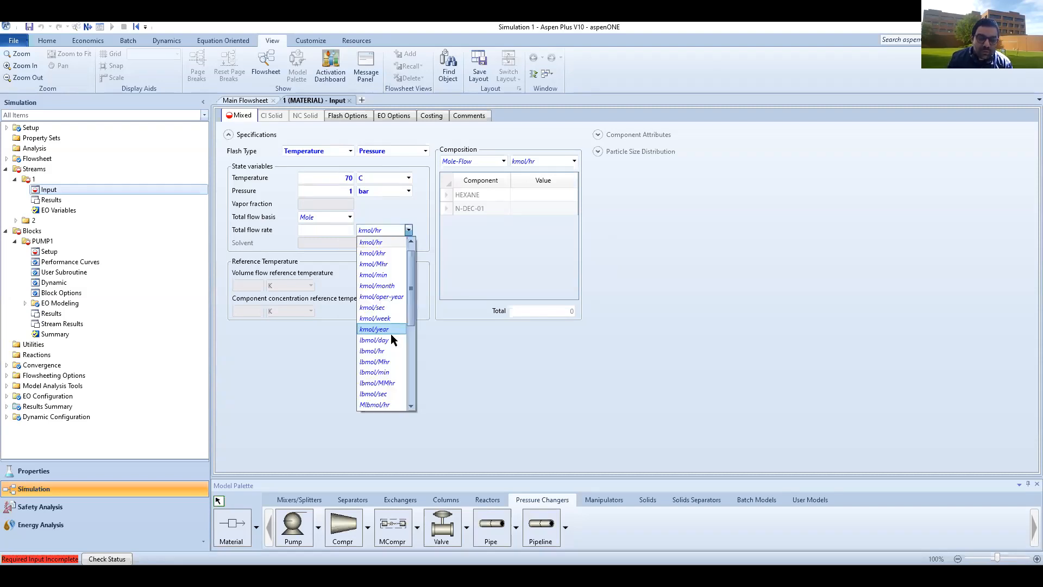
{"action": "scroll", "coordinate": [382, 312], "scroll_direction": "down", "scroll_amount": 5}
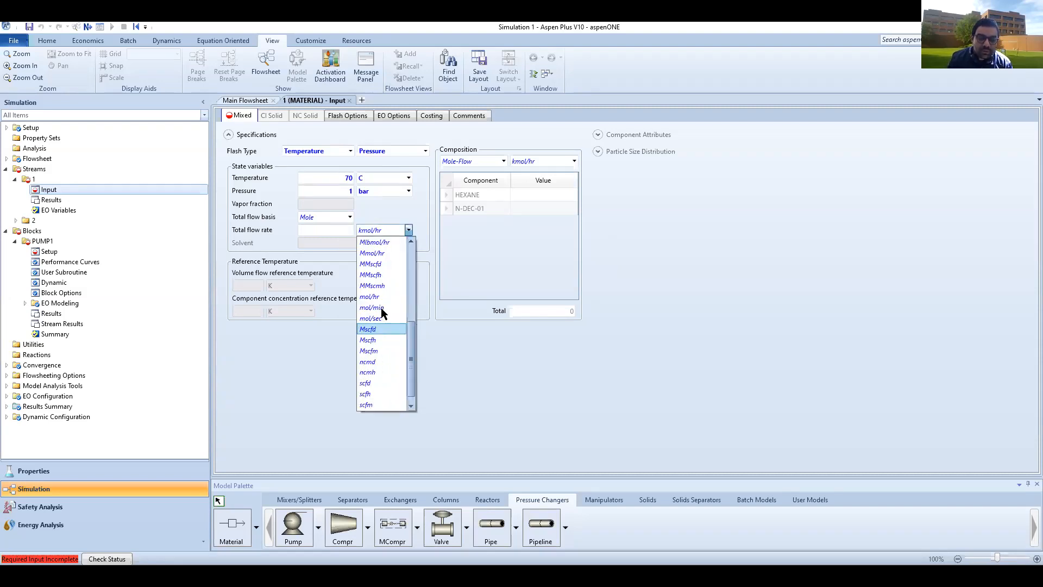
{"action": "left_click", "coordinate": [382, 304]}
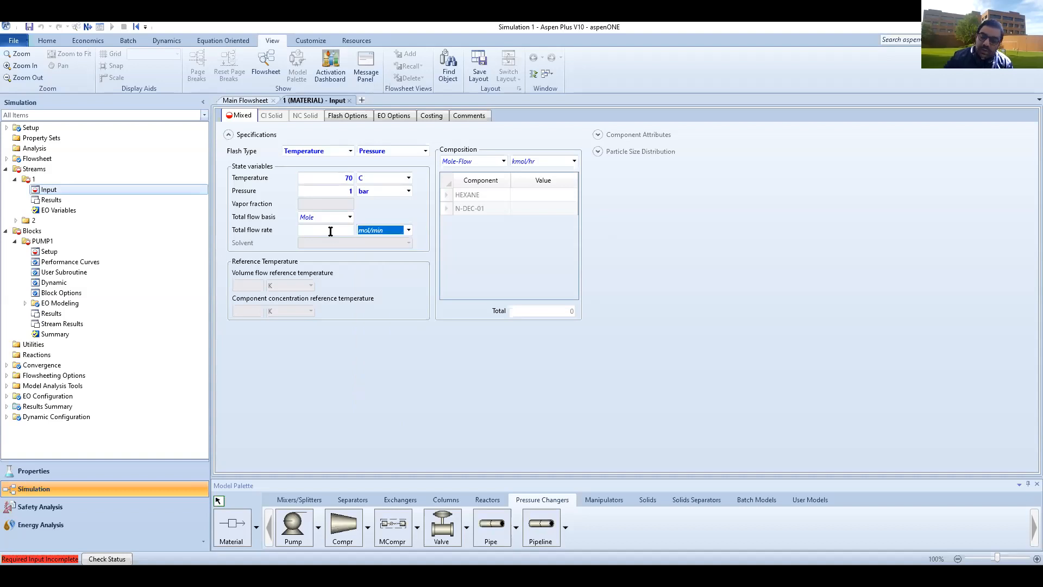
{"action": "left_click", "coordinate": [330, 231]}
{"action": "type", "text": "200"}
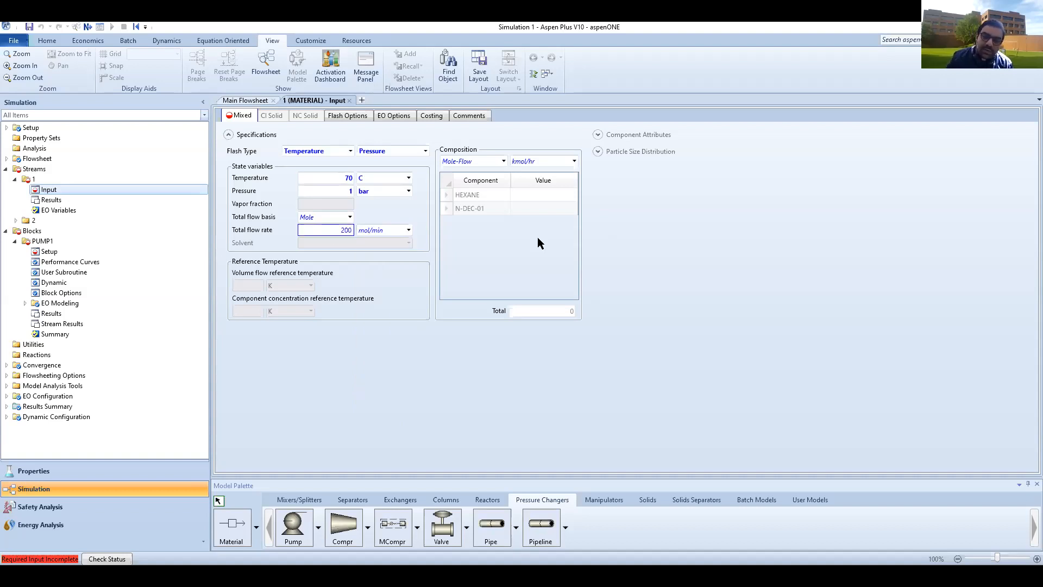
- Specify stream 1's composition as Mole-Frac with 0.5 for HEXANE and 0.5 for N-DEC-01
{"action": "left_click", "coordinate": [504, 160]}
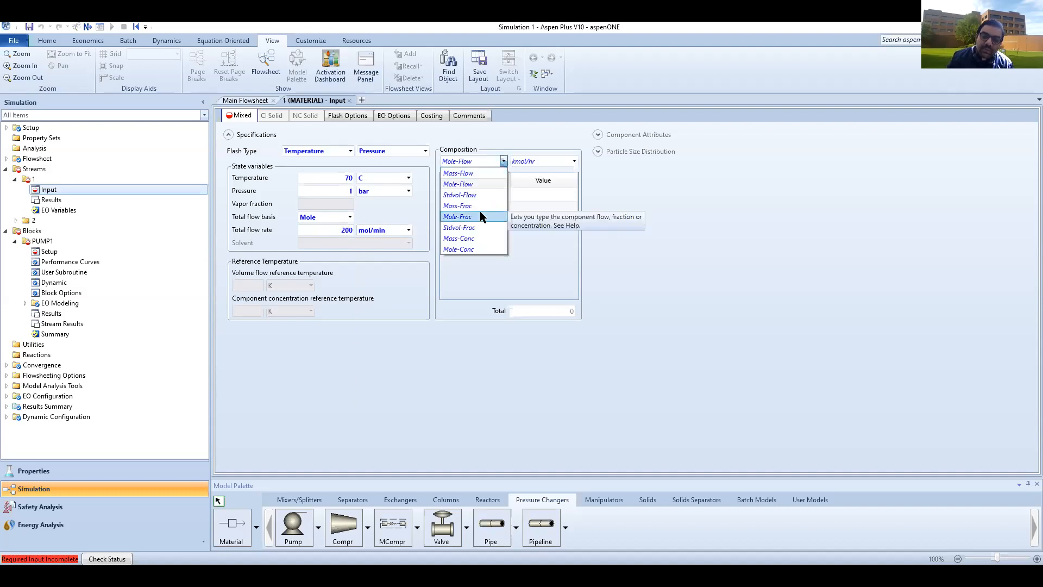
{"action": "left_click", "coordinate": [531, 194]}
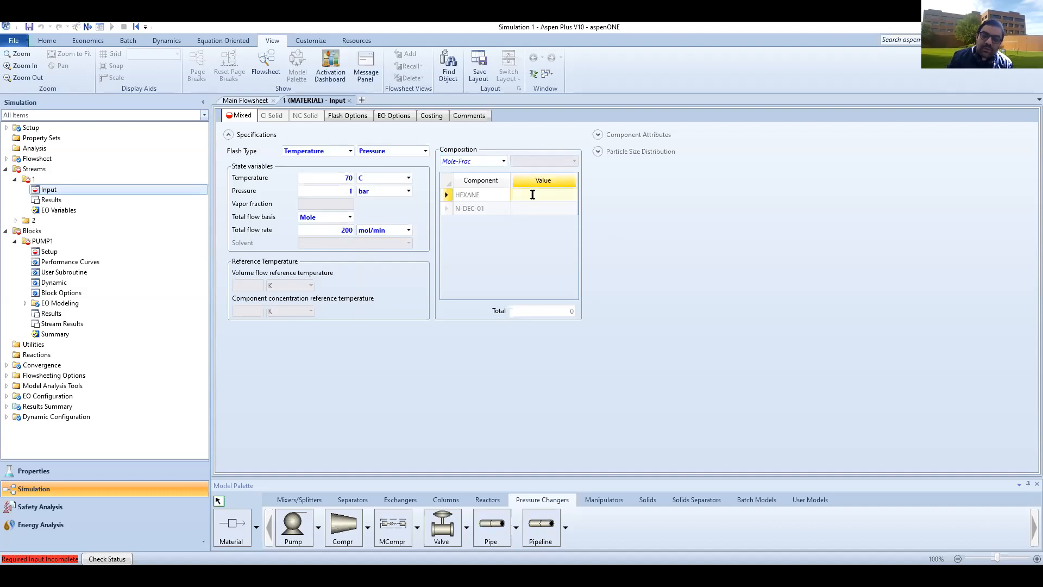
{"action": "type", "text": "0"}
{"action": "type", "text": "0.5"}
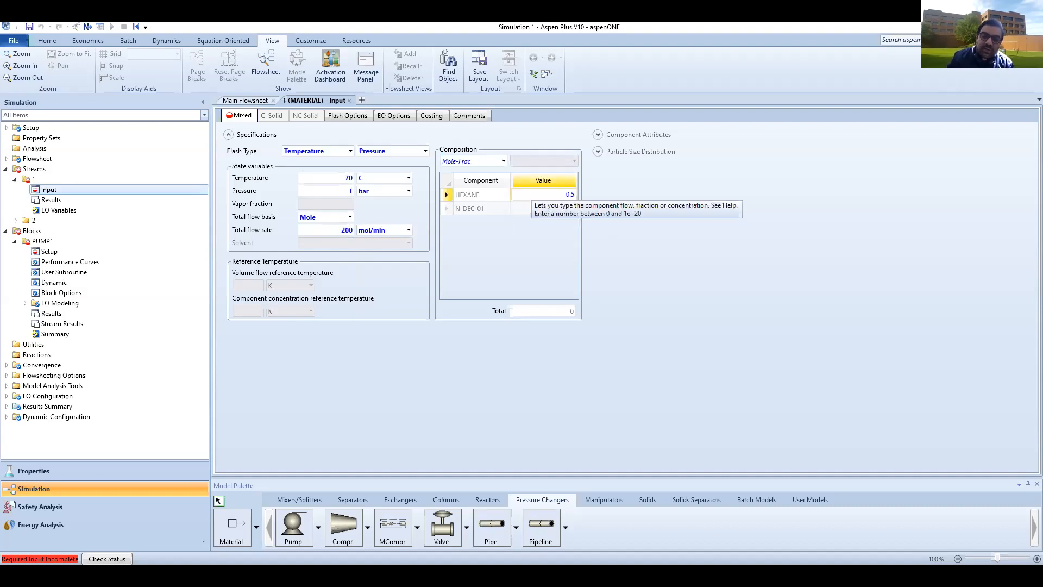
{"action": "left_click", "coordinate": [557, 207]}
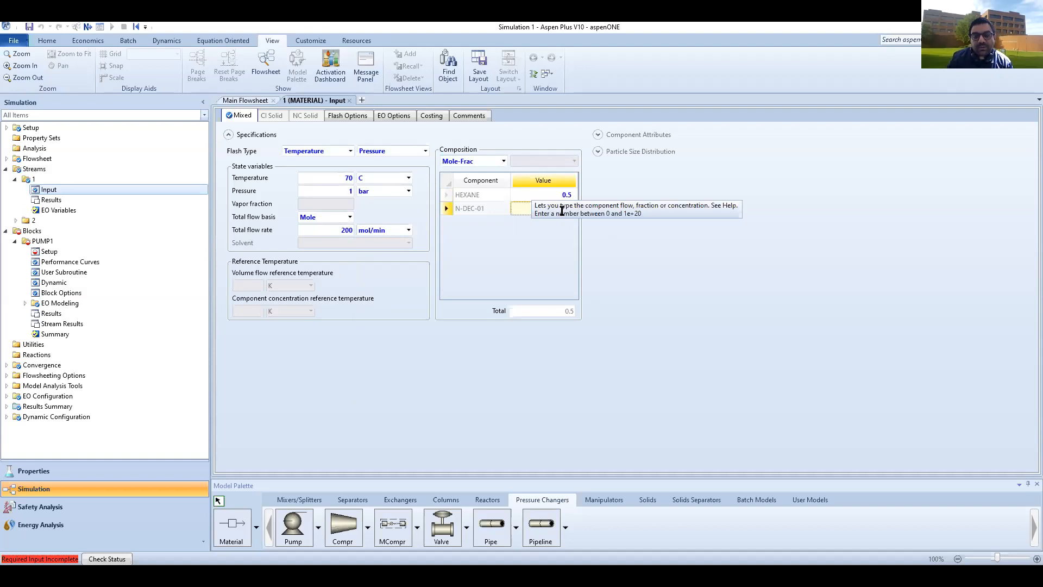
{"action": "left_click", "coordinate": [562, 210]}
{"action": "type", "text": "0.5"}
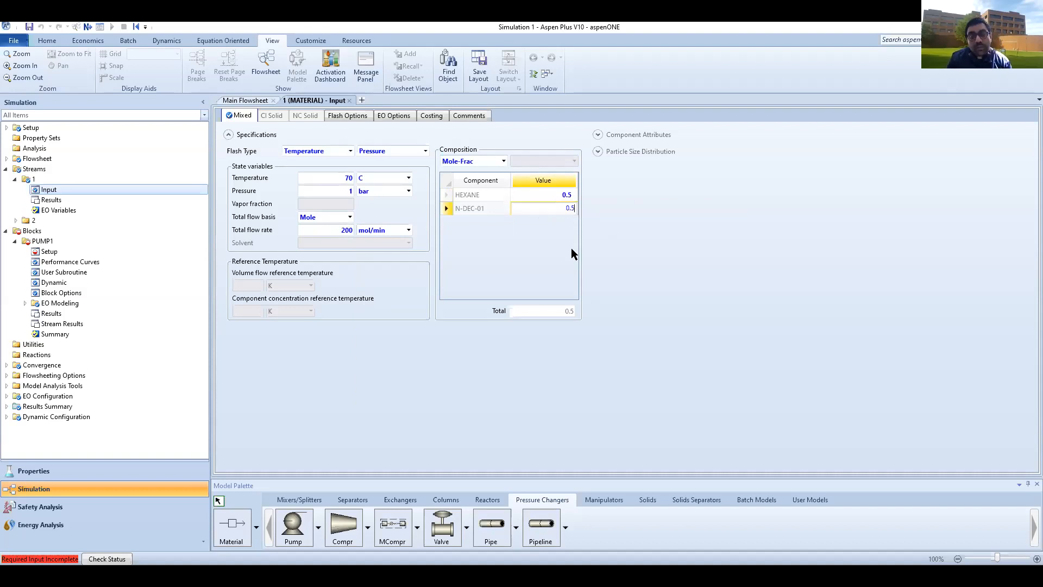
{"action": "key", "text": "Return"}
{"action": "left_click", "coordinate": [553, 261]}
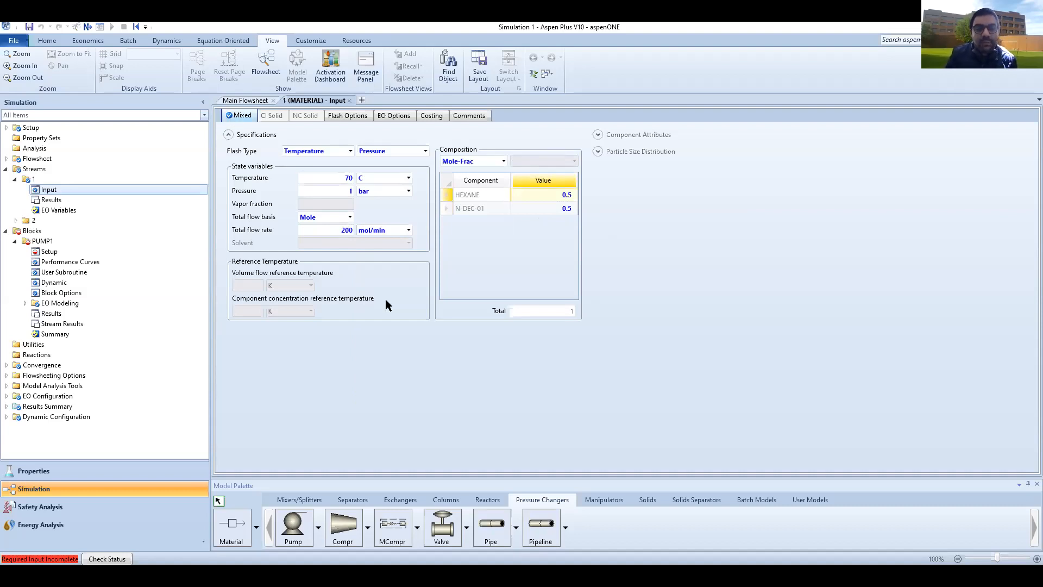
- Clear stream 1's total flow rate and specify its composition as Mole-Flow with 100 mol/min each of HEXANE and N-DEC-01
{"action": "left_click", "coordinate": [342, 229]}
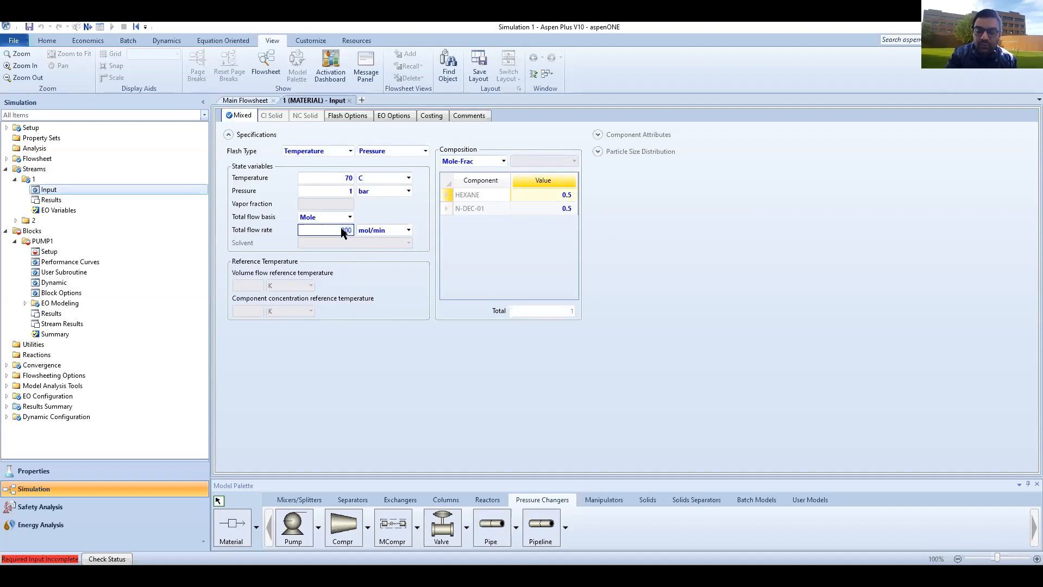
{"action": "key", "text": "BackSpace"}
{"action": "key", "text": "BackSpace"}
{"action": "key", "text": "BackSpace"}
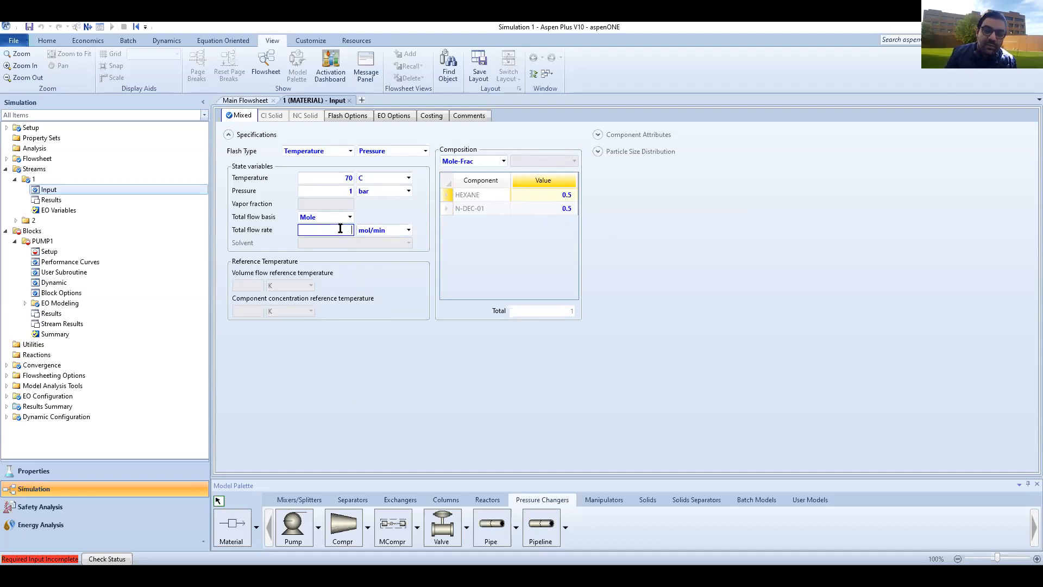
{"action": "left_click", "coordinate": [504, 160]}
{"action": "left_click", "coordinate": [481, 185]}
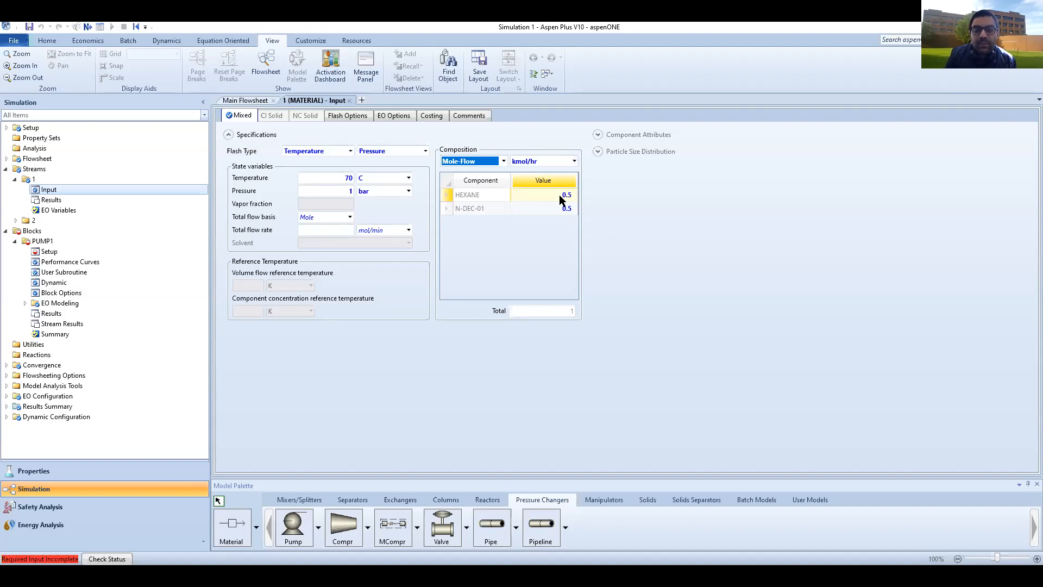
{"action": "left_click", "coordinate": [575, 161]}
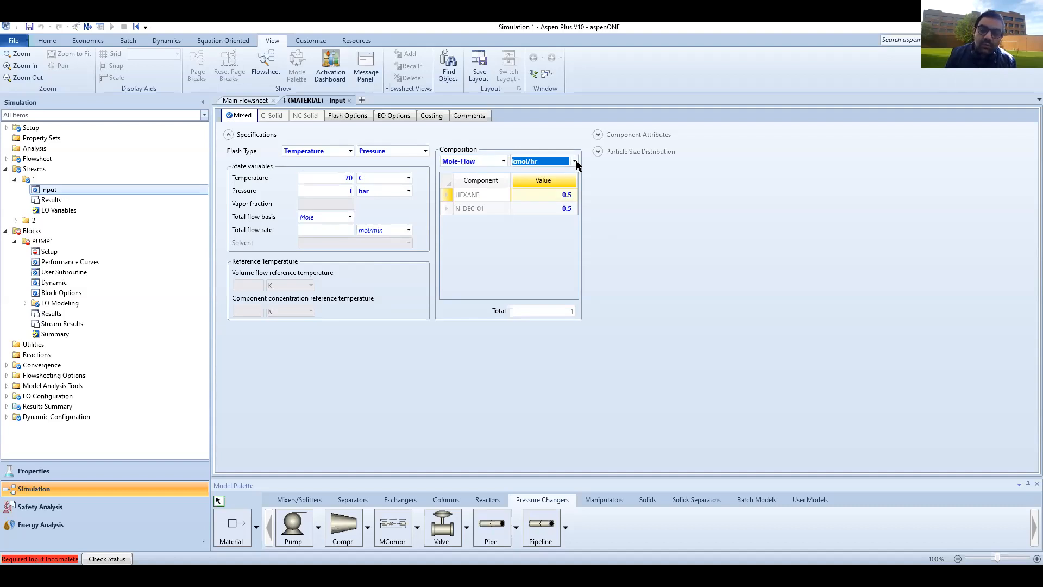
{"action": "scroll", "coordinate": [543, 282], "scroll_direction": "down", "scroll_amount": 4}
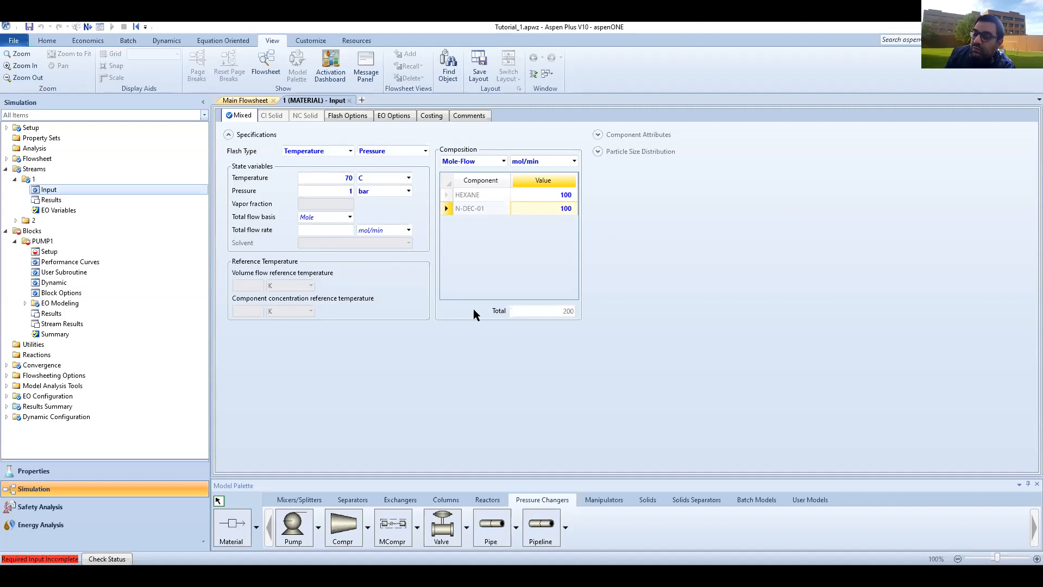
- Switch between the main flowsheet and stream 1's input form to view both
{"action": "left_click", "coordinate": [245, 100]}
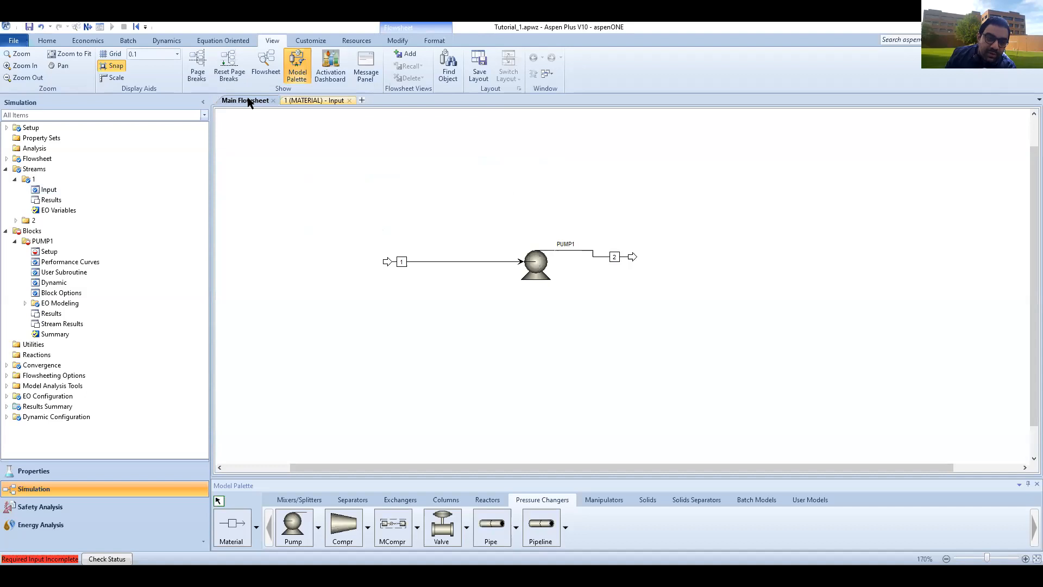
{"action": "left_click", "coordinate": [314, 101]}
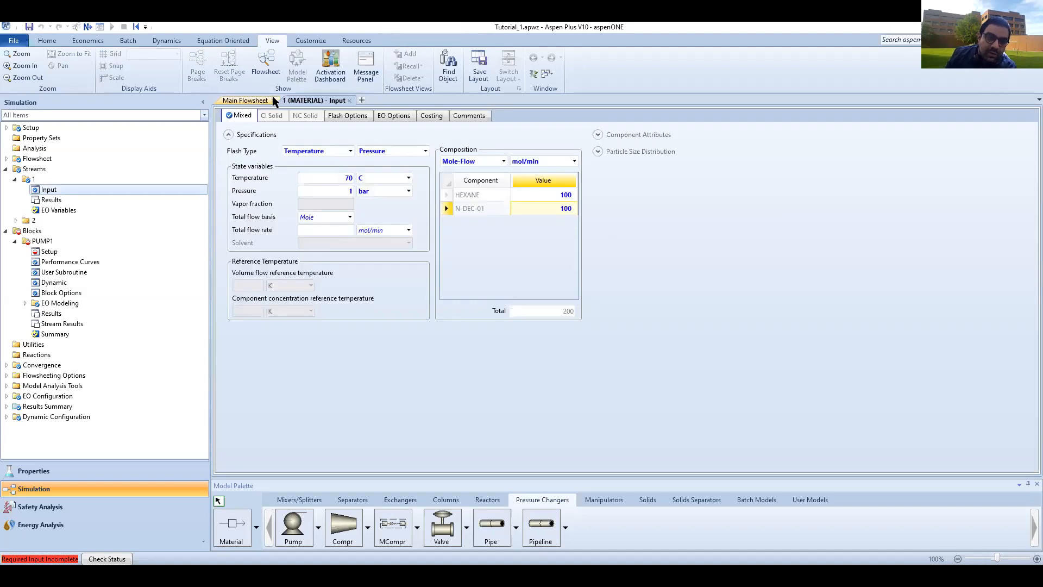
{"action": "left_click", "coordinate": [246, 100]}
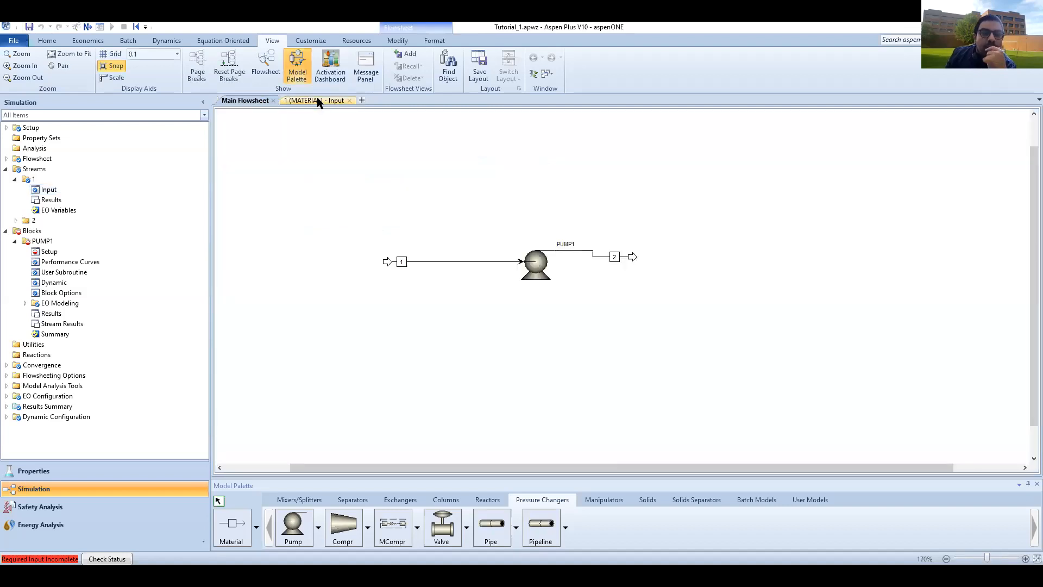
- Close the main flowsheet view, reopen it, and place it ahead of stream 1's input form
{"action": "left_click", "coordinate": [273, 101]}
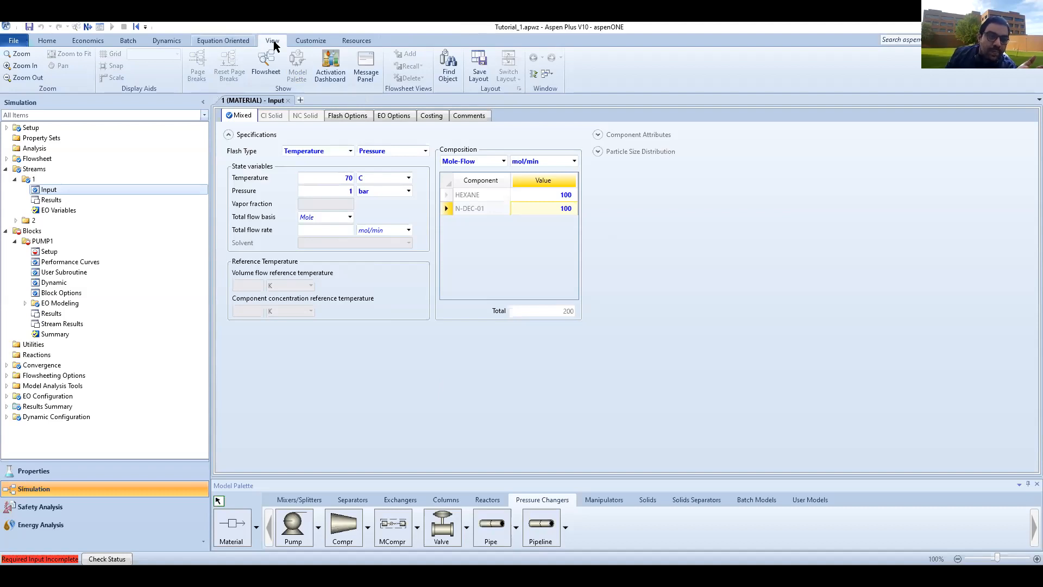
{"action": "left_click", "coordinate": [268, 61]}
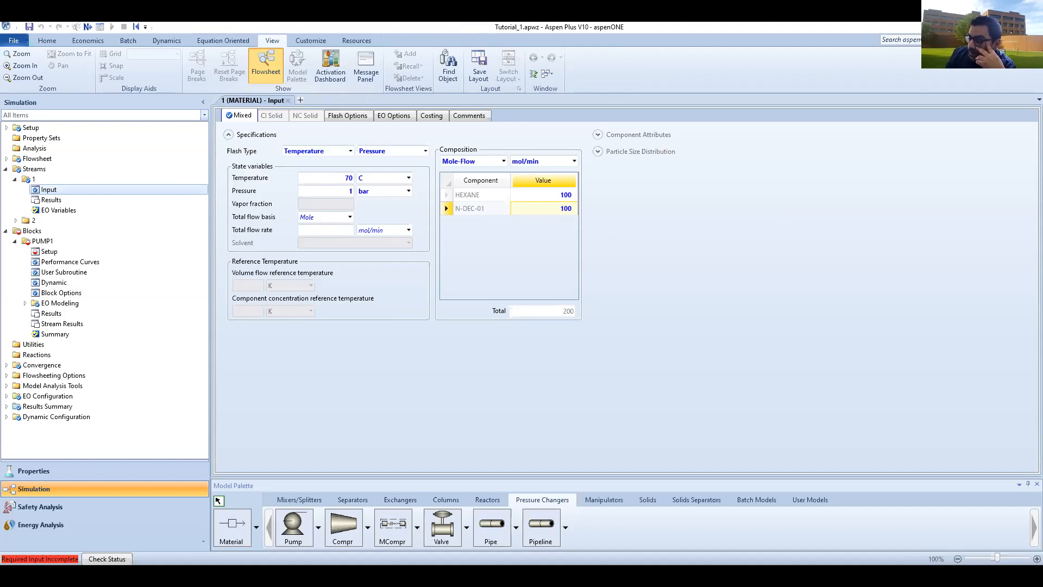
{"action": "left_click", "coordinate": [266, 66]}
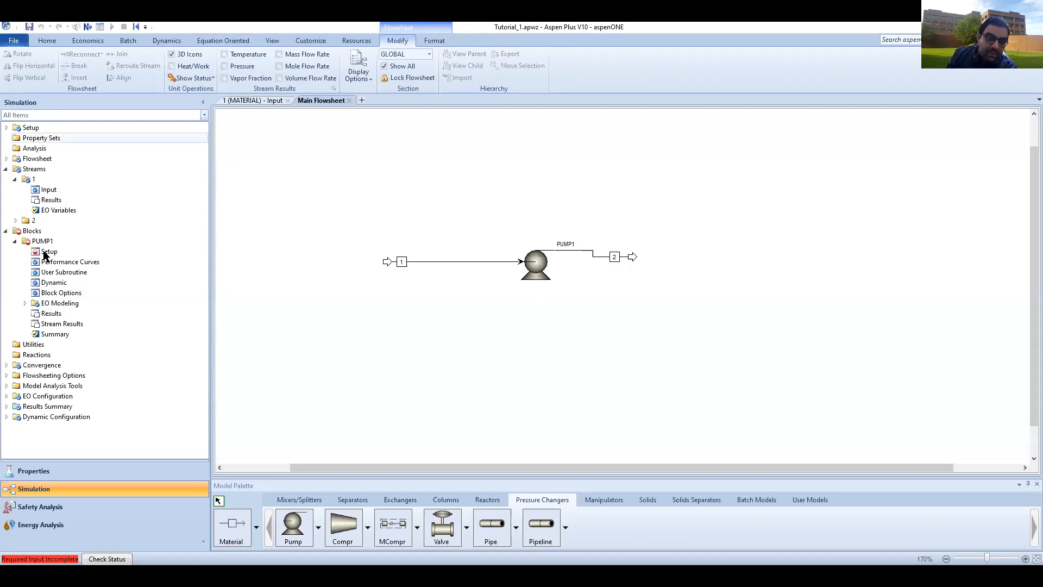
{"action": "left_click_drag", "start_coordinate": [314, 97], "coordinate": [252, 95]}
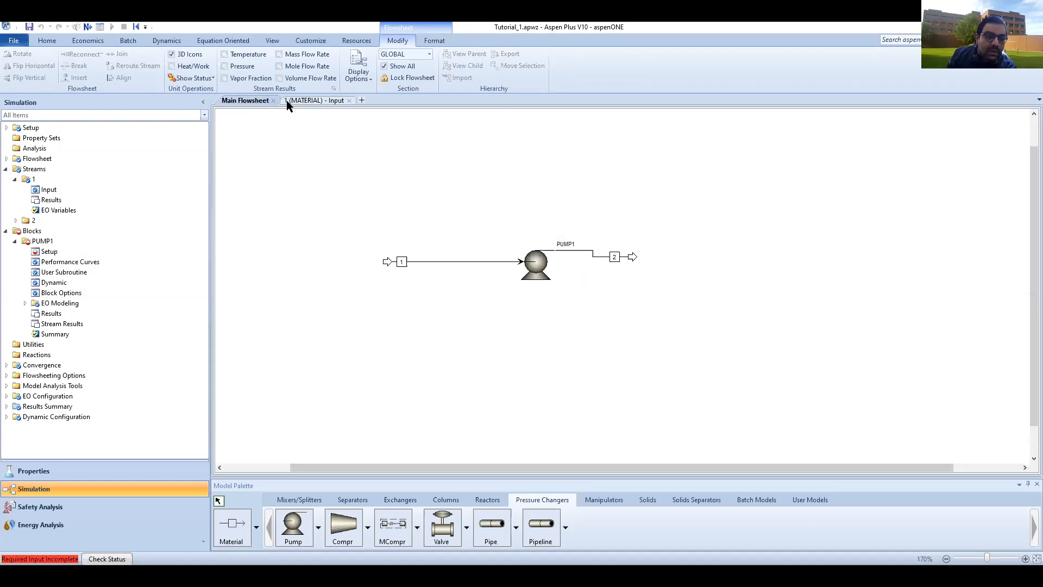
- Revisit stream 1's input form, return to the main flowsheet, and open the specifications of PUMP1
{"action": "left_click", "coordinate": [82, 186]}
{"action": "left_click", "coordinate": [226, 100]}
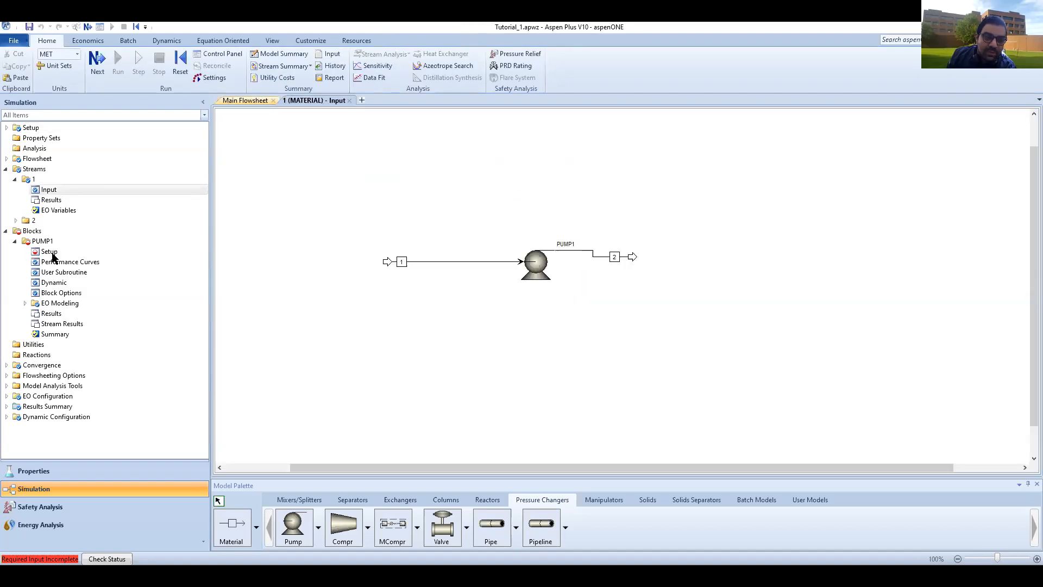
{"action": "left_click", "coordinate": [531, 276]}
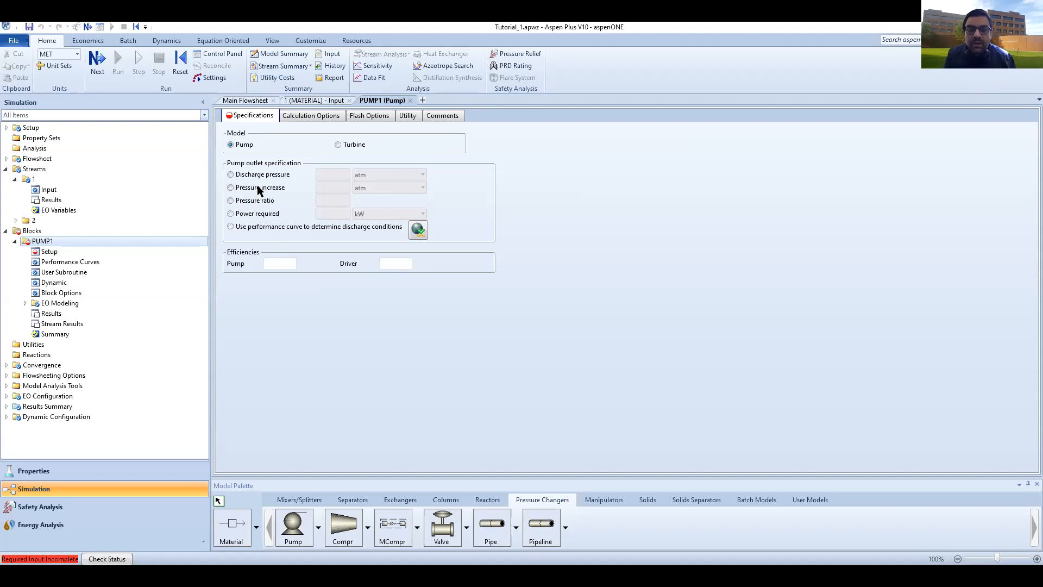
- Choose discharge pressure as PUMP1's outlet specification and set it to 5.2 bar
{"action": "left_click", "coordinate": [261, 187]}
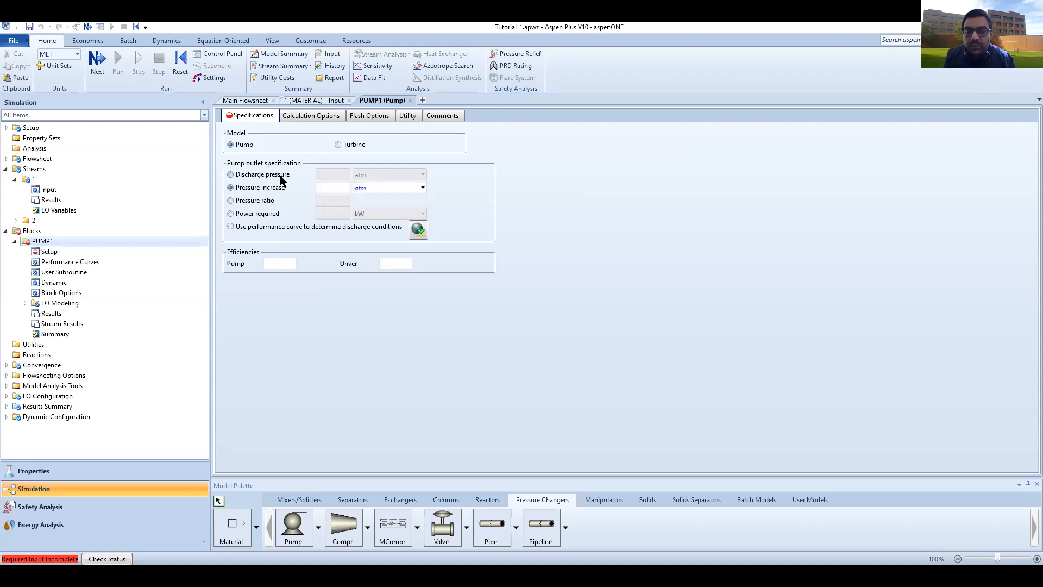
{"action": "left_click", "coordinate": [334, 174]}
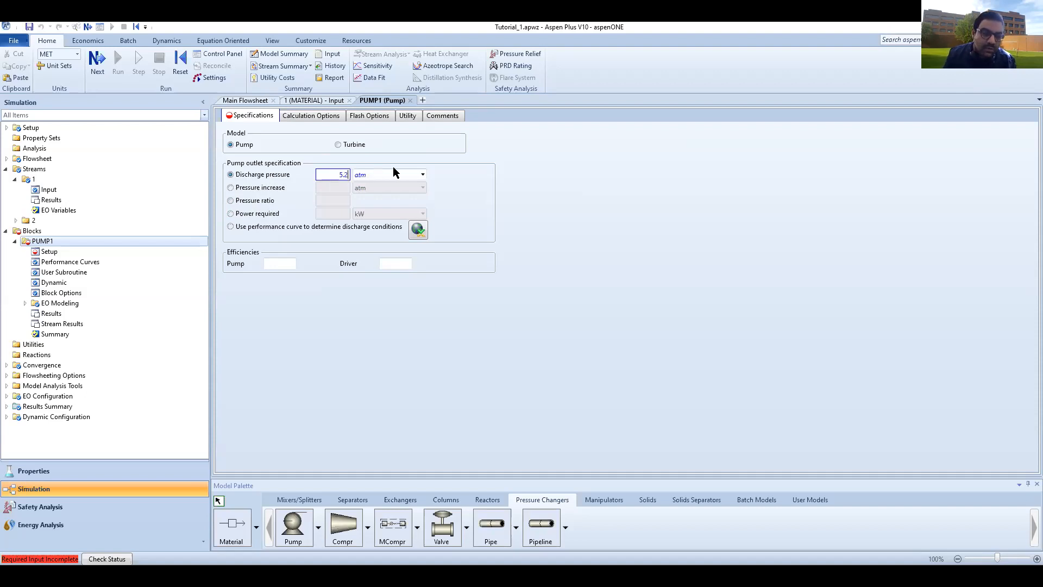
{"action": "key", "text": "Tab"}
{"action": "left_click", "coordinate": [424, 175]}
{"action": "left_click", "coordinate": [420, 213]}
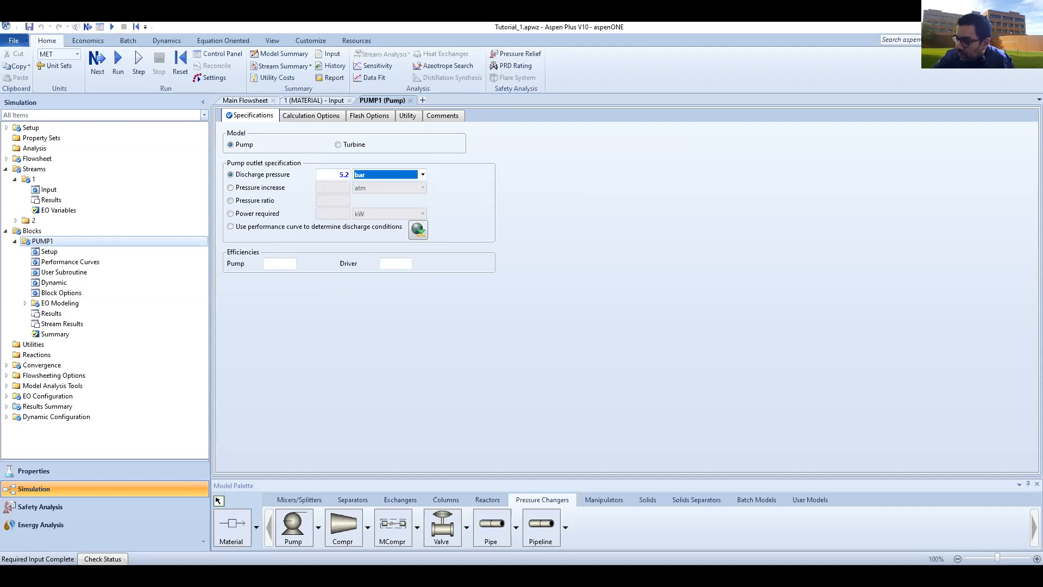
{"action": "left_click", "coordinate": [767, 212]}
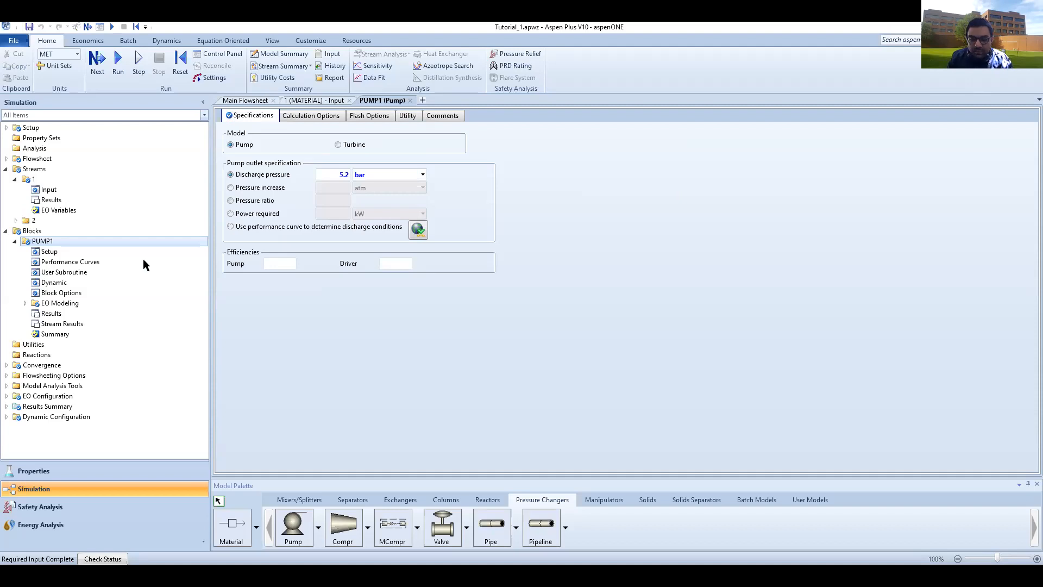
- Set PUMP1's pump efficiency to 0.85 and driver efficiency to 0.96, and check whether further input is required
{"action": "left_click", "coordinate": [283, 266]}
{"action": "type", "text": "0.85"}
{"action": "left_click", "coordinate": [395, 264]}
{"action": "type", "text": "0.96"}
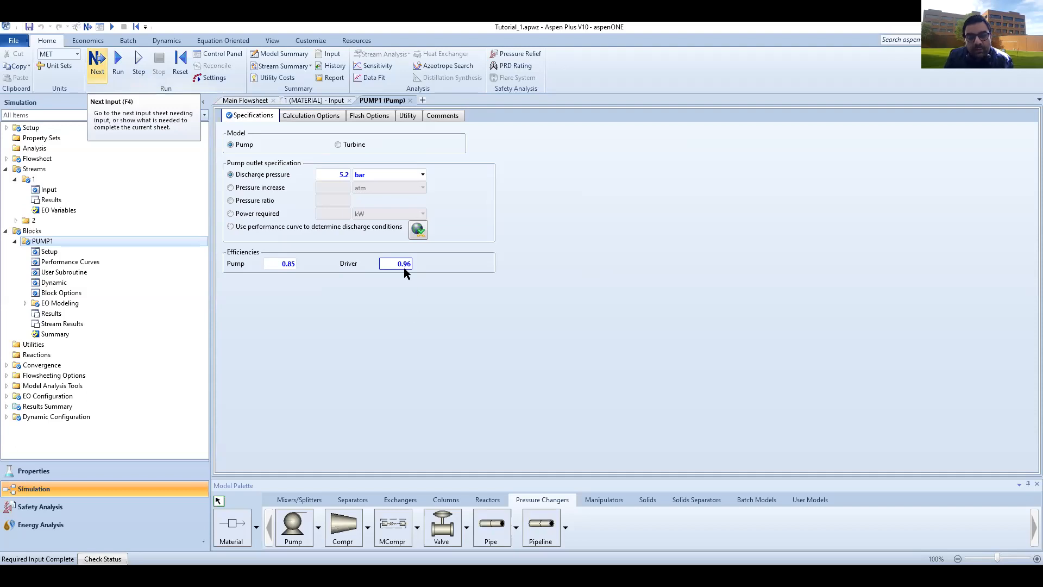
{"action": "key", "text": "F4"}
{"action": "left_click", "coordinate": [630, 320]}
- Clear PUMP1's discharge pressure to test the missing-input check, and restore the value of 5.2 bar
{"action": "double_click", "coordinate": [342, 175]}
{"action": "key", "text": "BackSpace"}
{"action": "left_click", "coordinate": [334, 328]}
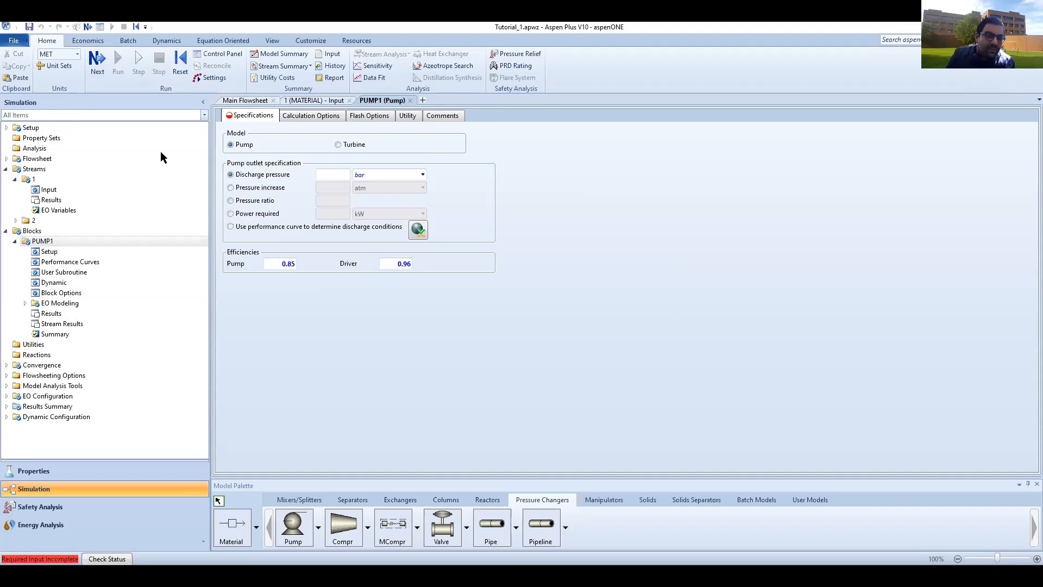
{"action": "left_click", "coordinate": [97, 66]}
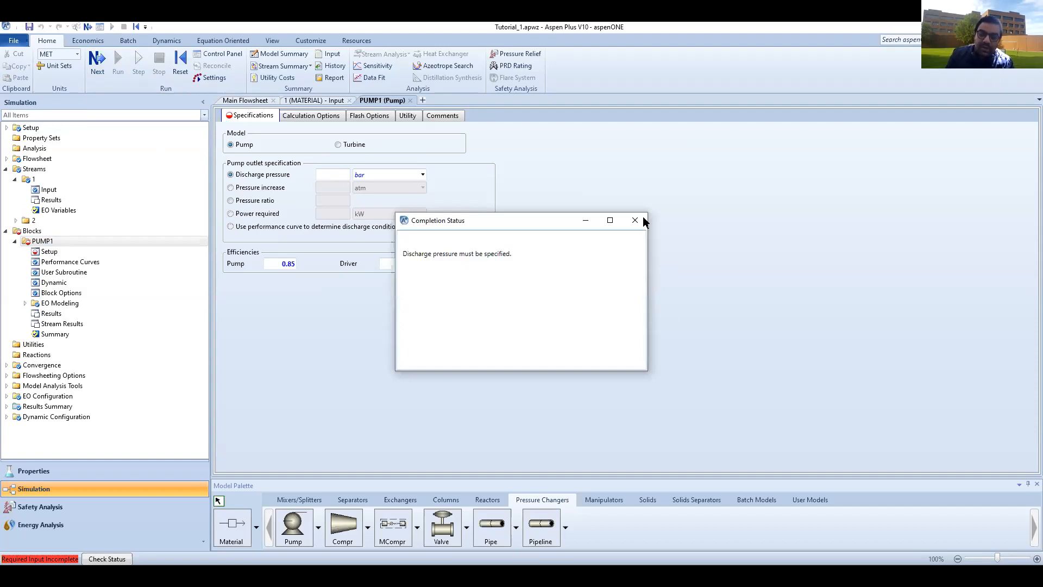
{"action": "left_click", "coordinate": [337, 177]}
{"action": "type", "text": "5.2"}
- Run the simulation and open the run status in the results summary
{"action": "left_click", "coordinate": [97, 62]}
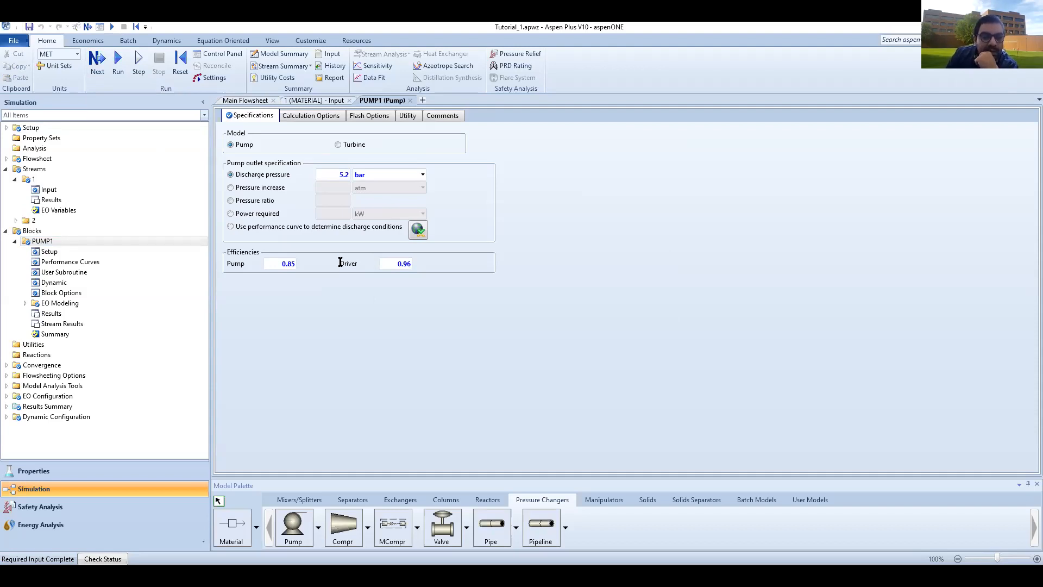
{"action": "key", "text": "F5"}
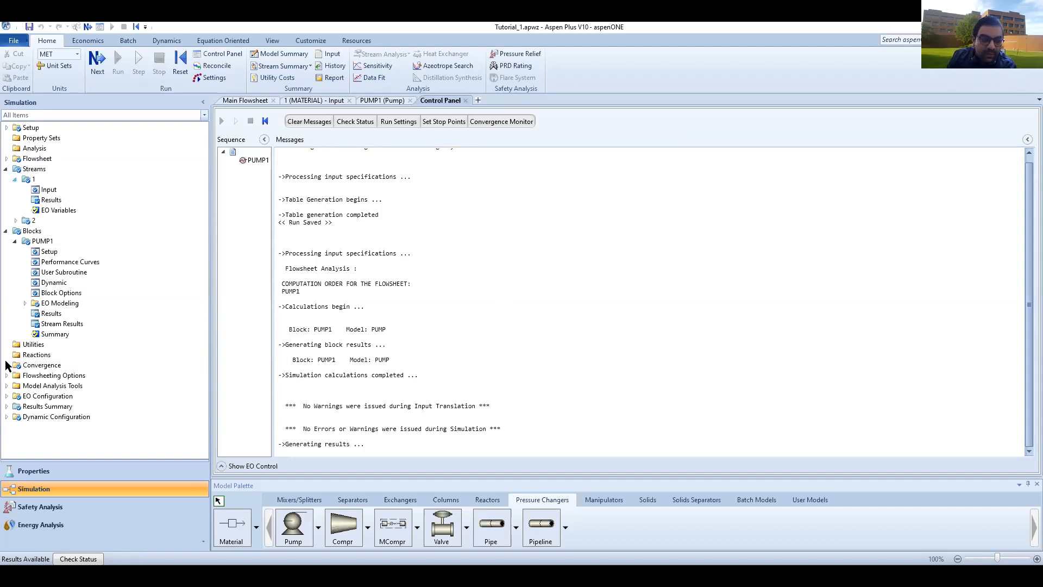
{"action": "left_click", "coordinate": [6, 406]}
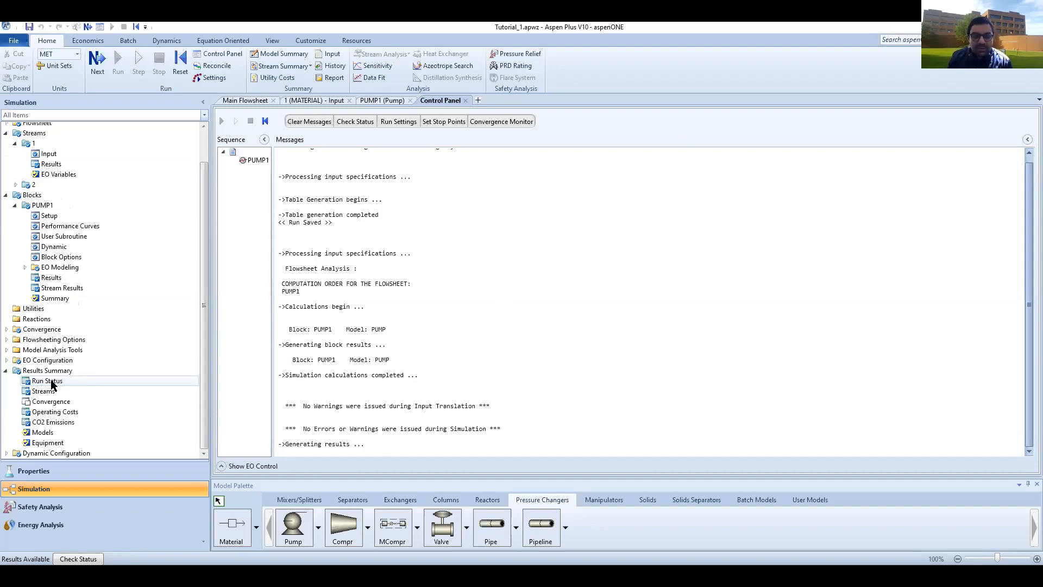
{"action": "left_click", "coordinate": [53, 384]}
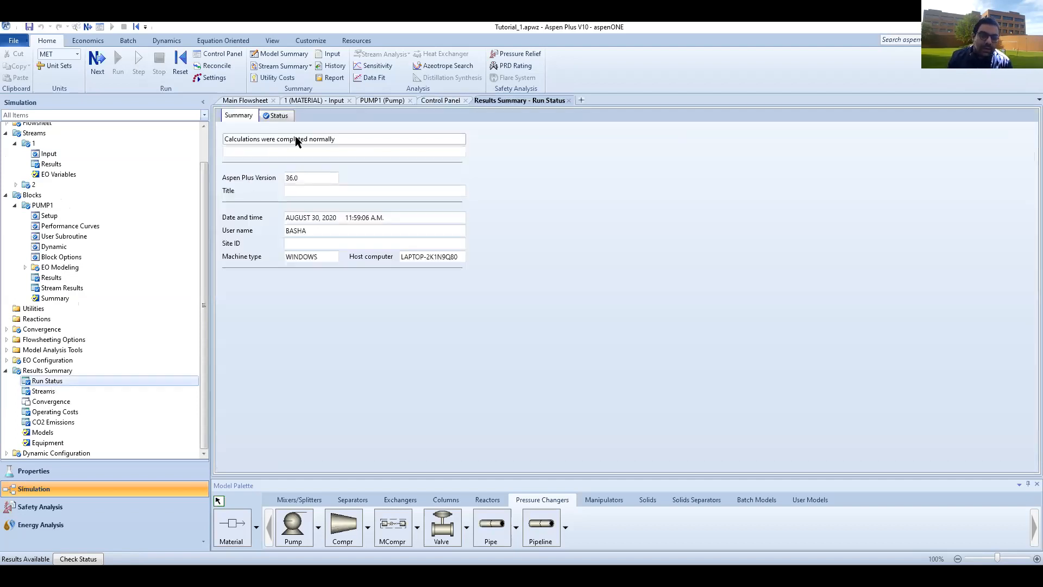
- Check the run's status messages and review the material results of streams 1 and 2, including temperatures, pressures and flows
{"action": "left_click", "coordinate": [264, 118]}
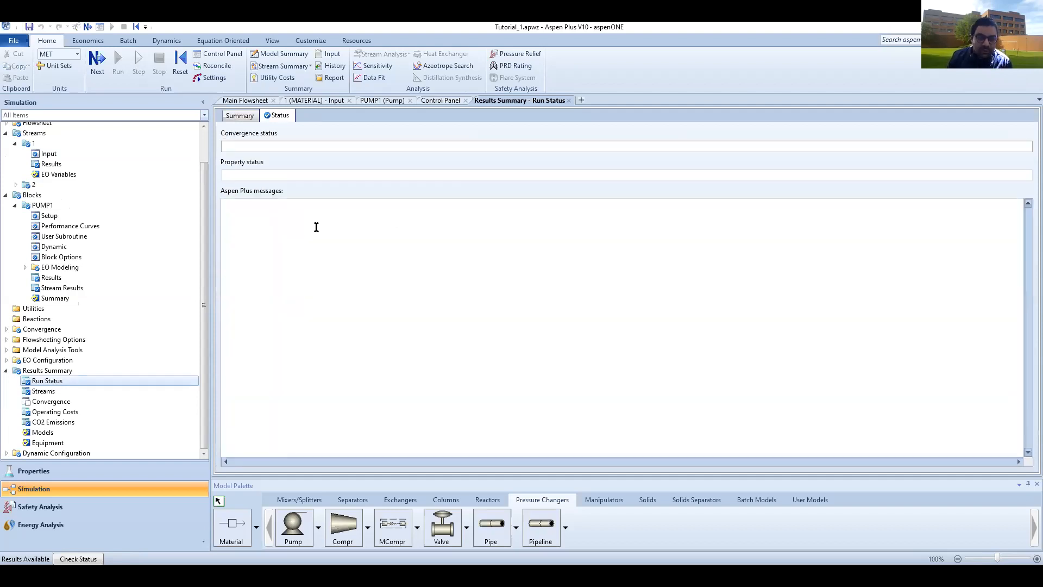
{"action": "left_click", "coordinate": [56, 392]}
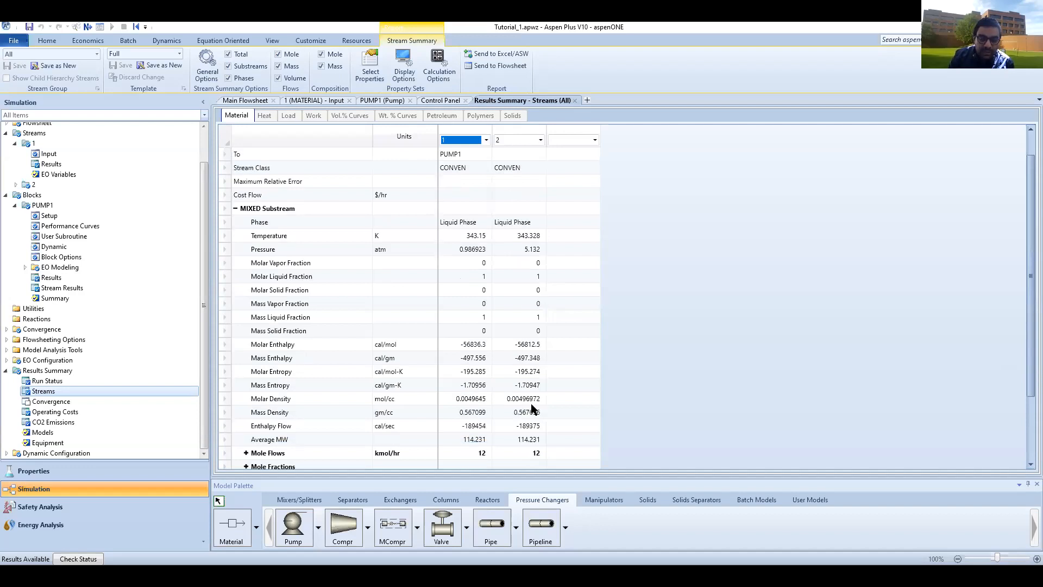
{"action": "scroll", "coordinate": [537, 240], "scroll_direction": "down", "scroll_amount": 1}
{"action": "scroll", "coordinate": [532, 239], "scroll_direction": "up", "scroll_amount": 1}
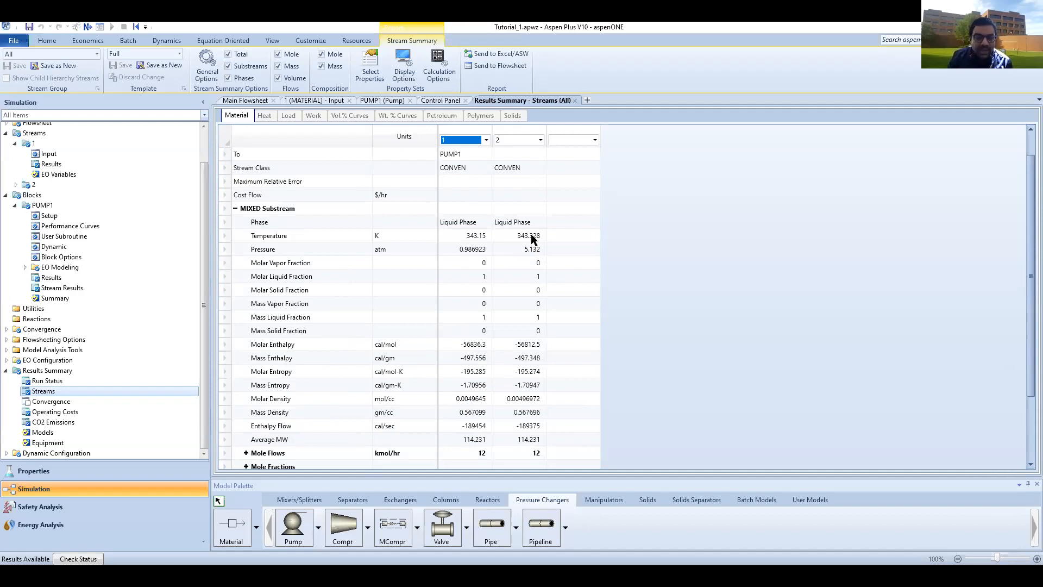
{"action": "left_click", "coordinate": [522, 239]}
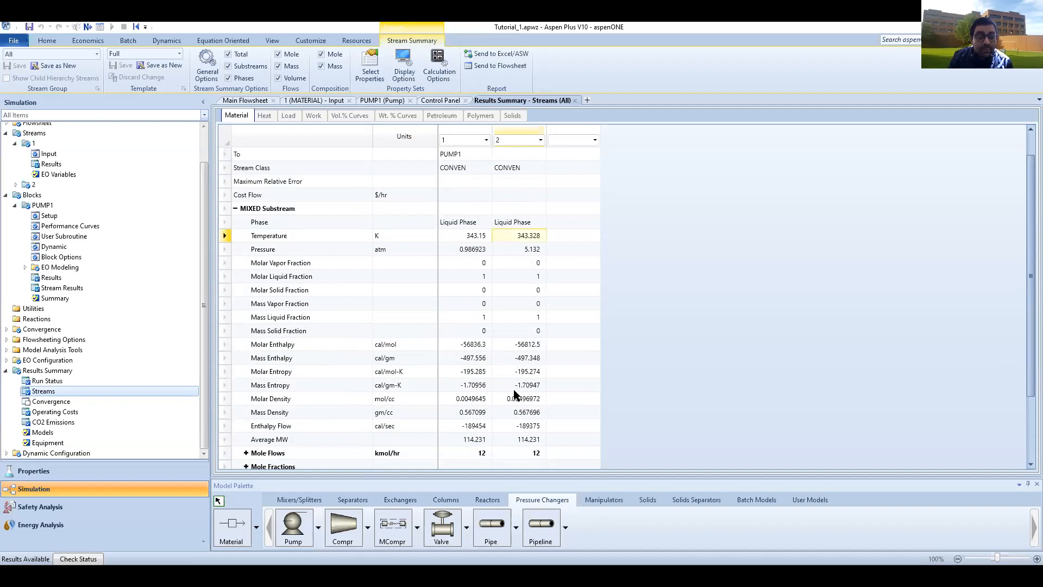
{"action": "scroll", "coordinate": [513, 389], "scroll_direction": "down", "scroll_amount": 2}
{"action": "scroll", "coordinate": [513, 395], "scroll_direction": "down", "scroll_amount": 1}
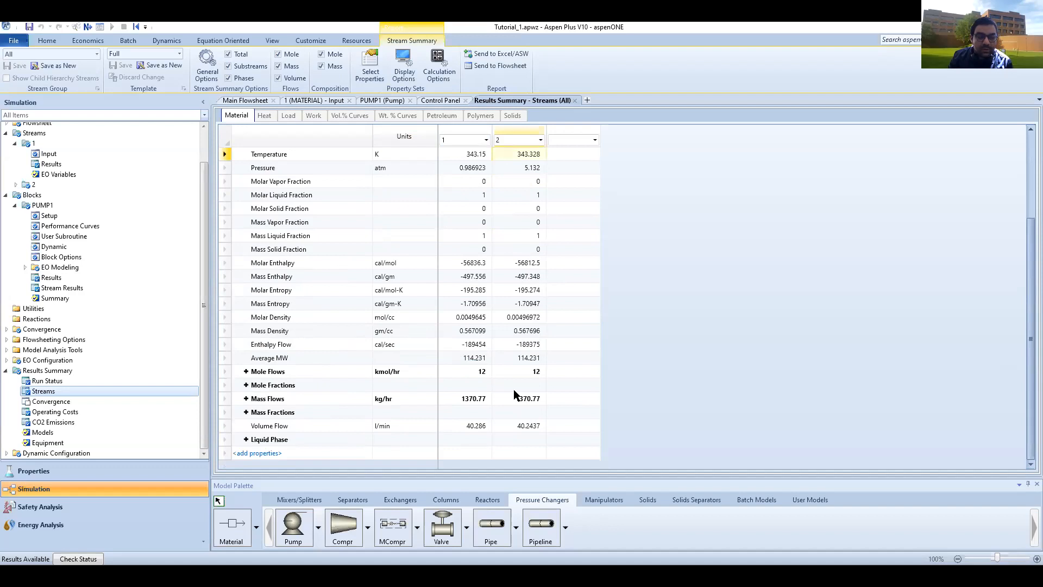
- Review PUMP1's calculated power in the models results summary and in the block's own results
{"action": "left_click", "coordinate": [42, 431]}
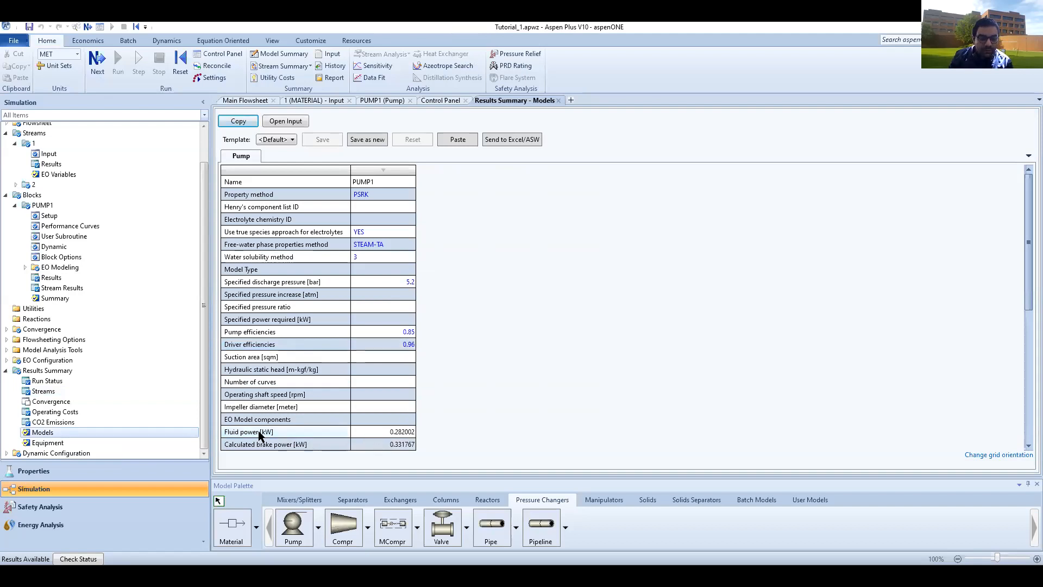
{"action": "scroll", "coordinate": [46, 315], "scroll_direction": "up", "scroll_amount": 1}
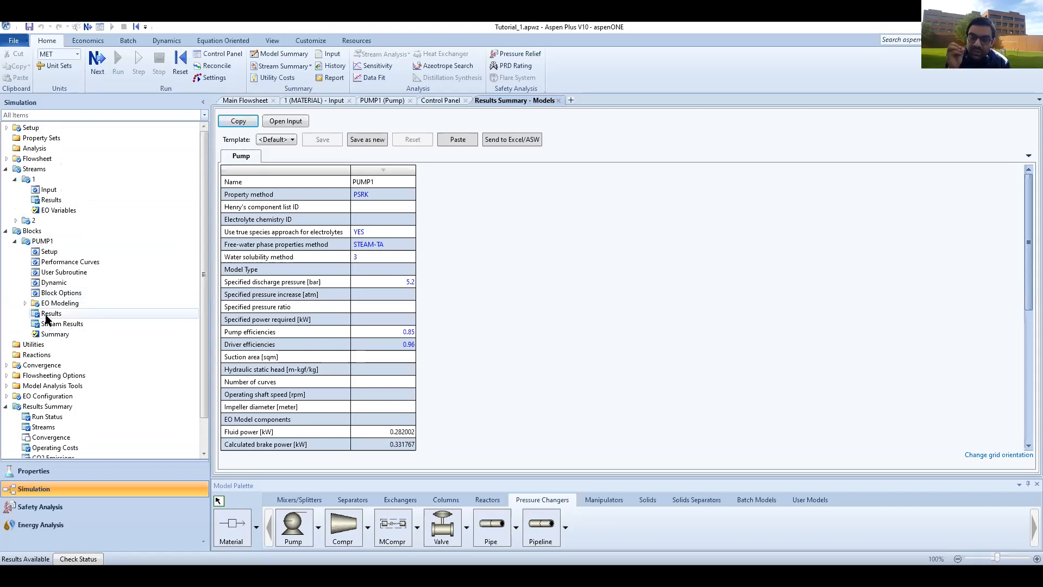
{"action": "left_click", "coordinate": [46, 316]}
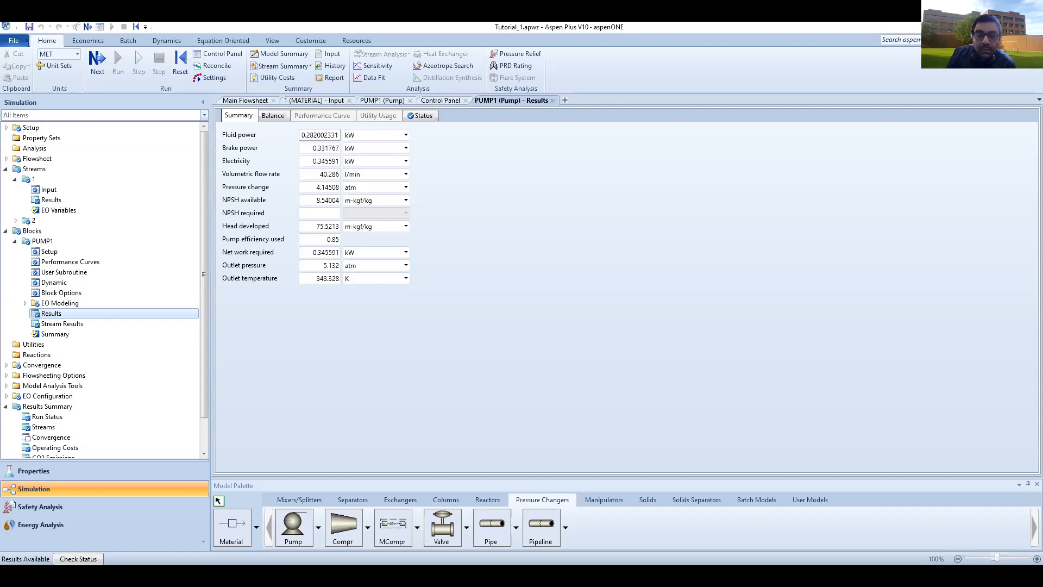
- Add a RadFrac column to the main flowsheet beyond PUMP1's outlet stream and name it DISTCOL
{"action": "left_click", "coordinate": [238, 101]}
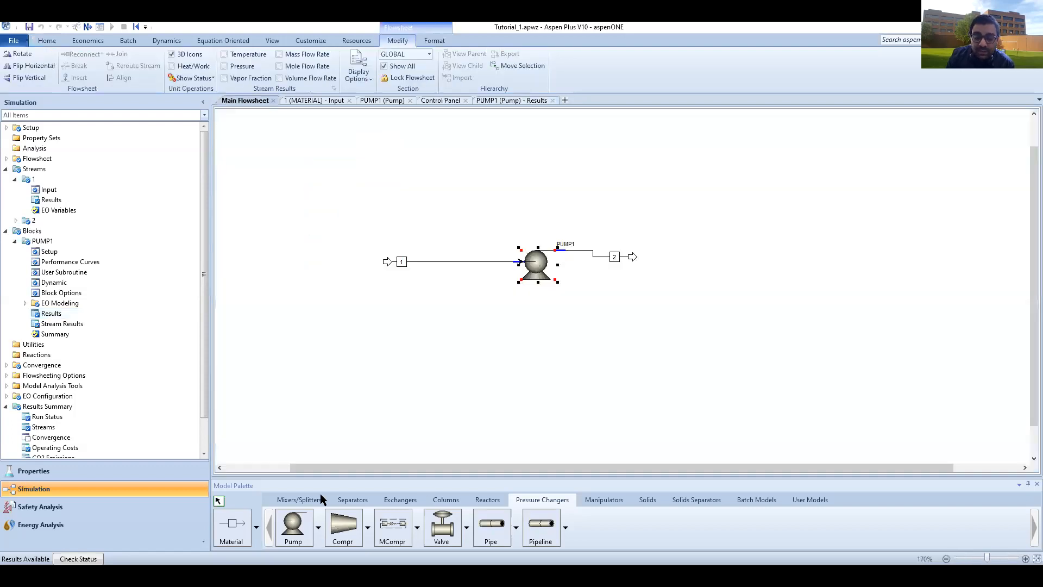
{"action": "left_click", "coordinate": [350, 496]}
{"action": "left_click", "coordinate": [400, 500]}
{"action": "left_click", "coordinate": [444, 499]}
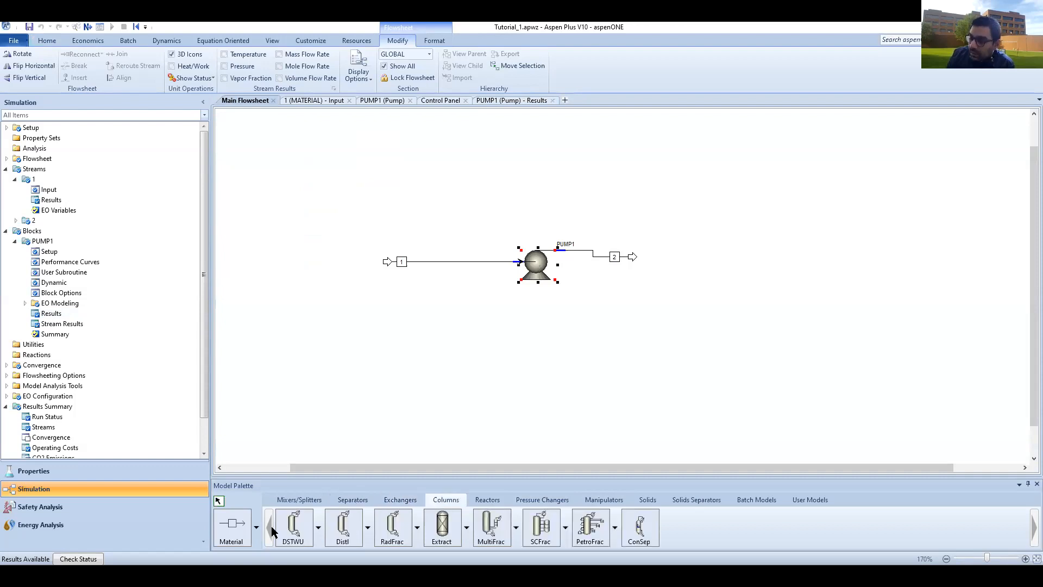
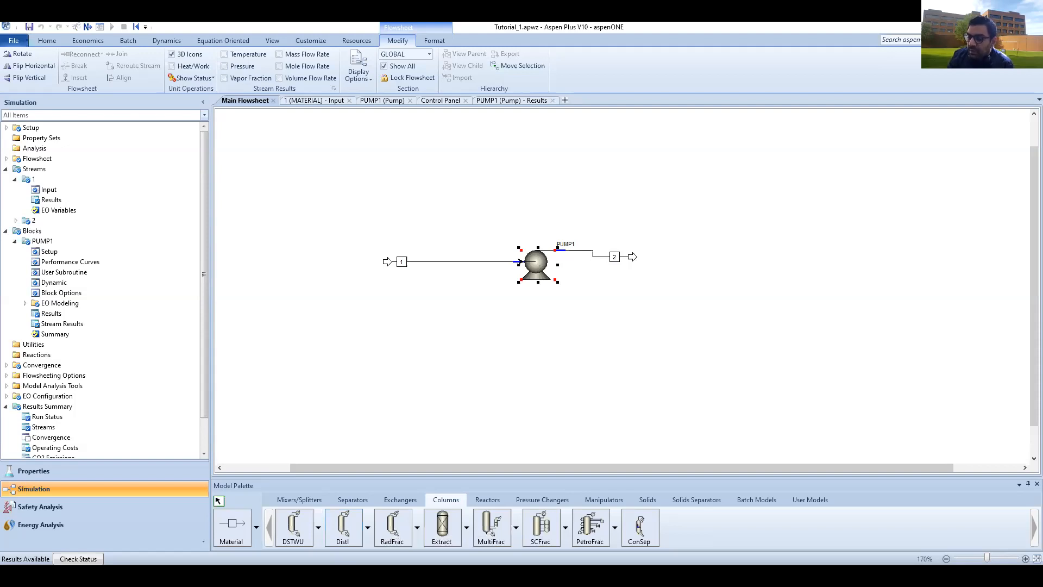
{"action": "left_click", "coordinate": [386, 533]}
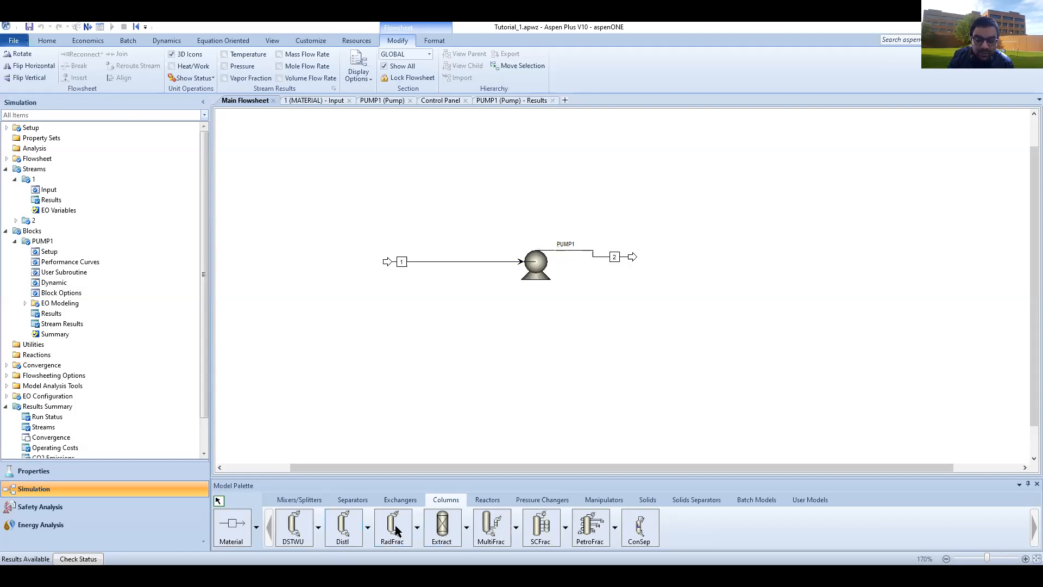
{"action": "left_click", "coordinate": [389, 532]}
{"action": "left_click", "coordinate": [700, 247]}
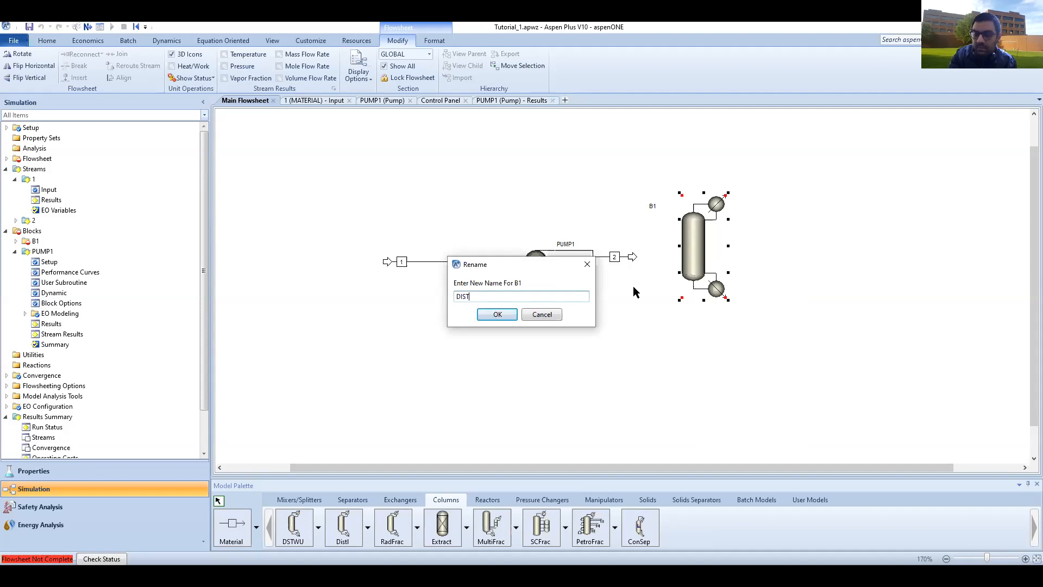
{"action": "type", "text": "COL"}
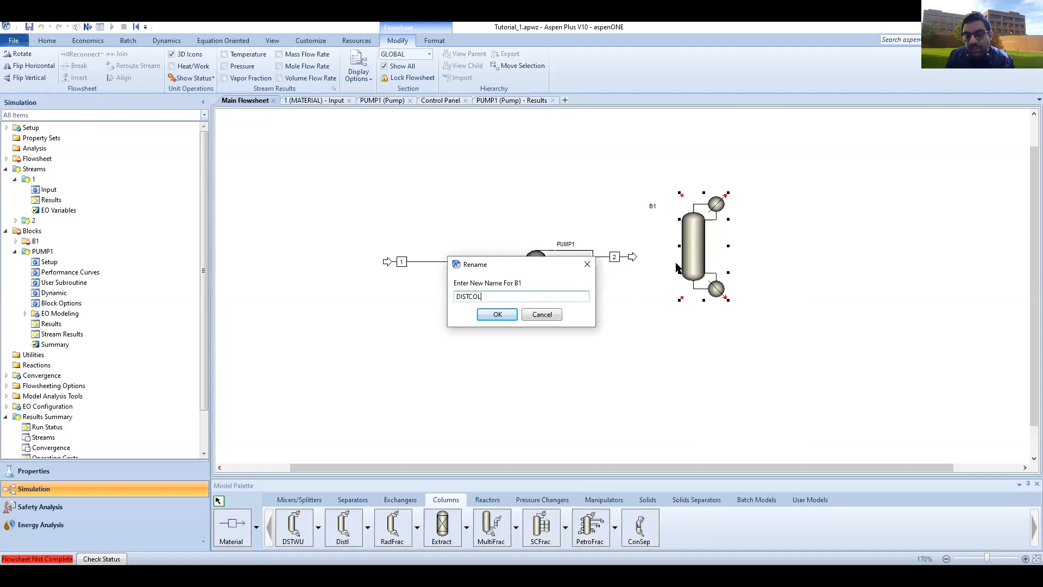
{"action": "key", "text": "Return"}
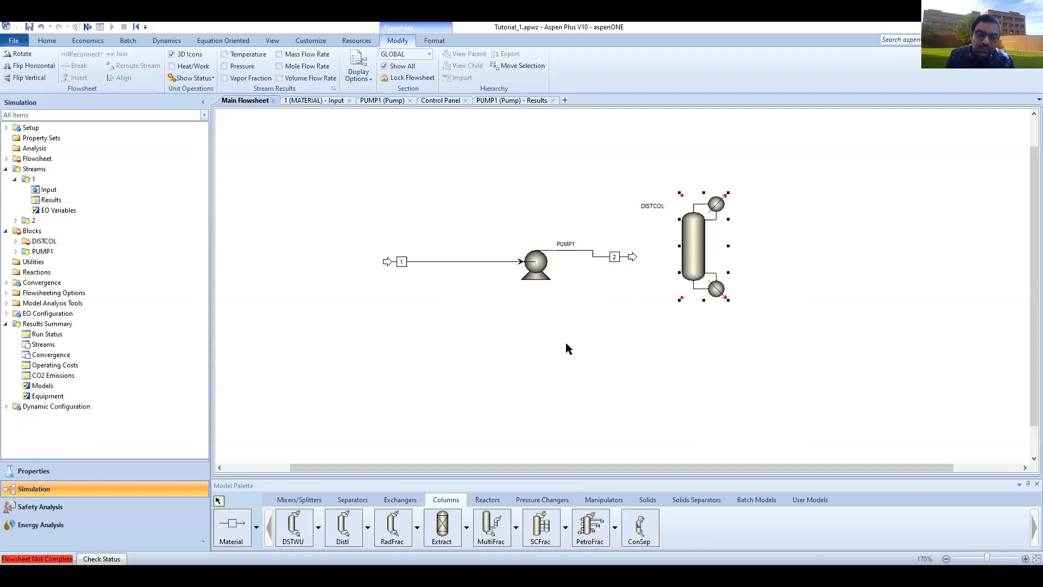
- Align DISTCOL with the pump outlet and reconnect stream 2's destination to the column's feed port
{"action": "left_click", "coordinate": [227, 531]}
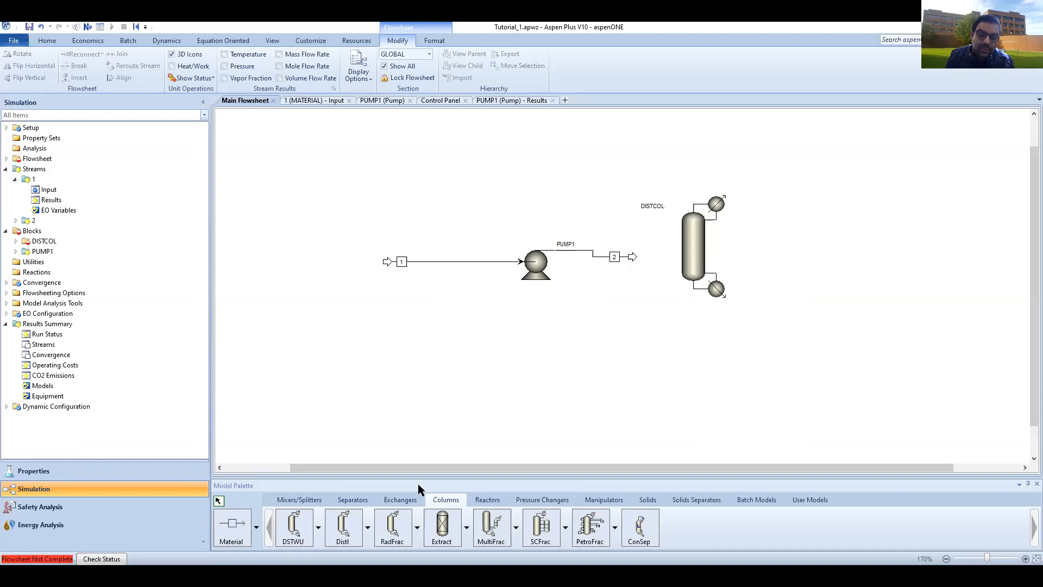
{"action": "left_click", "coordinate": [693, 255]}
{"action": "right_click", "coordinate": [598, 254]}
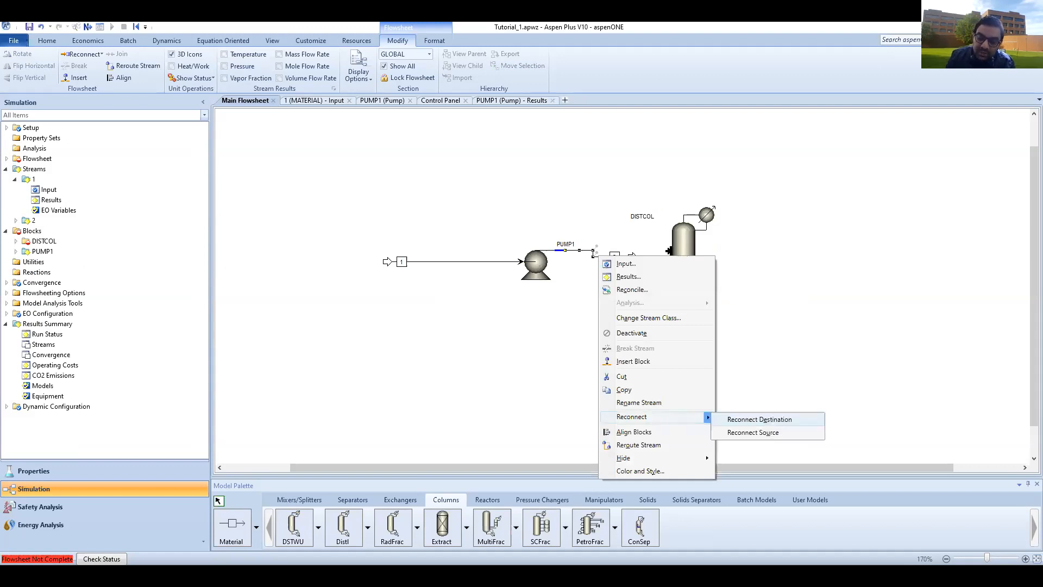
{"action": "left_click", "coordinate": [747, 418]}
{"action": "left_click", "coordinate": [666, 255]}
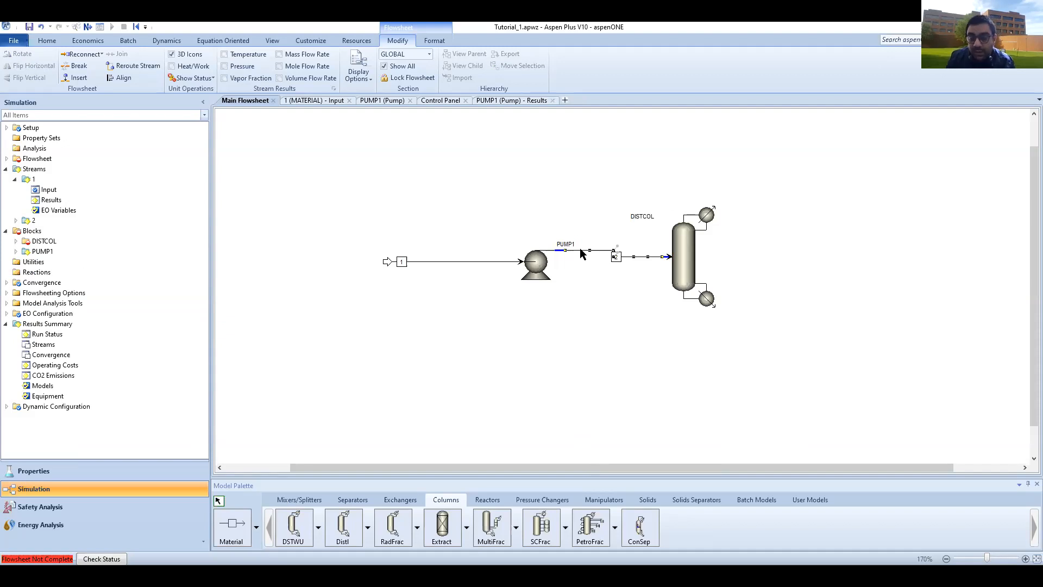
{"action": "right_click", "coordinate": [581, 251]}
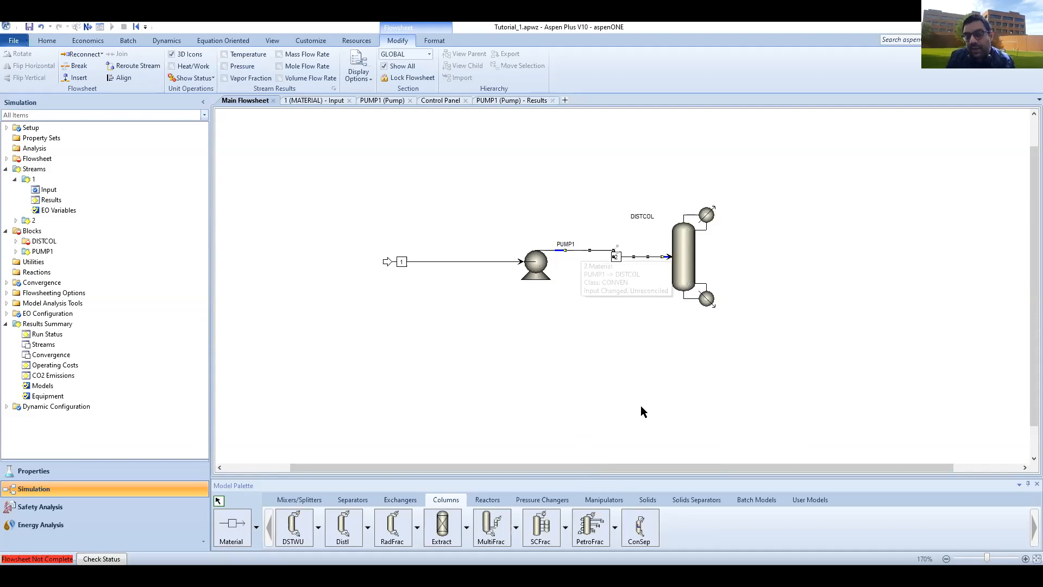
{"action": "mouse_move", "coordinate": [646, 411]}
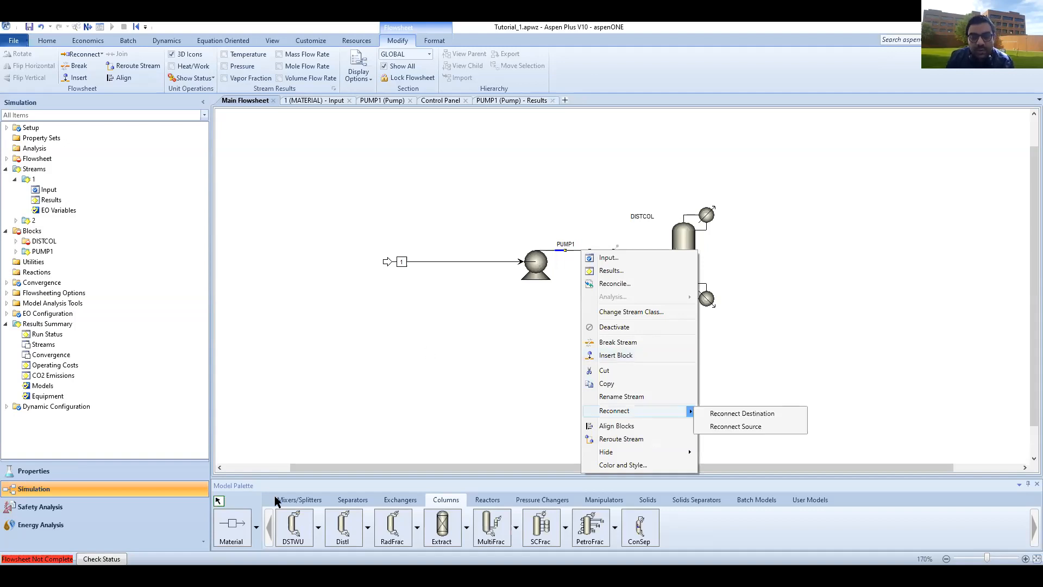
- Draw material streams from DISTCOL's liquid distillate and bottoms ports, and rename them 3 and 4 respectively
{"action": "left_click", "coordinate": [234, 532]}
{"action": "left_click", "coordinate": [233, 531]}
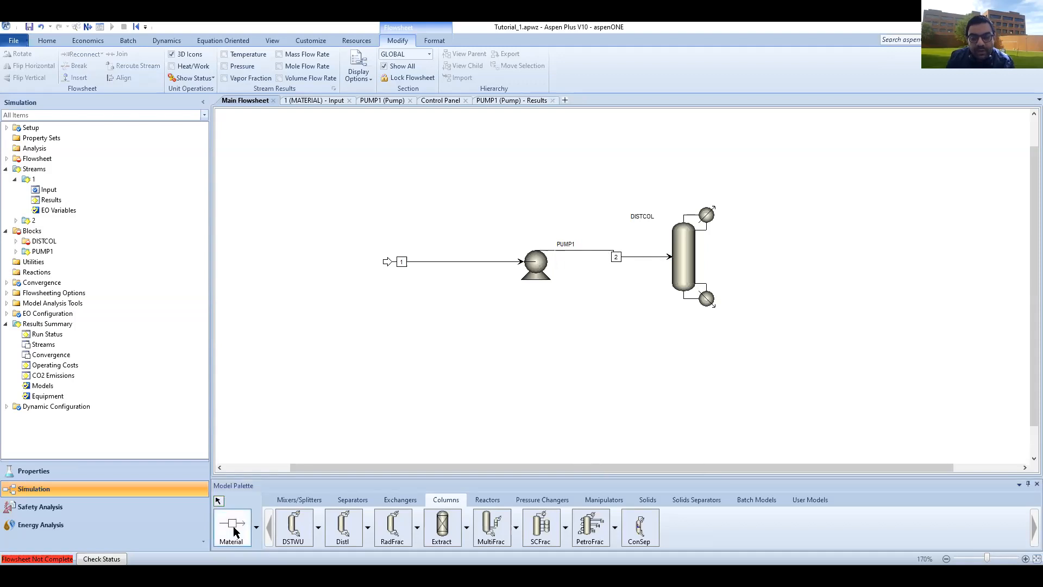
{"action": "left_click", "coordinate": [714, 241]}
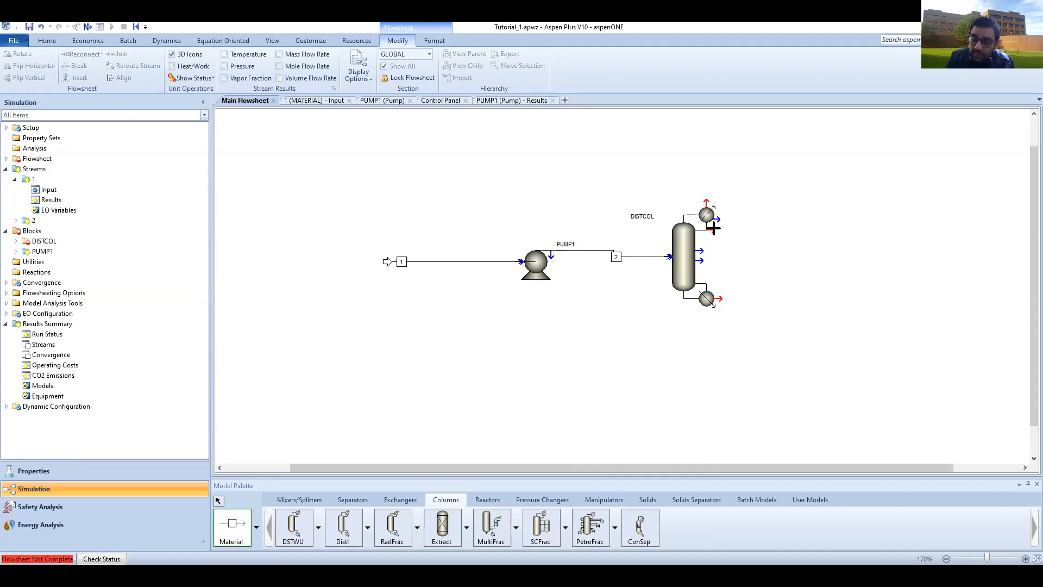
{"action": "left_click", "coordinate": [712, 230]}
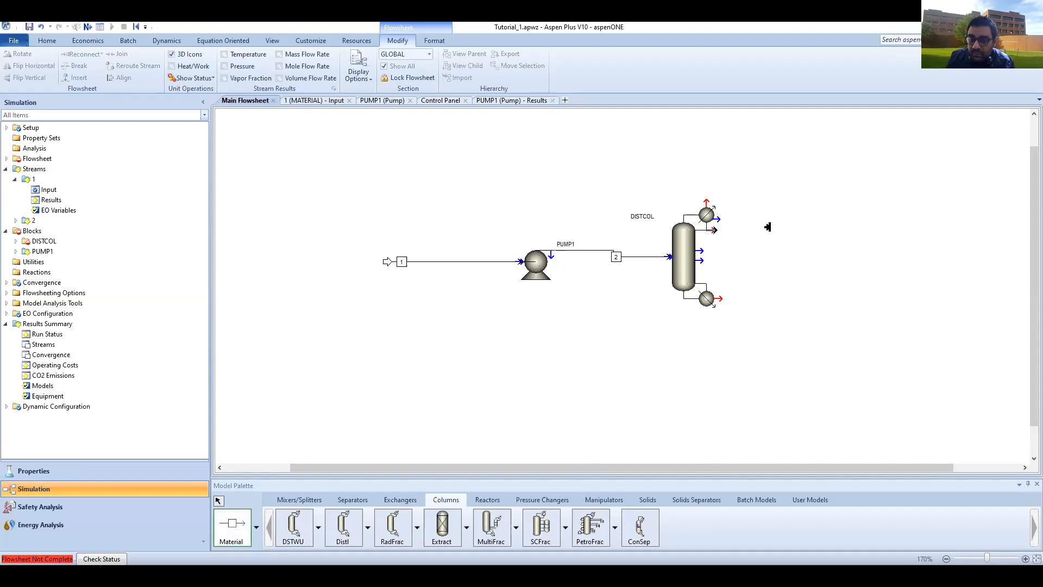
{"action": "left_click", "coordinate": [777, 233]}
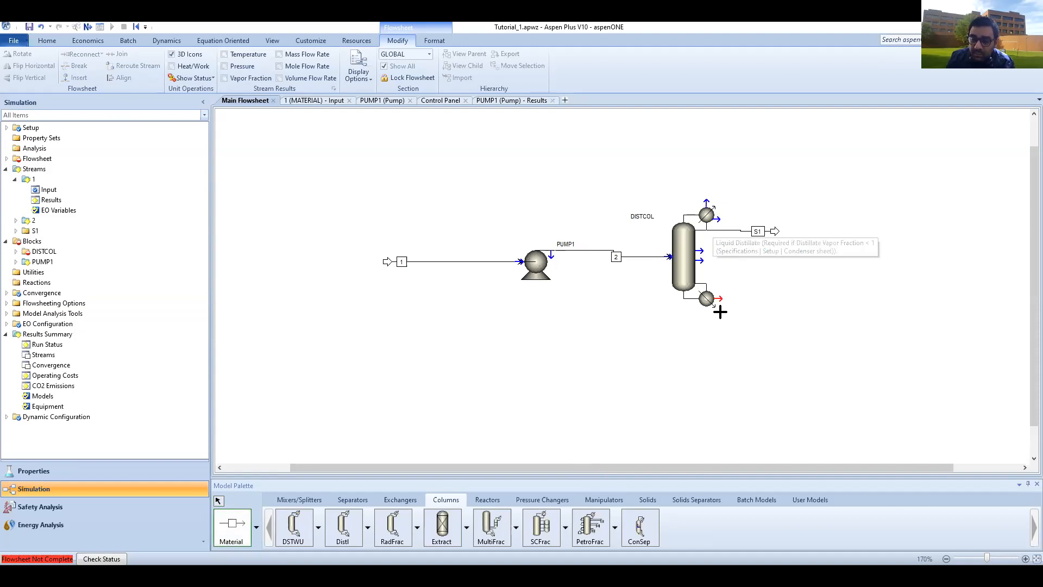
{"action": "left_click", "coordinate": [718, 298]}
{"action": "left_click", "coordinate": [781, 301]}
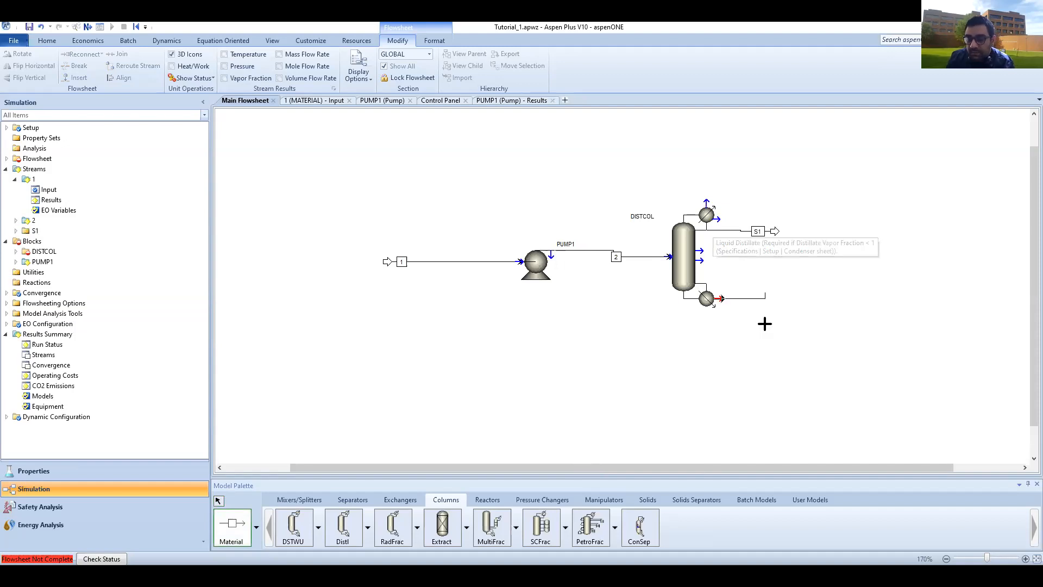
{"action": "key", "text": "Escape"}
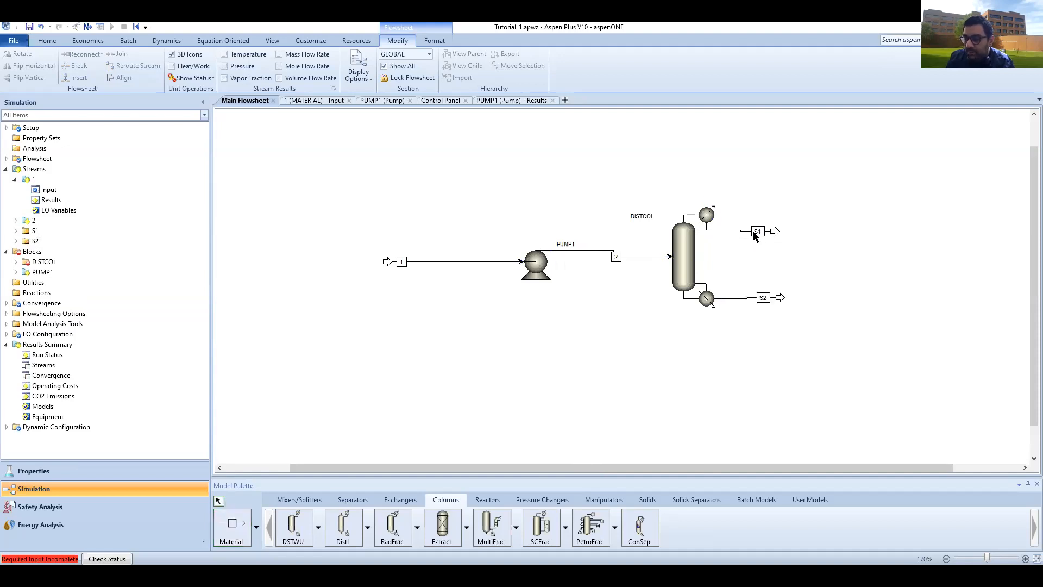
{"action": "right_click", "coordinate": [754, 235]}
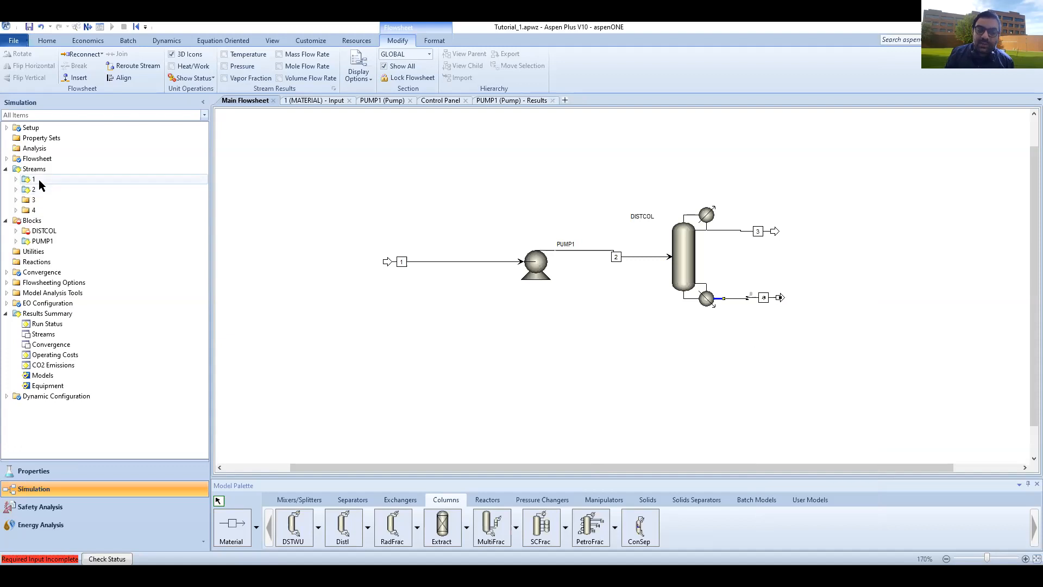
- Expand DISTCOL's specifications and switch to Adobe Acrobat Reader to check the RadFrac parameters in the Aspen Plus Tutorial #1 PDF
{"action": "double_click", "coordinate": [27, 234]}
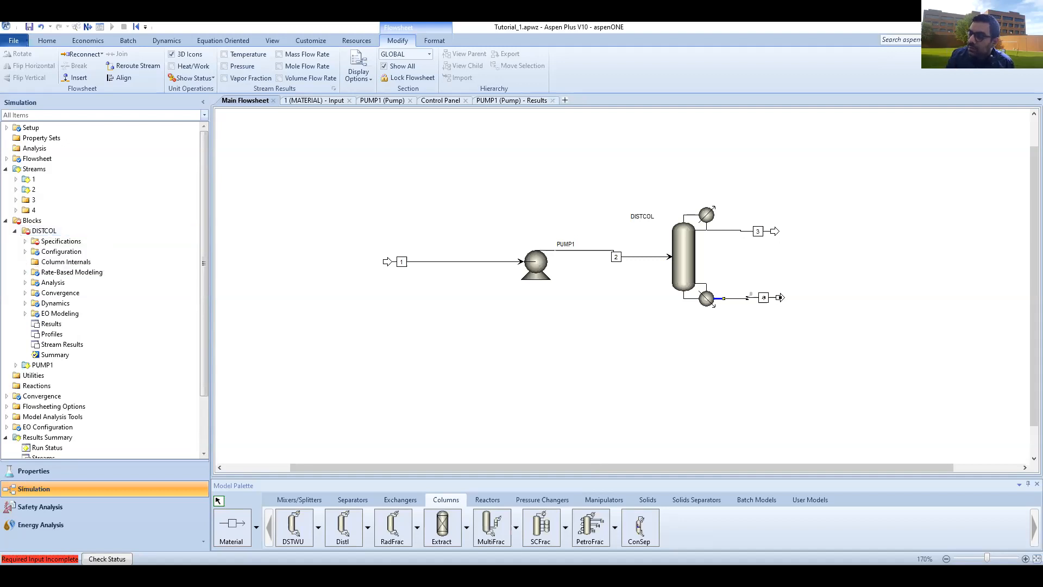
{"action": "left_click", "coordinate": [25, 242]}
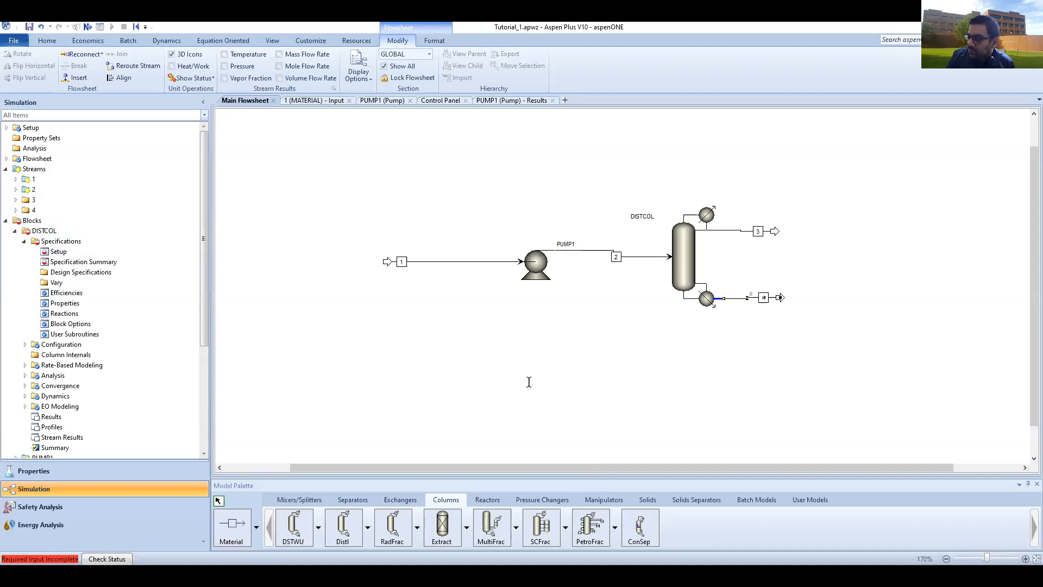
{"action": "key", "text": "alt+Tab"}
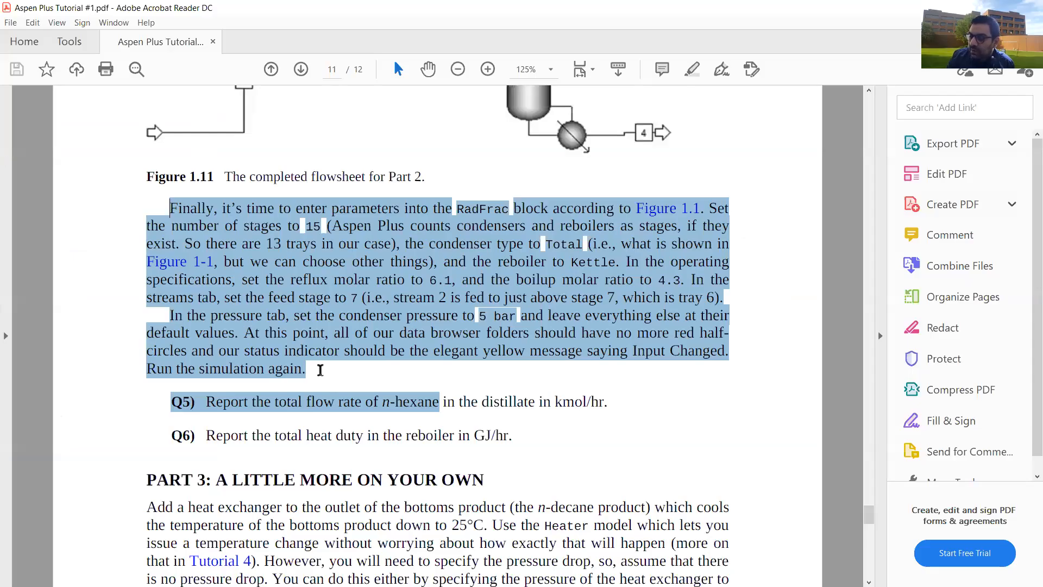
{"action": "left_click", "coordinate": [242, 280]}
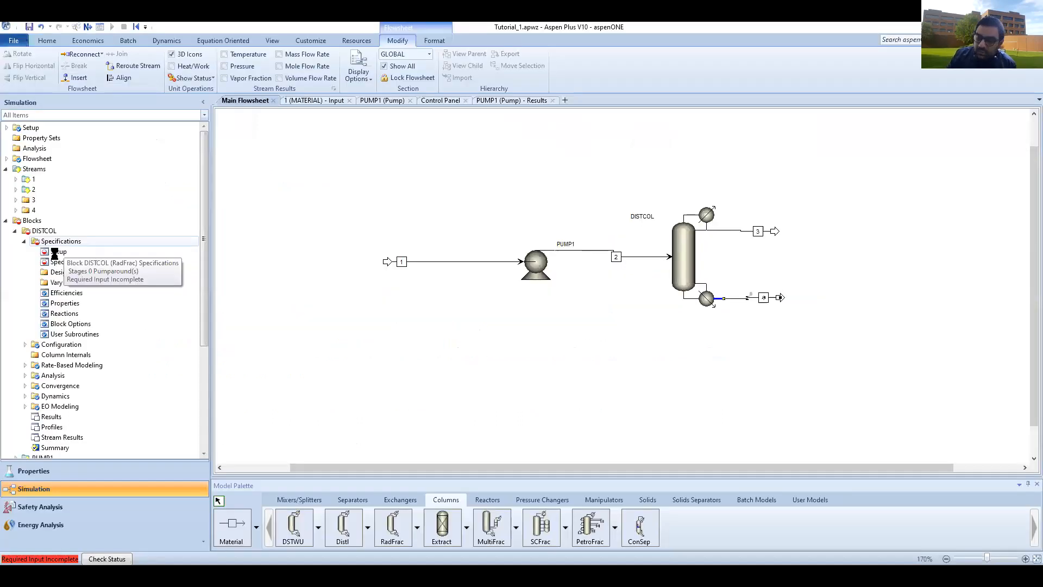
- Open DISTCOL's specifications setup in Aspen Plus and enter 13 as the number of stages
{"action": "left_click", "coordinate": [54, 254]}
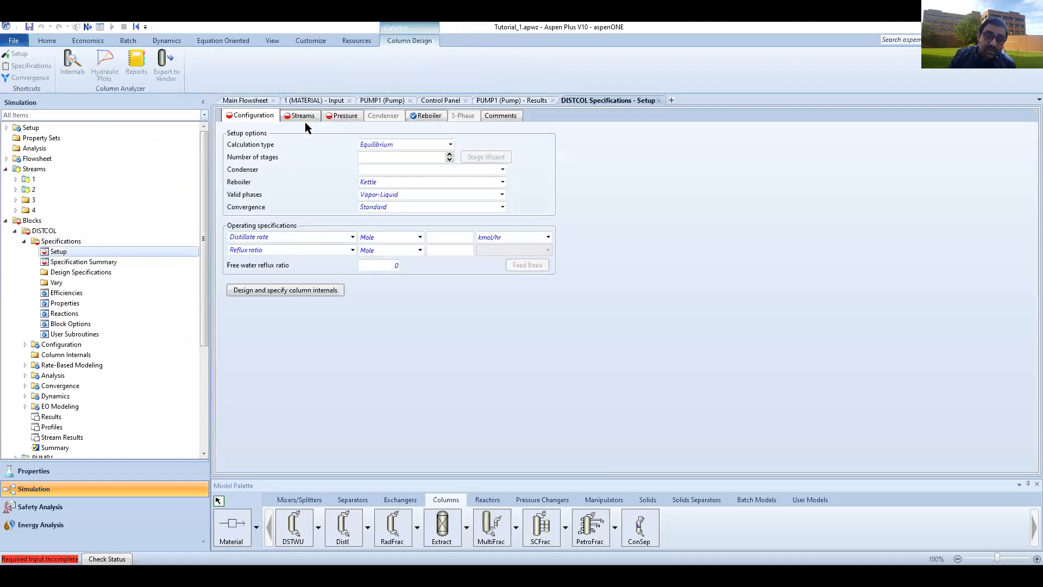
{"action": "key", "text": "Tab"}
{"action": "type", "text": "13"}
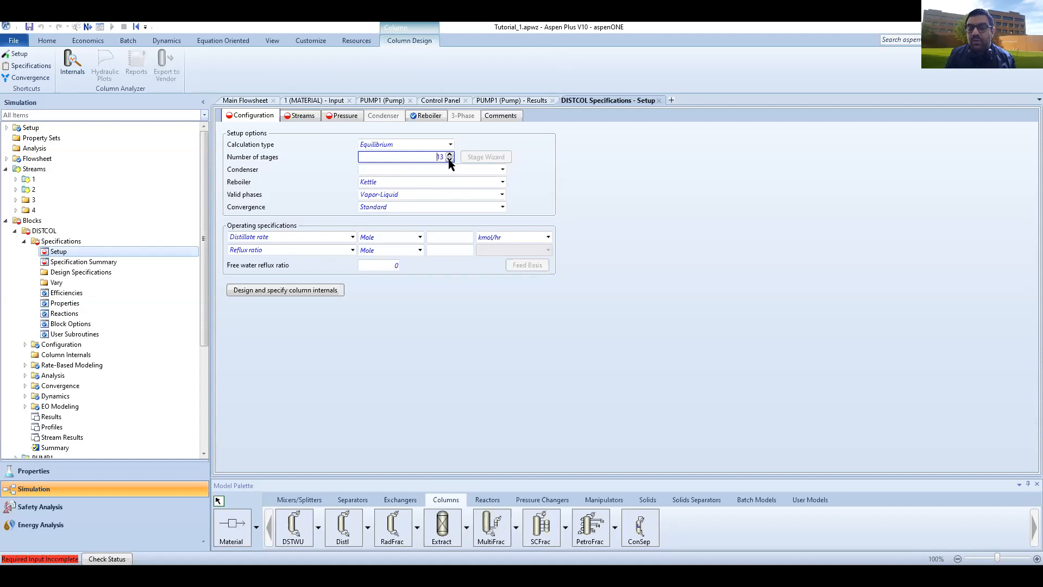
- Set the DISTCOL column to 13 stages with a Total condenser
{"action": "key", "text": "Return"}
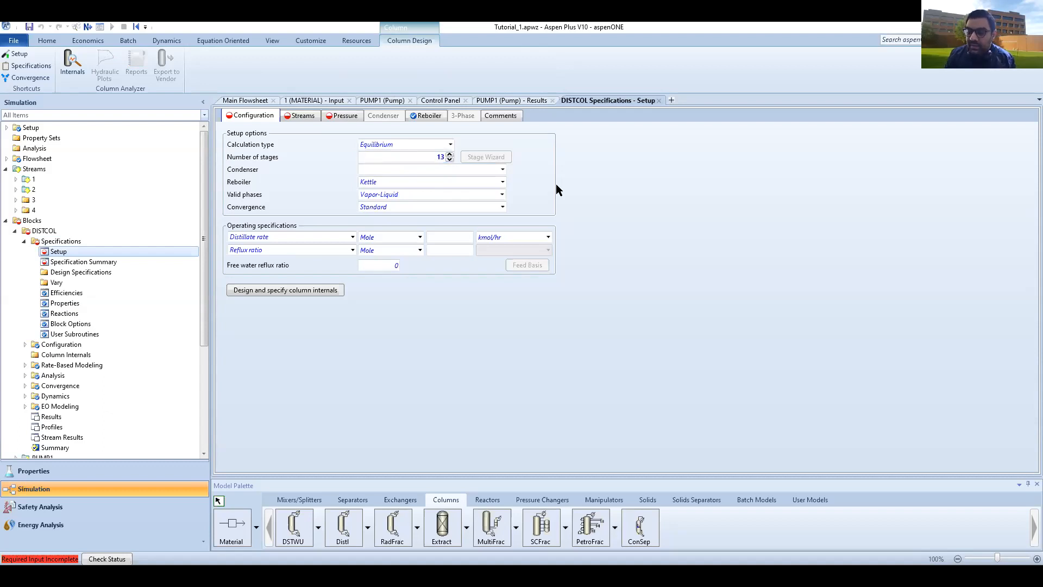
{"action": "left_click", "coordinate": [413, 167]}
{"action": "left_click", "coordinate": [406, 174]}
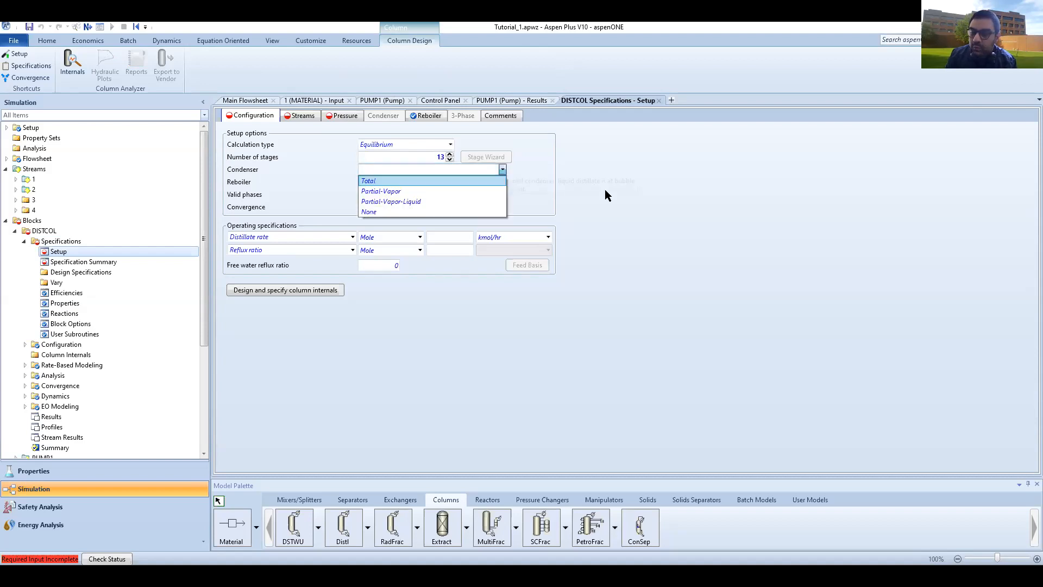
{"action": "left_click", "coordinate": [410, 177]}
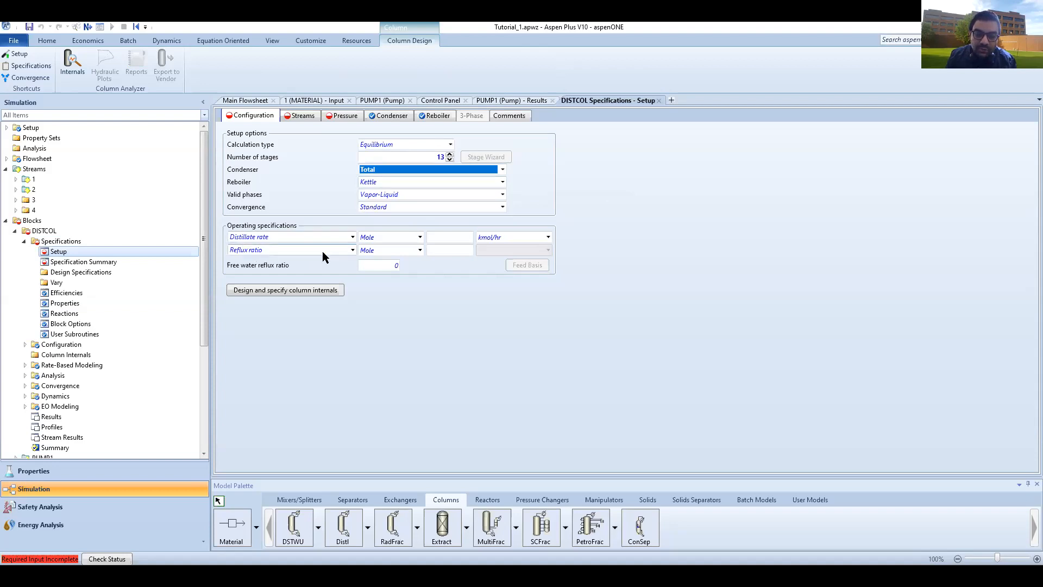
- Specify a mole reflux ratio of 6.1 and replace the distillate rate specification with a mole boilup ratio of 4.3
{"action": "left_click", "coordinate": [452, 250]}
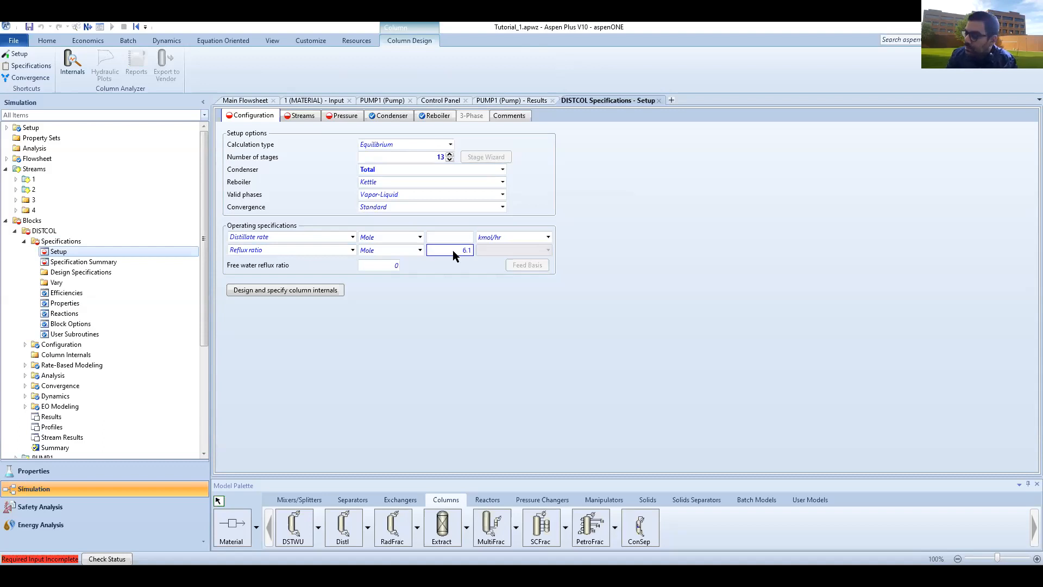
{"action": "type", "text": "6.1"}
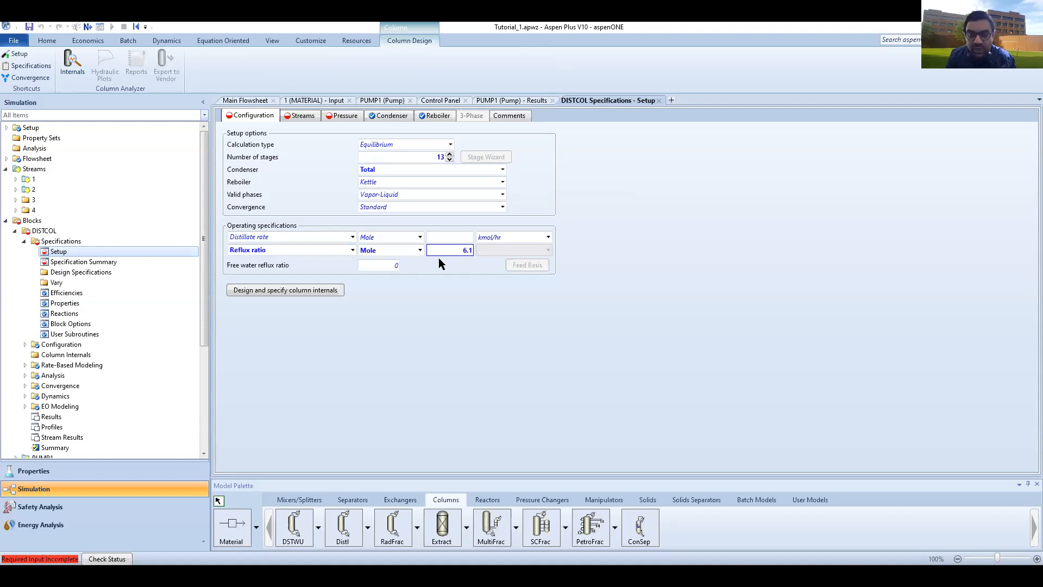
{"action": "left_click", "coordinate": [353, 238]}
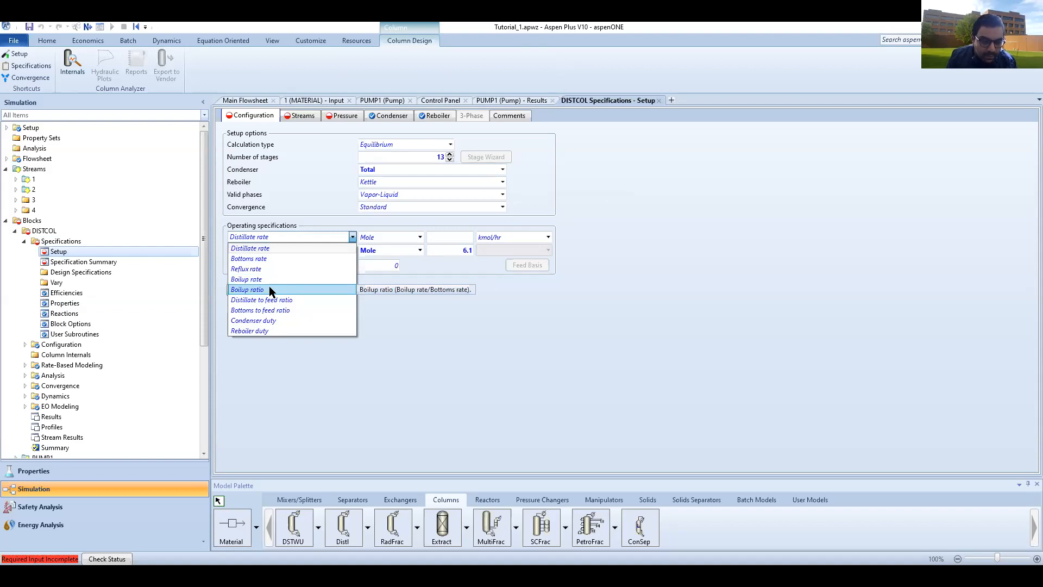
{"action": "left_click", "coordinate": [442, 239]}
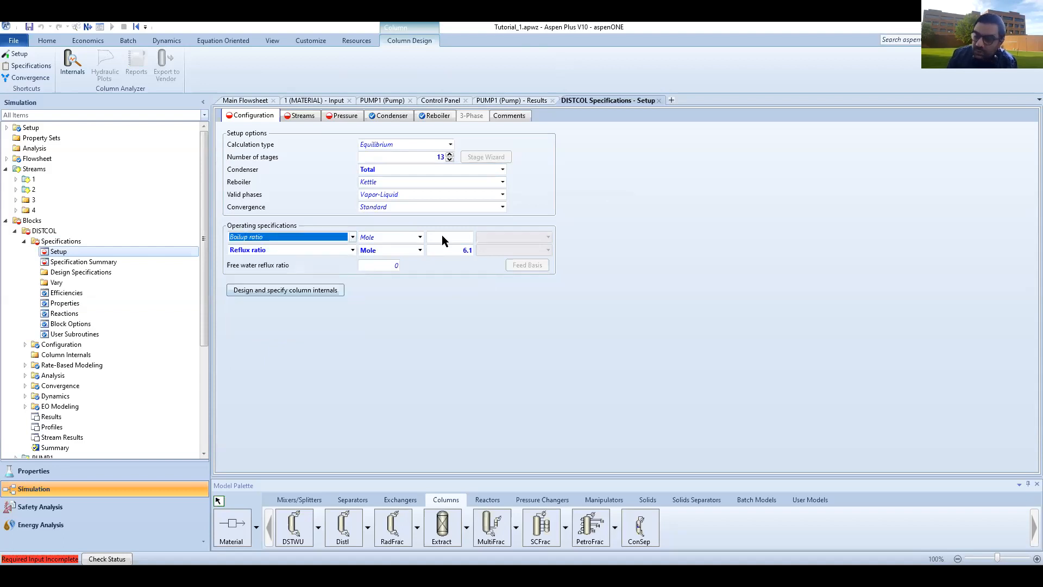
{"action": "left_click", "coordinate": [443, 237]}
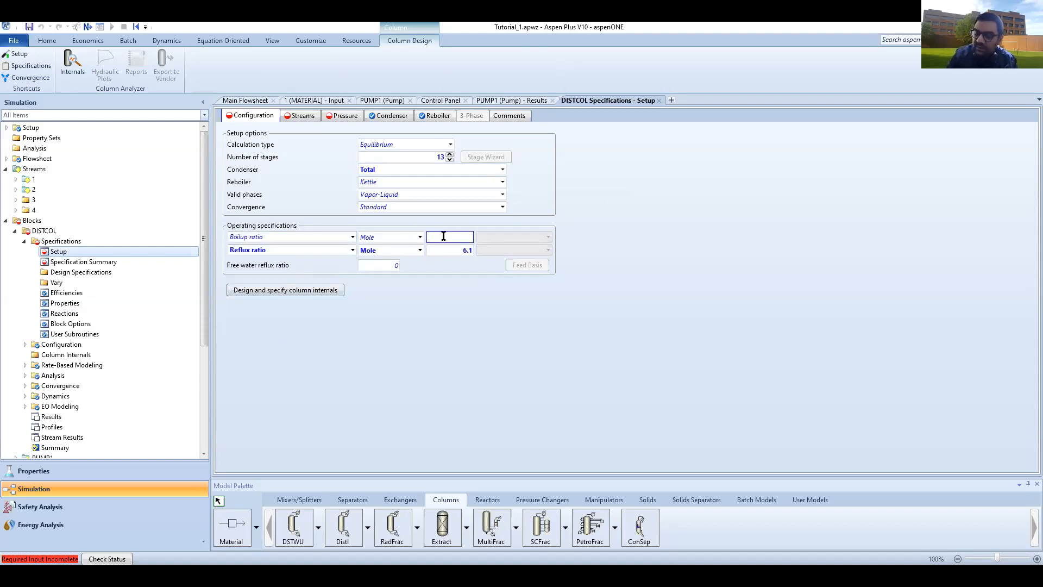
{"action": "type", "text": "4.3"}
{"action": "key", "text": "Return"}
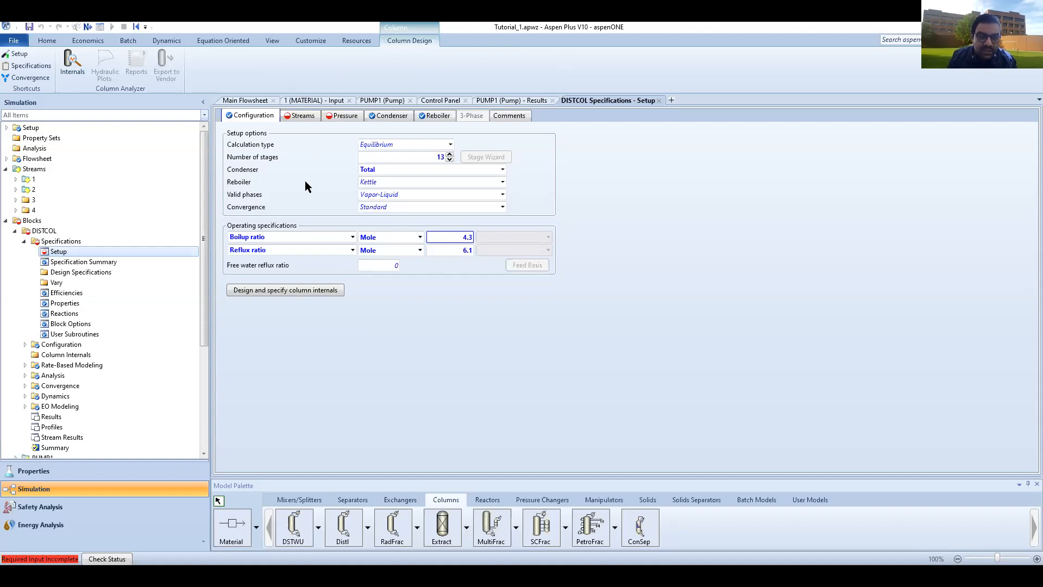
- Assign feed stream 2 to stage 6 of the DISTCOL column
{"action": "left_click", "coordinate": [302, 113]}
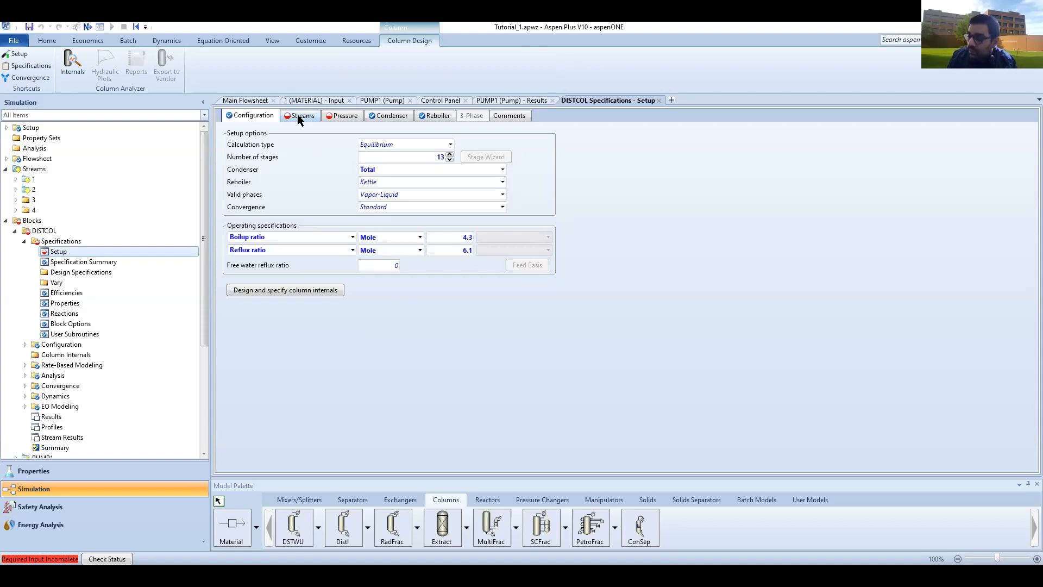
{"action": "left_click", "coordinate": [298, 116]}
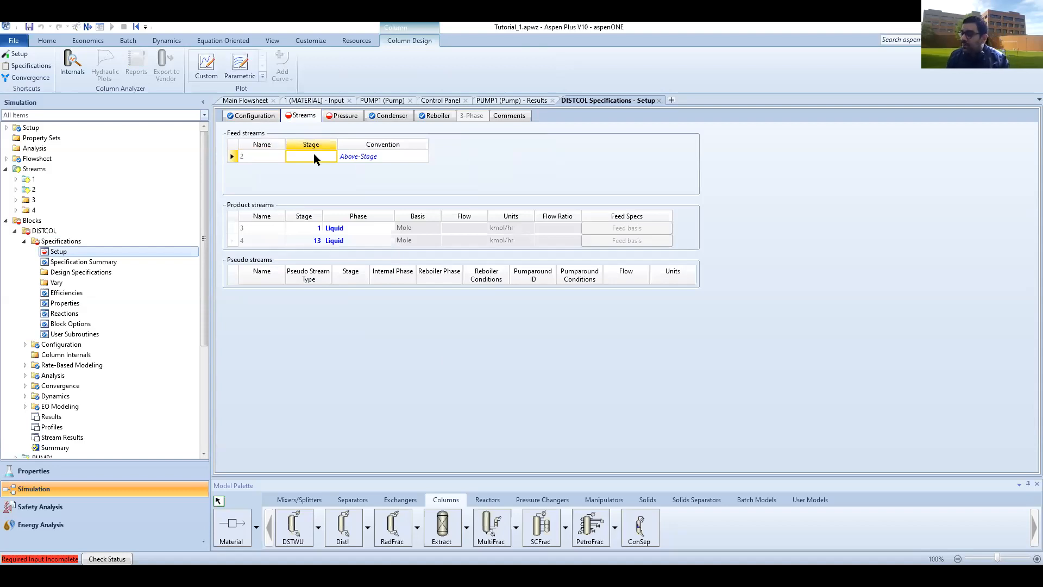
{"action": "left_click", "coordinate": [314, 155]}
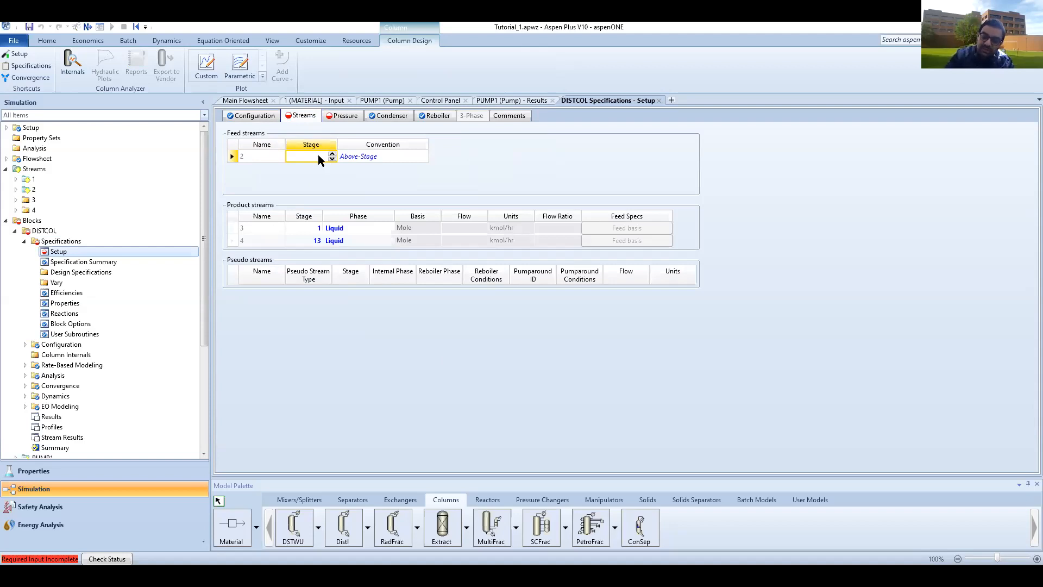
{"action": "type", "text": "6"}
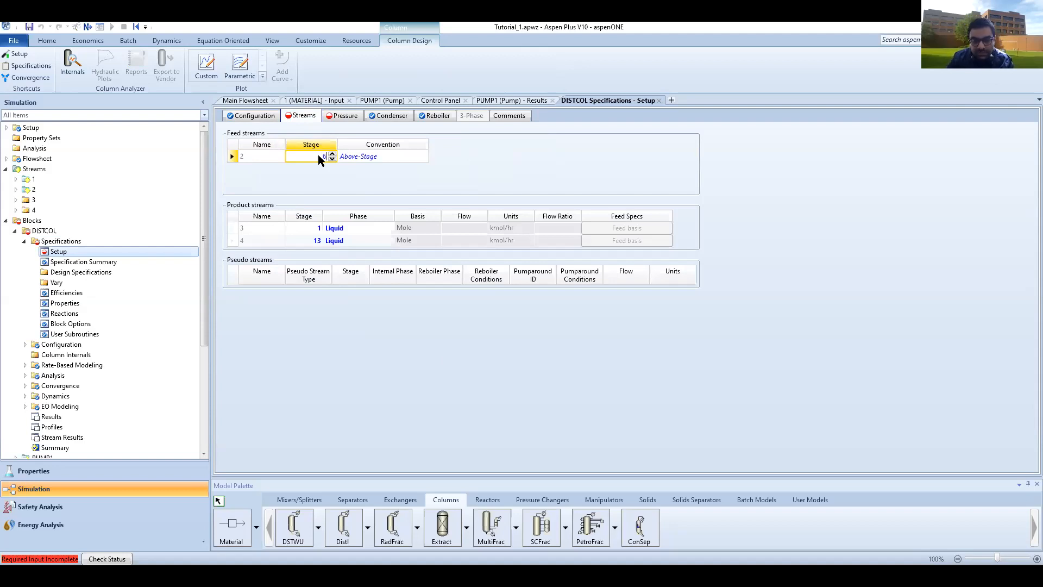
{"action": "key", "text": "Tab"}
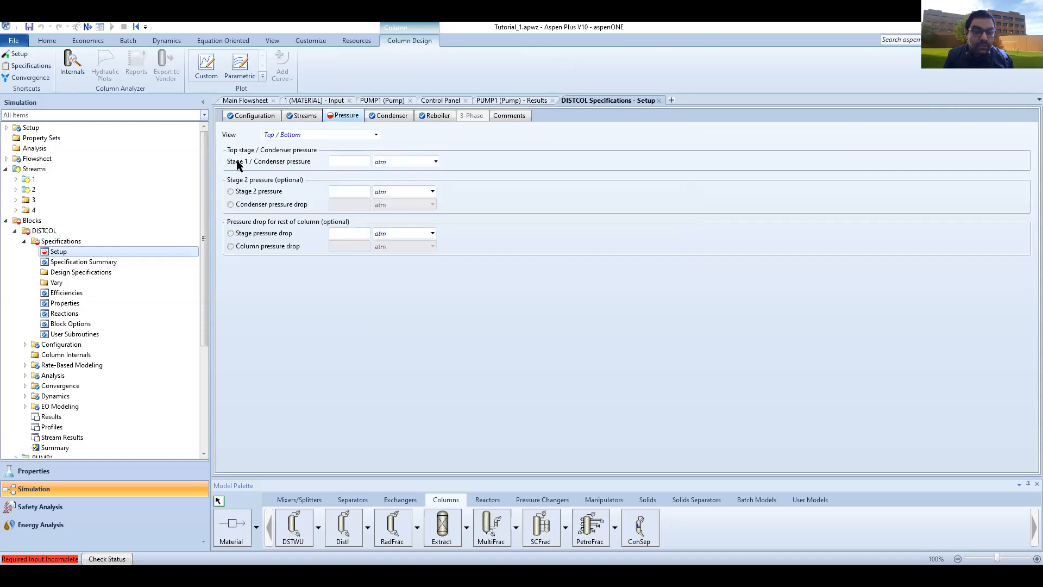
- Set the column's stage 1 / condenser pressure to 5 bar
{"action": "left_click", "coordinate": [346, 162]}
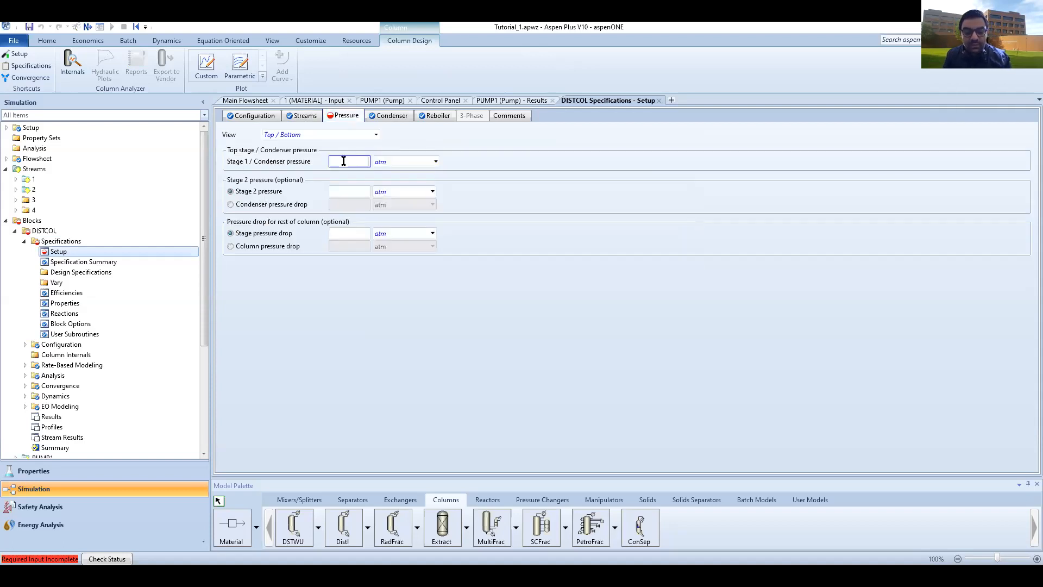
{"action": "type", "text": "5"}
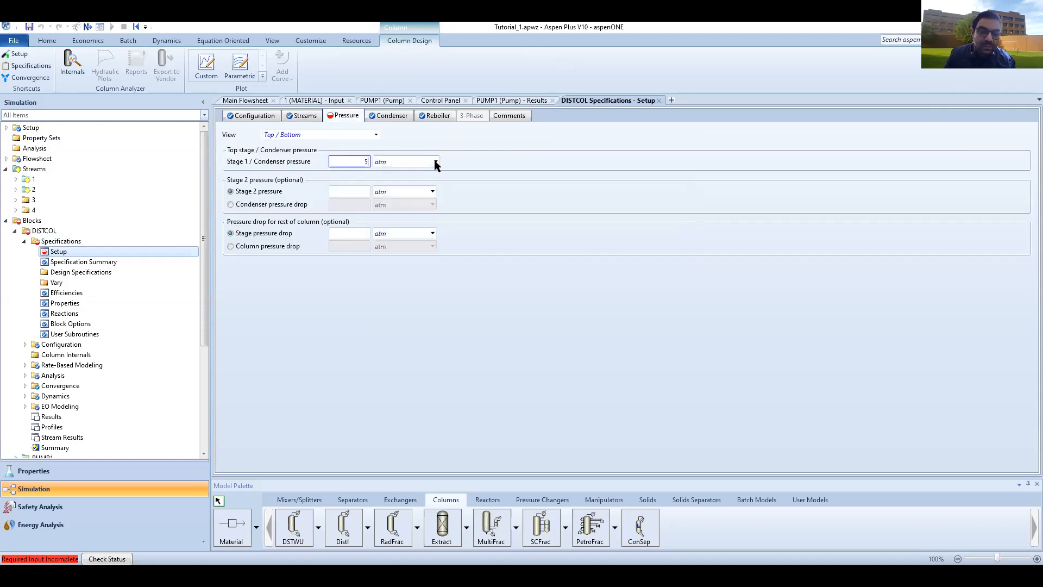
{"action": "left_click", "coordinate": [435, 163]}
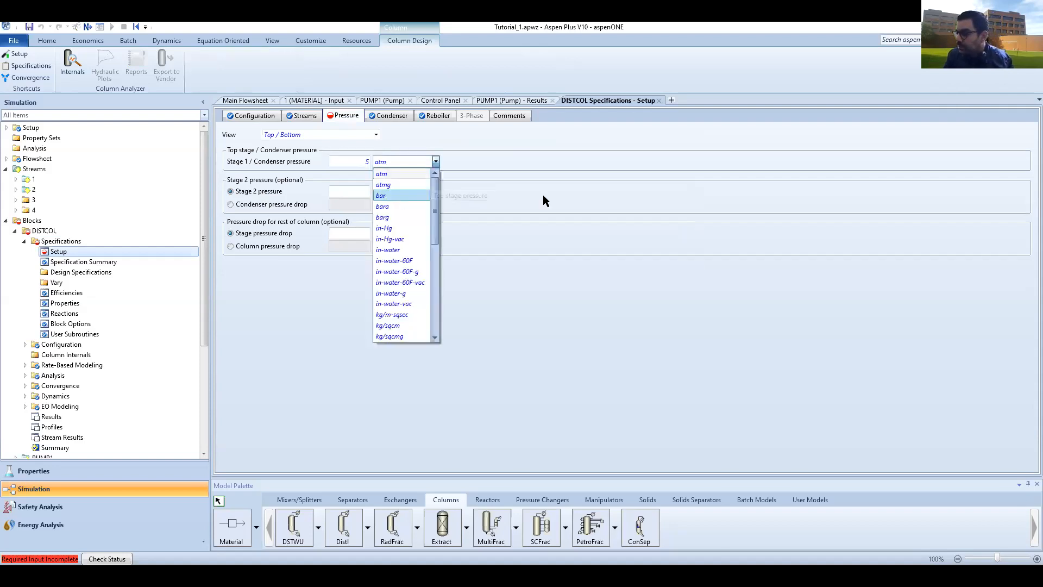
{"action": "key", "text": "Return"}
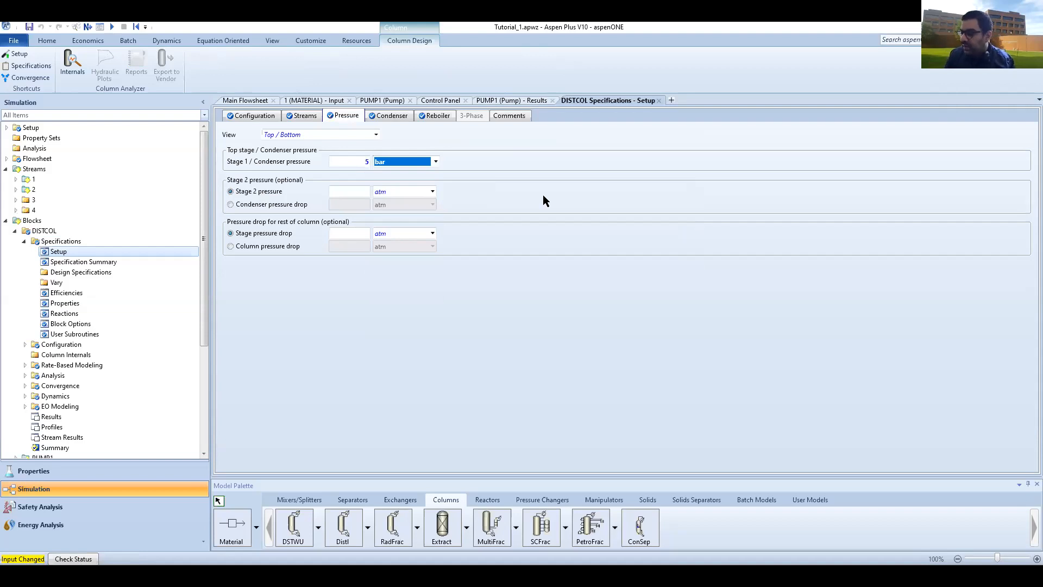
{"action": "left_click", "coordinate": [543, 194]}
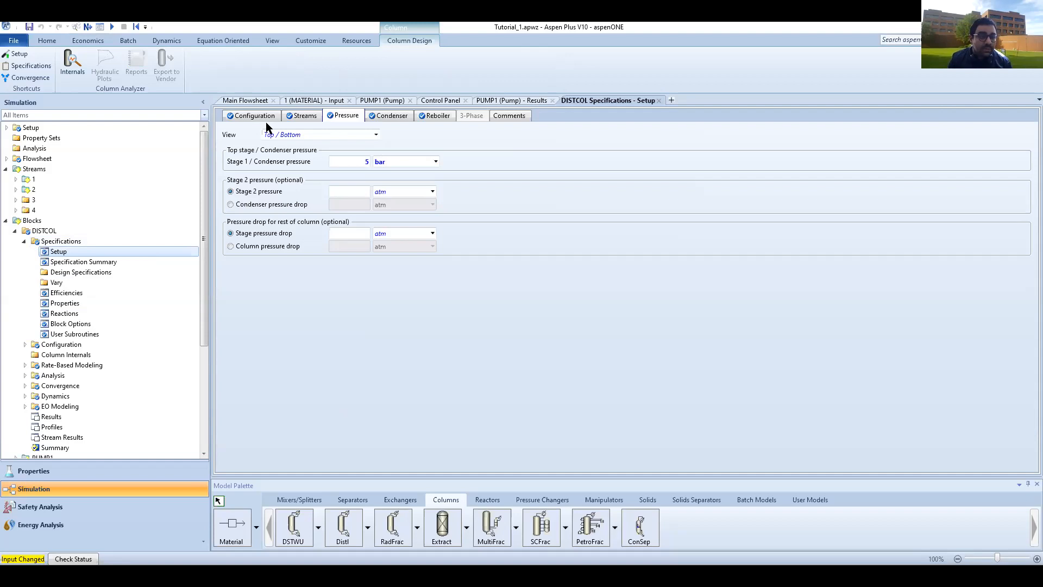
- Run the simulation and check the overall calculation status in the results summary
{"action": "left_click", "coordinate": [53, 42]}
{"action": "left_click", "coordinate": [118, 67]}
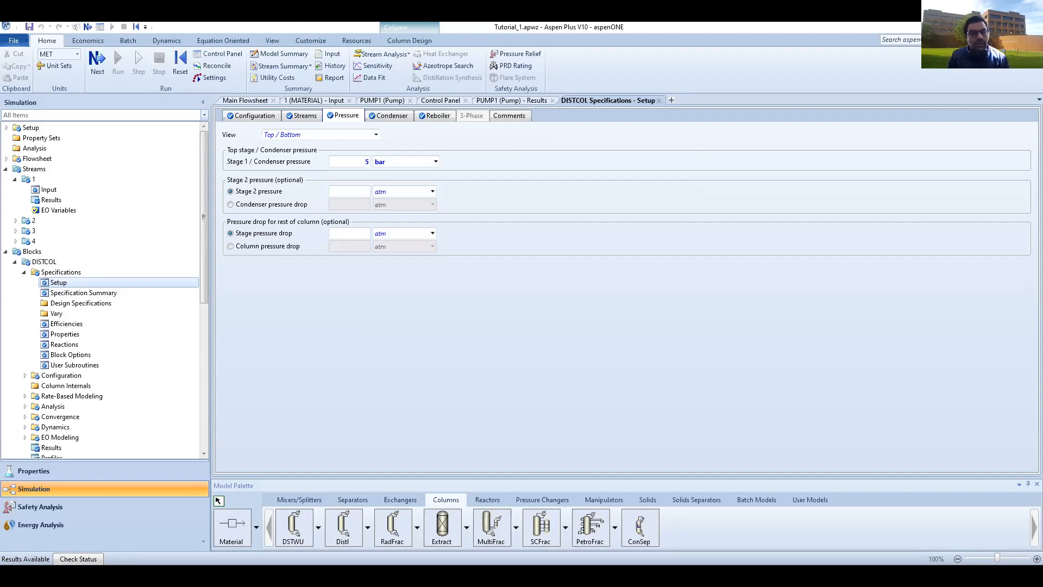
{"action": "scroll", "coordinate": [110, 371], "scroll_direction": "down", "scroll_amount": 8}
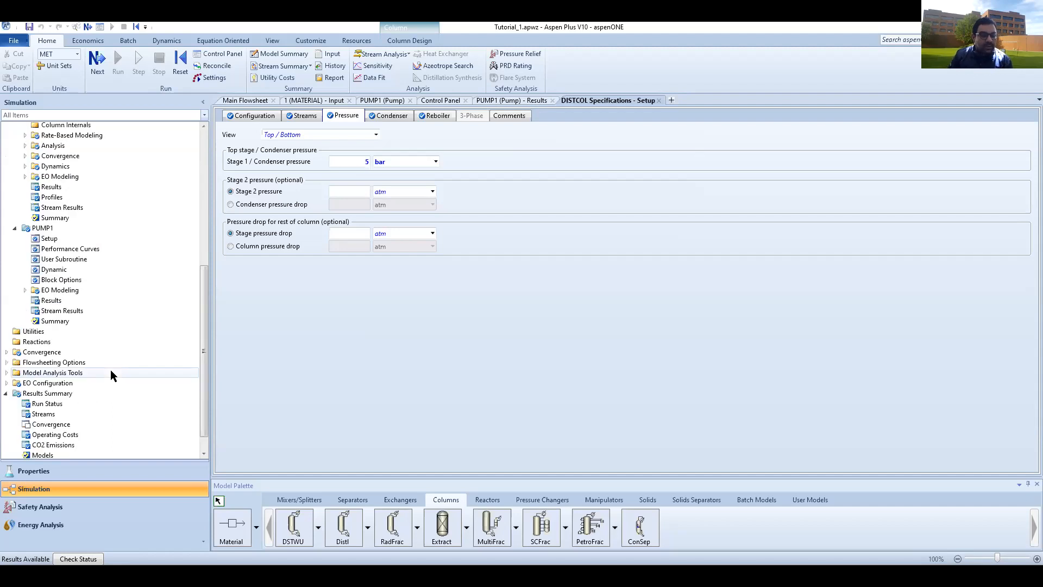
{"action": "scroll", "coordinate": [111, 398], "scroll_direction": "down", "scroll_amount": 1}
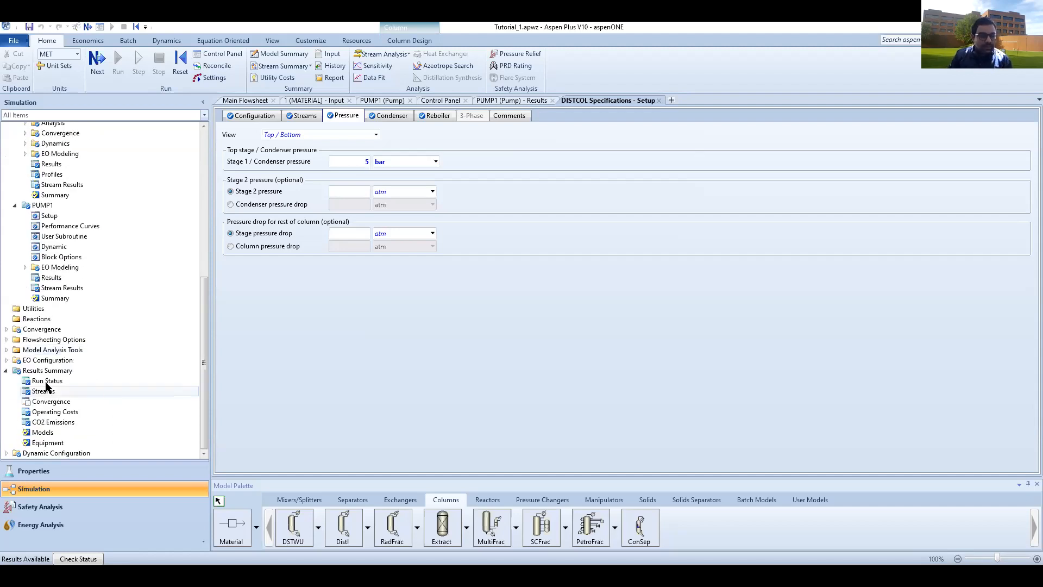
{"action": "left_click", "coordinate": [46, 390]}
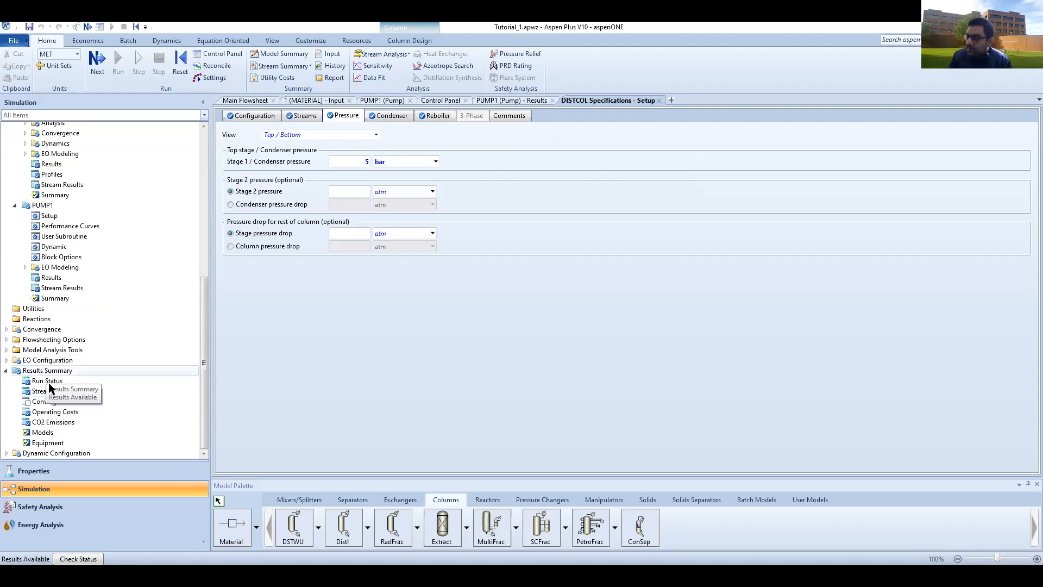
{"action": "left_click", "coordinate": [44, 382]}
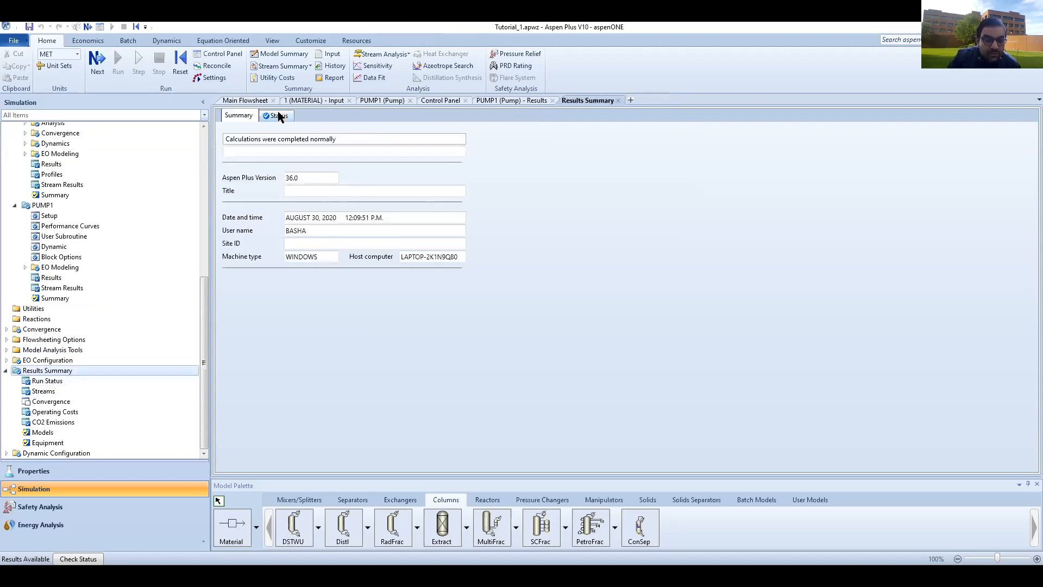
{"action": "left_click", "coordinate": [278, 115]}
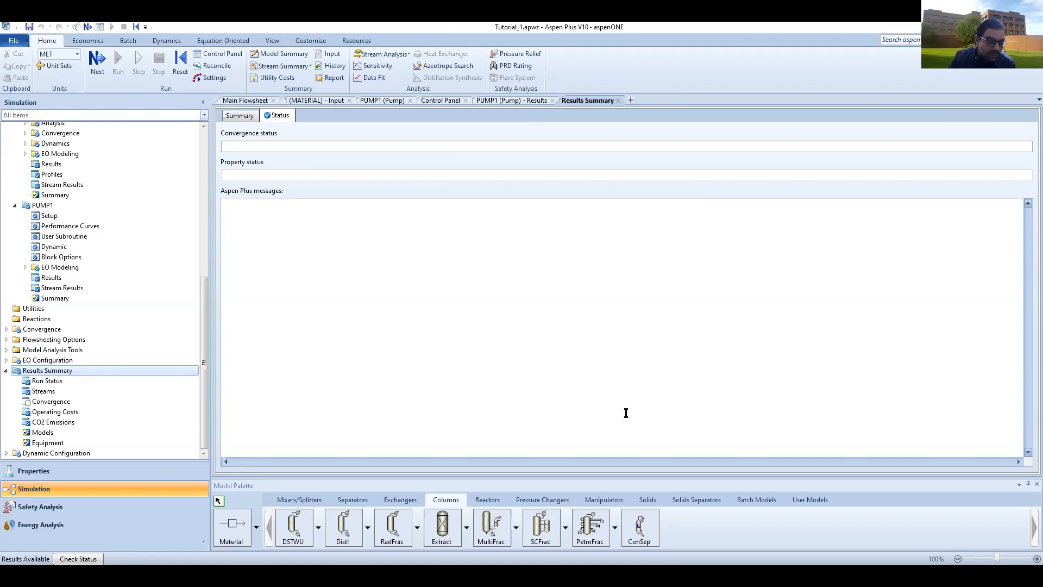
- Open the results summary for all streams and add stream 3 to the comparison table
{"action": "left_click", "coordinate": [47, 381]}
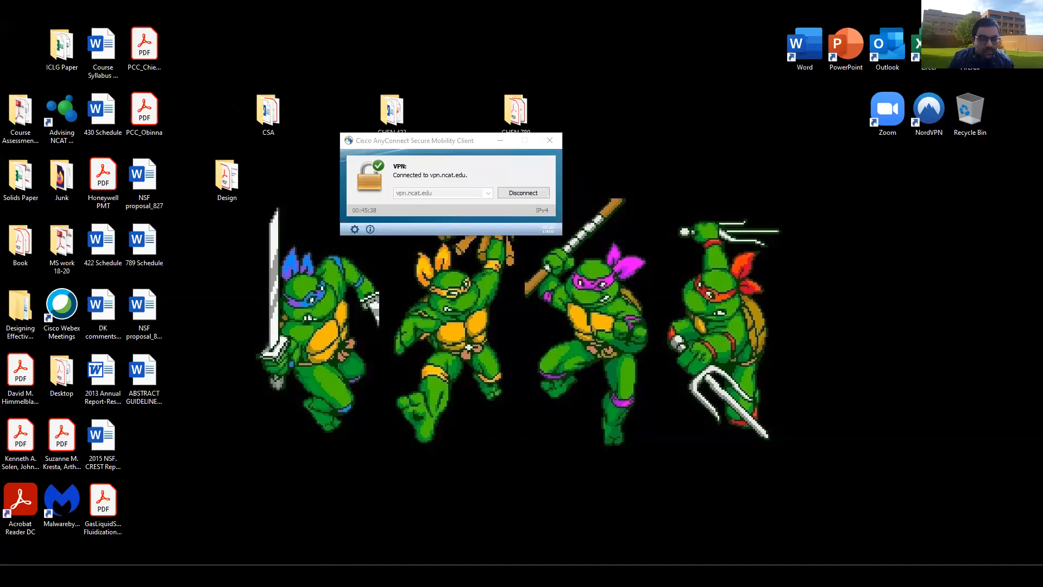
{"action": "key", "text": "alt+Tab"}
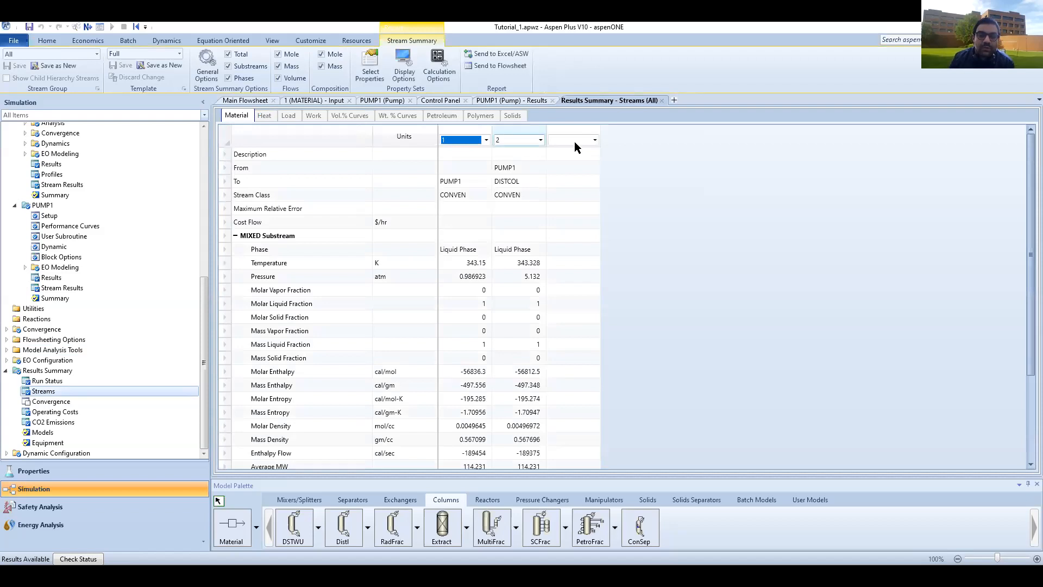
{"action": "left_click", "coordinate": [253, 99]}
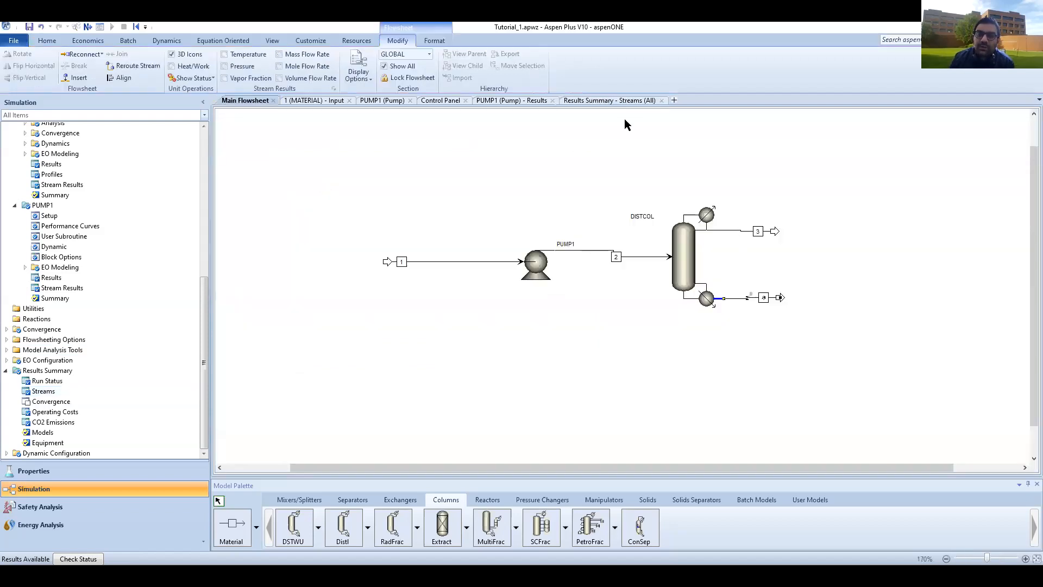
{"action": "left_click", "coordinate": [612, 101]}
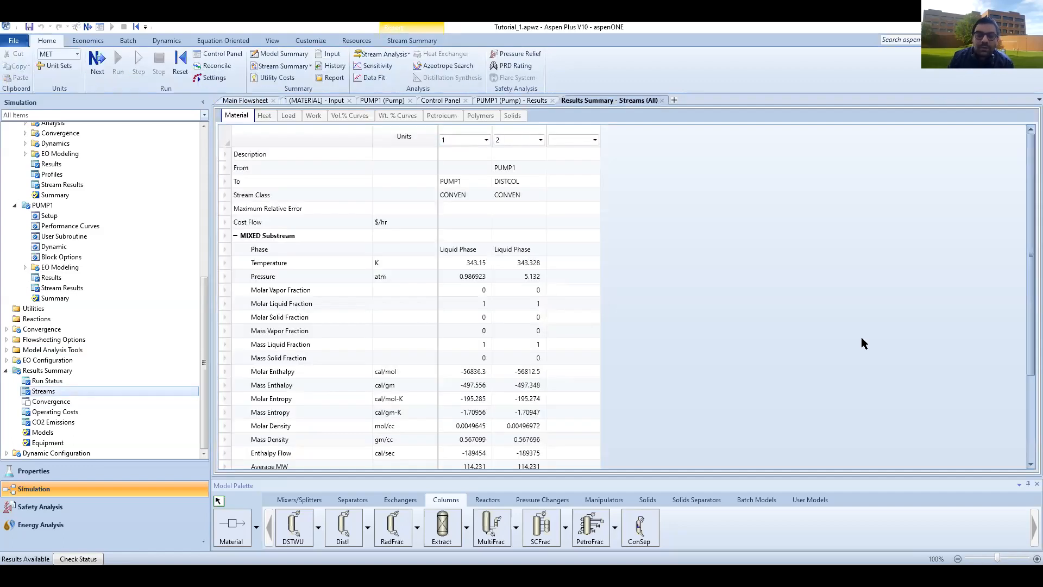
{"action": "left_click", "coordinate": [596, 140]}
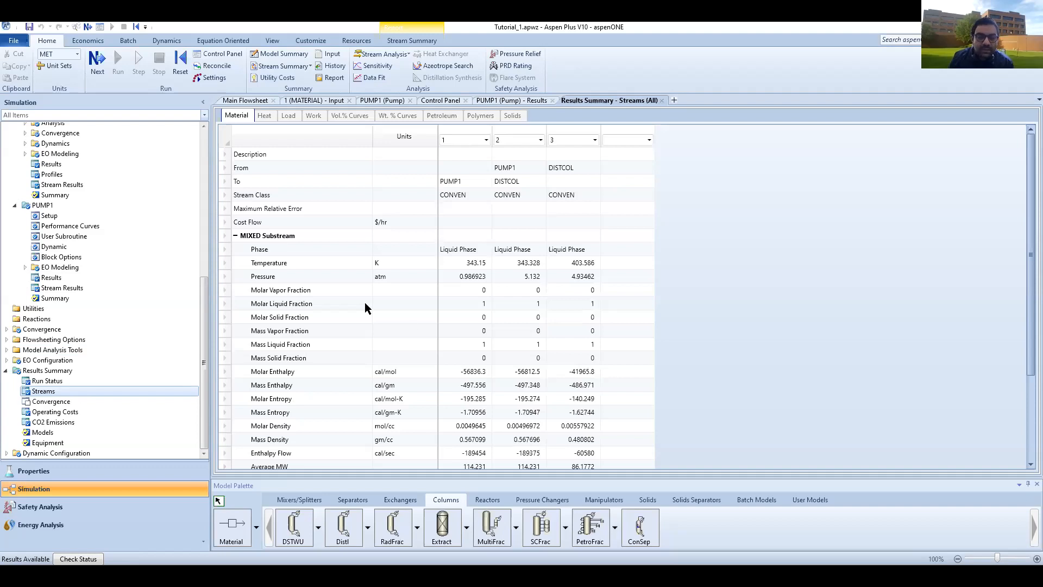
- Show the hexane mole flow of the compared streams in mol/min
{"action": "scroll", "coordinate": [278, 429], "scroll_direction": "down", "scroll_amount": 2}
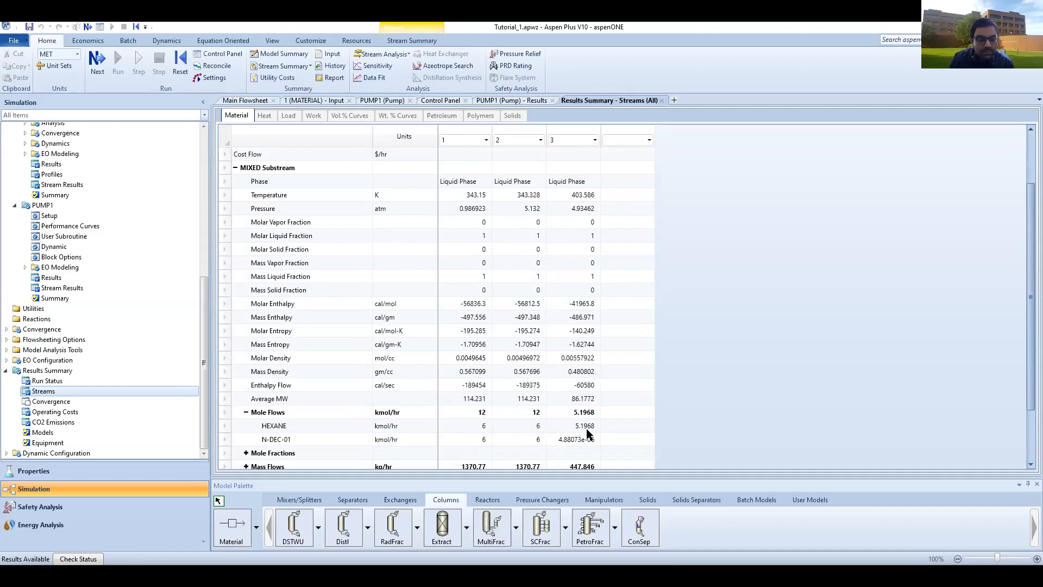
{"action": "scroll", "coordinate": [585, 428], "scroll_direction": "down", "scroll_amount": 1}
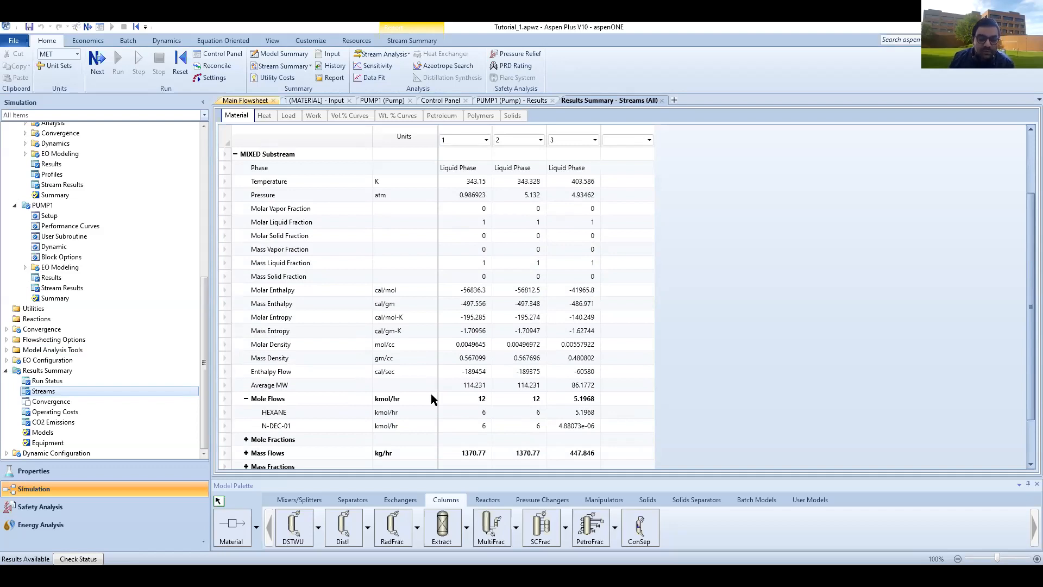
{"action": "left_click", "coordinate": [428, 413]}
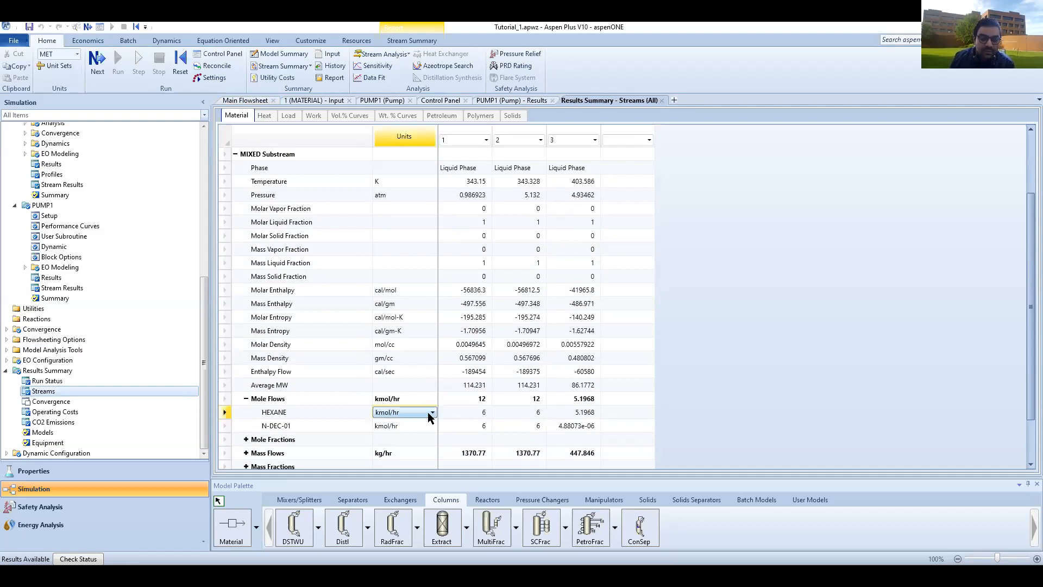
{"action": "left_click", "coordinate": [430, 412]}
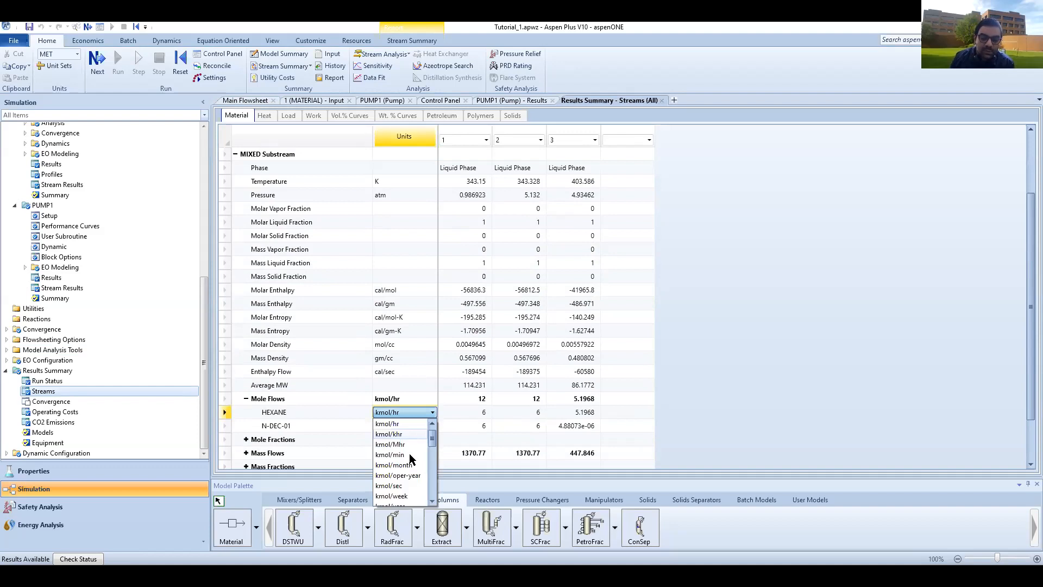
{"action": "scroll", "coordinate": [409, 454], "scroll_direction": "down", "scroll_amount": 3}
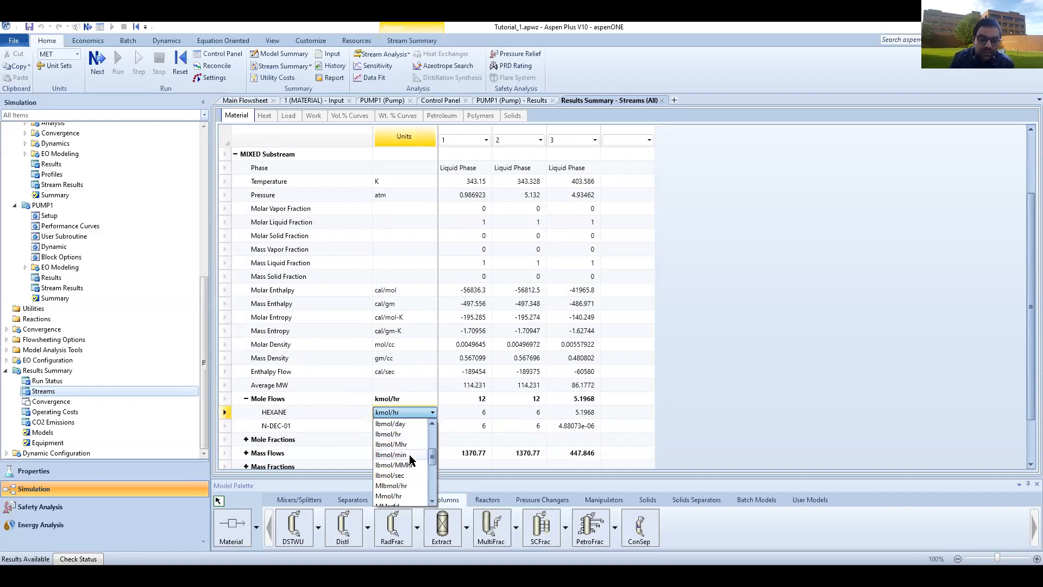
{"action": "scroll", "coordinate": [409, 454], "scroll_direction": "down", "scroll_amount": 2}
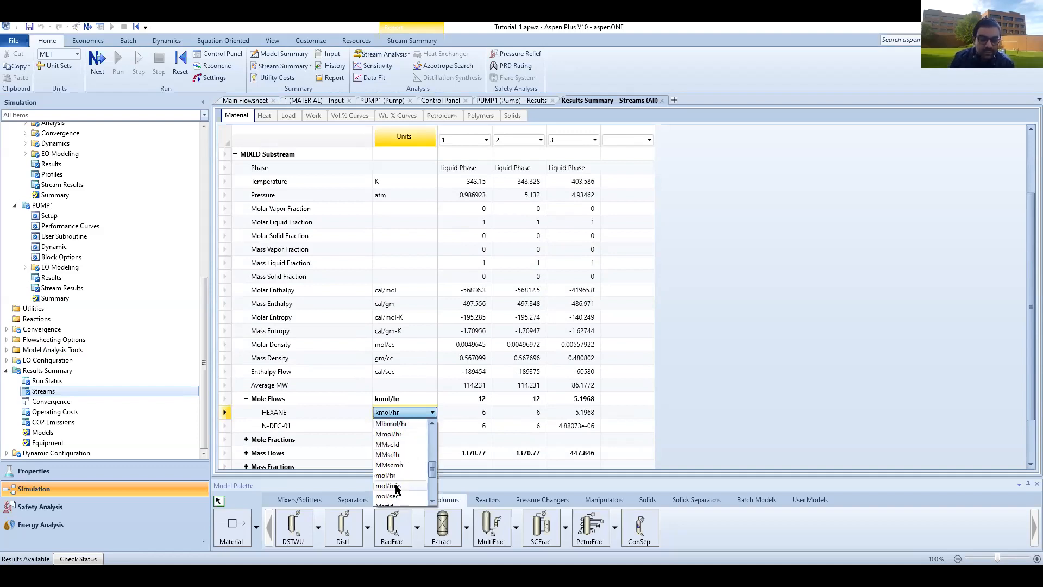
{"action": "left_click", "coordinate": [396, 486]}
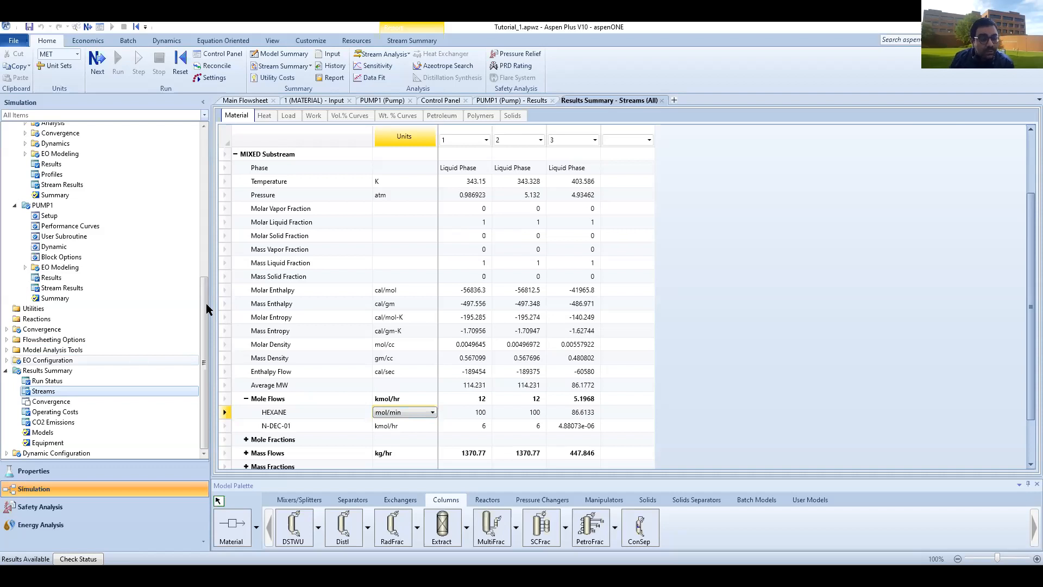
- Open the results summary of the DISTCOL column block to review its condenser and reboiler performance
{"action": "scroll", "coordinate": [209, 364], "scroll_direction": "up", "scroll_amount": 1}
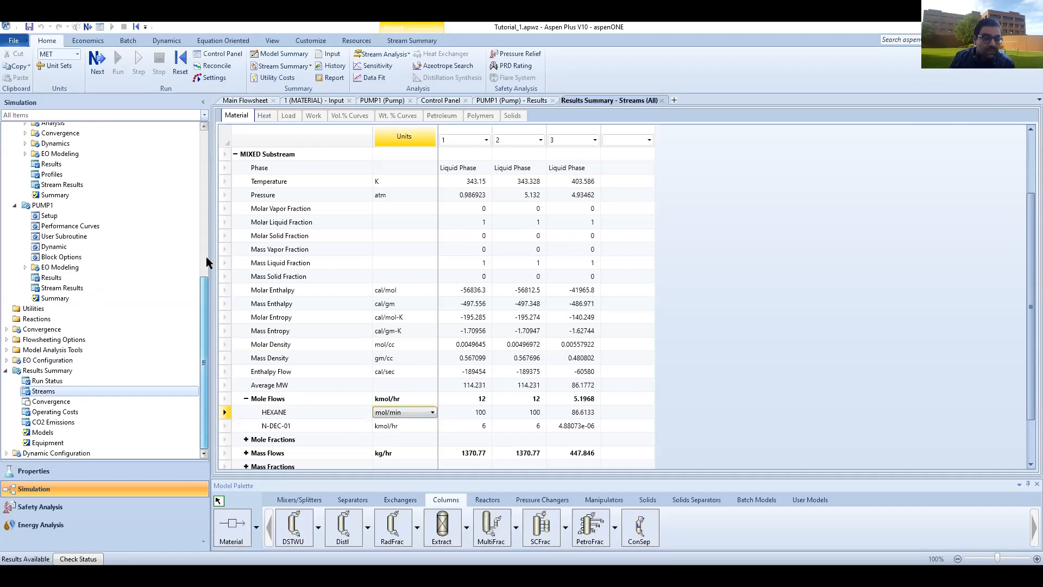
{"action": "scroll", "coordinate": [205, 254], "scroll_direction": "up", "scroll_amount": 4}
{"action": "scroll", "coordinate": [206, 259], "scroll_direction": "up", "scroll_amount": 1}
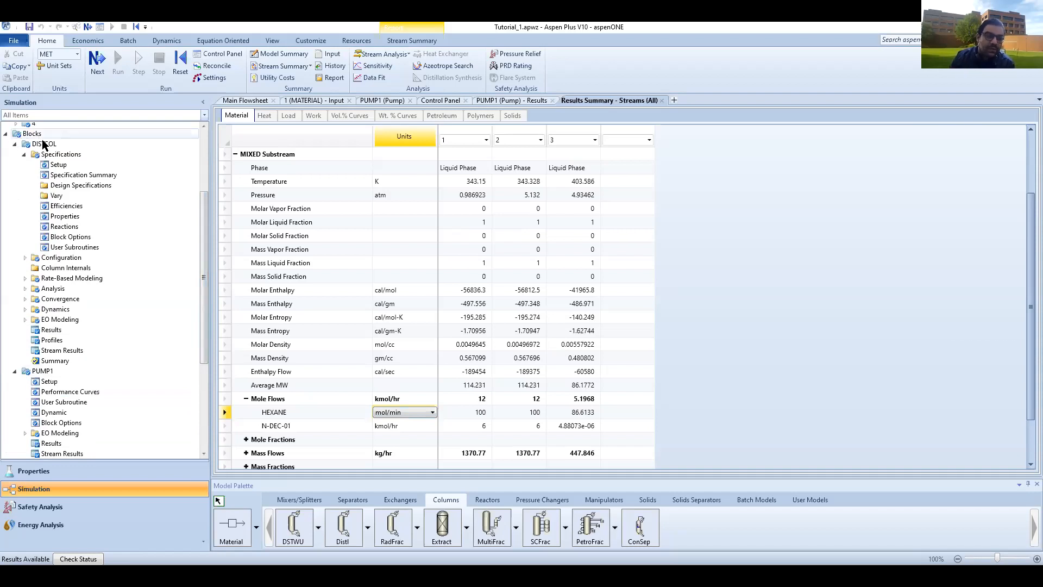
{"action": "left_click", "coordinate": [25, 154]}
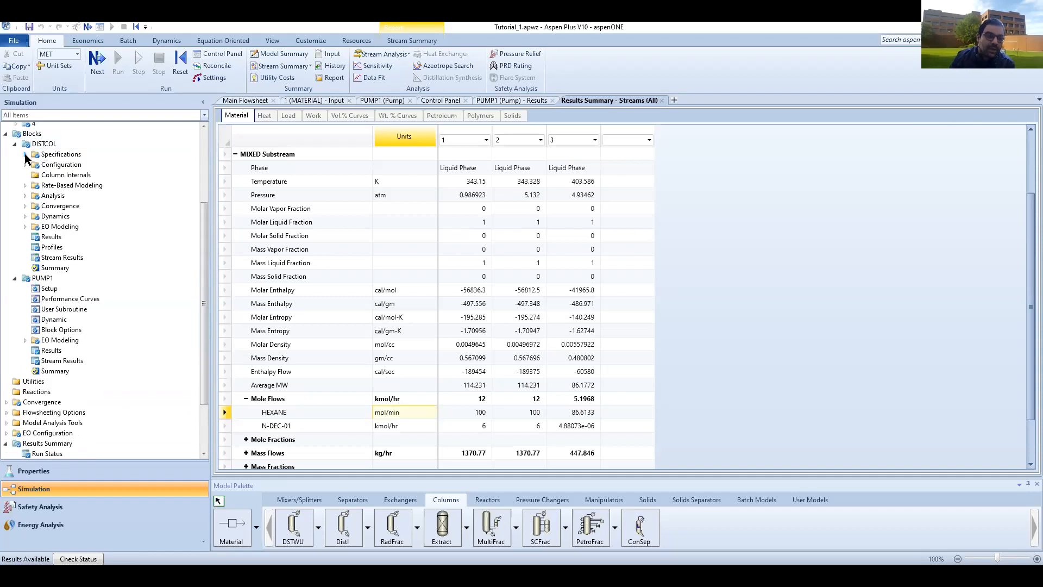
{"action": "double_click", "coordinate": [52, 237]}
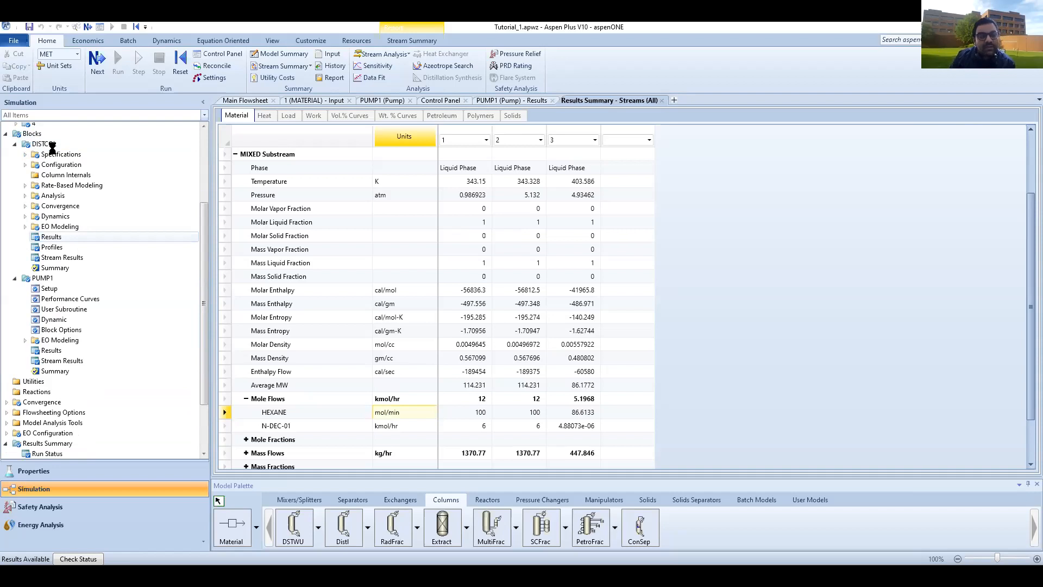
{"action": "left_click", "coordinate": [52, 238]}
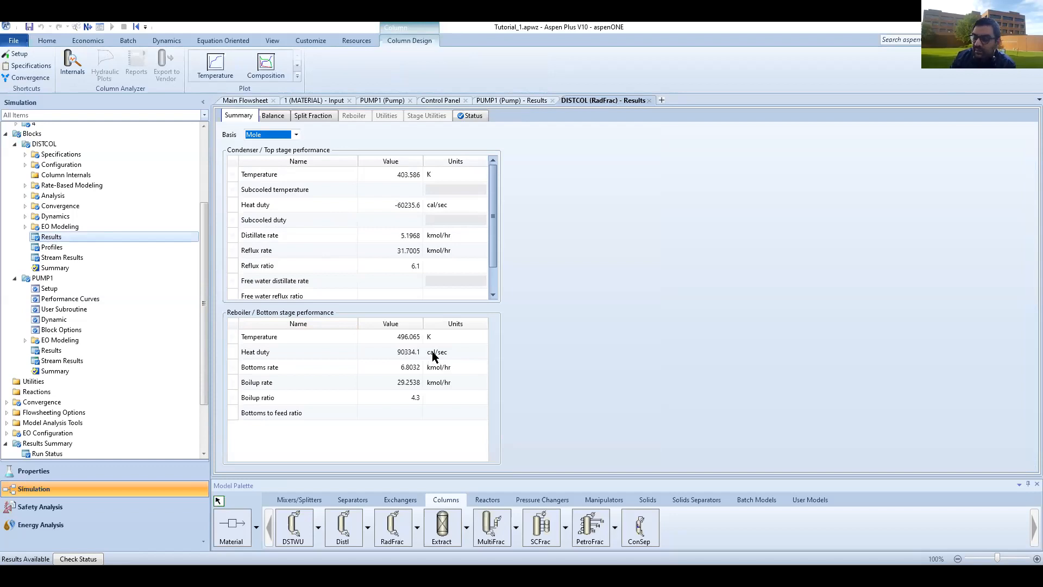
- Show the column's reboiler heat duty in GJ/hr
{"action": "left_click", "coordinate": [480, 353]}
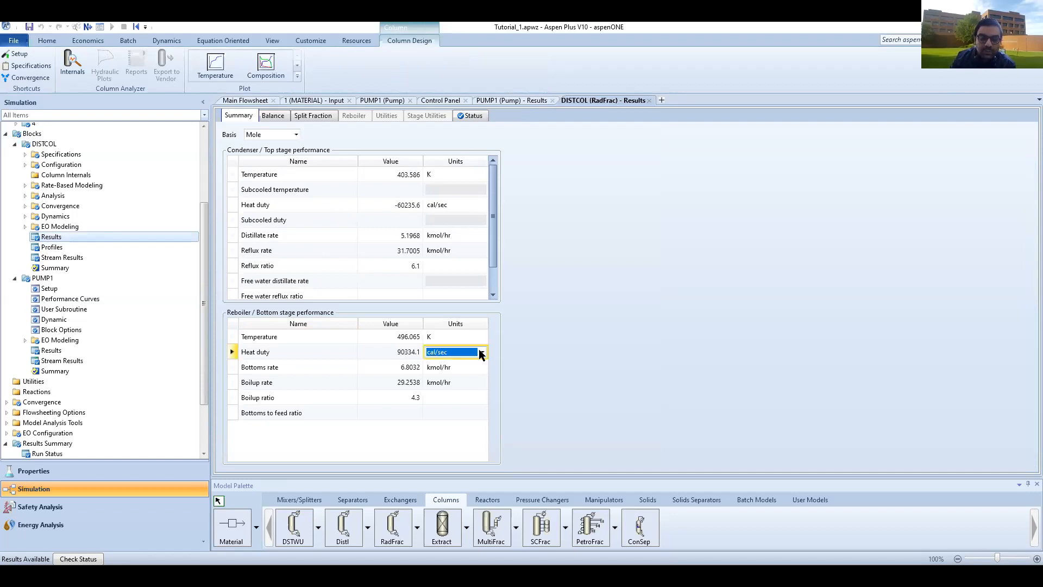
{"action": "key", "text": "alt+Down"}
{"action": "left_click", "coordinate": [448, 395]}
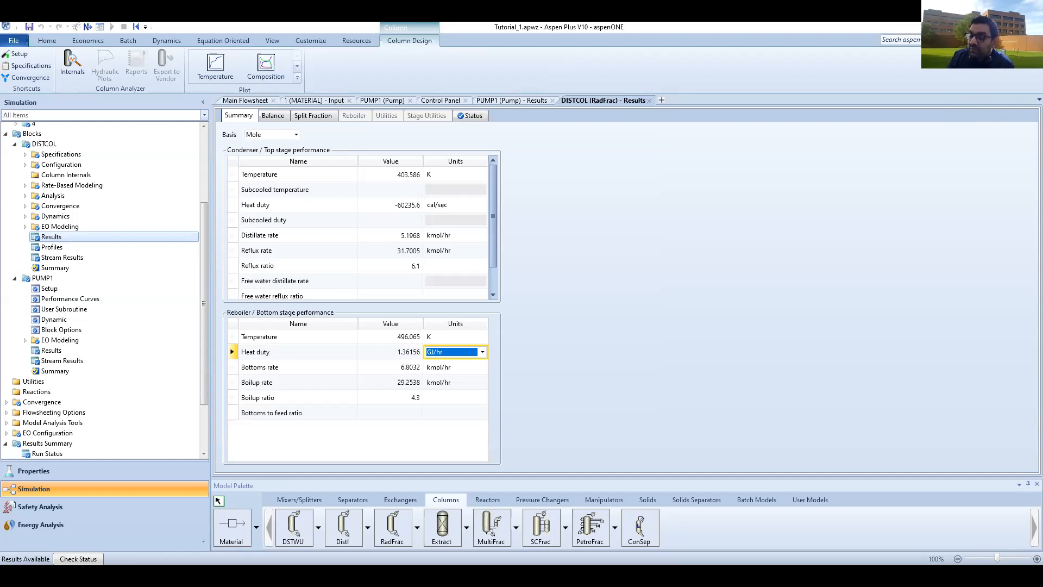
- Return to the main flowsheet, close the other open forms and place a Heater block just beyond the end of stream 4
{"action": "left_click", "coordinate": [229, 101]}
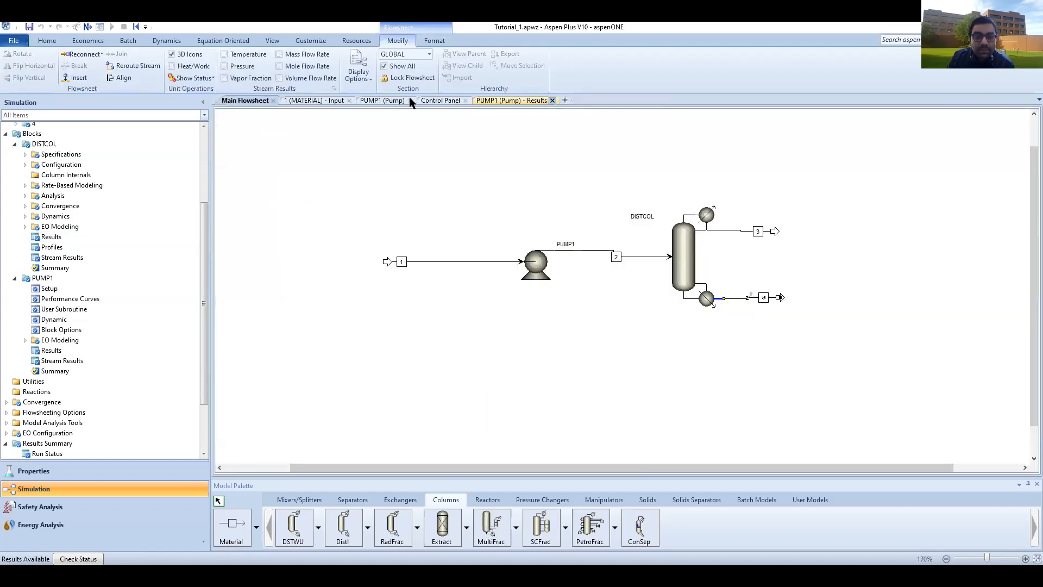
{"action": "left_click", "coordinate": [348, 102]}
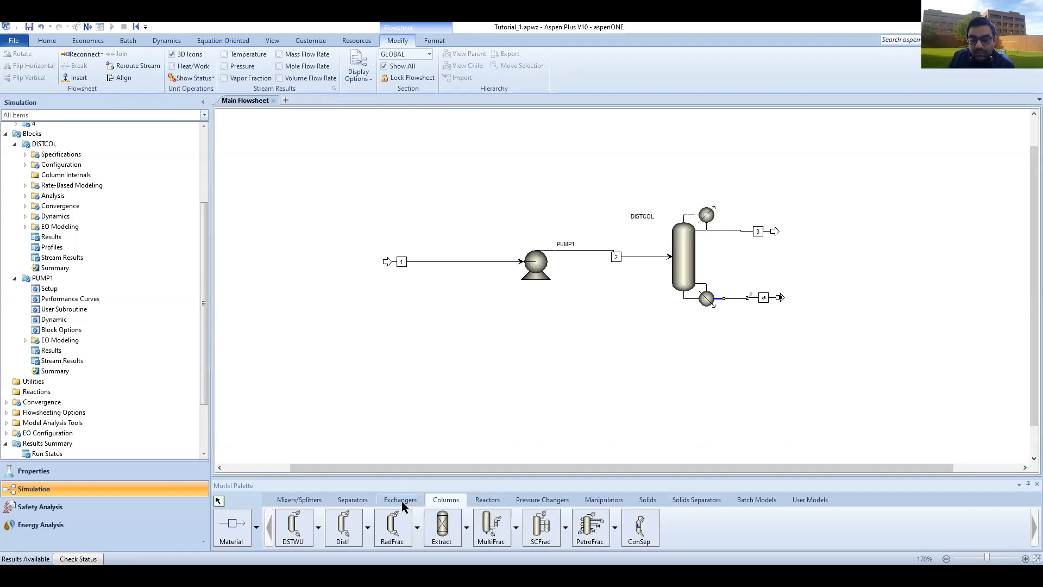
{"action": "left_click", "coordinate": [296, 527]}
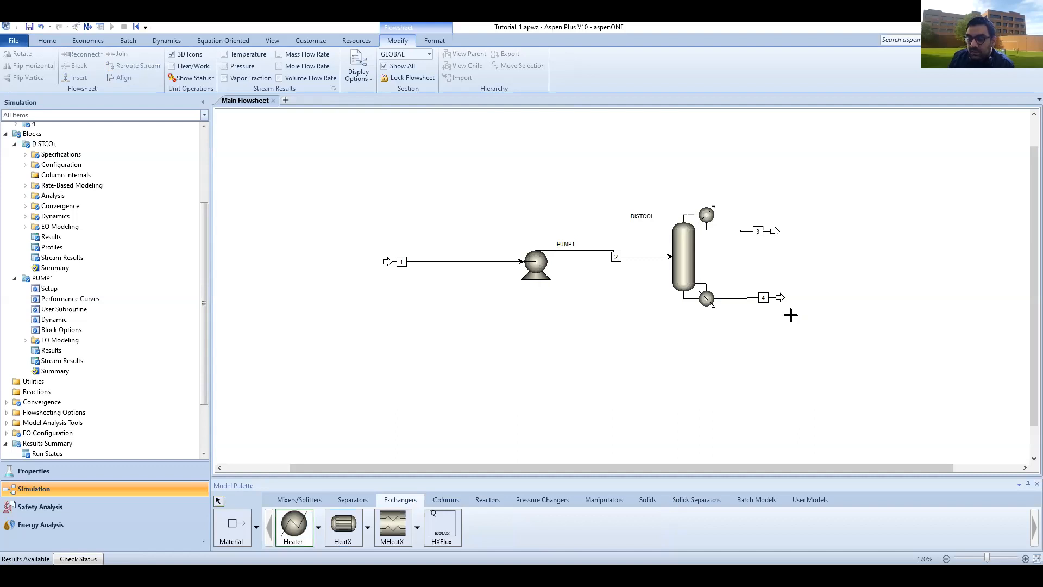
{"action": "left_click", "coordinate": [806, 297]}
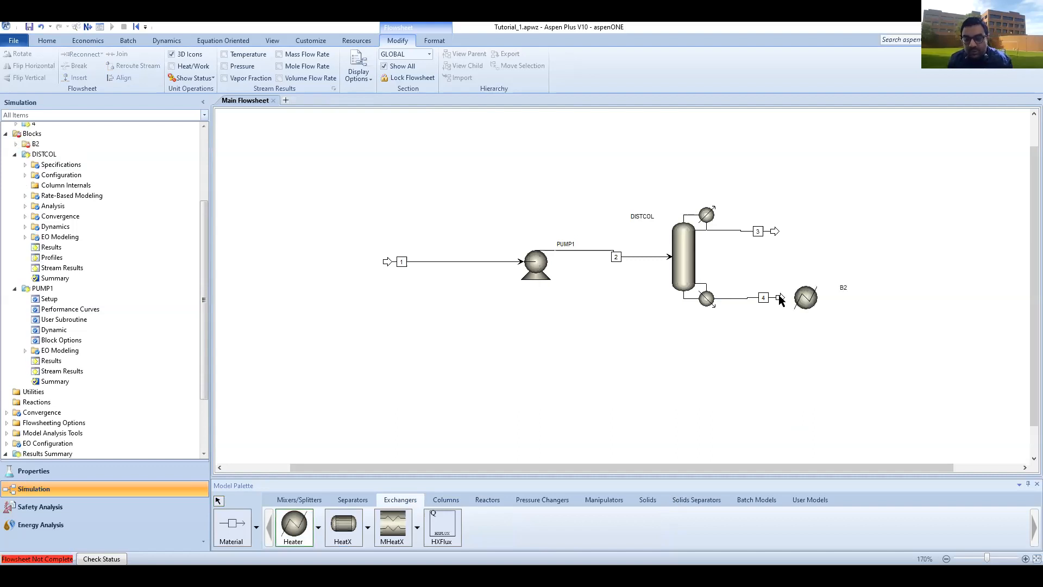
{"action": "key", "text": "Escape"}
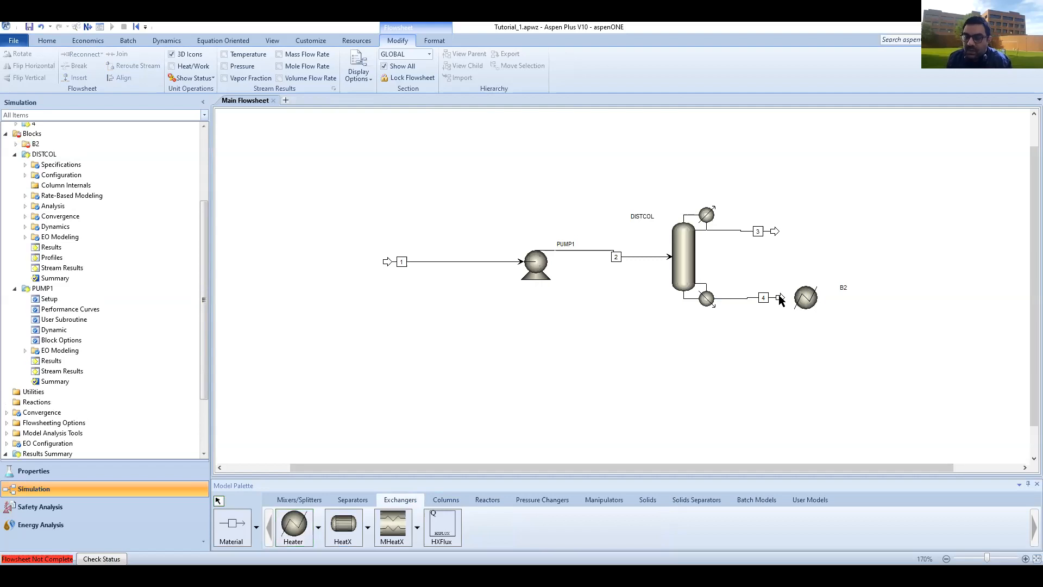
- Reconnect the destination of stream 4 to the feed port of heater block B2
{"action": "right_click", "coordinate": [780, 301]}
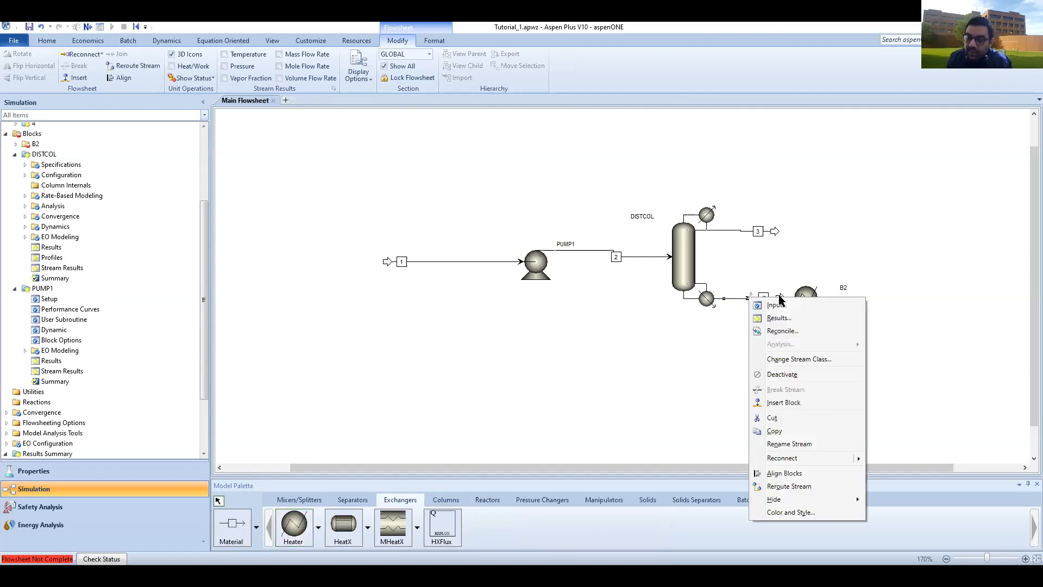
{"action": "key", "text": "Escape"}
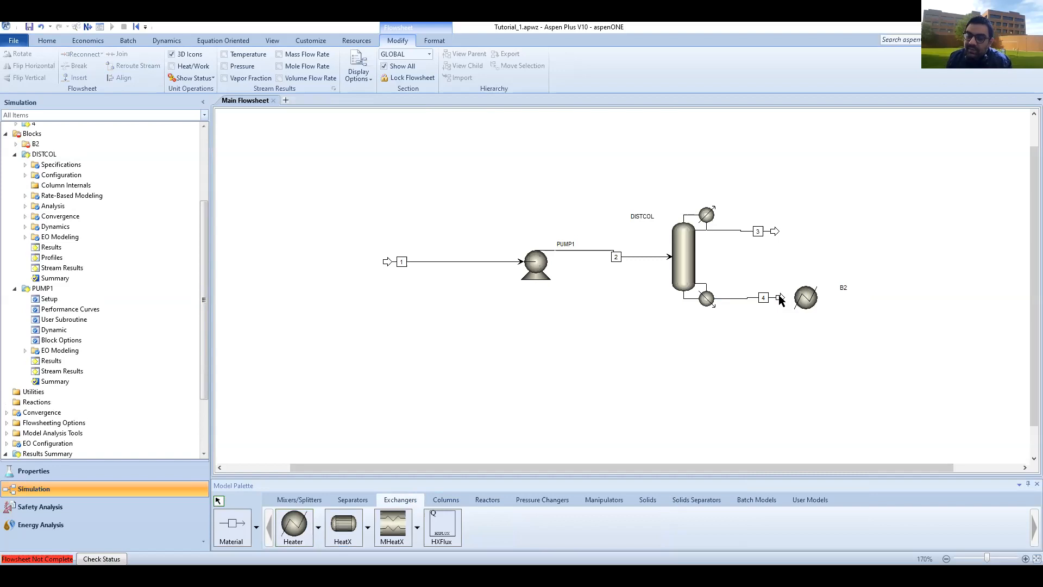
{"action": "right_click", "coordinate": [780, 298]}
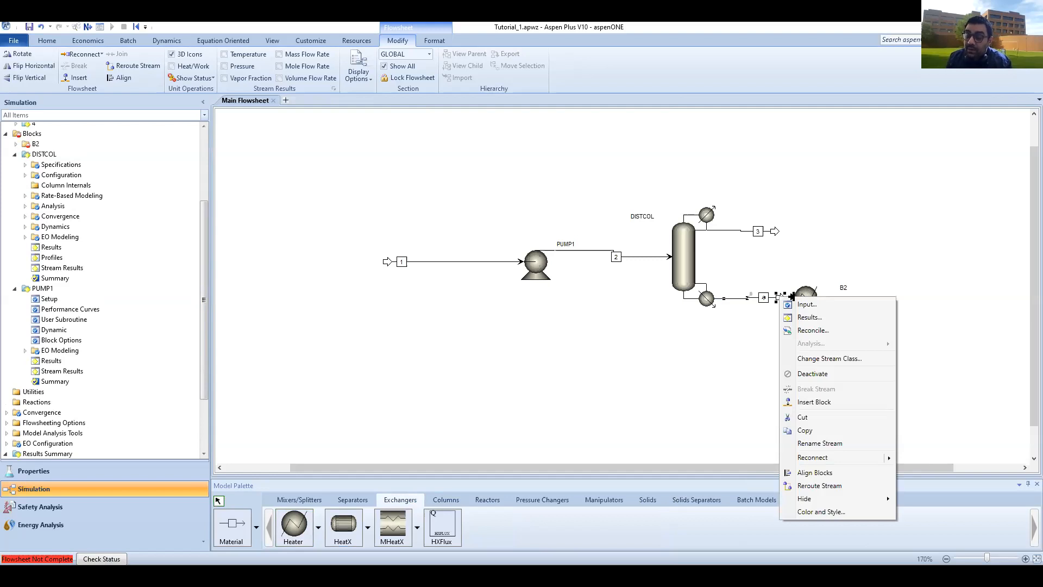
{"action": "mouse_move", "coordinate": [888, 457]}
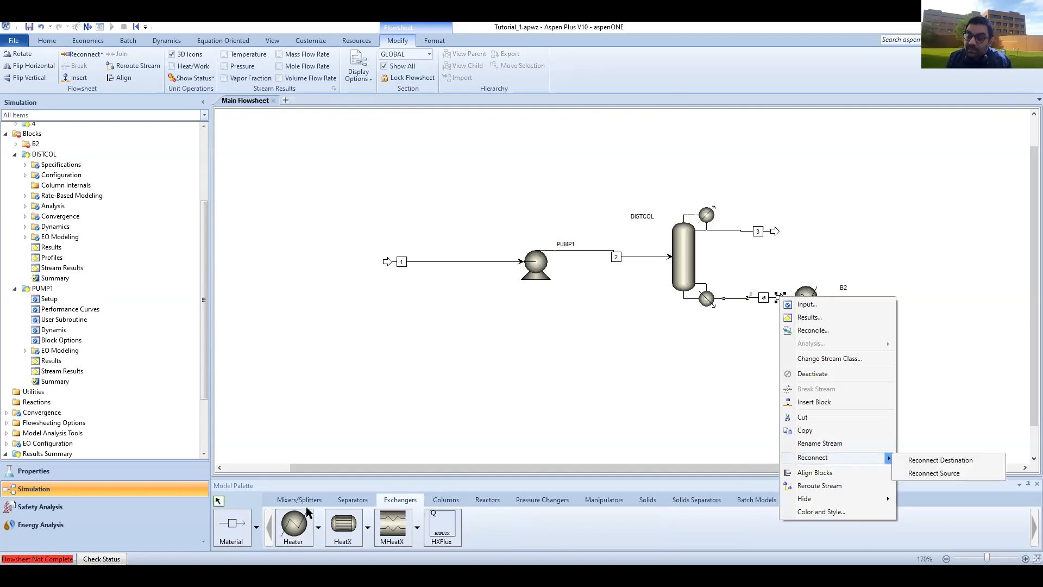
{"action": "left_click", "coordinate": [940, 460]}
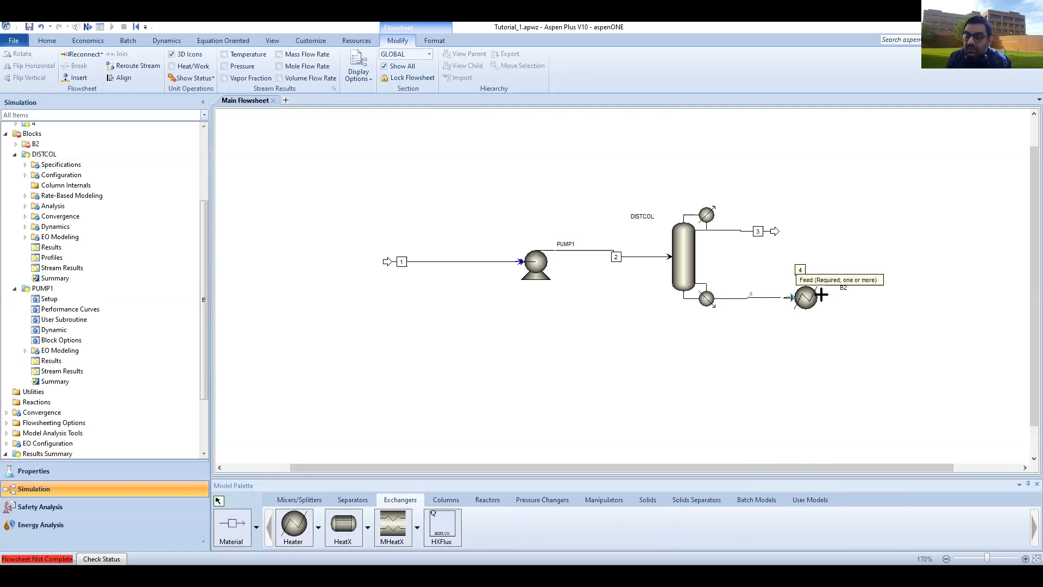
{"action": "left_click", "coordinate": [919, 295]}
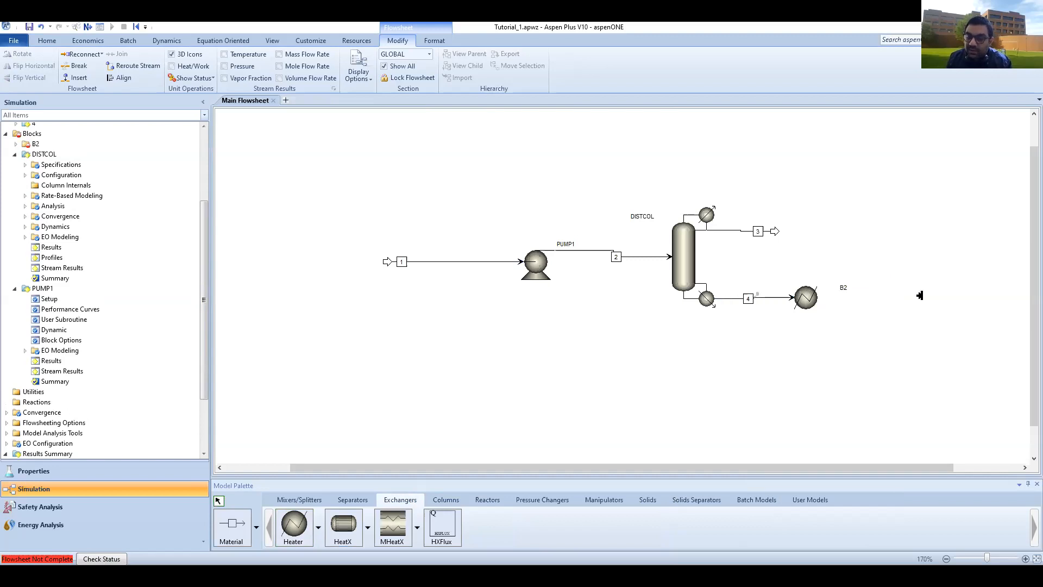
- Add a material product stream leaving the outlet of heater block B2
{"action": "left_click", "coordinate": [232, 527]}
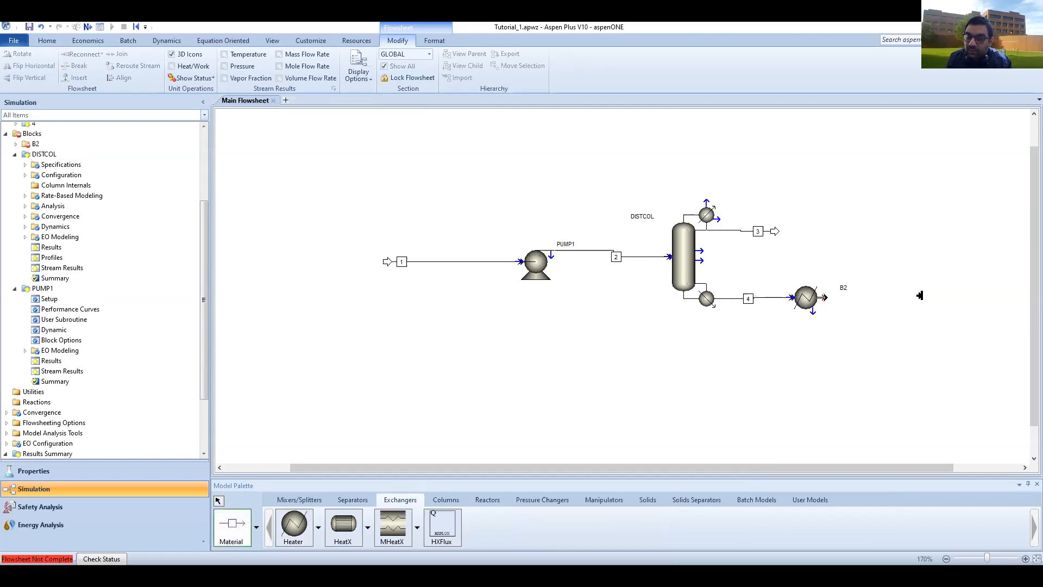
{"action": "left_click", "coordinate": [893, 357]}
{"action": "key", "text": "Escape"}
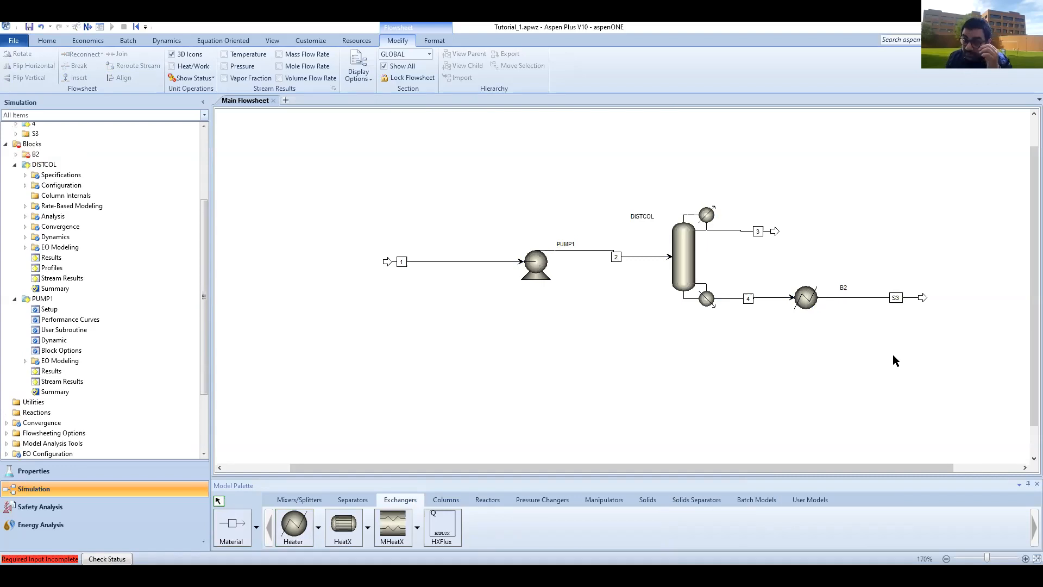
- Rename heater block B2 to HEAT1 and its outlet stream S3 to 5
{"action": "right_click", "coordinate": [809, 302]}
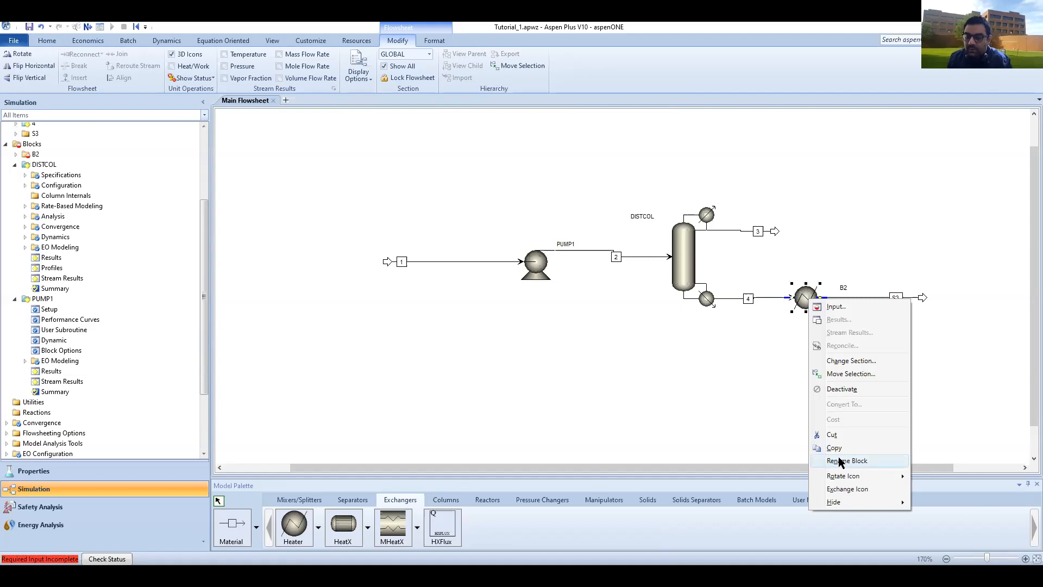
{"action": "left_click", "coordinate": [840, 462]}
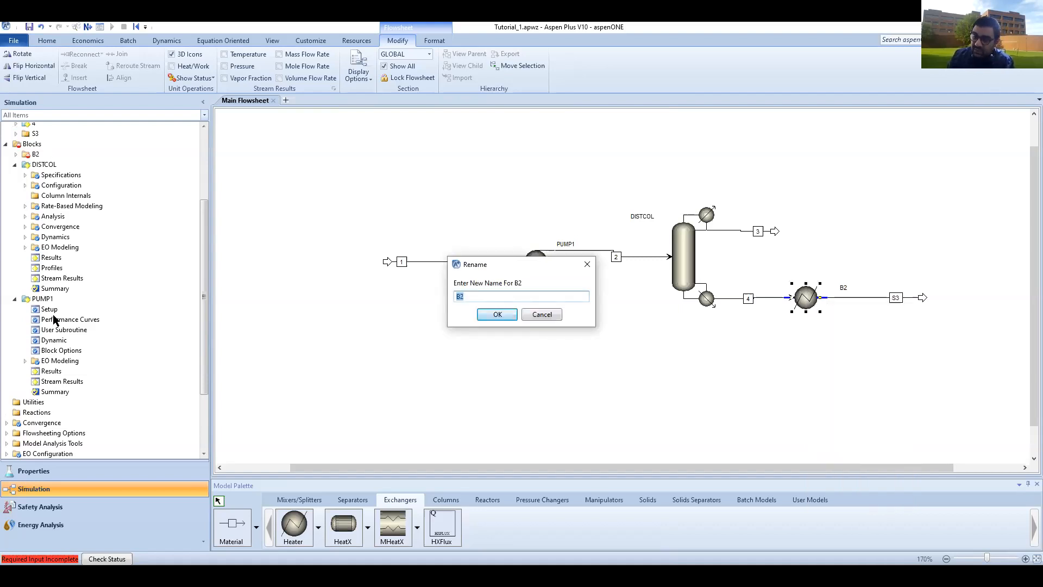
{"action": "type", "text": "HEAT"}
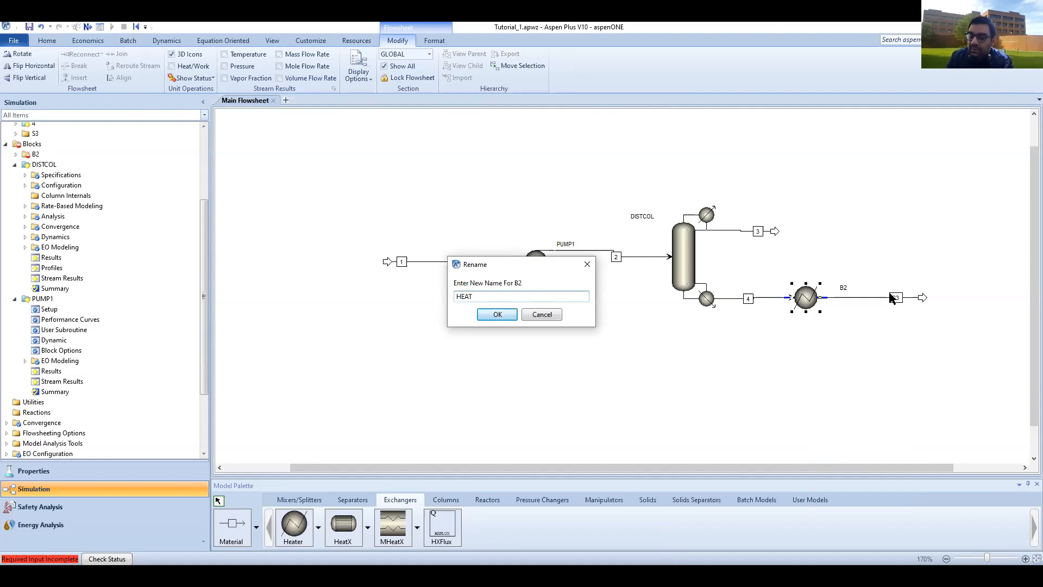
{"action": "type", "text": "1"}
{"action": "key", "text": "Return"}
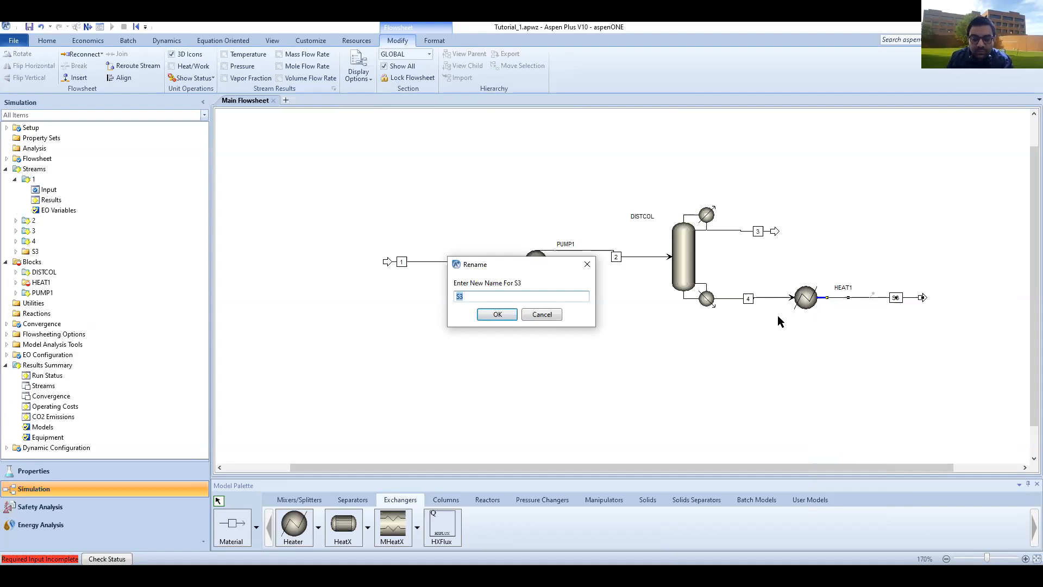
{"action": "type", "text": "5"}
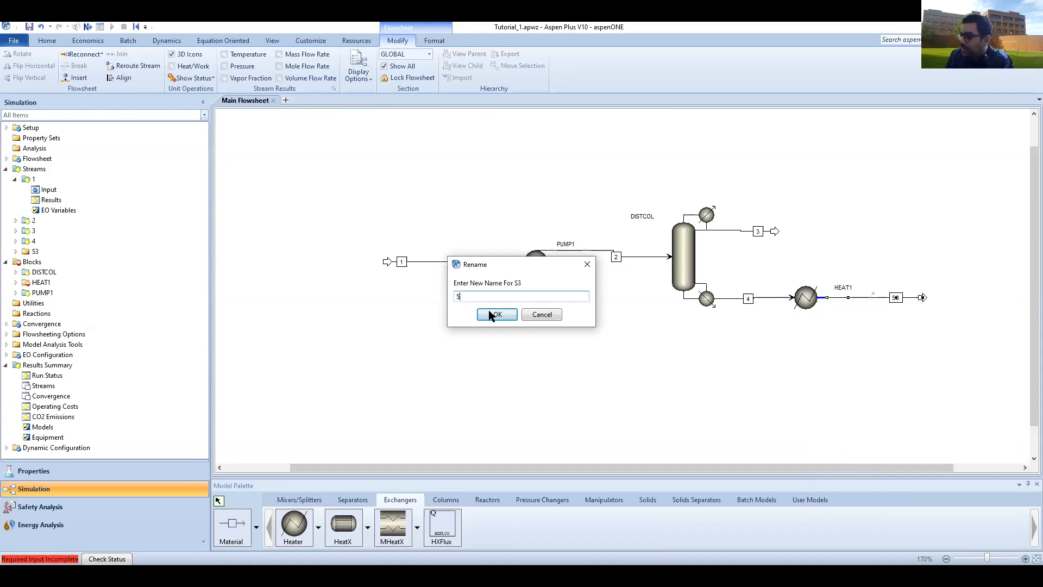
{"action": "key", "text": "Return"}
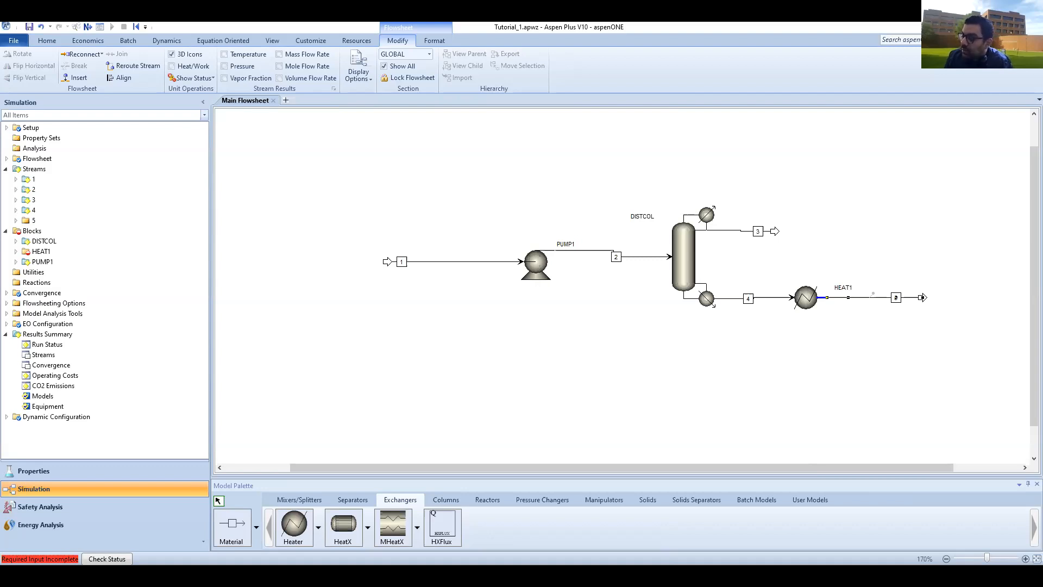
- Open the HEAT1 block's input and set its outlet temperature to 25 °C
{"action": "left_click", "coordinate": [802, 295]}
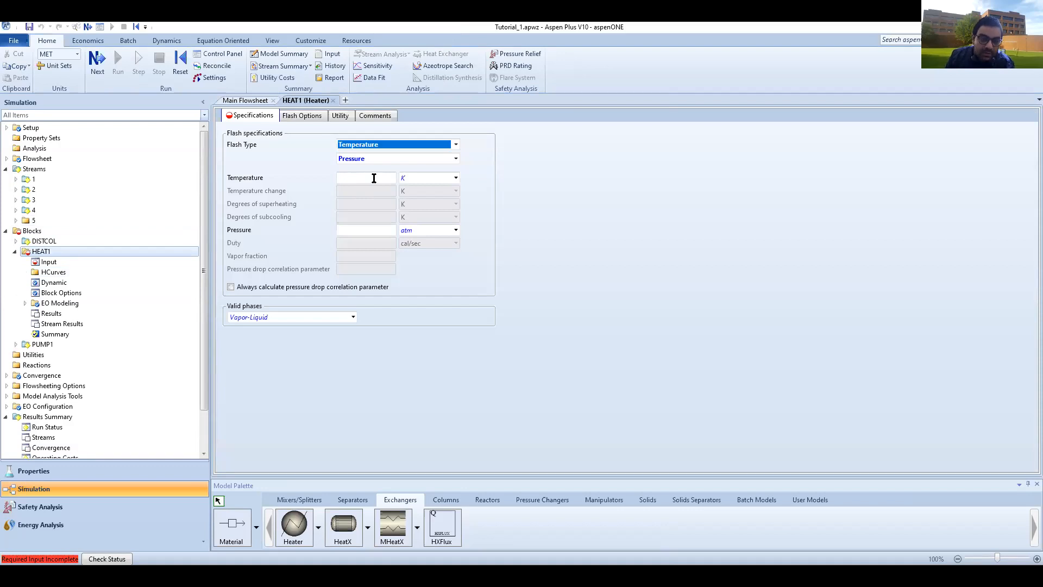
{"action": "left_click", "coordinate": [374, 178]}
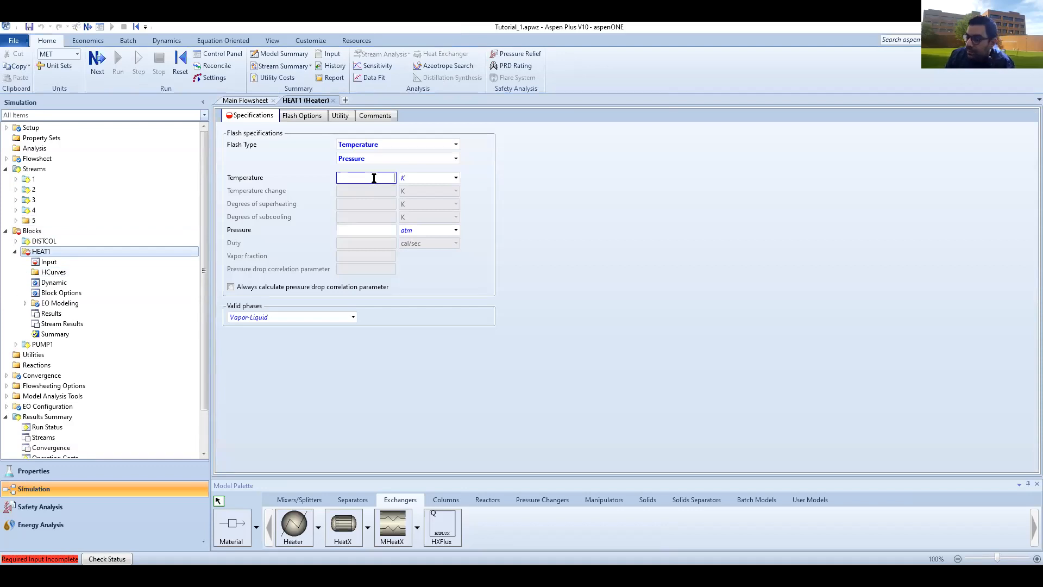
{"action": "left_click", "coordinate": [412, 177]}
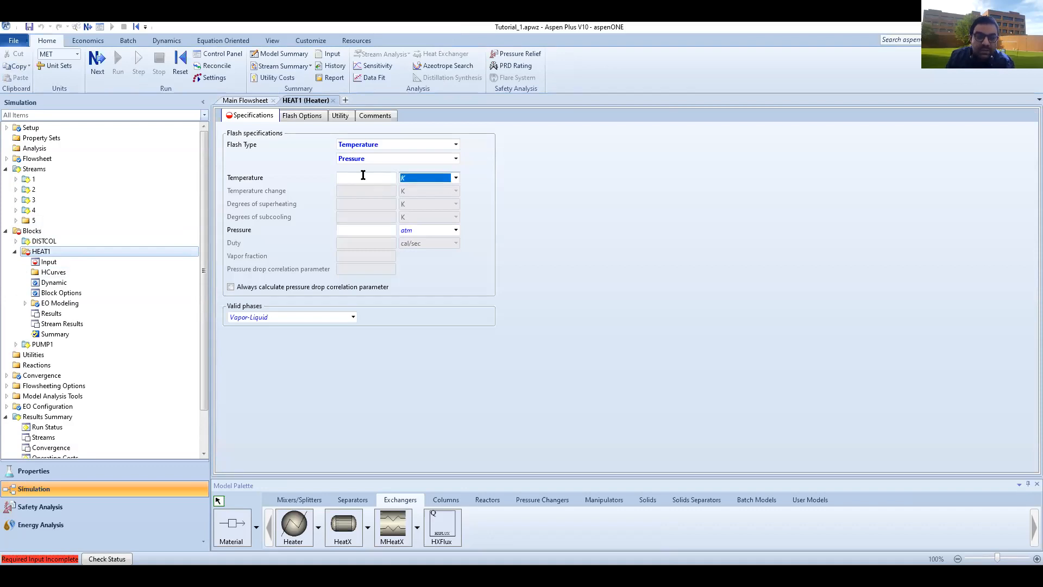
{"action": "left_click", "coordinate": [455, 178]}
{"action": "left_click", "coordinate": [414, 188]}
{"action": "left_click", "coordinate": [363, 175]}
{"action": "type", "text": "25"}
{"action": "key", "text": "Return"}
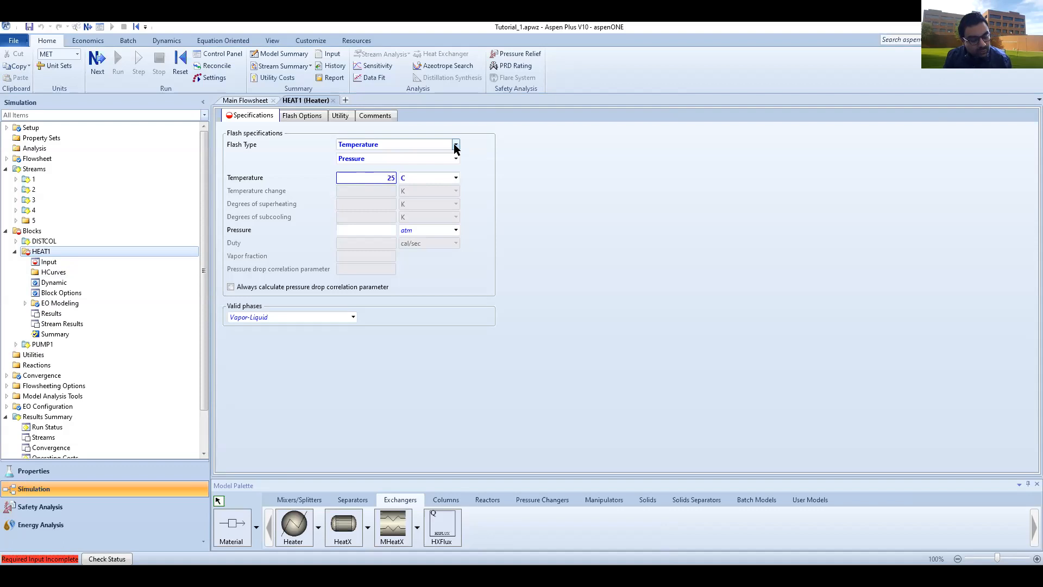
- Examine the options available for both of HEAT1's flash type specifications, keeping Temperature and Pressure selected
{"action": "left_click", "coordinate": [455, 146]}
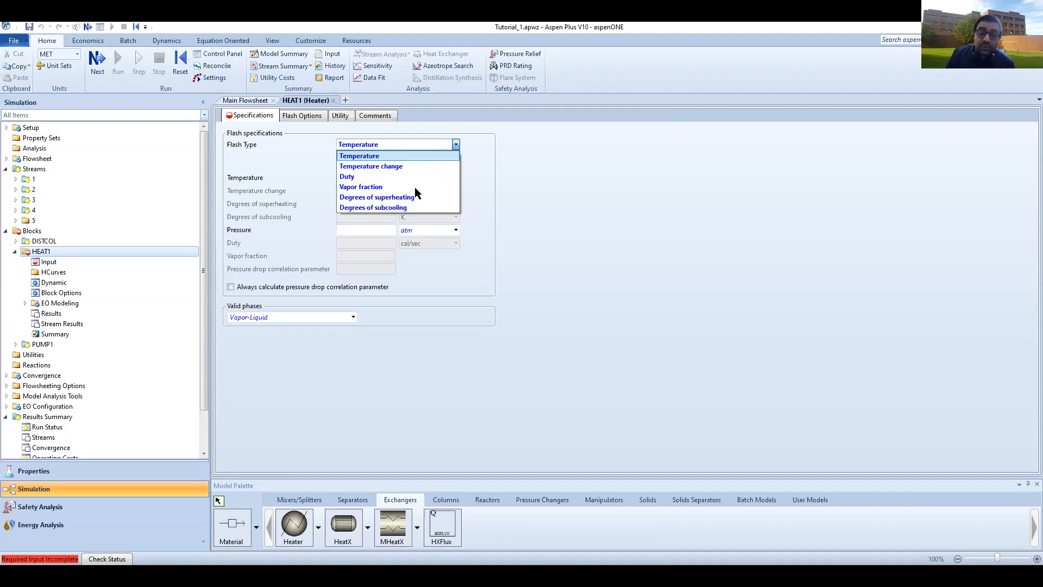
{"action": "left_click", "coordinate": [560, 196]}
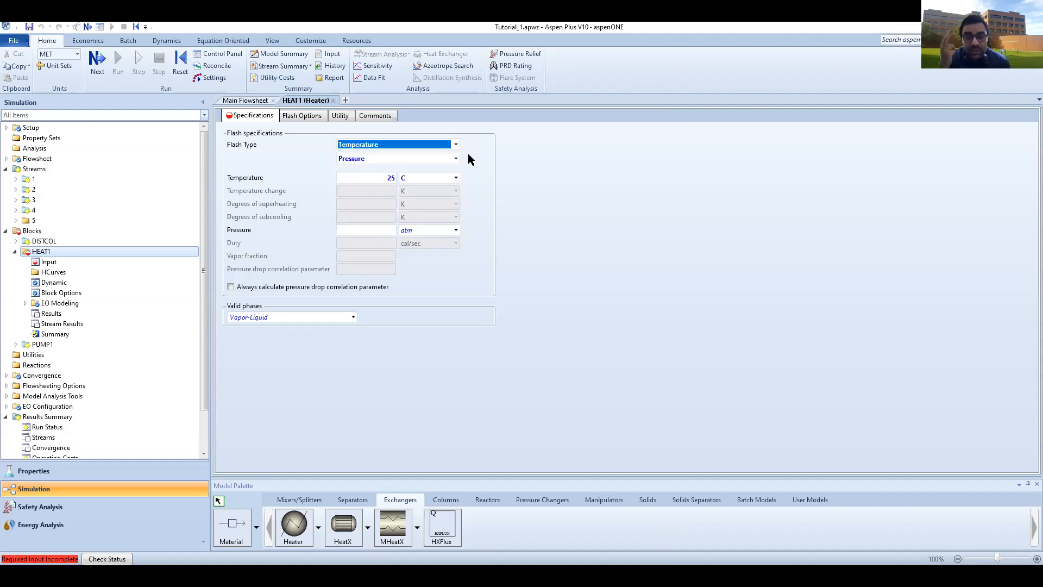
{"action": "left_click", "coordinate": [410, 148]}
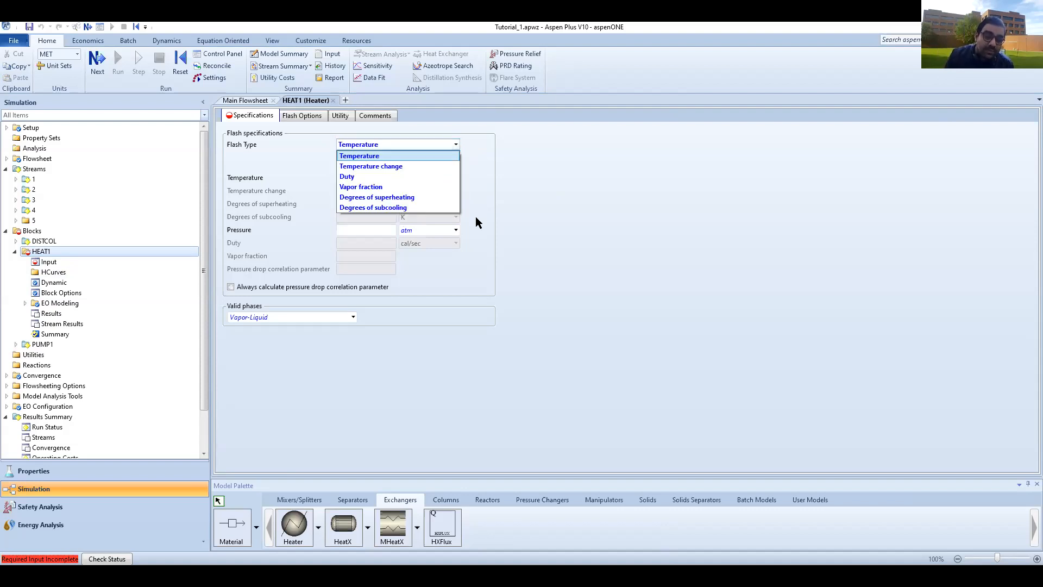
{"action": "left_click", "coordinate": [391, 155]}
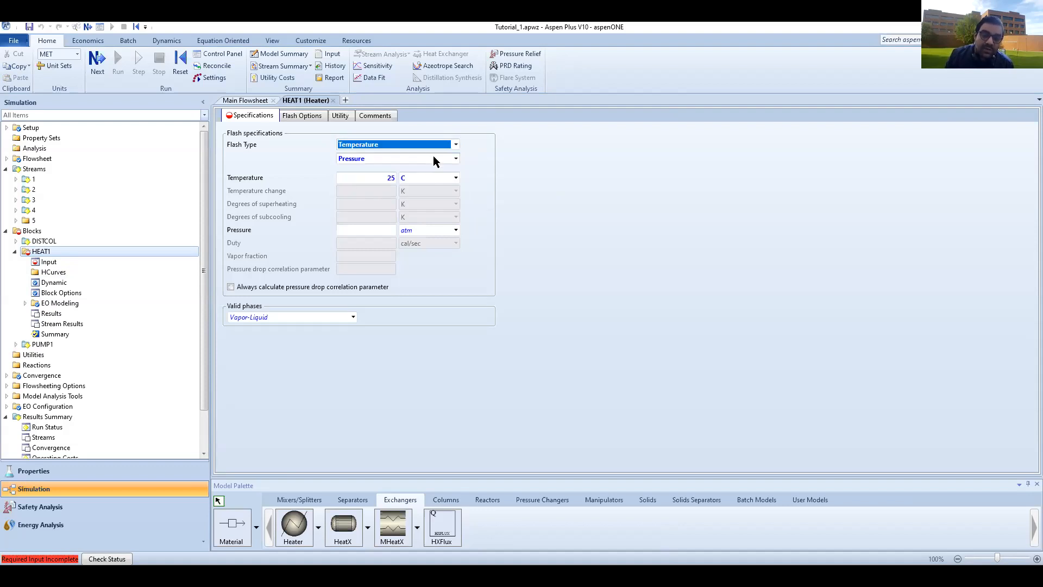
{"action": "key", "text": "Tab"}
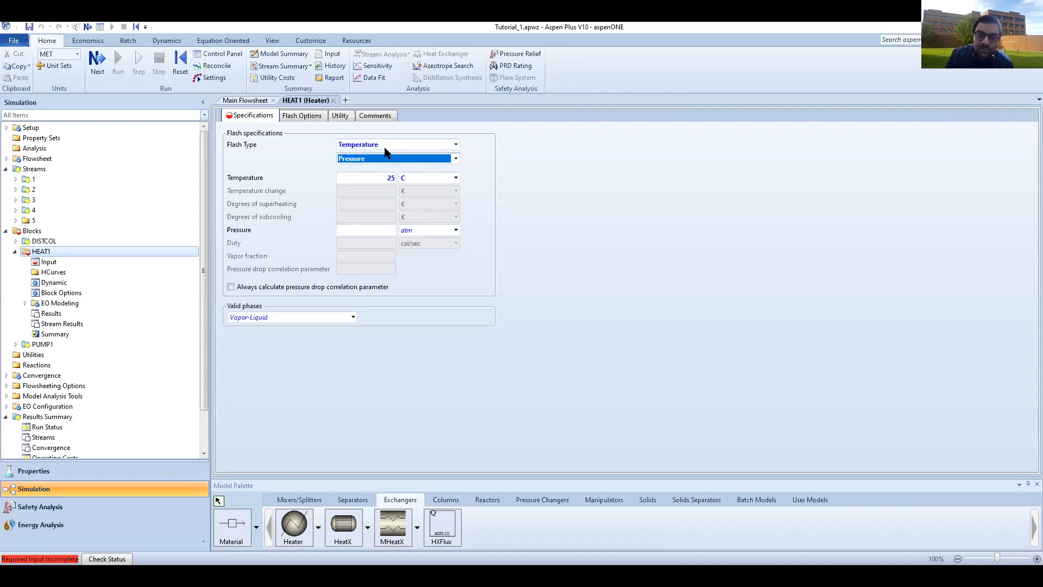
{"action": "left_click", "coordinate": [454, 144]}
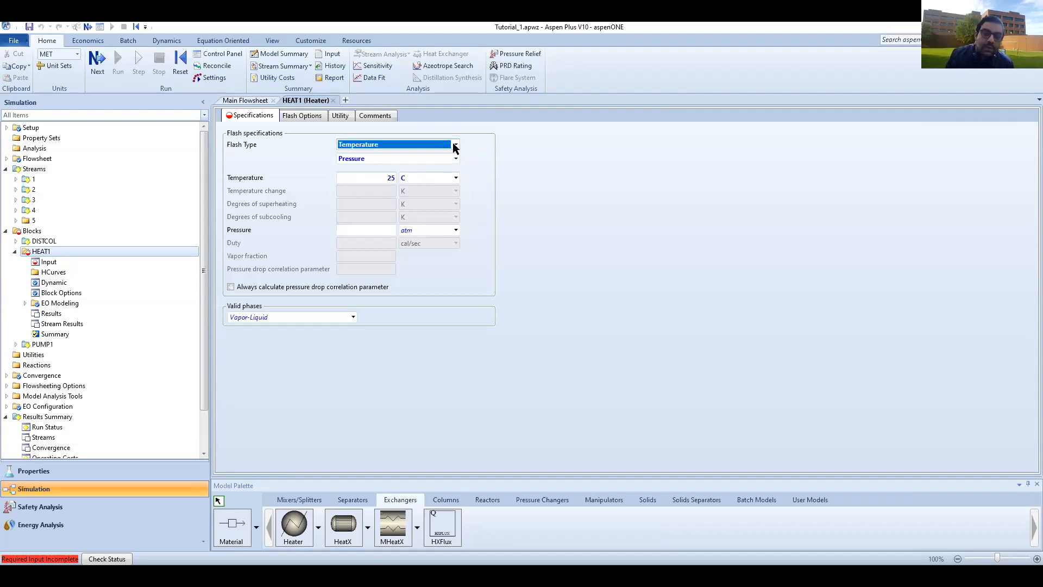
{"action": "left_click", "coordinate": [453, 145]}
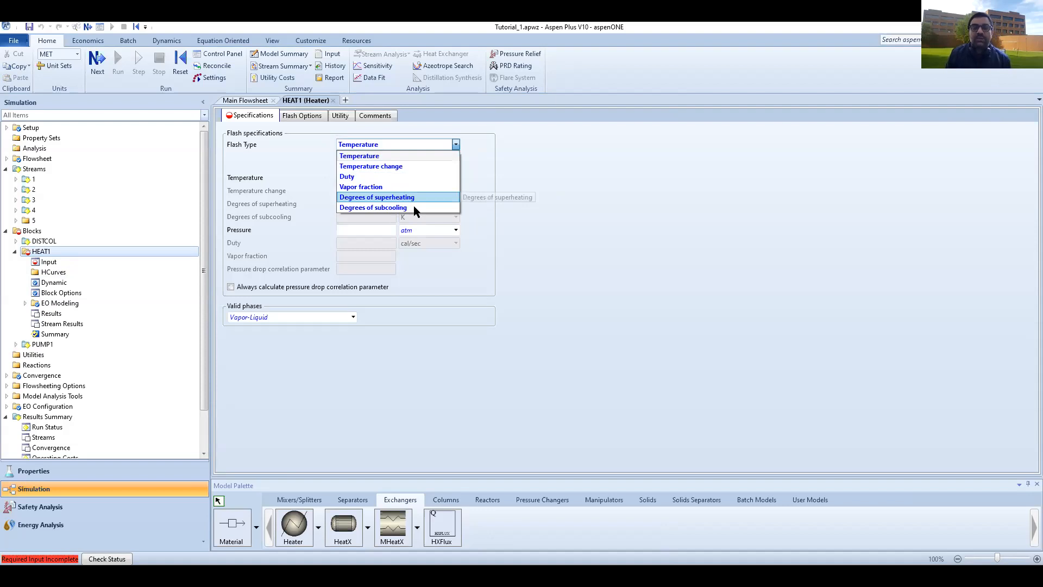
{"action": "left_click", "coordinate": [395, 157]}
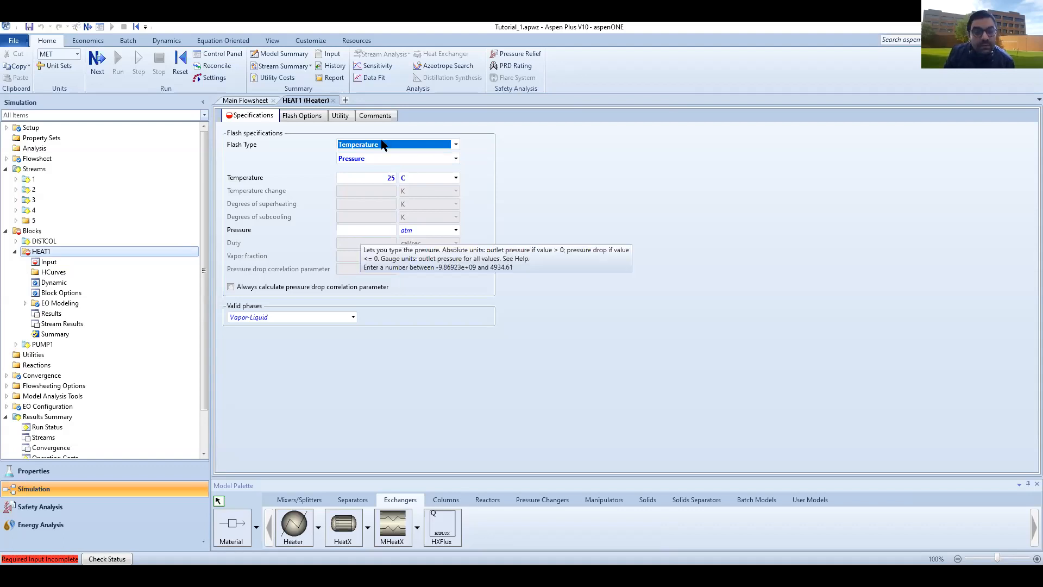
{"action": "left_click", "coordinate": [366, 158]}
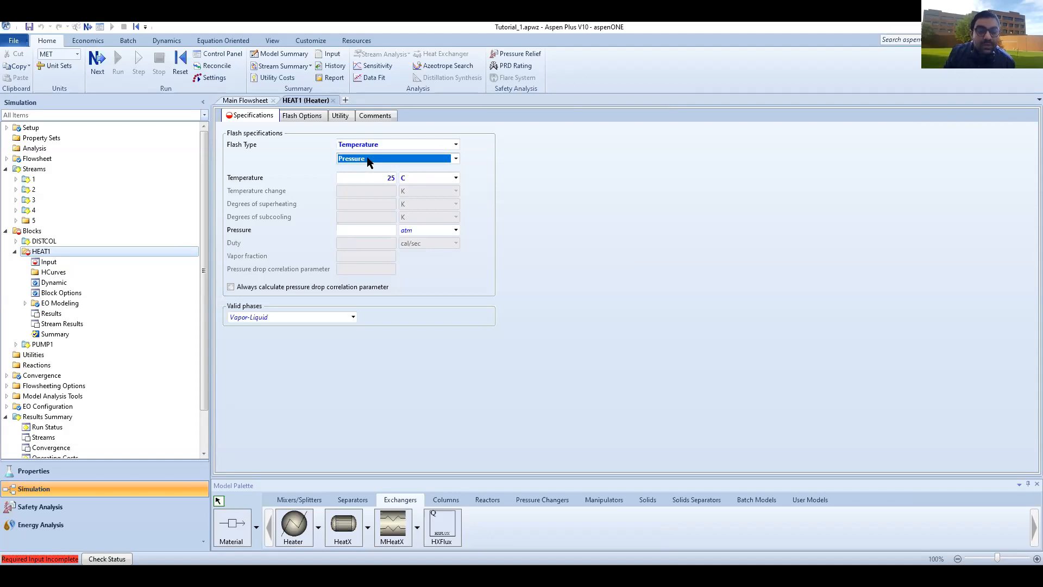
{"action": "left_click", "coordinate": [366, 159]}
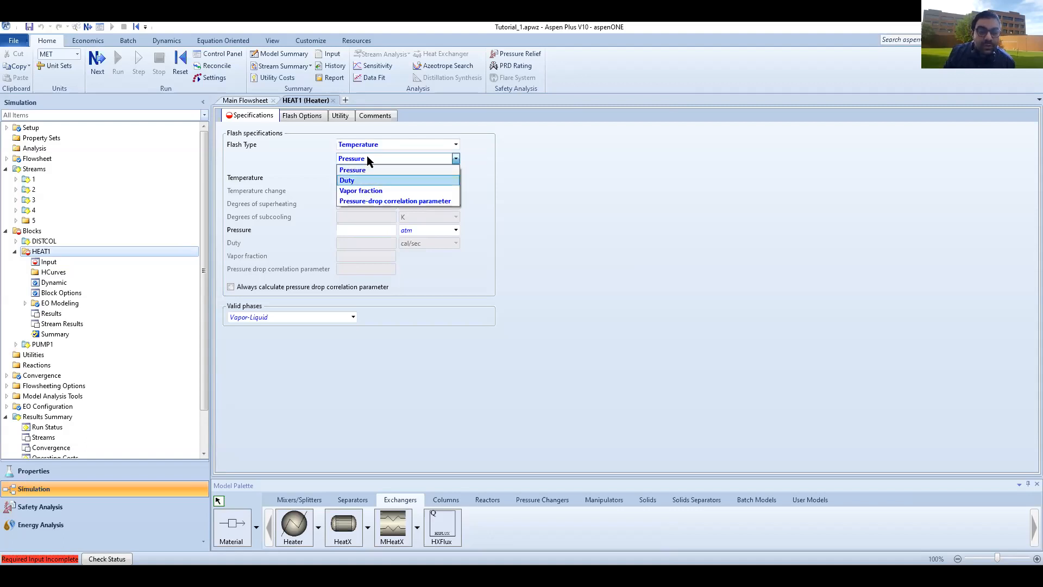
{"action": "key", "text": "Down"}
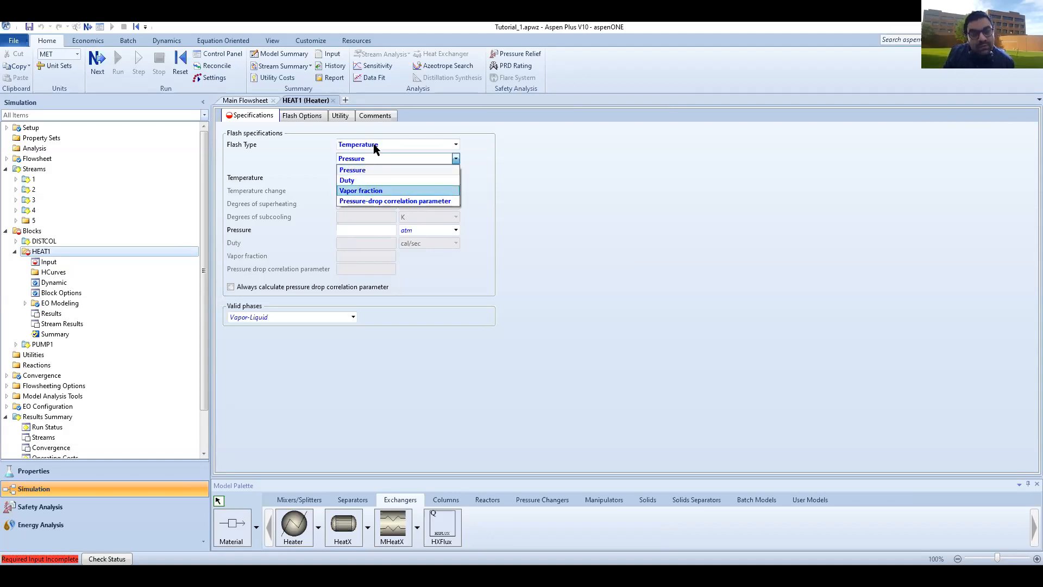
{"action": "left_click", "coordinate": [374, 147]}
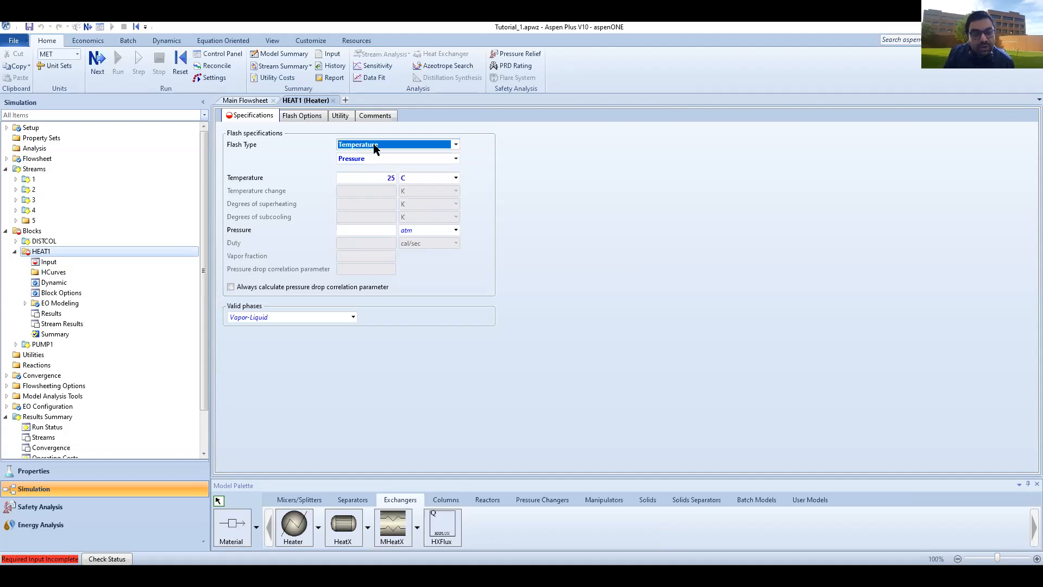
{"action": "left_click", "coordinate": [456, 145]}
{"action": "left_click", "coordinate": [540, 165]}
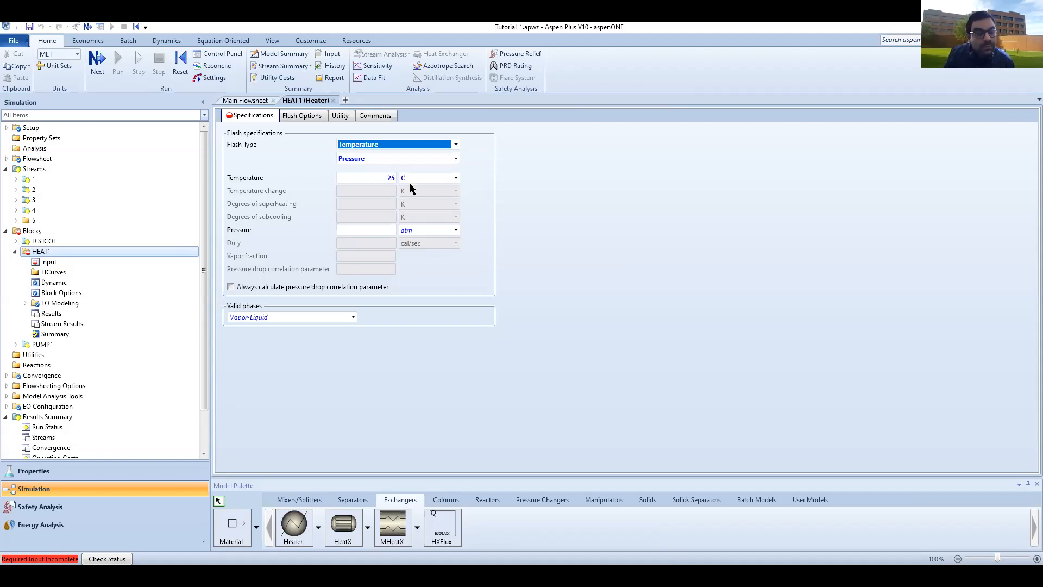
- Open the results of stream 4 and display its pressure in bar to check HEAT1's inlet pressure
{"action": "left_click", "coordinate": [349, 232]}
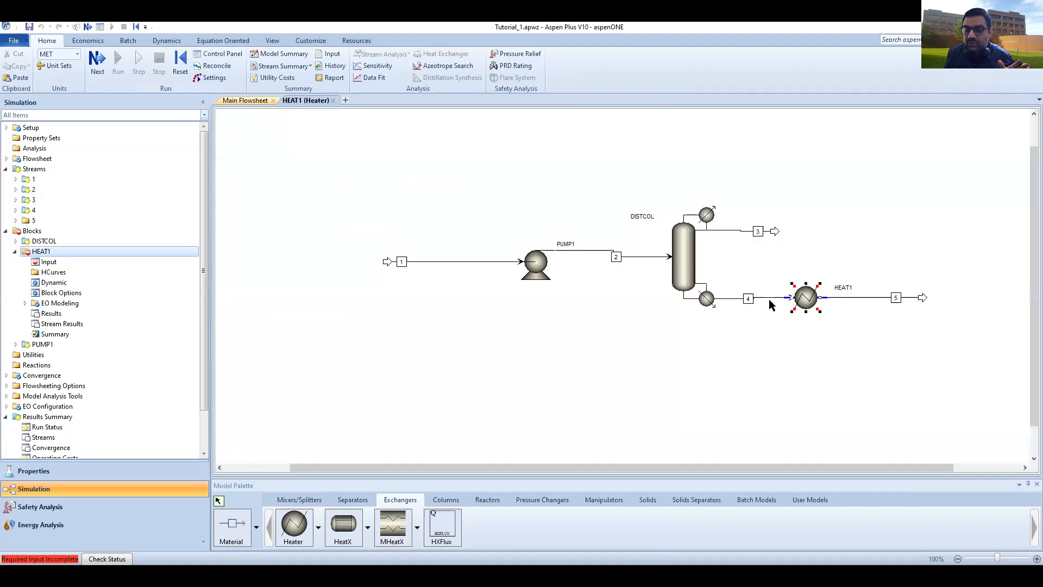
{"action": "left_click", "coordinate": [769, 298]}
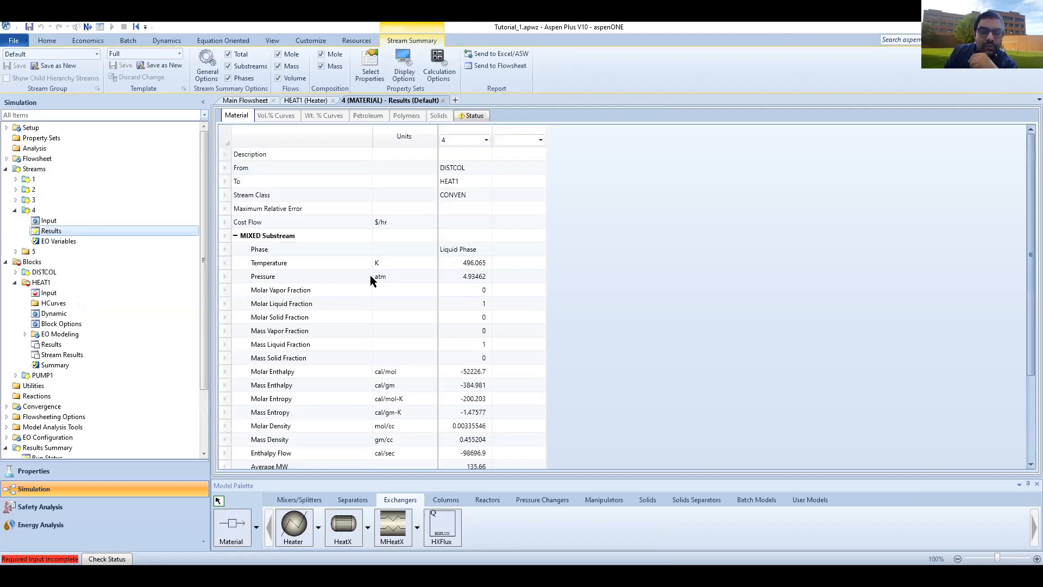
{"action": "left_click", "coordinate": [434, 278]}
{"action": "left_click", "coordinate": [434, 278]}
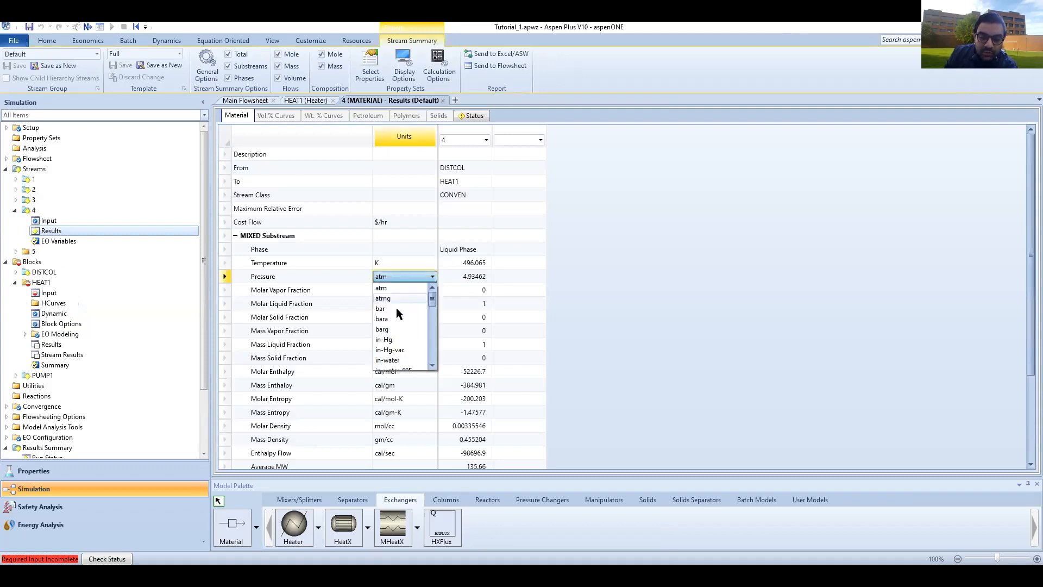
{"action": "left_click", "coordinate": [402, 310]}
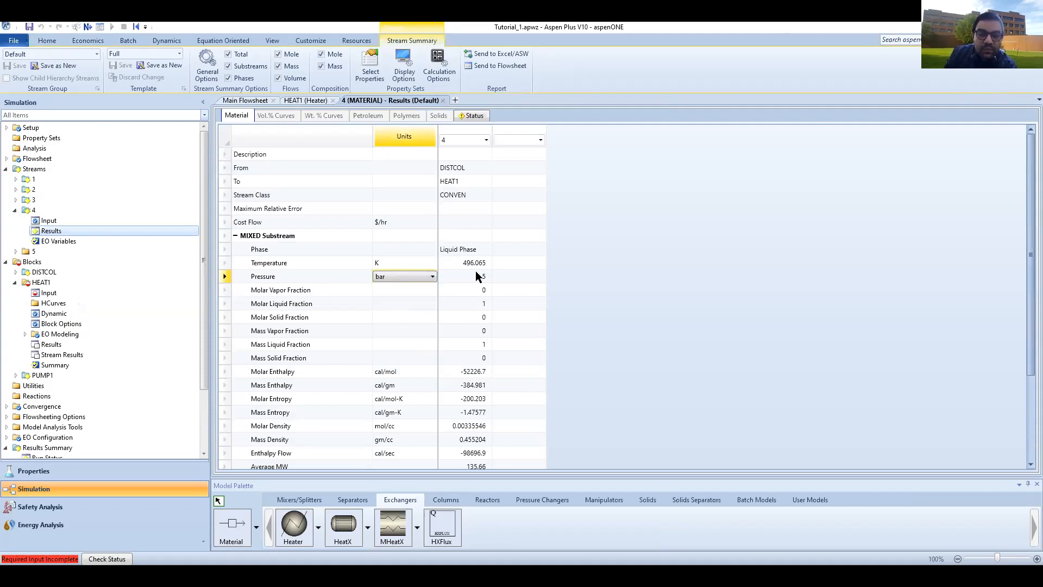
- Return to the HEAT1 specifications and set the outlet pressure to 5 bar
{"action": "left_click", "coordinate": [300, 103]}
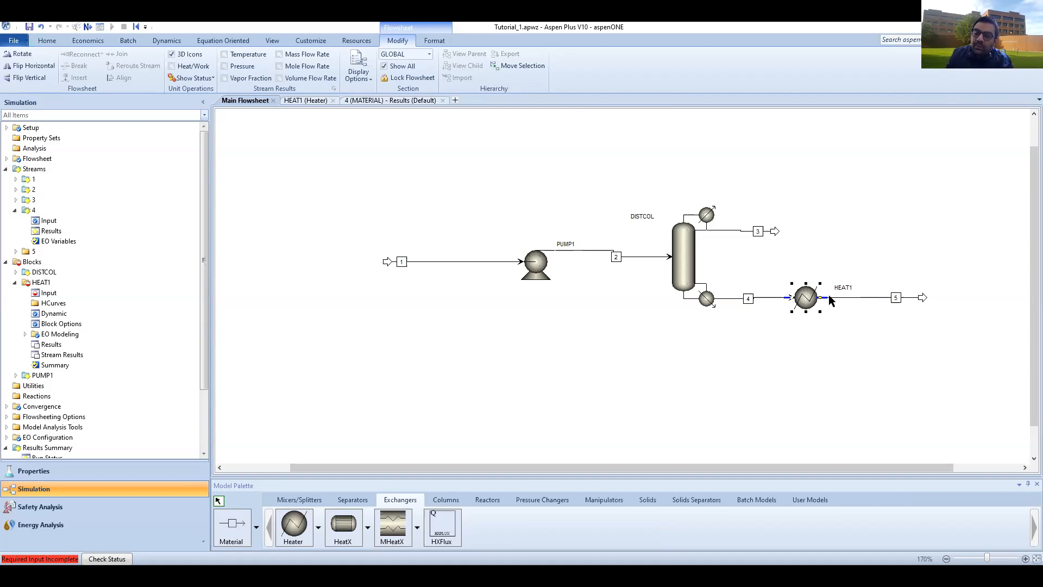
{"action": "left_click", "coordinate": [309, 105]}
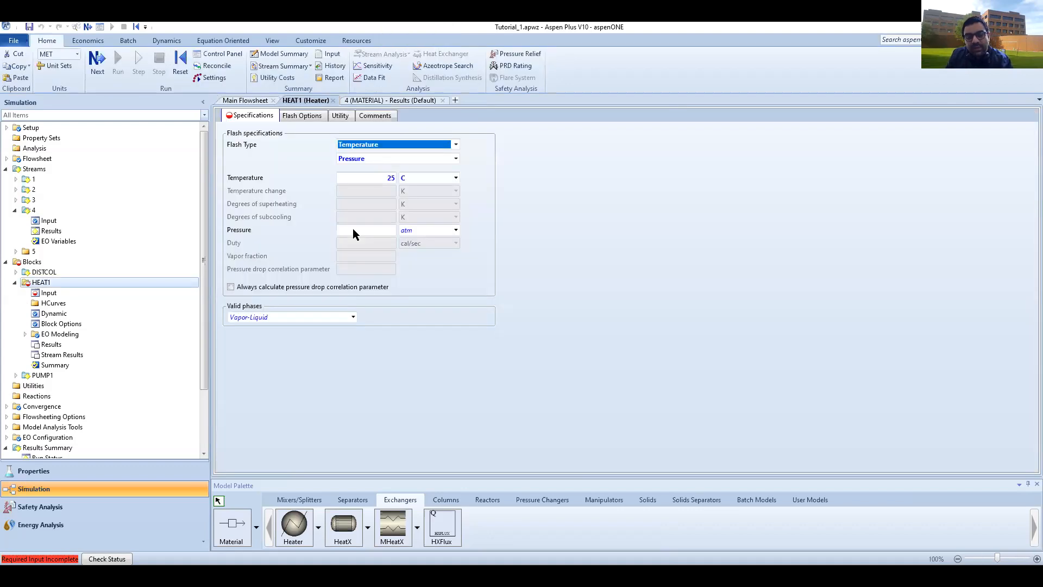
{"action": "left_click", "coordinate": [381, 232]}
{"action": "type", "text": "5"}
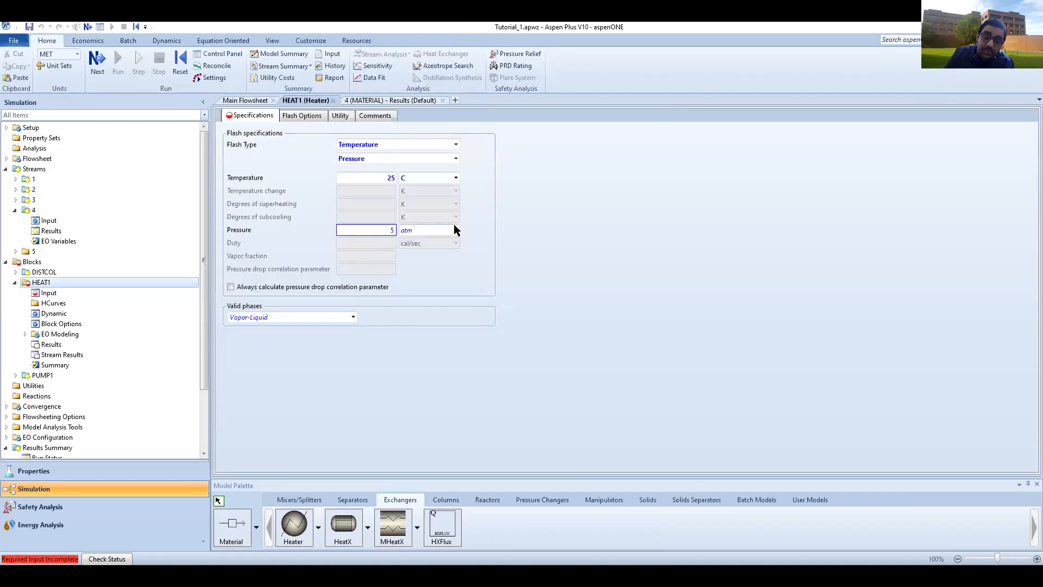
{"action": "left_click", "coordinate": [455, 230]}
{"action": "left_click", "coordinate": [428, 265]}
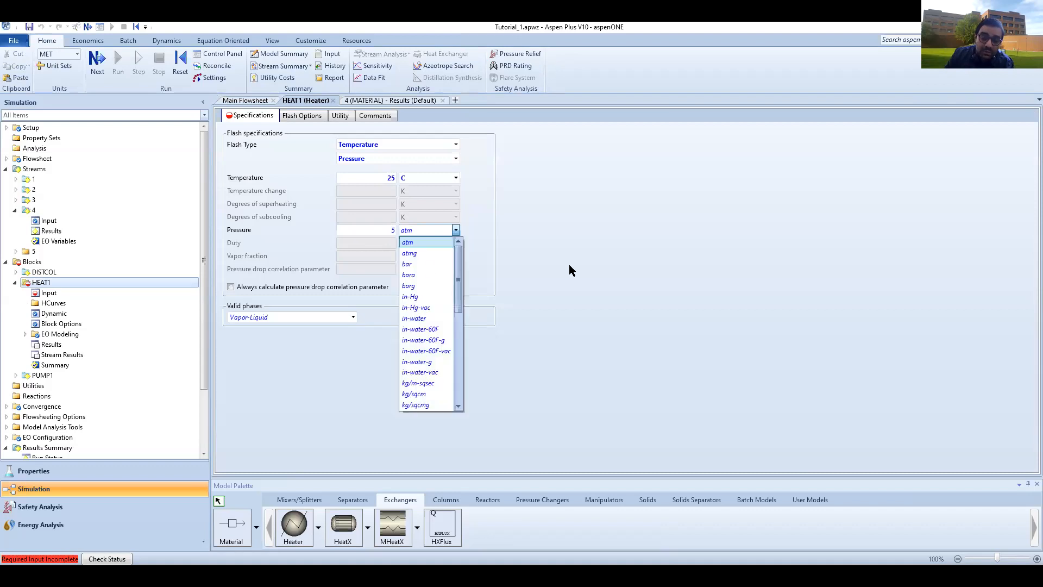
- Try a pressure-drop correlation parameter of 0 as HEAT1's second flash specification, and switch it back to Pressure
{"action": "left_click", "coordinate": [435, 165]}
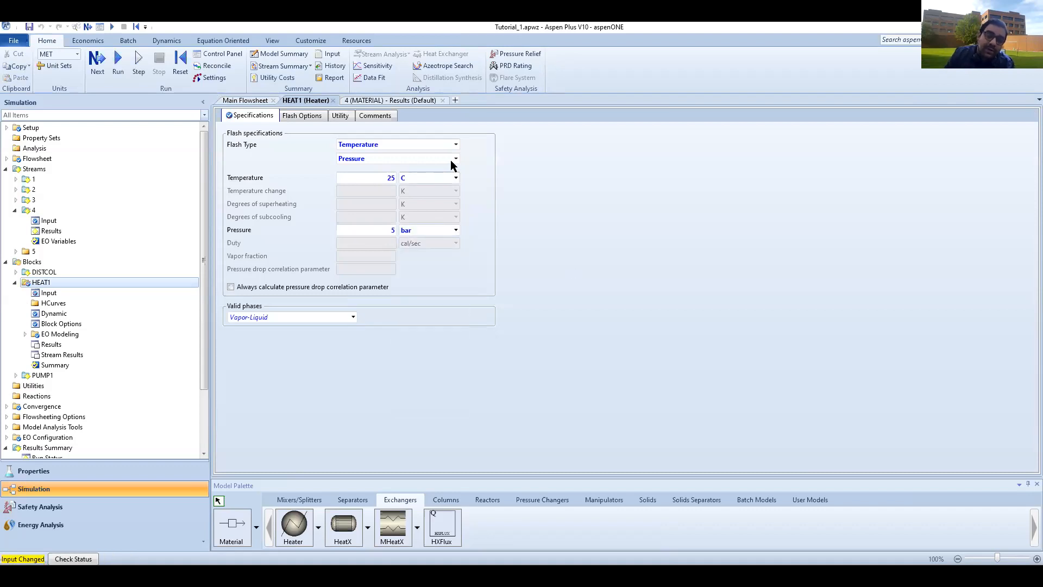
{"action": "left_click", "coordinate": [455, 159]}
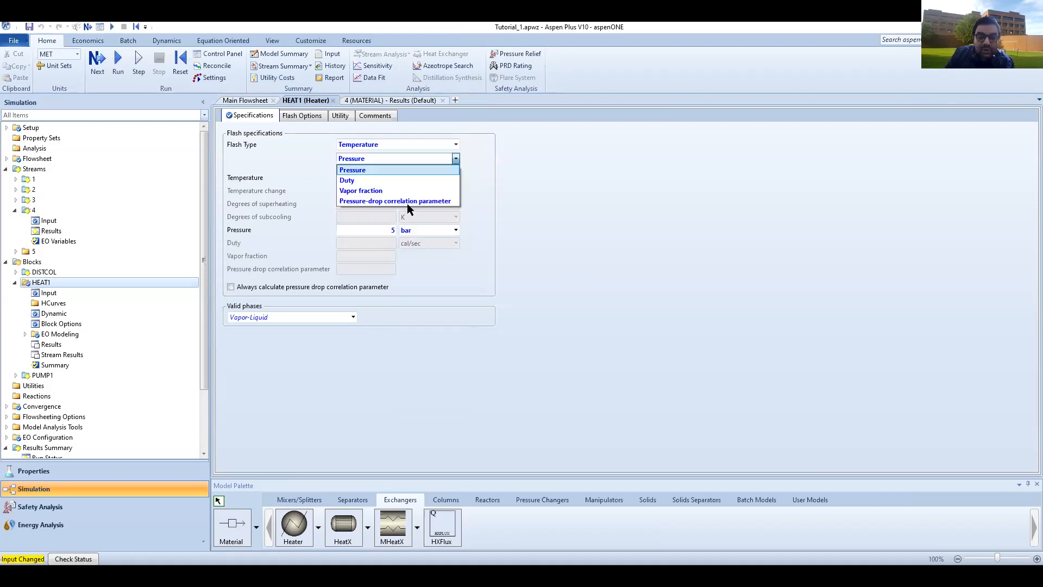
{"action": "left_click", "coordinate": [430, 200]}
{"action": "left_click", "coordinate": [358, 270]}
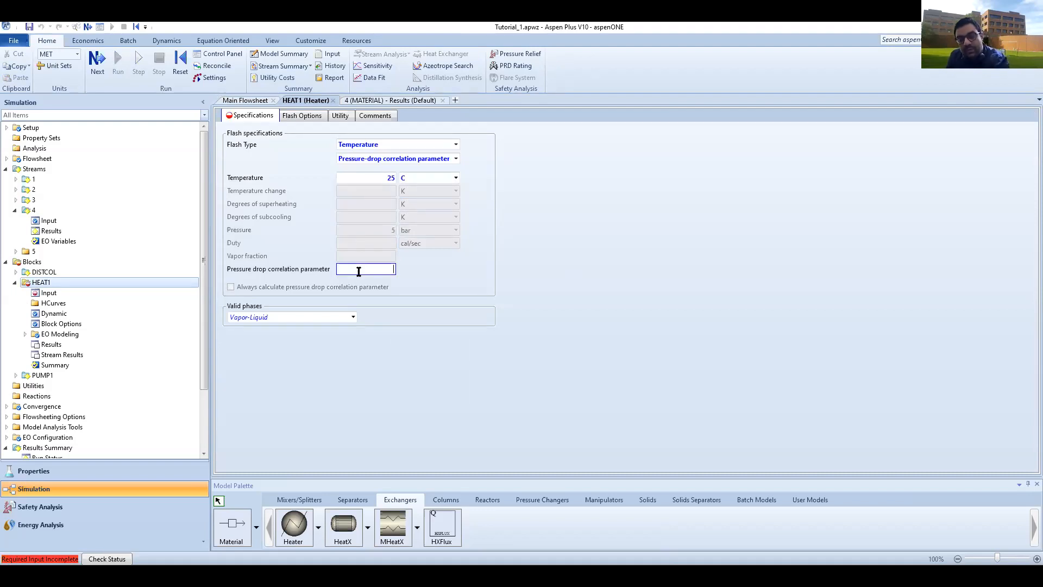
{"action": "left_click", "coordinate": [456, 162]}
{"action": "left_click", "coordinate": [455, 160]}
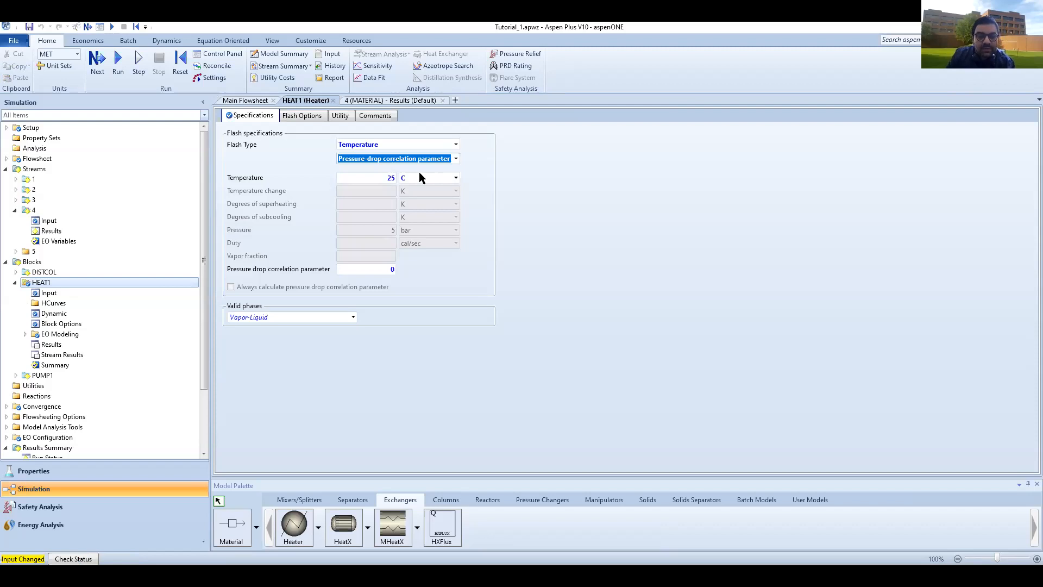
{"action": "left_click", "coordinate": [408, 178]}
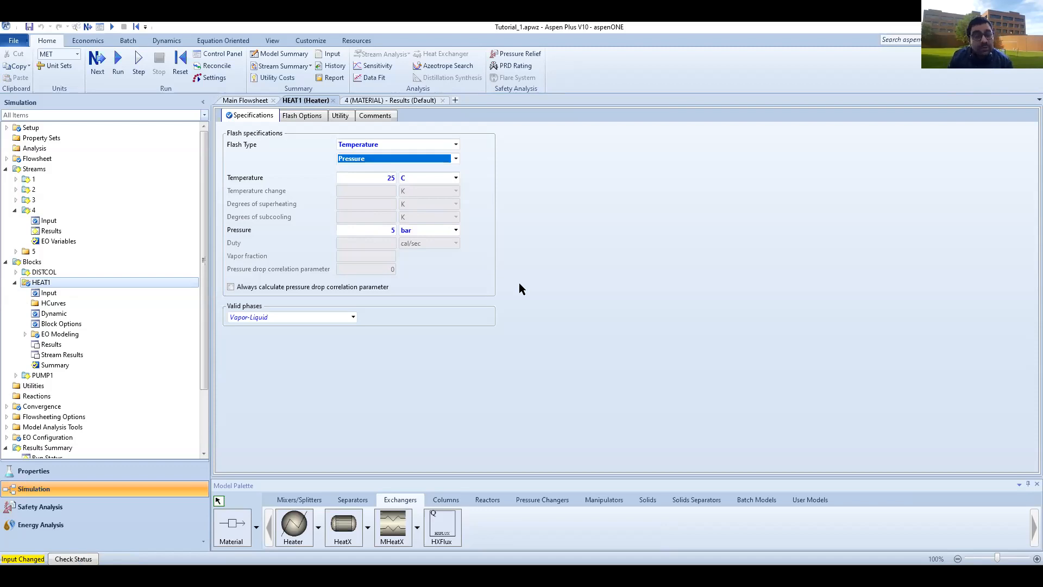
{"action": "left_click", "coordinate": [560, 286]}
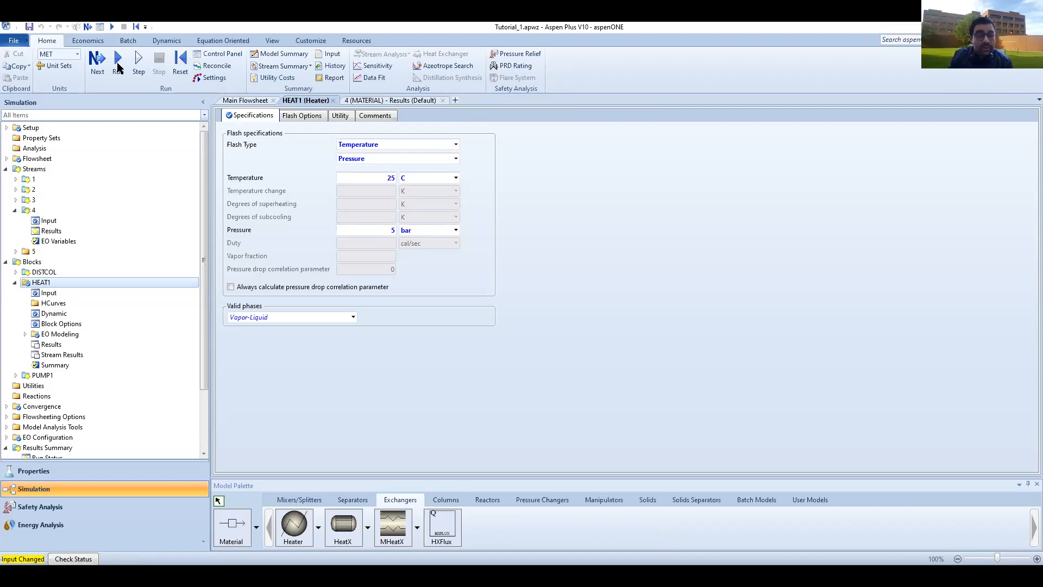
- Run the simulation with the completed HEAT1 specifications
{"action": "left_click", "coordinate": [117, 68]}
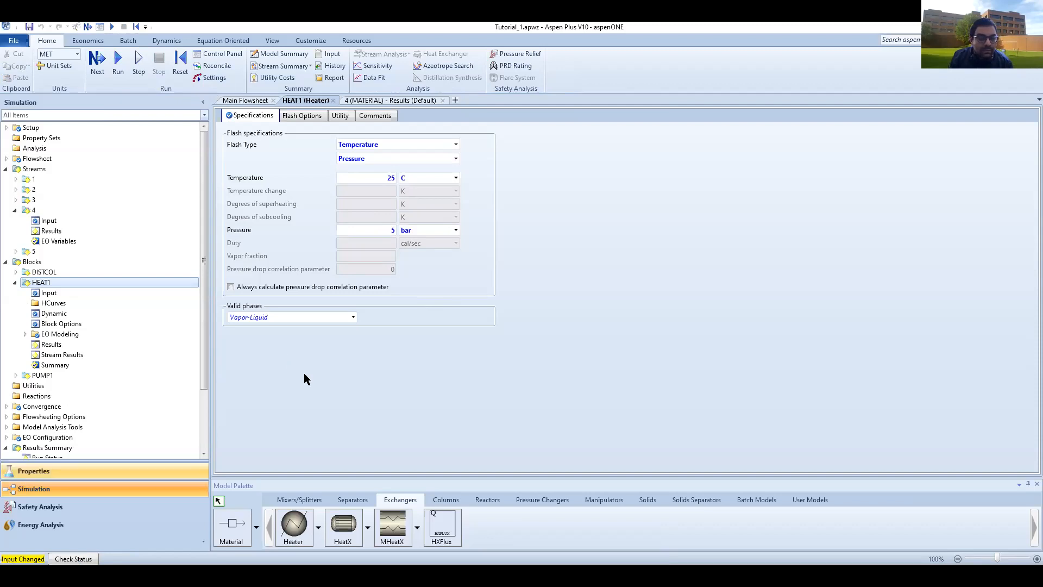
{"action": "left_click", "coordinate": [97, 62]}
{"action": "left_click", "coordinate": [572, 319]}
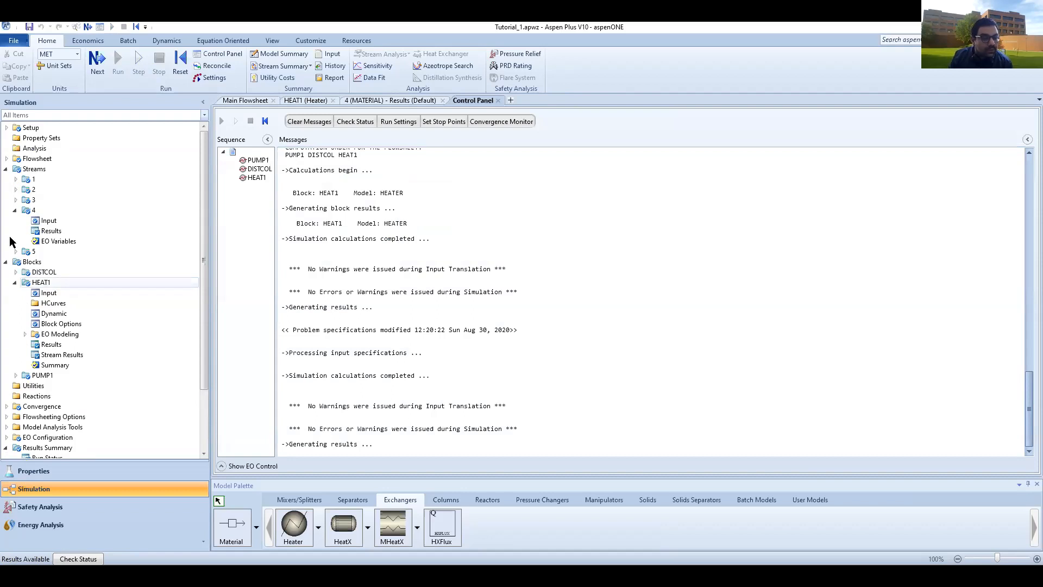
- Open the results of the HEAT1 block and display its heat duty in GJ/hr
{"action": "double_click", "coordinate": [41, 344]}
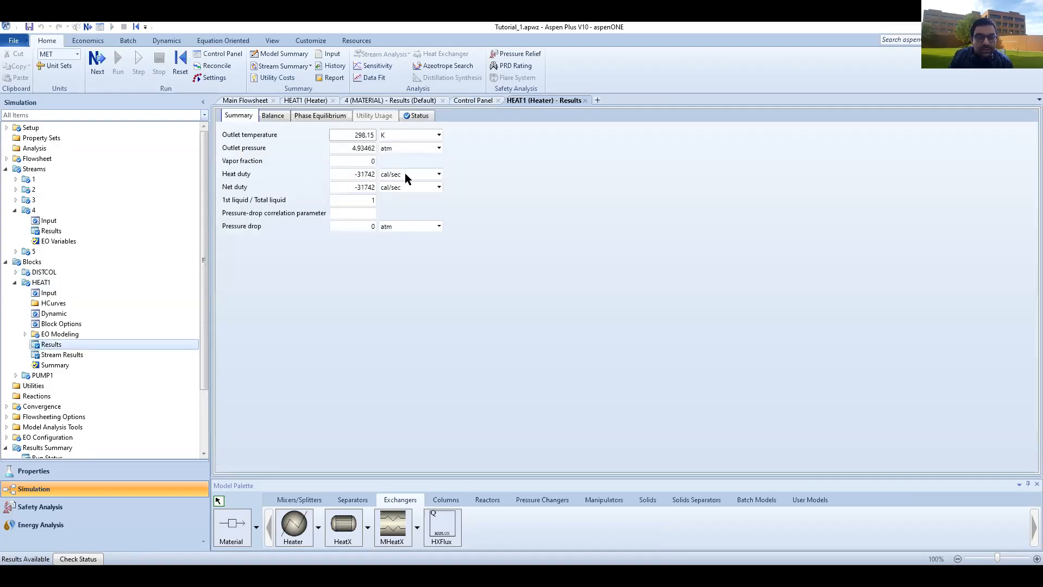
{"action": "left_click", "coordinate": [437, 176]}
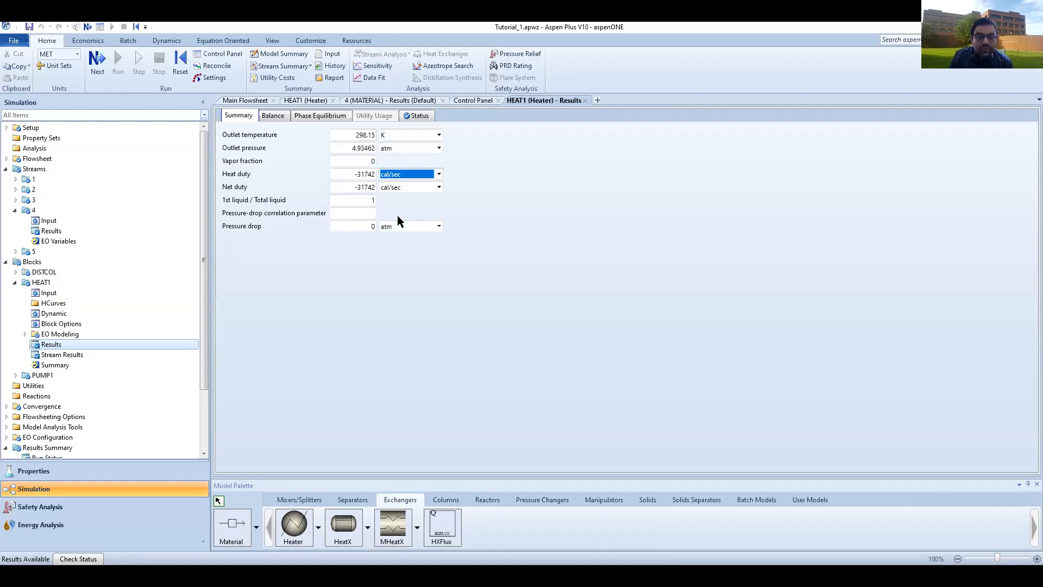
{"action": "left_click", "coordinate": [390, 219]}
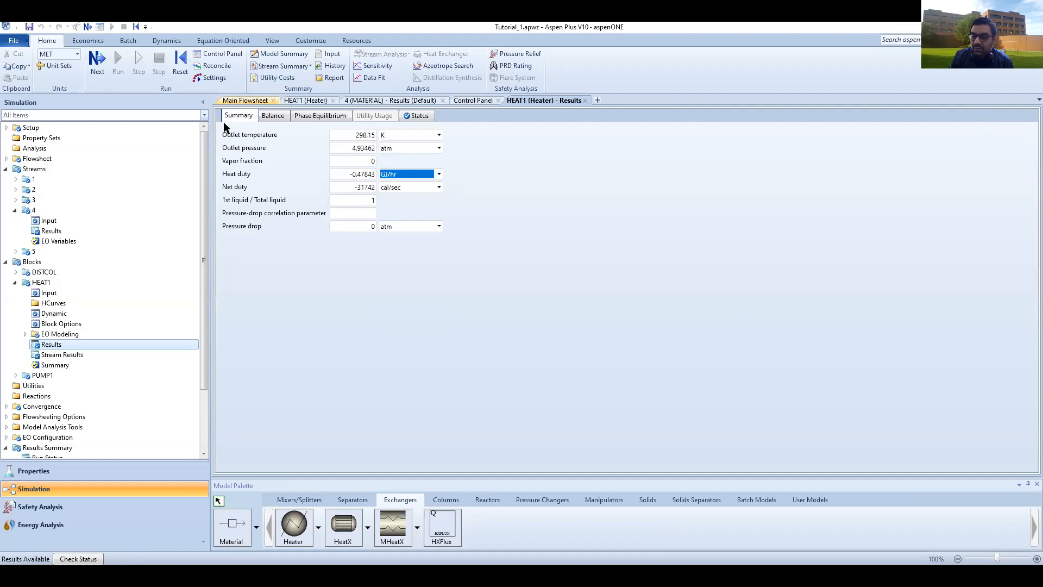
- Set the feed stage of stream 2 in column DISTCOL to 3 and rerun the simulation
{"action": "left_click", "coordinate": [244, 101]}
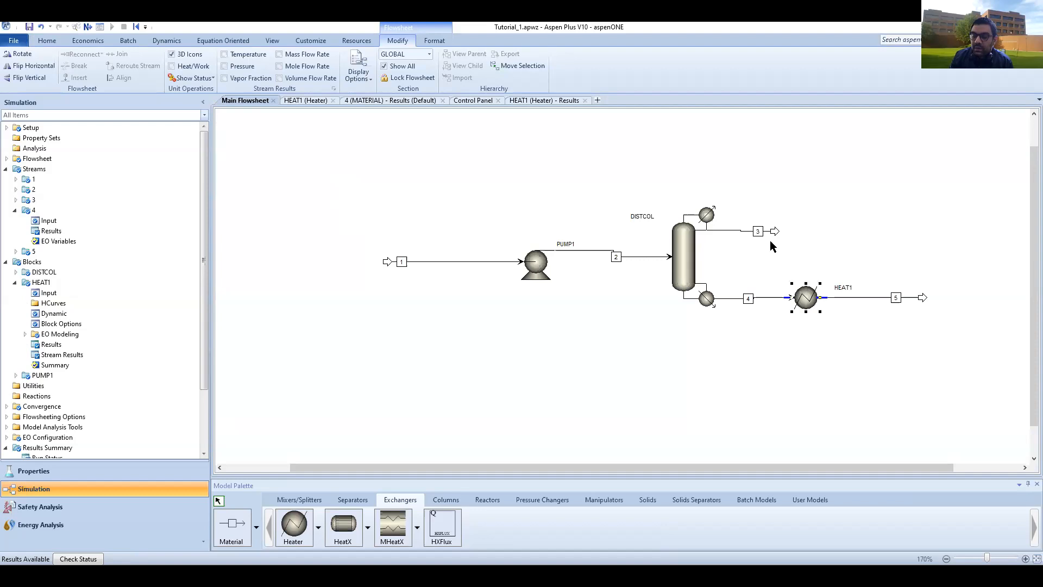
{"action": "left_click", "coordinate": [685, 255]}
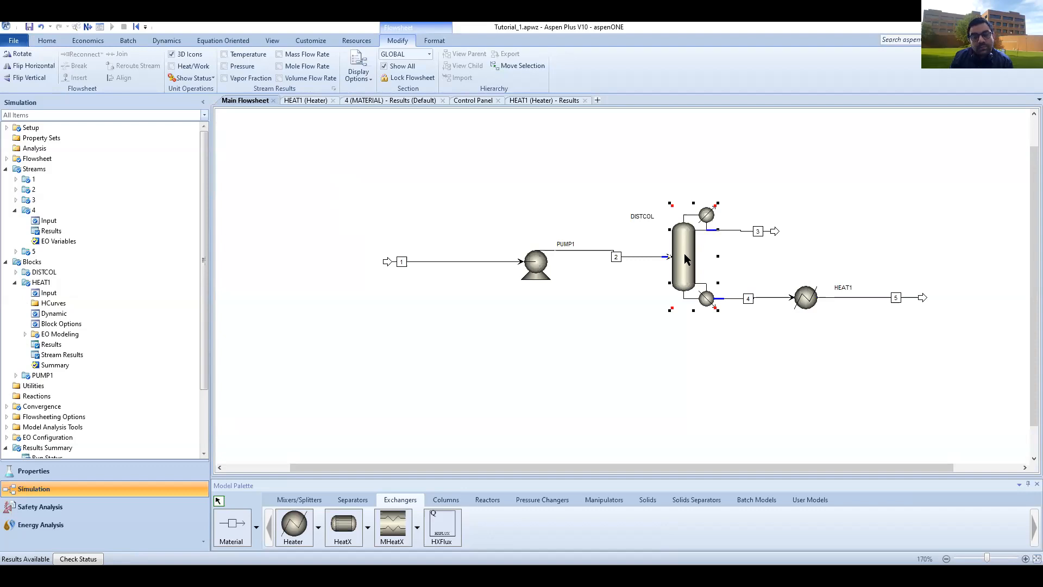
{"action": "double_click", "coordinate": [685, 260]}
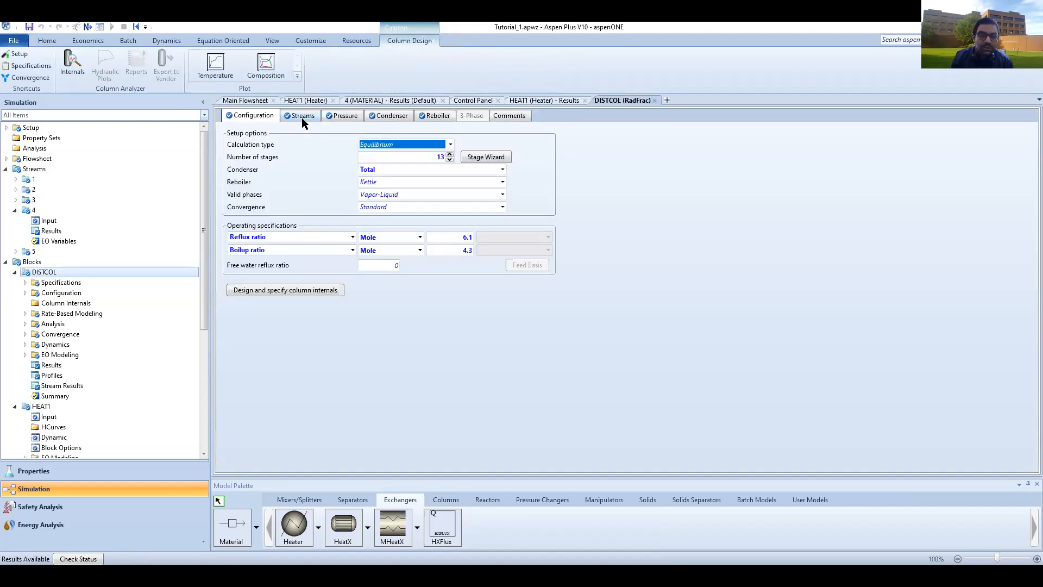
{"action": "left_click", "coordinate": [303, 118]}
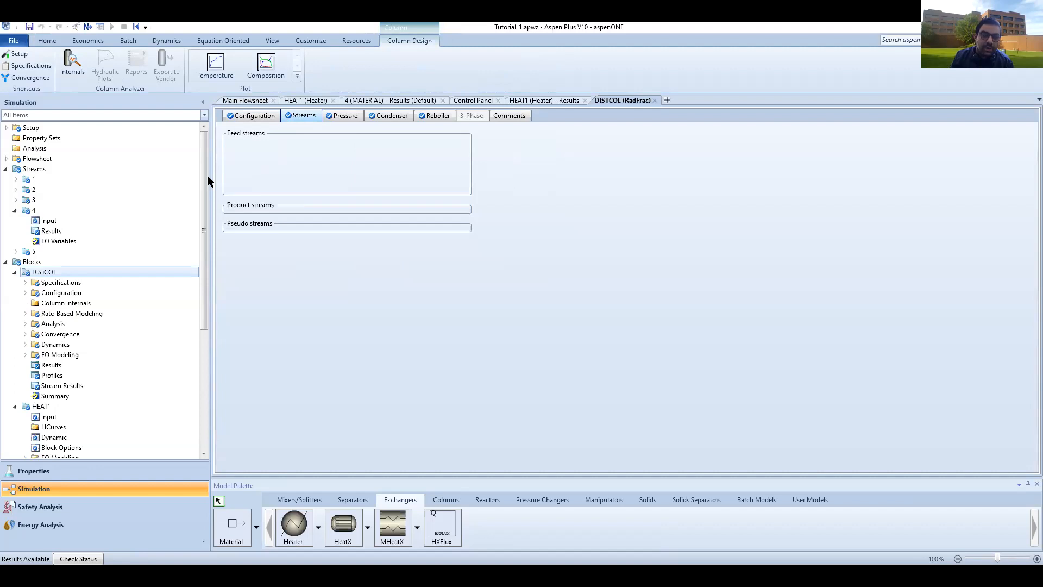
{"action": "left_click", "coordinate": [307, 120]}
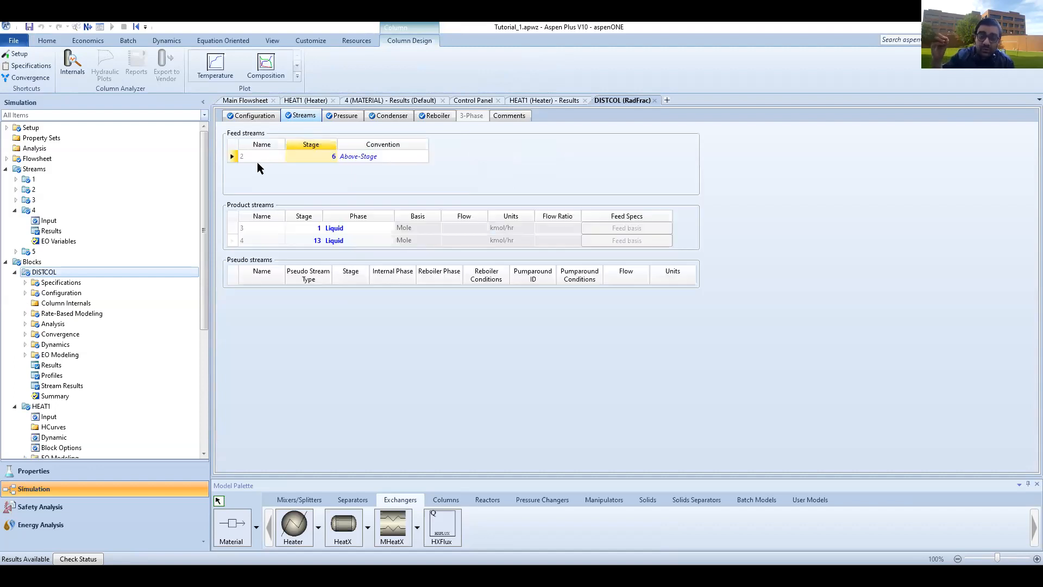
{"action": "left_click", "coordinate": [313, 156]}
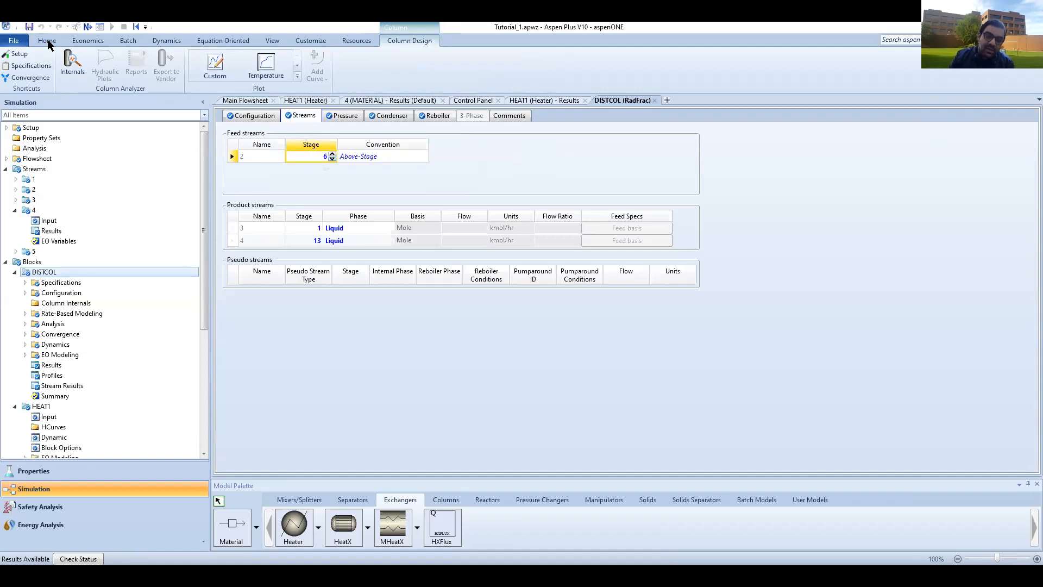
{"action": "key", "text": "Down"}
{"action": "key", "text": "Return"}
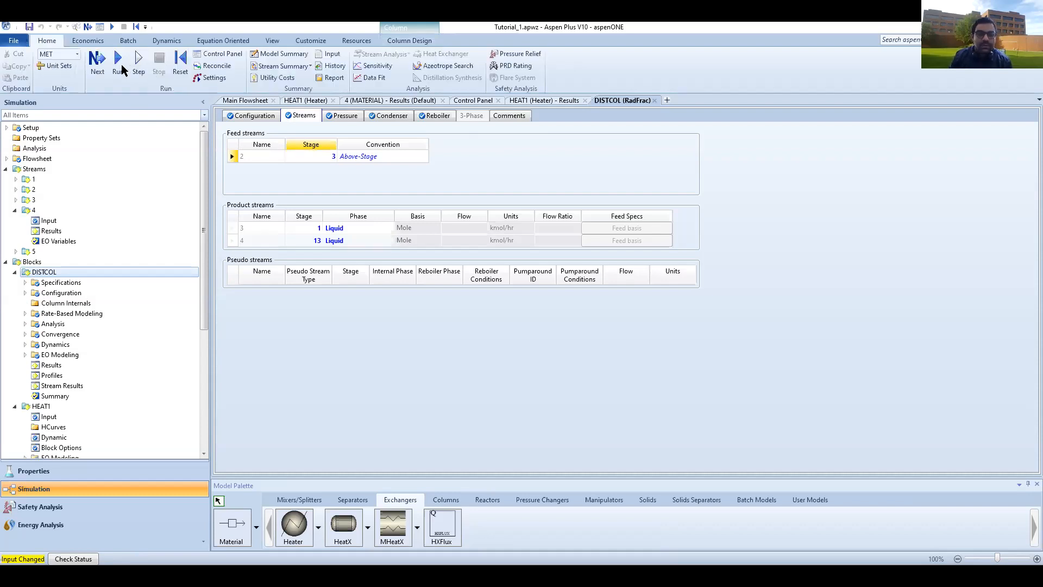
{"action": "left_click", "coordinate": [120, 68]}
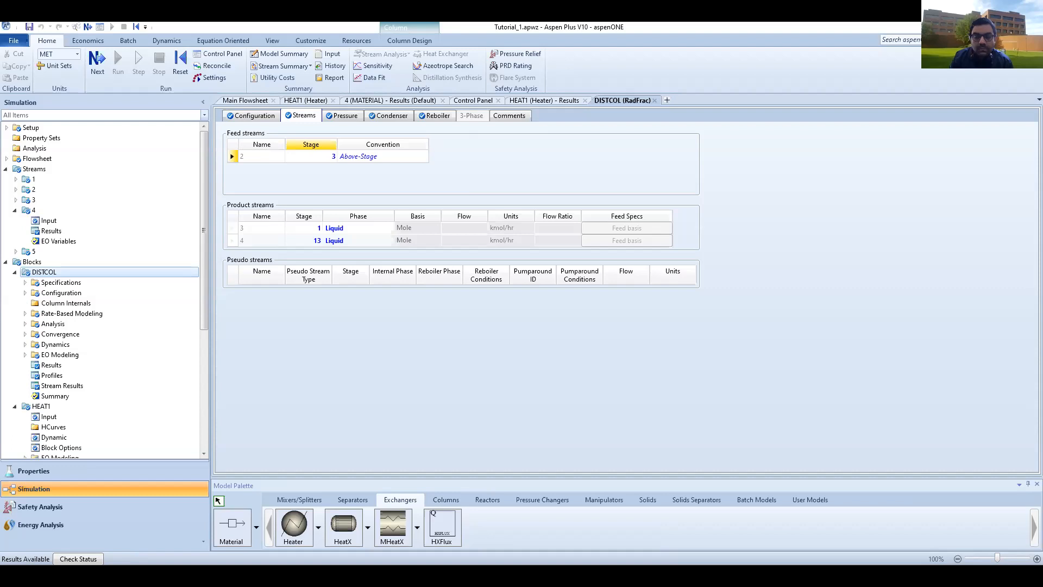
{"action": "left_click", "coordinate": [622, 217]}
- Return to the main flowsheet and open the results of distillate stream 3
{"action": "left_click", "coordinate": [242, 101]}
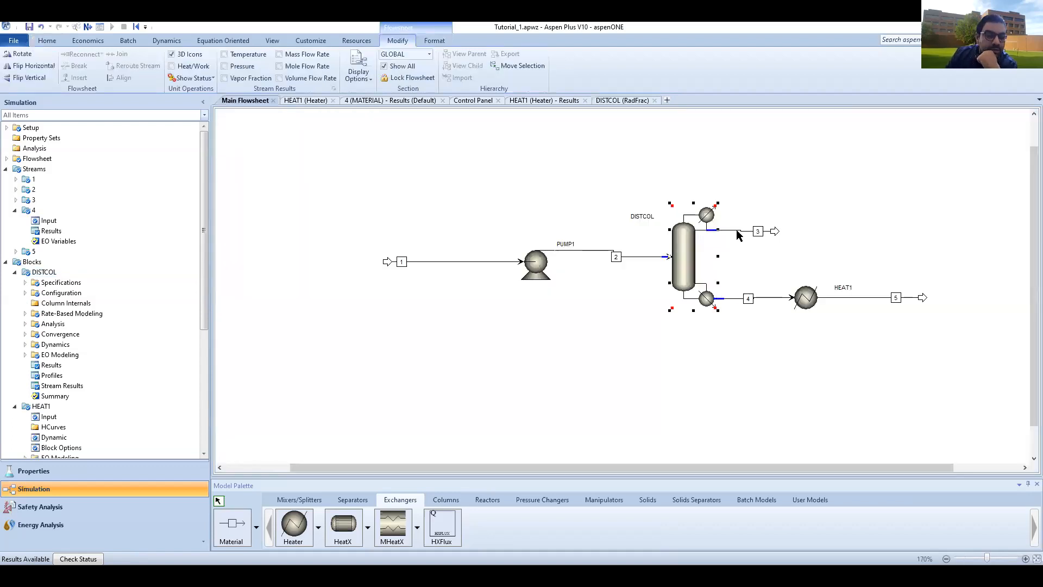
{"action": "scroll", "coordinate": [71, 363], "scroll_direction": "down", "scroll_amount": 6}
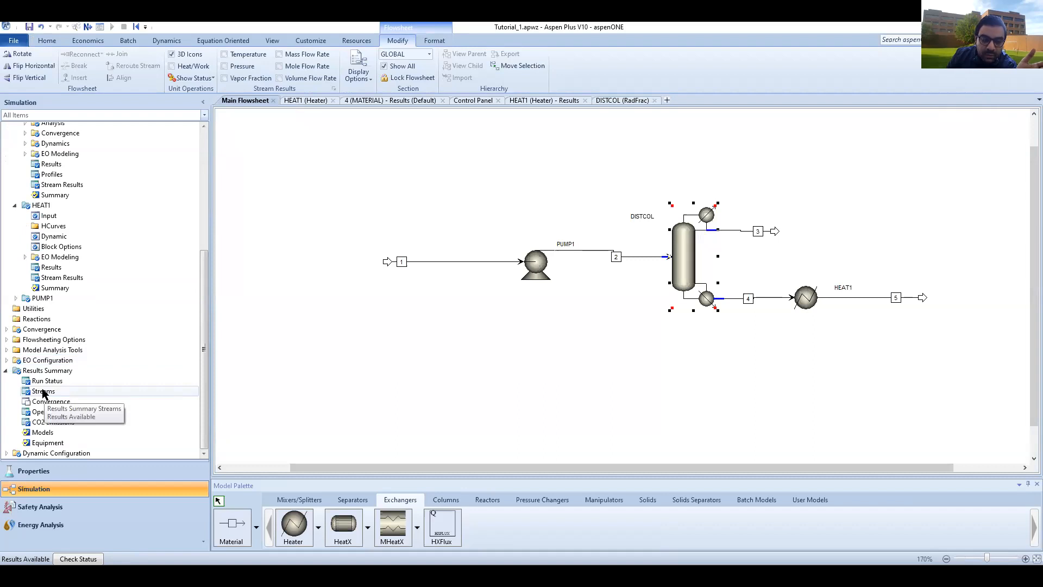
{"action": "scroll", "coordinate": [44, 392], "scroll_direction": "up", "scroll_amount": 6}
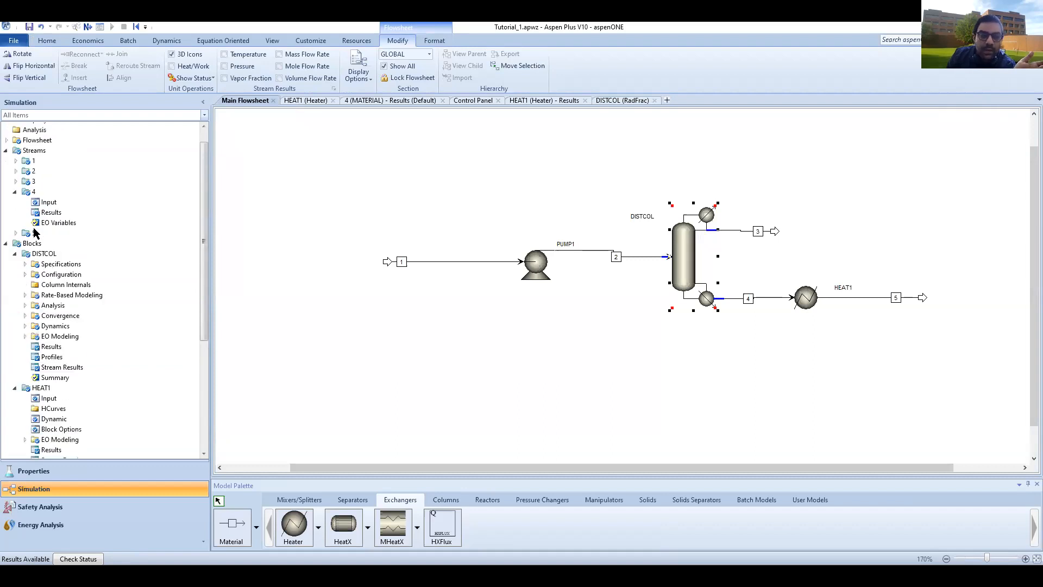
{"action": "scroll", "coordinate": [18, 200], "scroll_direction": "up", "scroll_amount": 1}
{"action": "left_click", "coordinate": [15, 199]}
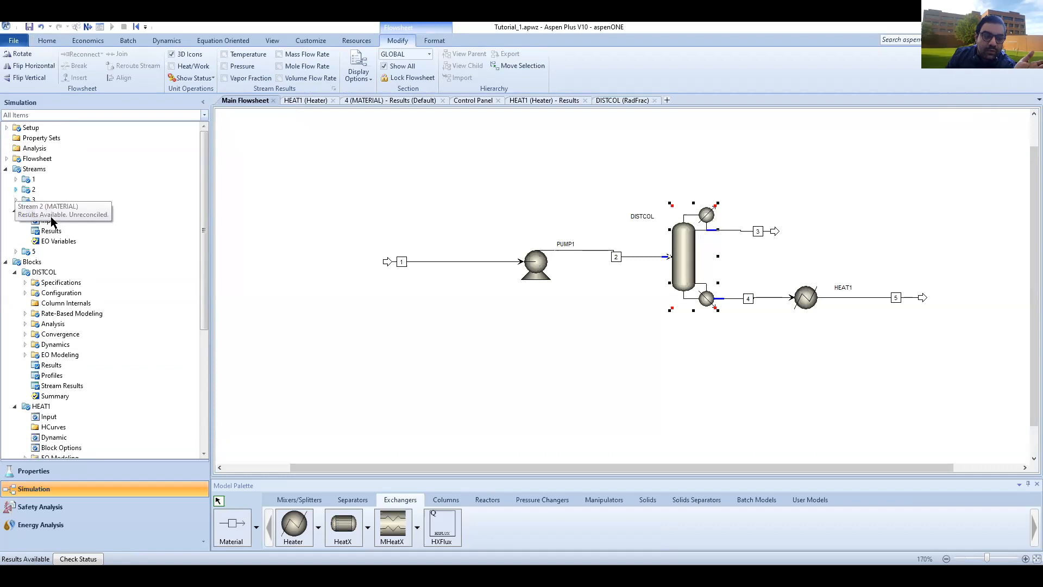
{"action": "left_click", "coordinate": [52, 221]}
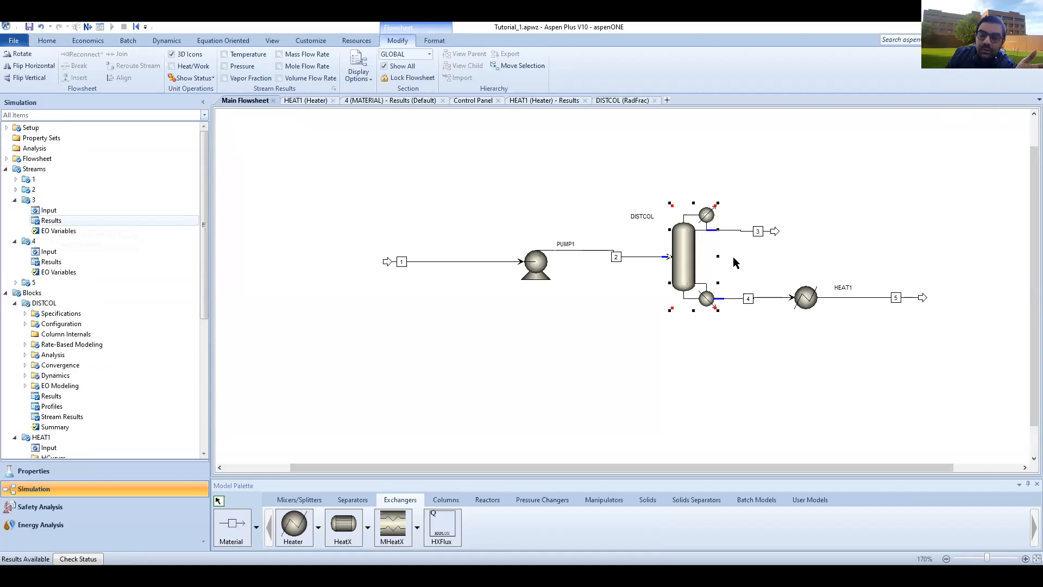
{"action": "left_click", "coordinate": [743, 231]}
{"action": "double_click", "coordinate": [743, 231]}
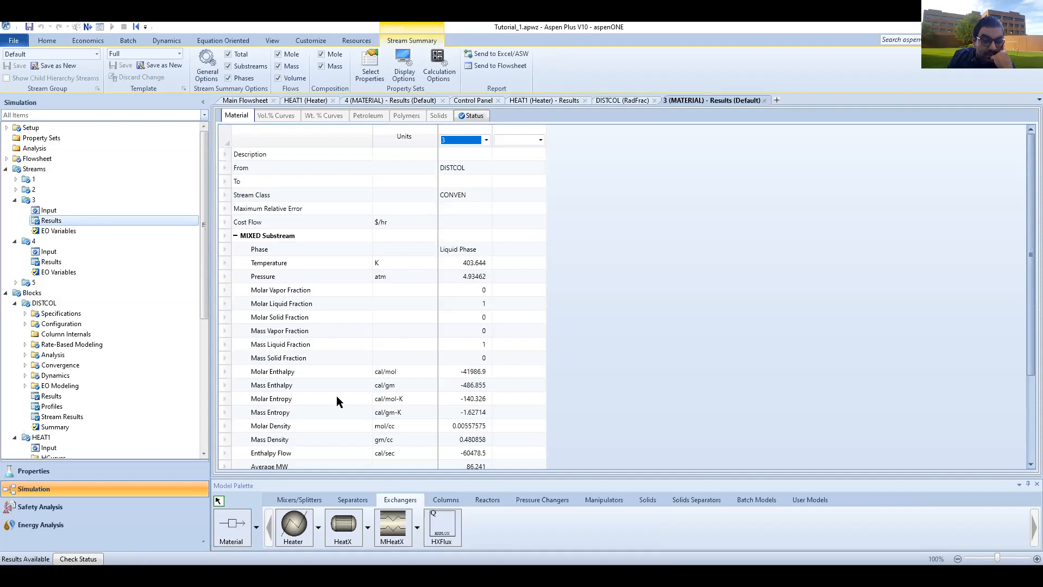
- Expand the mole fractions in stream 3's results to check the distillate composition
{"action": "scroll", "coordinate": [235, 447], "scroll_direction": "down", "scroll_amount": 1}
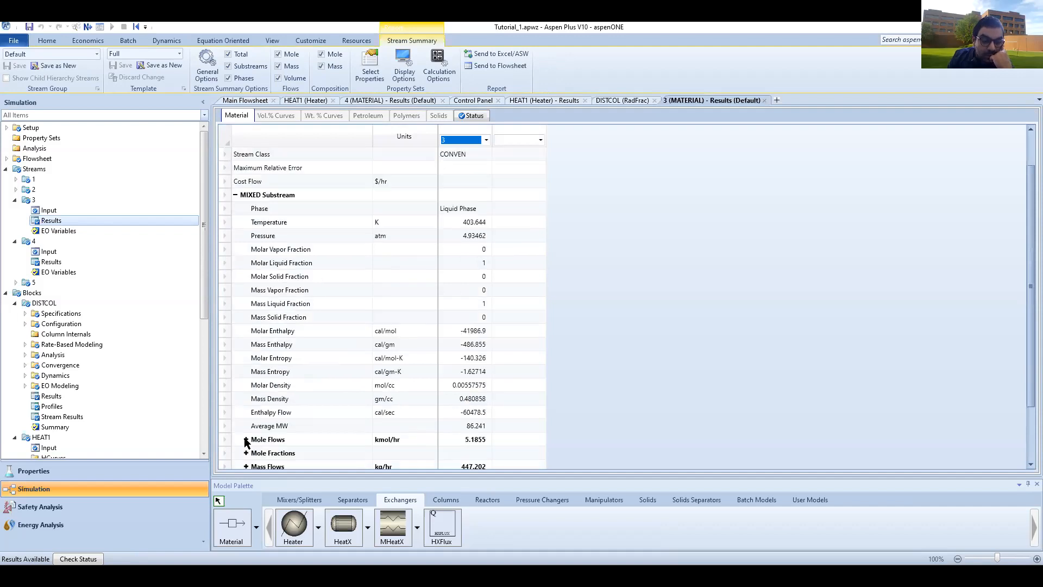
{"action": "scroll", "coordinate": [440, 371], "scroll_direction": "down", "scroll_amount": 1}
{"action": "left_click", "coordinate": [246, 439]}
{"action": "scroll", "coordinate": [350, 424], "scroll_direction": "down", "scroll_amount": 1}
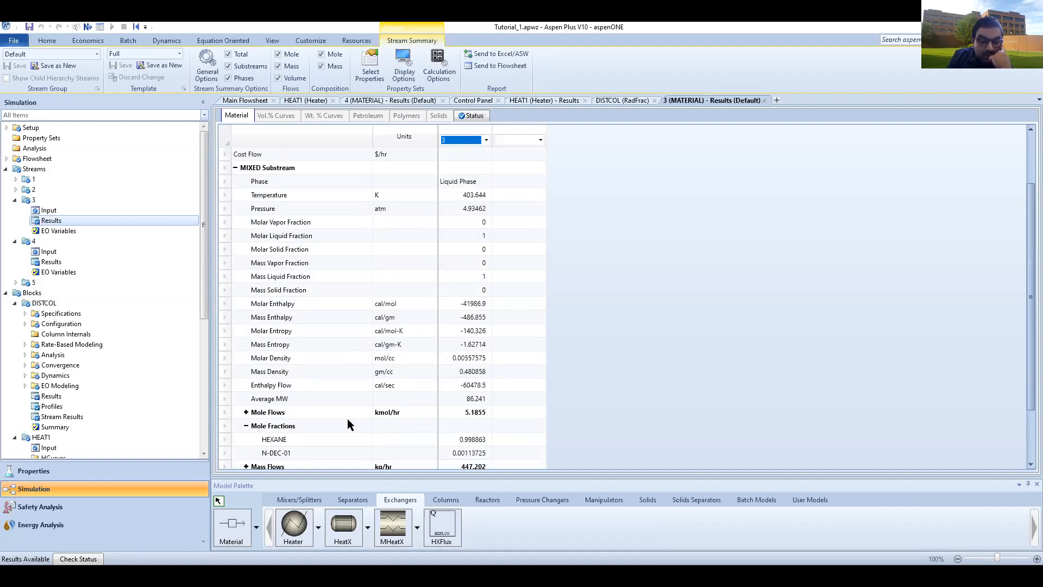
{"action": "scroll", "coordinate": [486, 406], "scroll_direction": "down", "scroll_amount": 1}
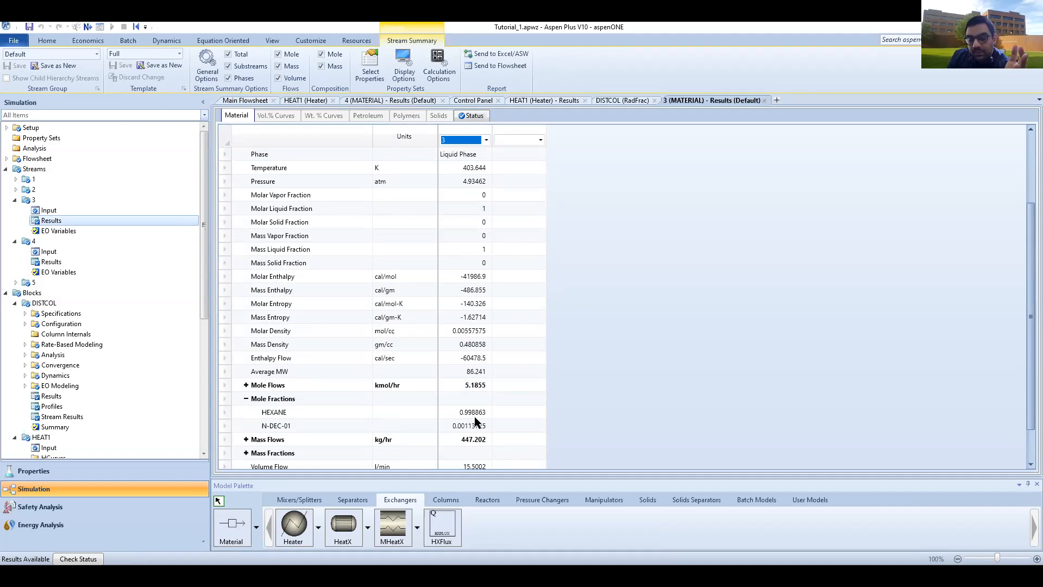
- Expand stream 3's mole flows and display the HEXANE flow in mol/min
{"action": "left_click", "coordinate": [246, 385]}
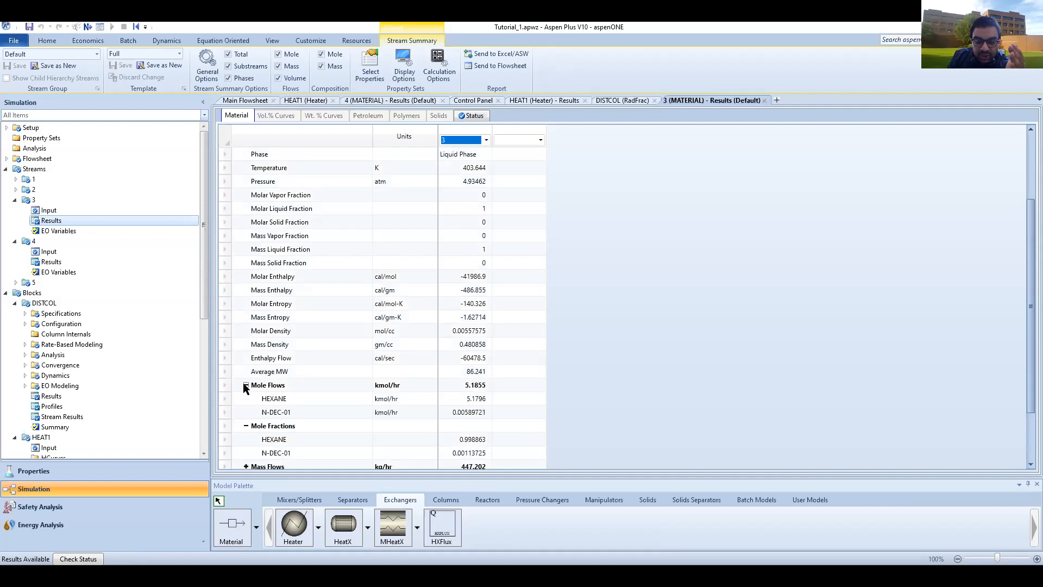
{"action": "left_click", "coordinate": [427, 401]}
{"action": "left_click", "coordinate": [432, 399]}
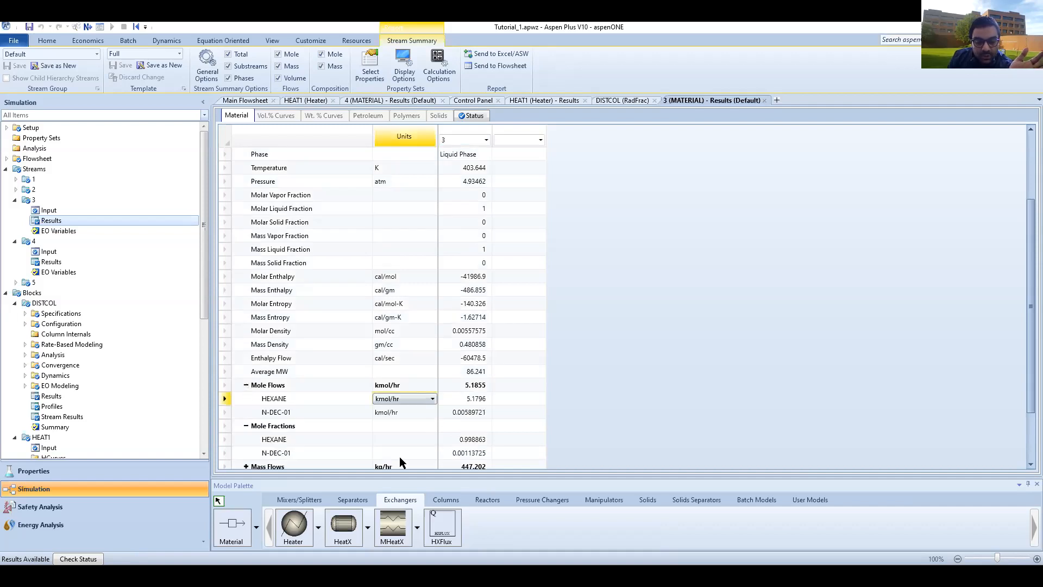
{"action": "scroll", "coordinate": [402, 462], "scroll_direction": "down", "scroll_amount": 3}
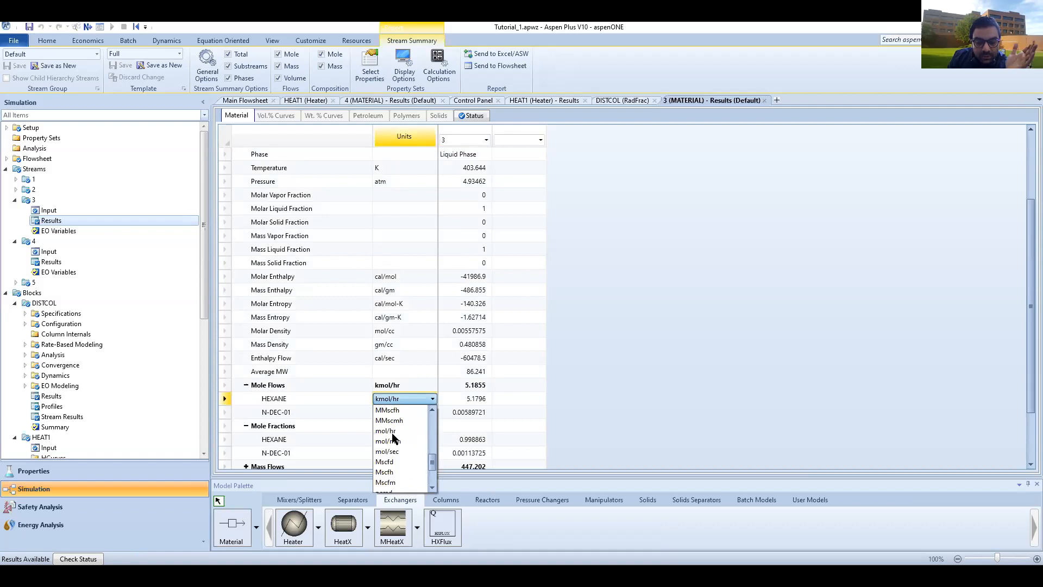
{"action": "scroll", "coordinate": [399, 415], "scroll_direction": "down", "scroll_amount": 1}
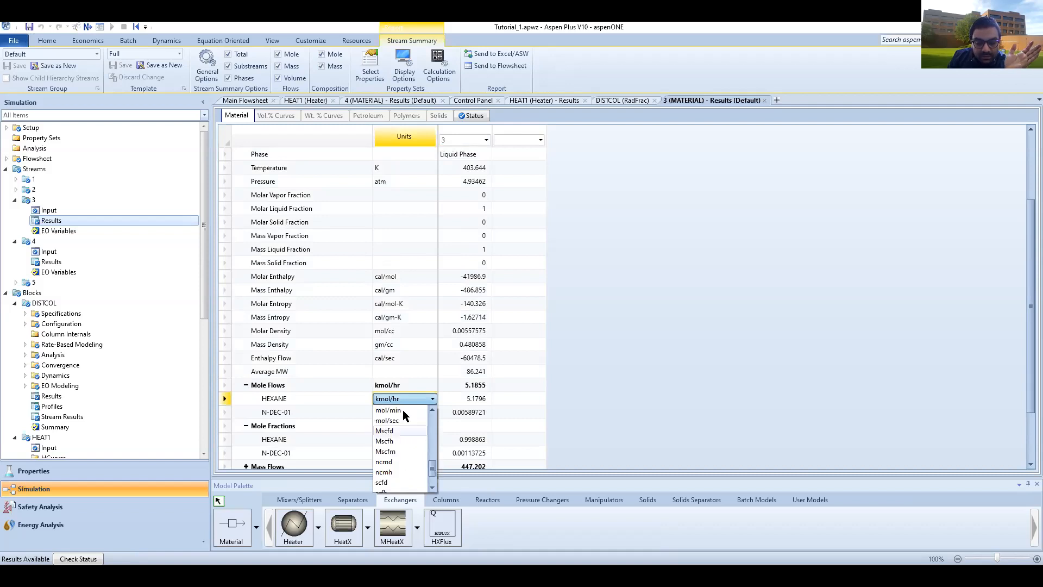
{"action": "left_click", "coordinate": [403, 411]}
{"action": "scroll", "coordinate": [500, 379], "scroll_direction": "down", "scroll_amount": 1}
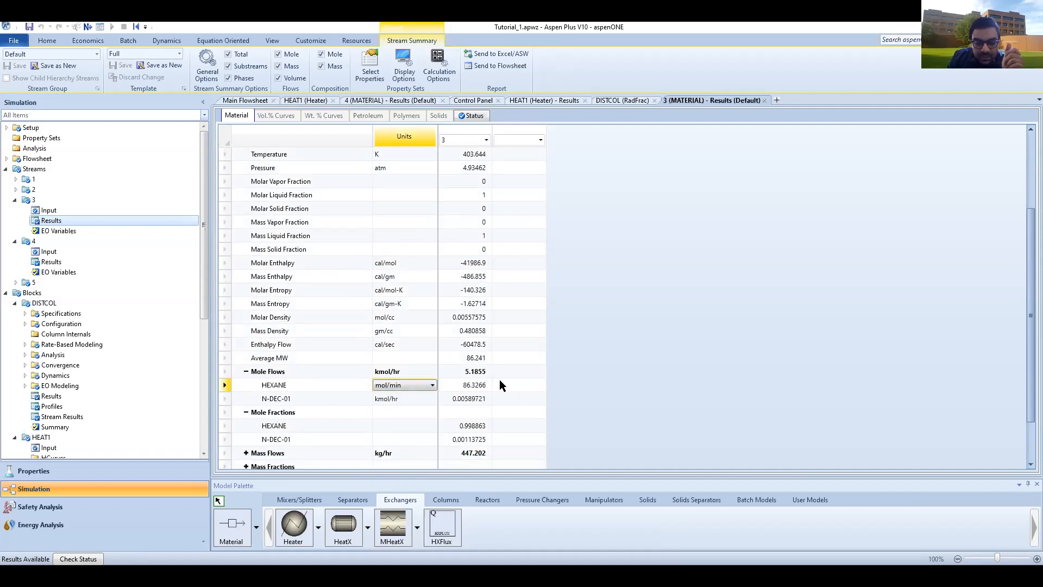
{"action": "scroll", "coordinate": [500, 380], "scroll_direction": "down", "scroll_amount": 2}
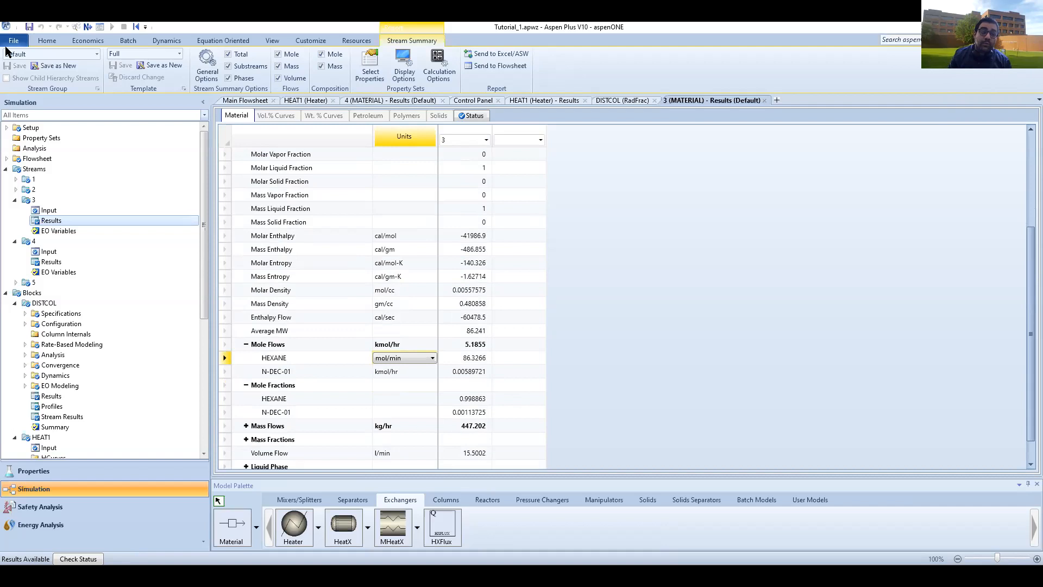
- Save the current simulation, and save a copy of it under the name Homework_1and2
{"action": "left_click", "coordinate": [27, 25]}
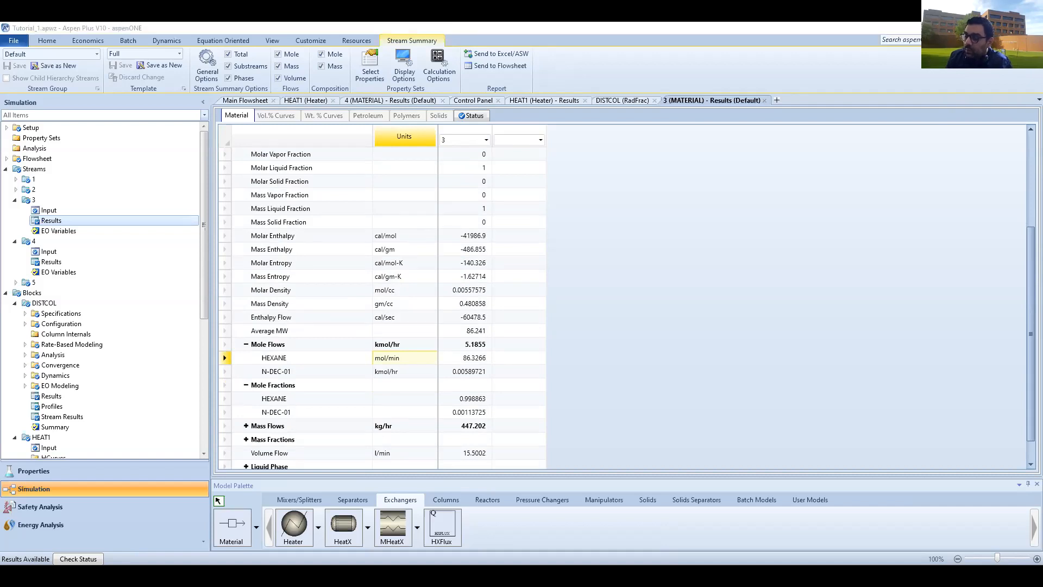
{"action": "left_click", "coordinate": [14, 44]}
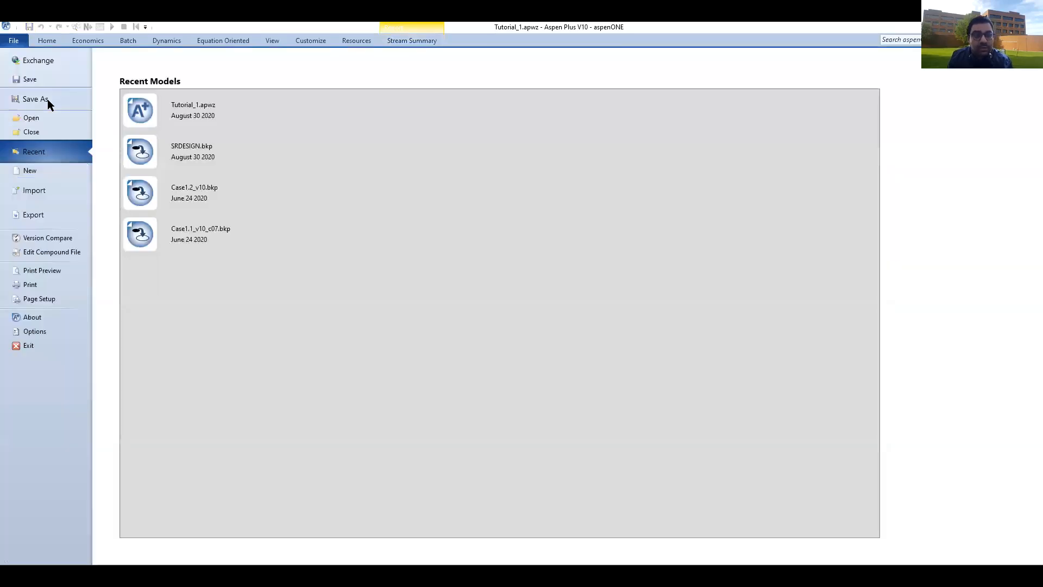
{"action": "left_click", "coordinate": [47, 99]}
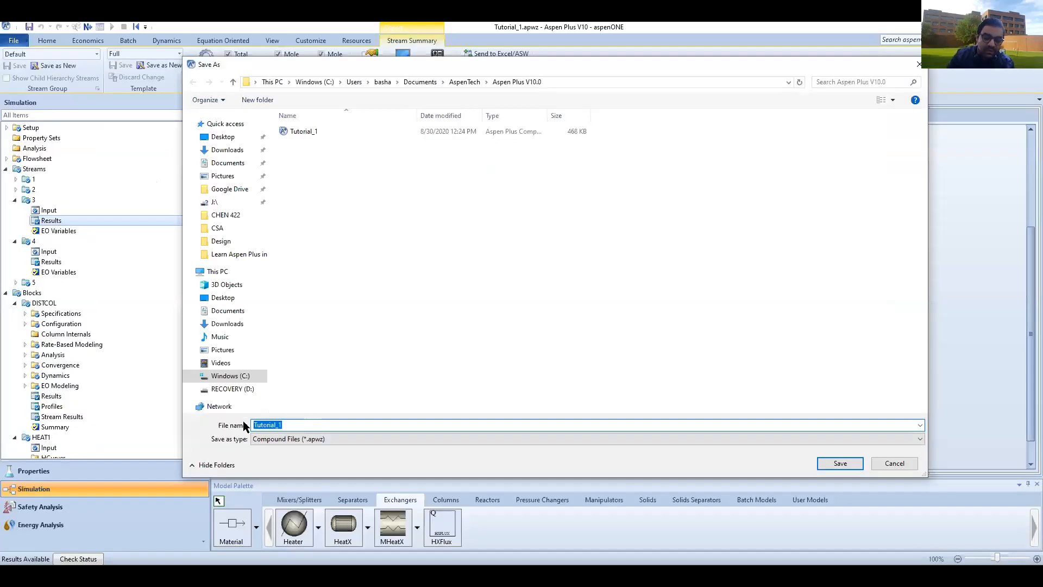
{"action": "type", "text": "Homework 1and"}
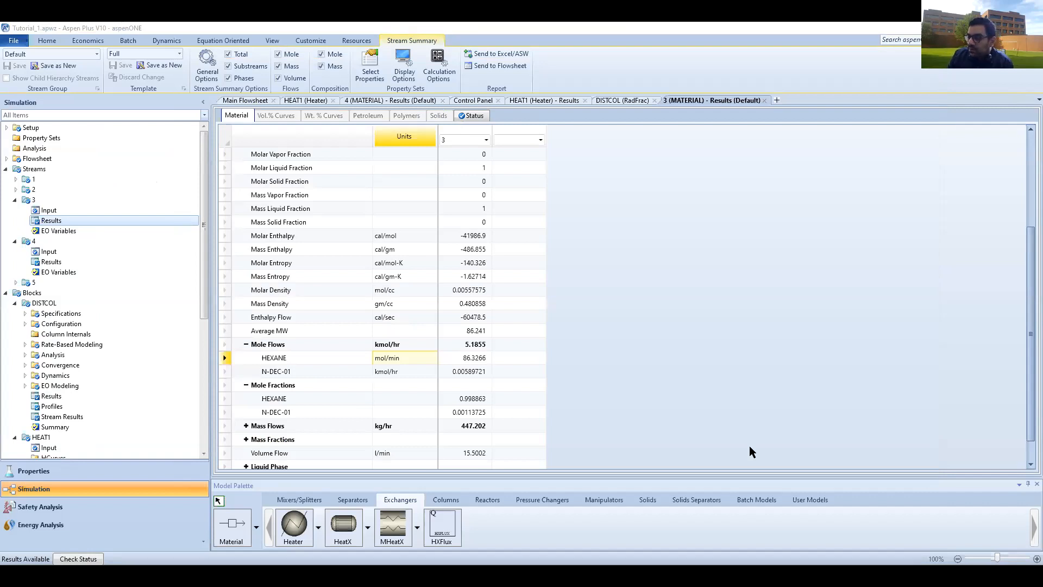
- Switch to the homework PDF in Acrobat Reader and review the replacement components cyclohexane and n-undecane in question 1
{"action": "key", "text": "alt+Tab"}
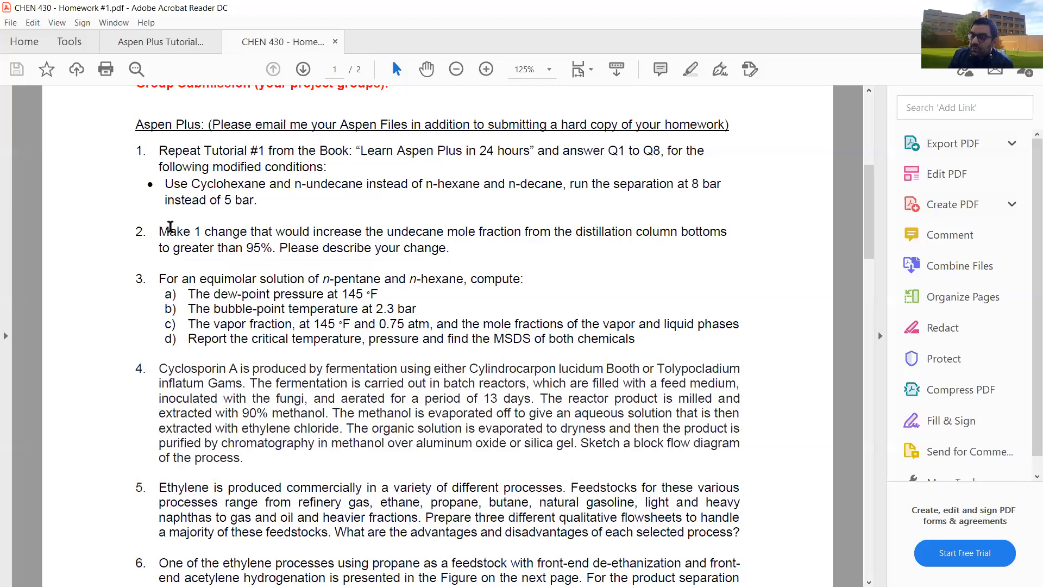
{"action": "left_click_drag", "start_coordinate": [163, 148], "coordinate": [219, 188]}
{"action": "double_click", "coordinate": [220, 186]}
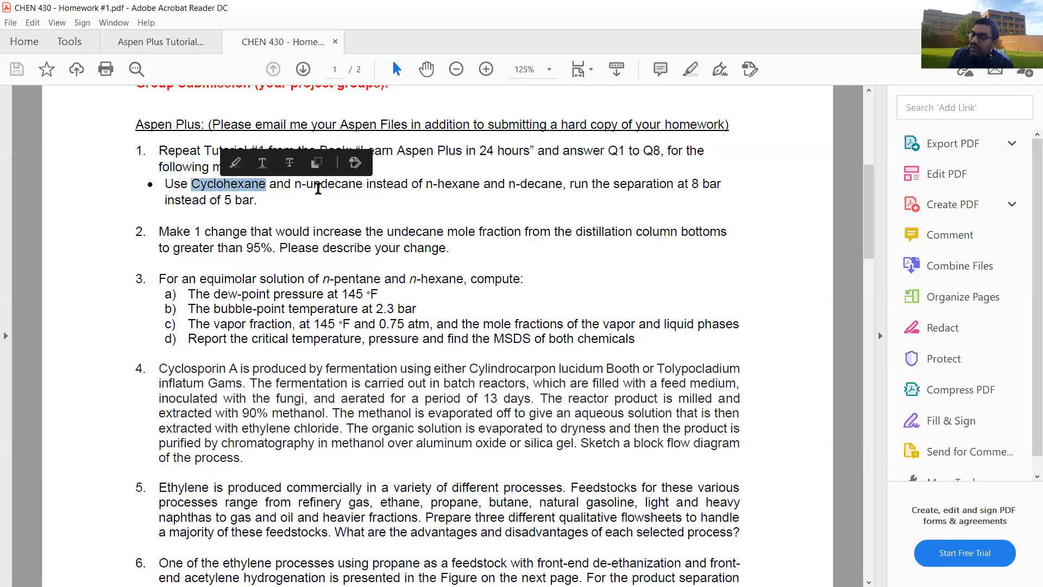
{"action": "double_click", "coordinate": [331, 185]}
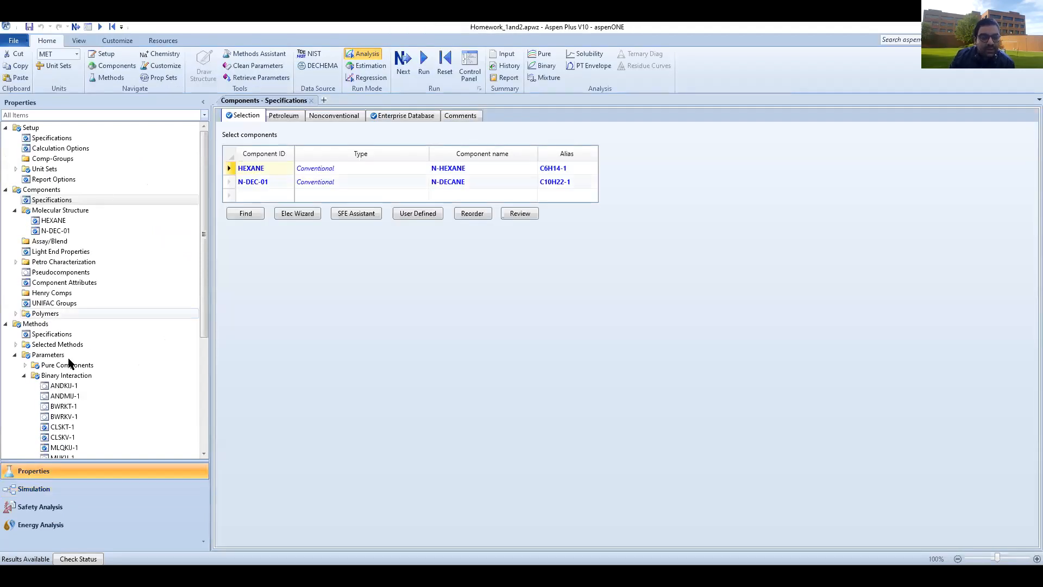
- Collapse the Methods and Setup folders in the Properties environment, leaving only the Components folder expanded
{"action": "left_click", "coordinate": [6, 323]}
{"action": "left_click", "coordinate": [6, 190]}
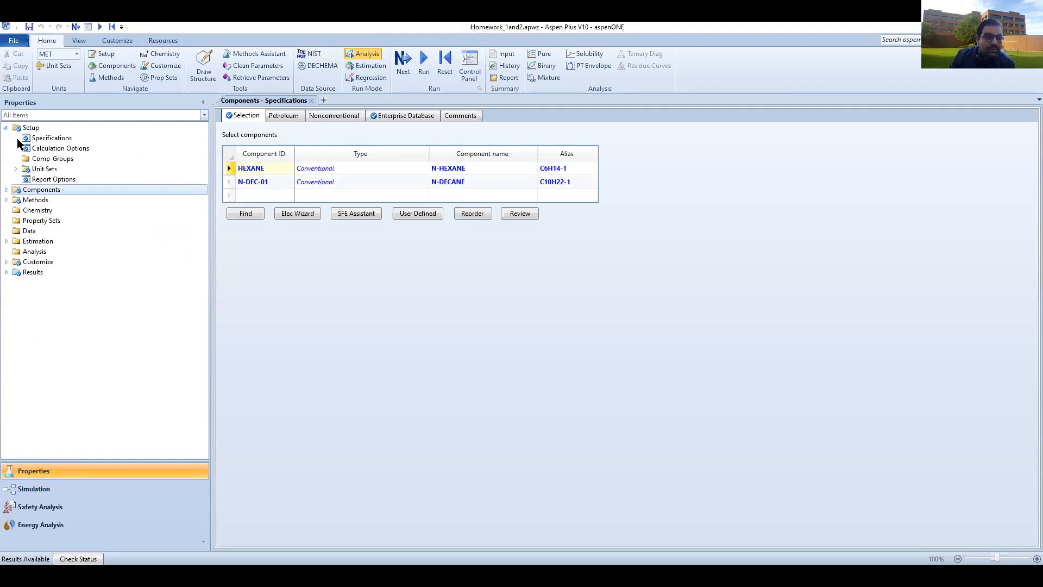
{"action": "left_click", "coordinate": [5, 127]}
{"action": "left_click", "coordinate": [28, 139]}
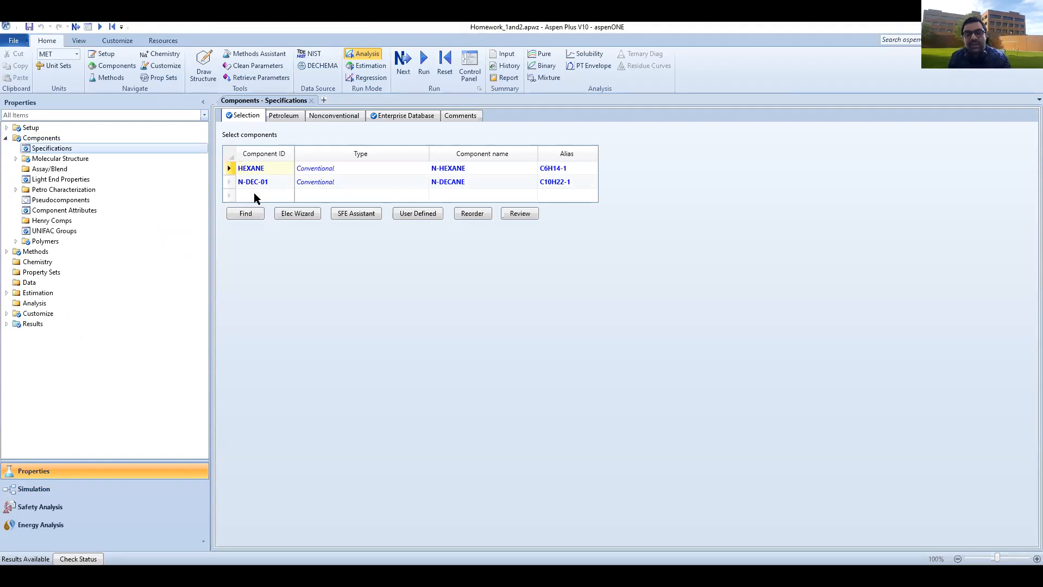
- Search the compound databanks for cyclohexane and add CYCLOHEXANE (C6H12-1) to the component list
{"action": "left_click", "coordinate": [246, 215]}
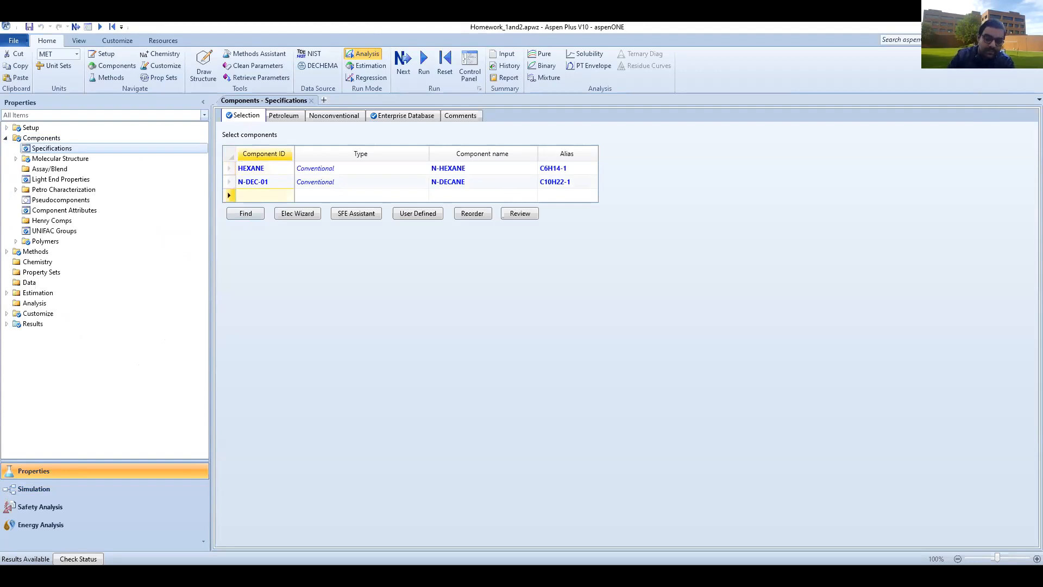
{"action": "type", "text": "cyclohexane"}
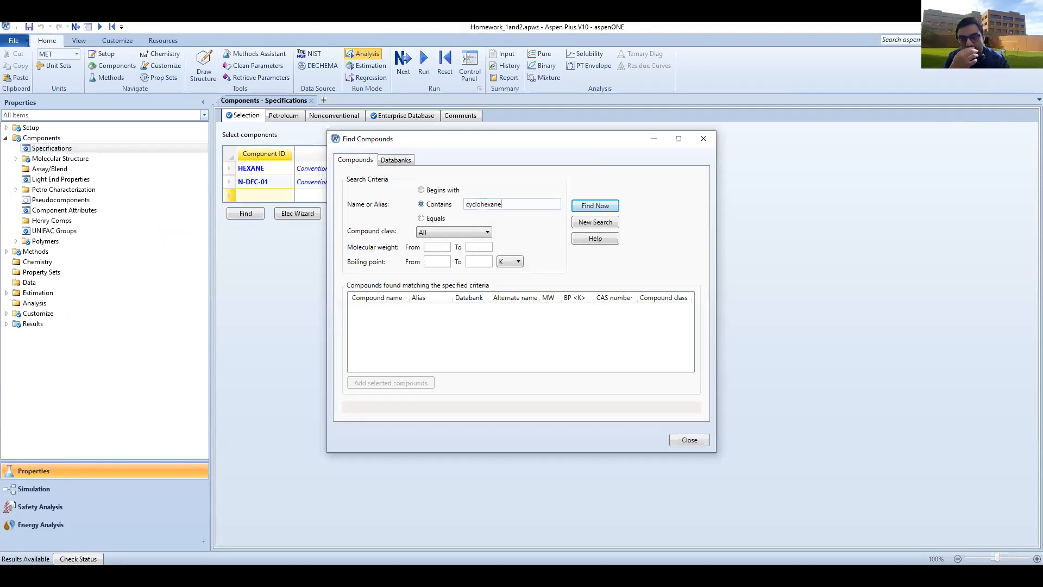
{"action": "key", "text": "Return"}
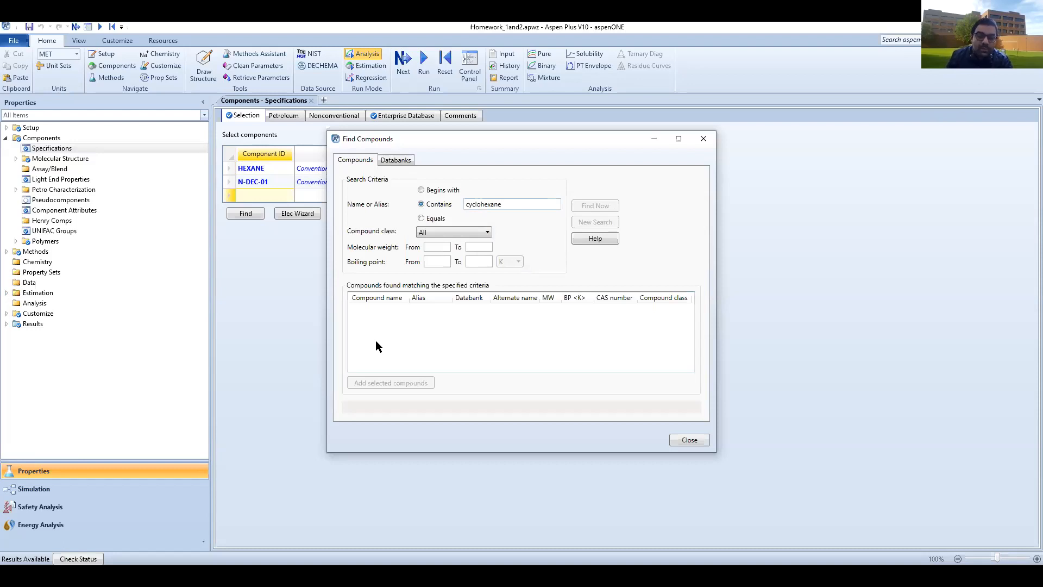
{"action": "scroll", "coordinate": [396, 367], "scroll_direction": "down", "scroll_amount": 6}
{"action": "scroll", "coordinate": [396, 354], "scroll_direction": "down", "scroll_amount": 1}
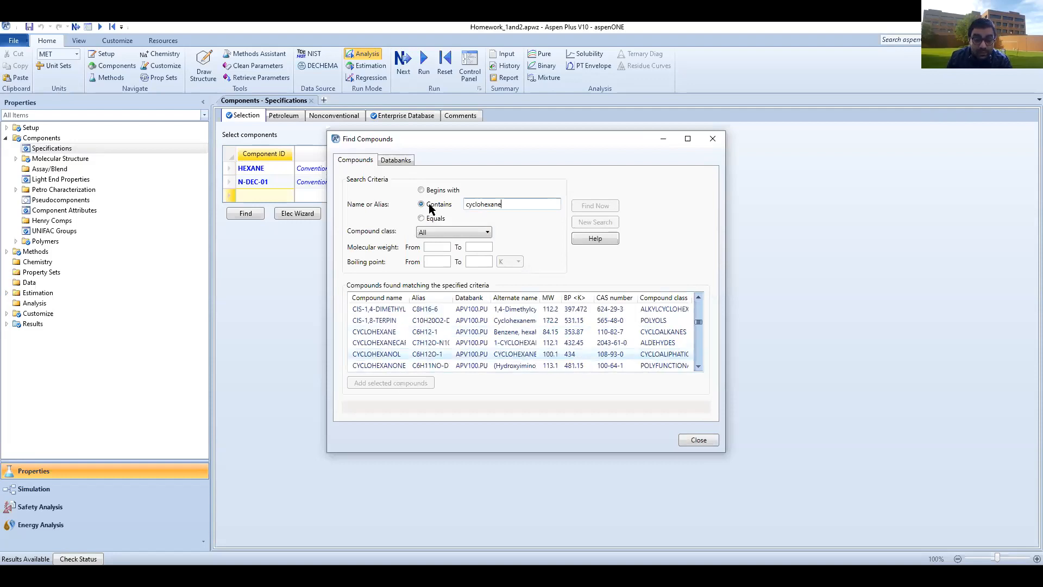
{"action": "left_click", "coordinate": [385, 332]}
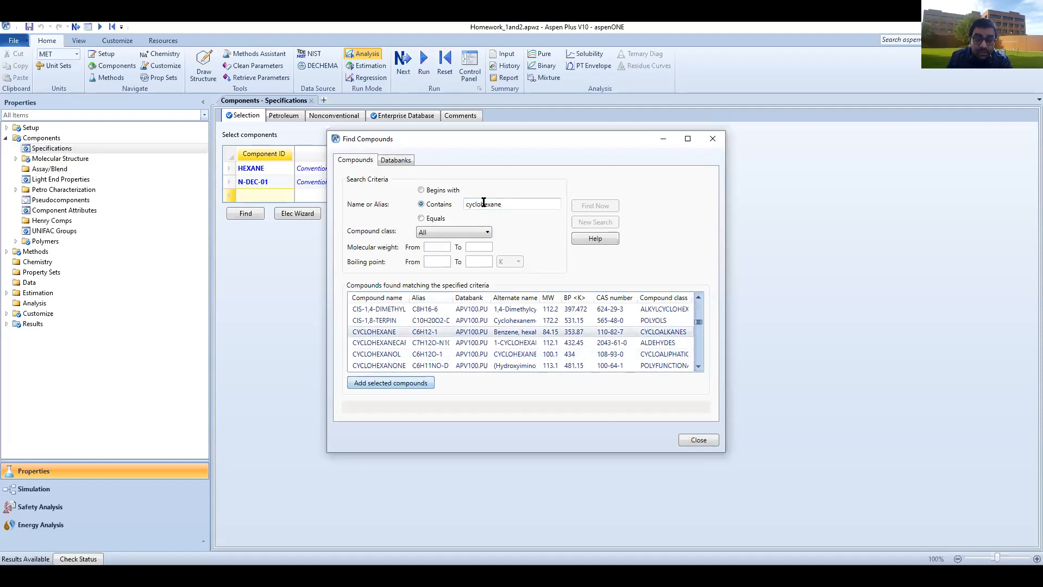
{"action": "left_click", "coordinate": [391, 383]}
{"action": "double_click", "coordinate": [484, 202]}
{"action": "type", "text": "n-undecane"}
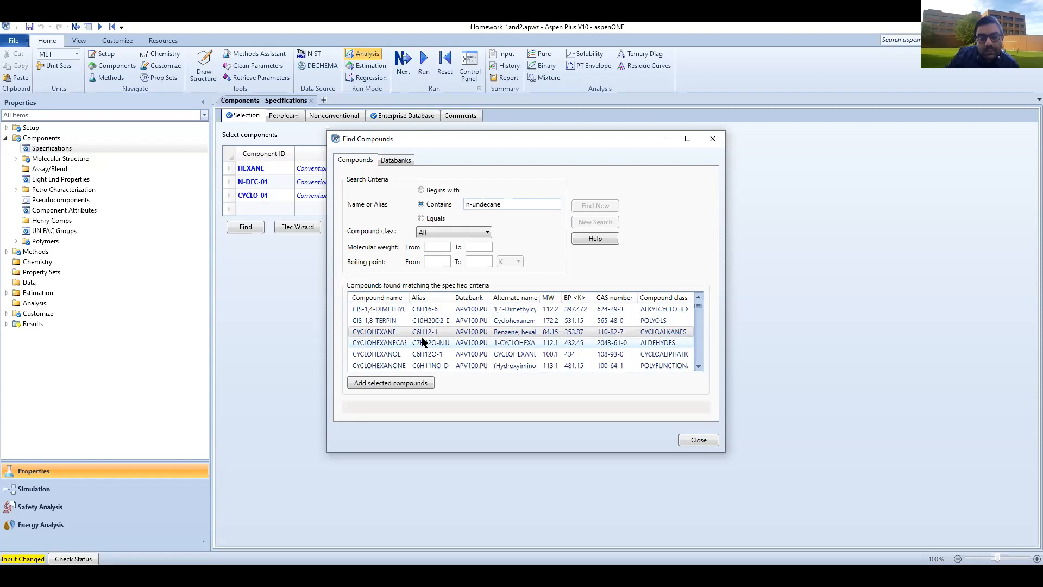
{"action": "scroll", "coordinate": [423, 341], "scroll_direction": "down", "scroll_amount": 1}
{"action": "scroll", "coordinate": [423, 341], "scroll_direction": "down", "scroll_amount": 5}
{"action": "scroll", "coordinate": [423, 341], "scroll_direction": "down", "scroll_amount": 5}
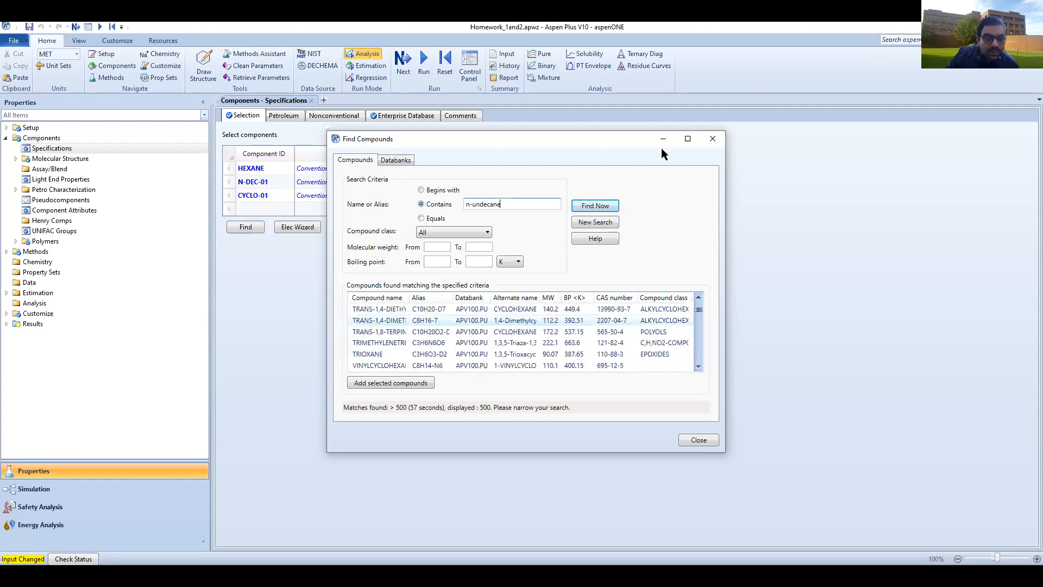
{"action": "left_click", "coordinate": [713, 138]}
- Search the compound databanks for n-undecane and add N-UNDECANE (C11H24) to the component list
{"action": "left_click", "coordinate": [246, 228]}
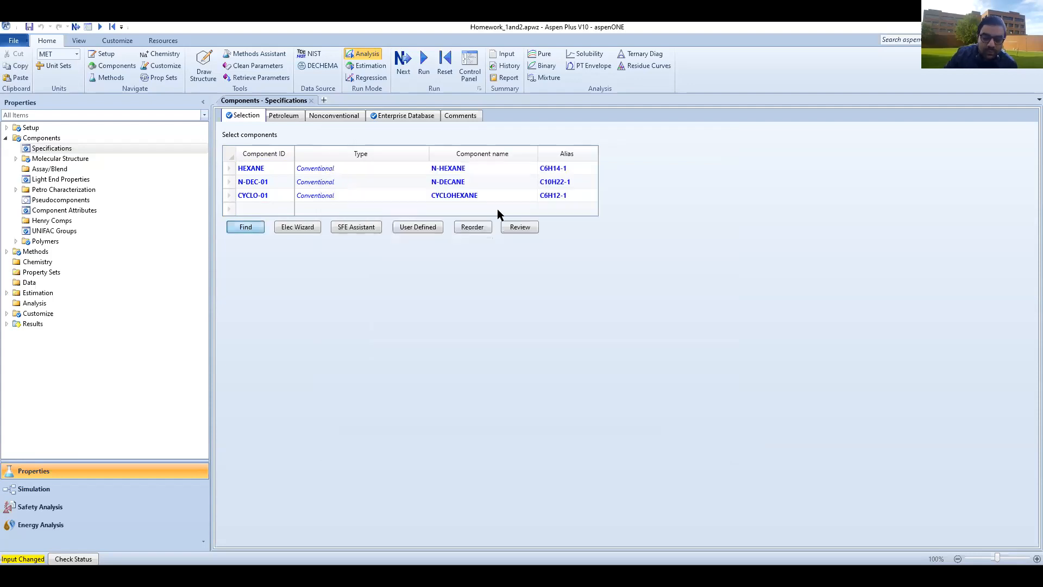
{"action": "type", "text": "n-undecane"}
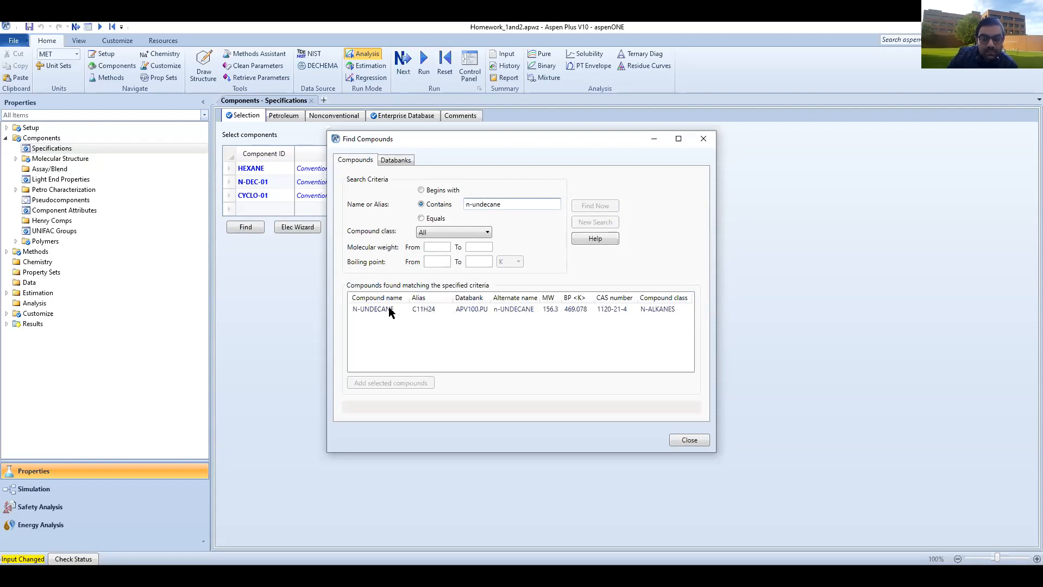
{"action": "left_click", "coordinate": [389, 310]}
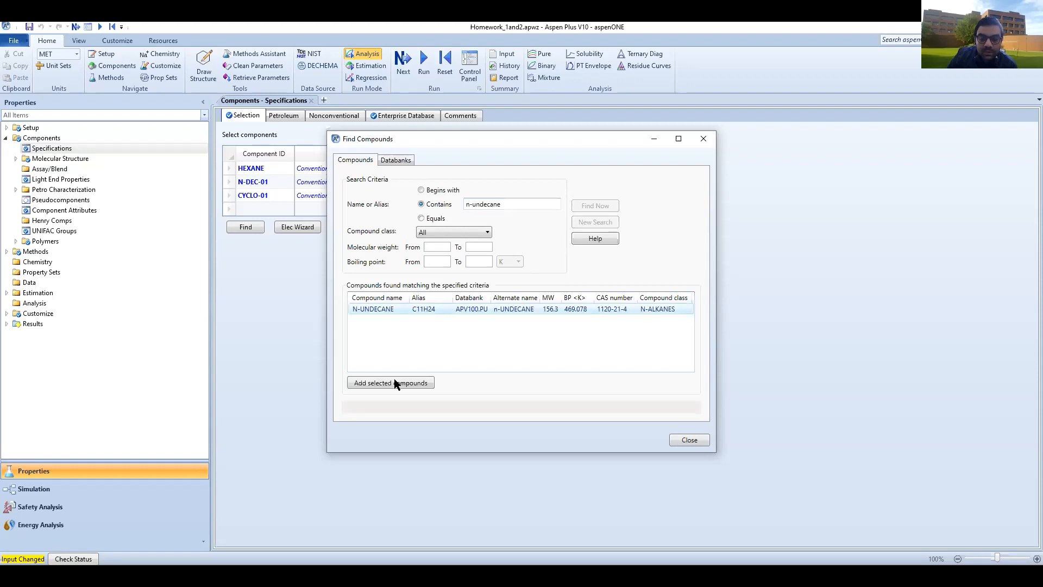
{"action": "left_click", "coordinate": [689, 440]}
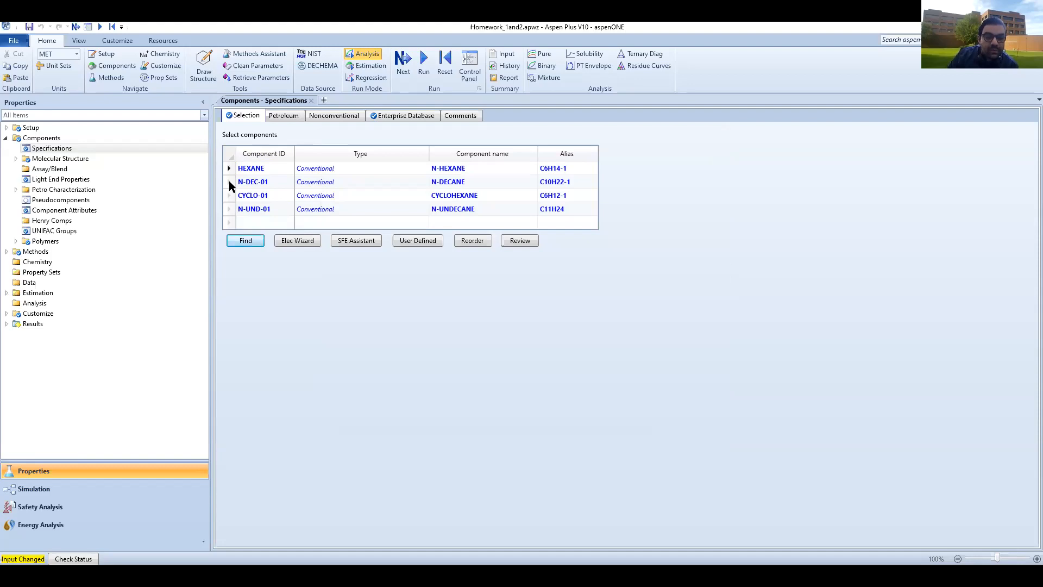
- Delete the HEXANE and N-DEC-01 rows from the component list
{"action": "left_click", "coordinate": [455, 180], "text": "shift"}
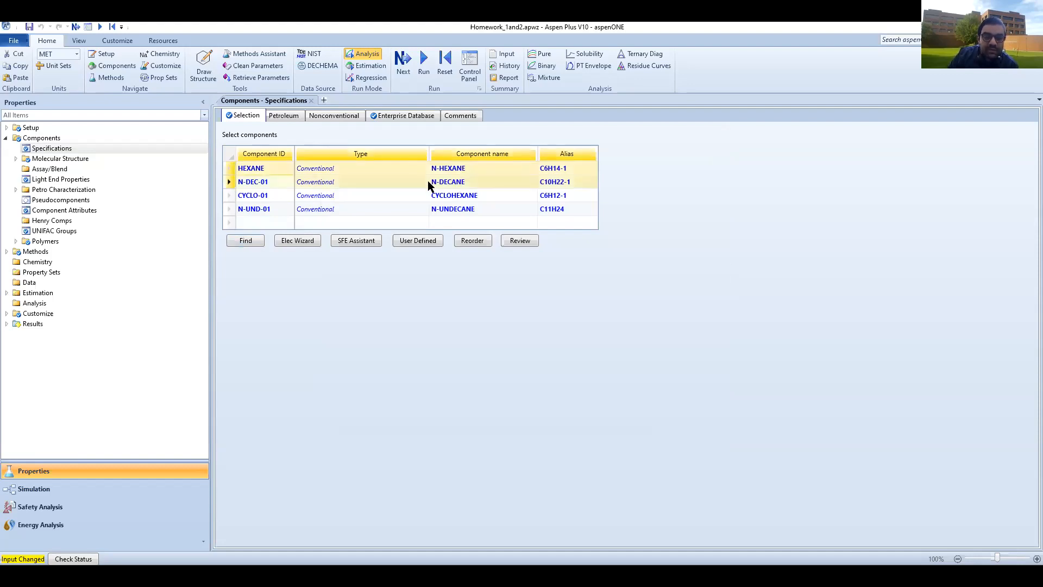
{"action": "right_click", "coordinate": [251, 184]}
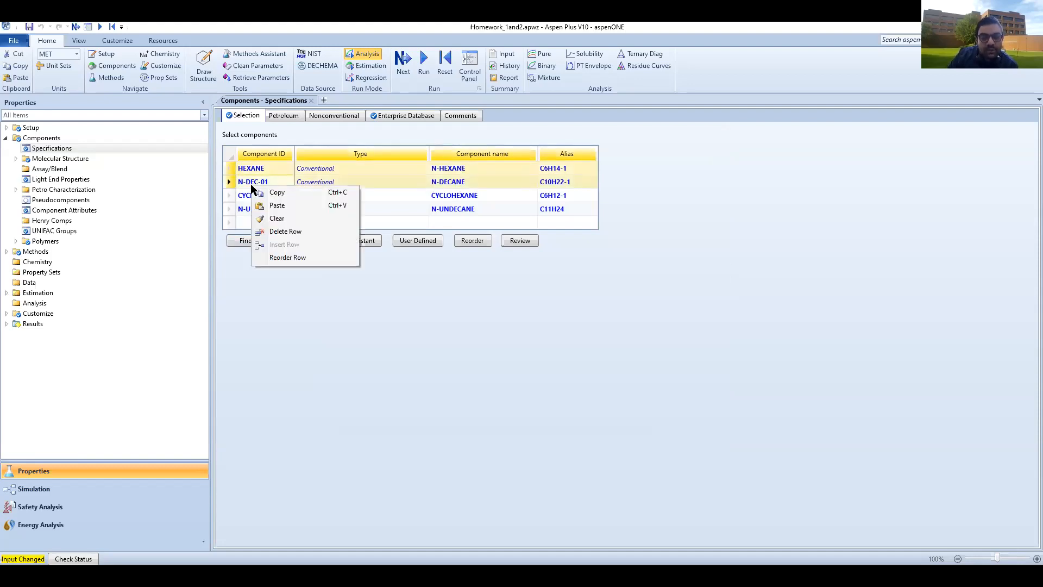
{"action": "left_click", "coordinate": [281, 232]}
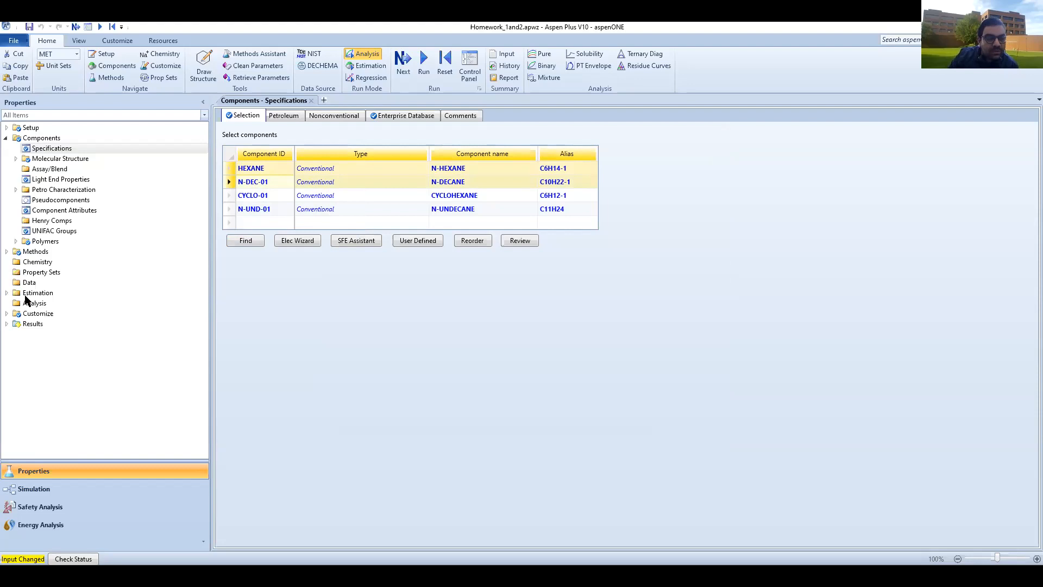
{"action": "key", "text": "Delete"}
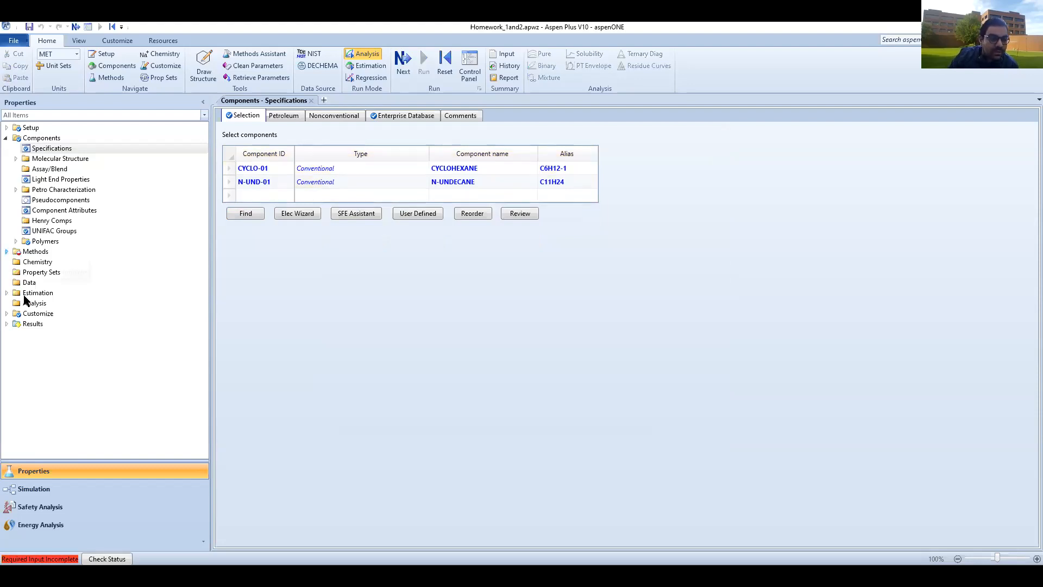
- Expand the pure component parameters under Methods and check the completion status of the CPIGDP-1 form
{"action": "left_click", "coordinate": [6, 251]}
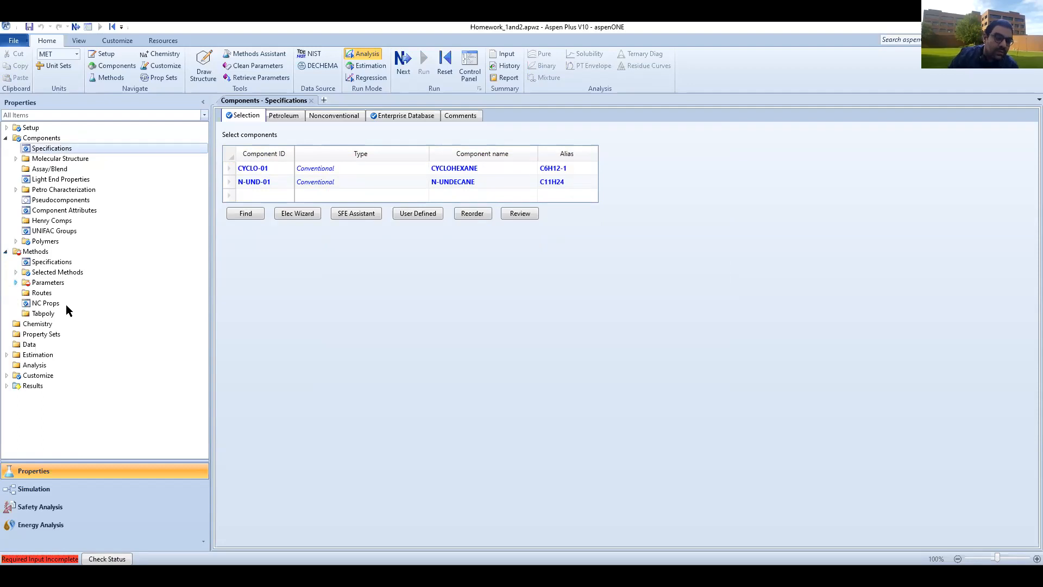
{"action": "left_click", "coordinate": [16, 282]}
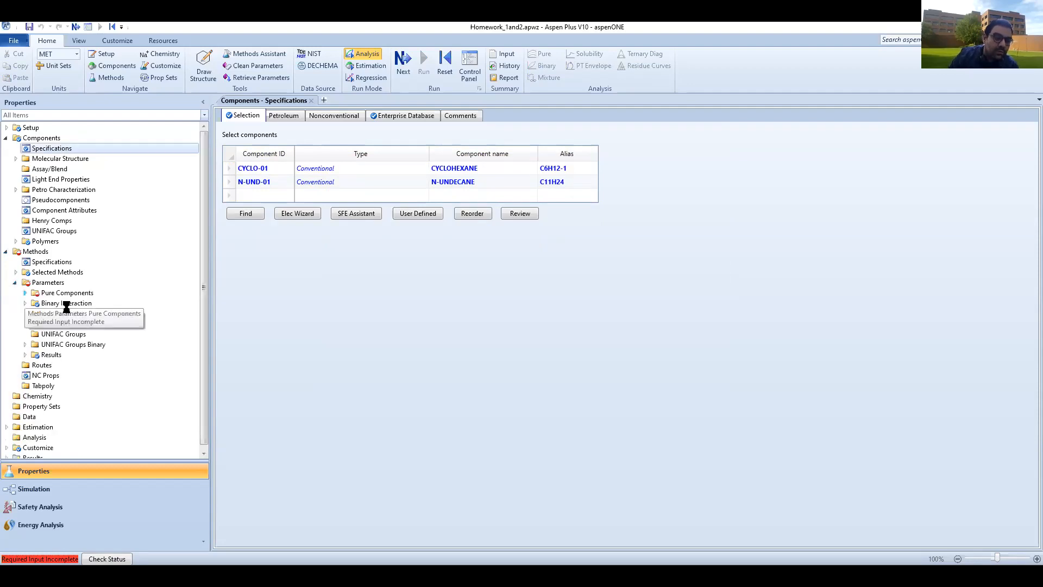
{"action": "left_click", "coordinate": [25, 293]}
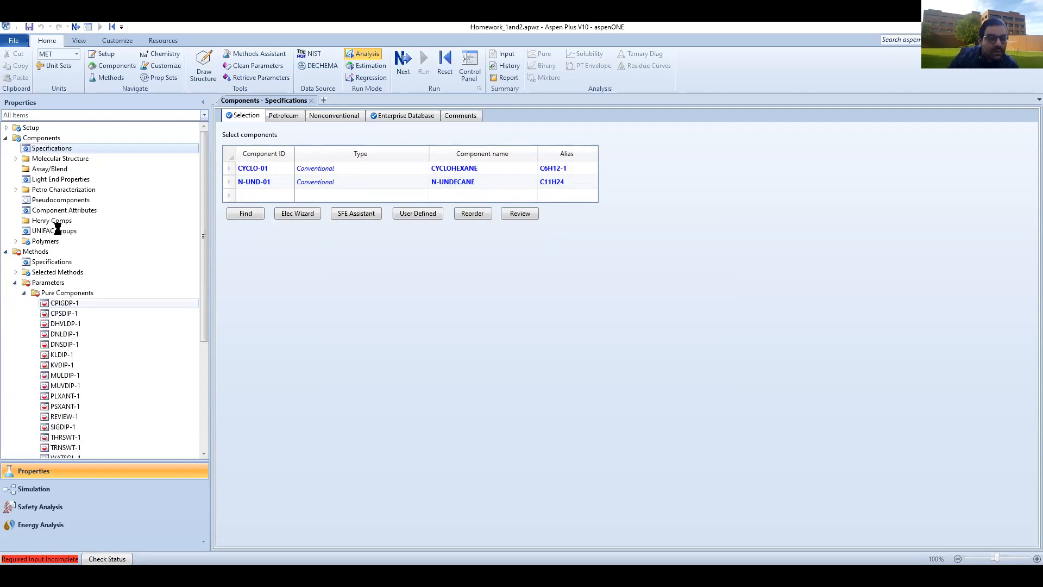
{"action": "scroll", "coordinate": [57, 229], "scroll_direction": "down", "scroll_amount": 3}
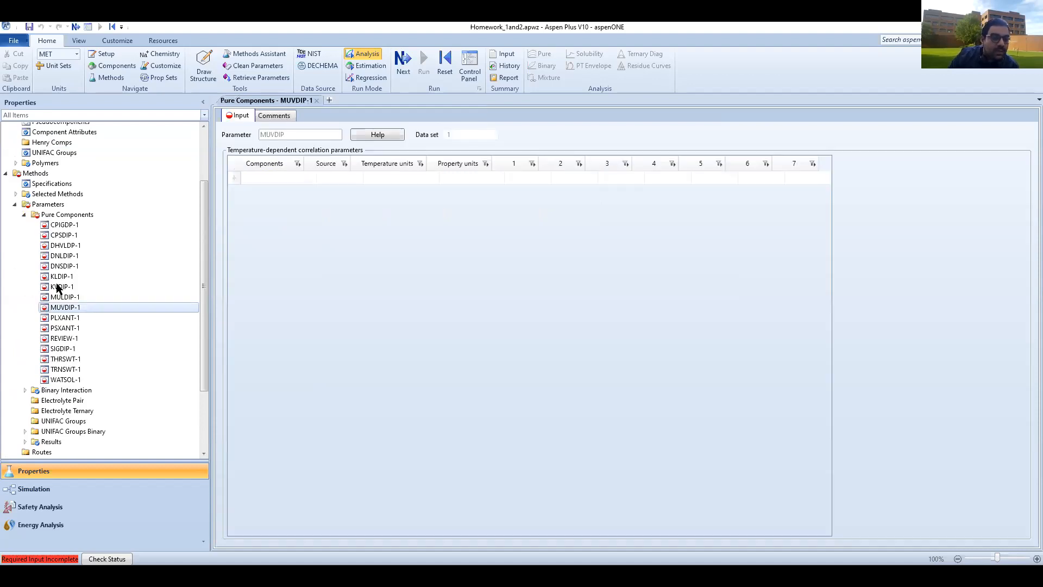
{"action": "scroll", "coordinate": [56, 284], "scroll_direction": "up", "scroll_amount": 1}
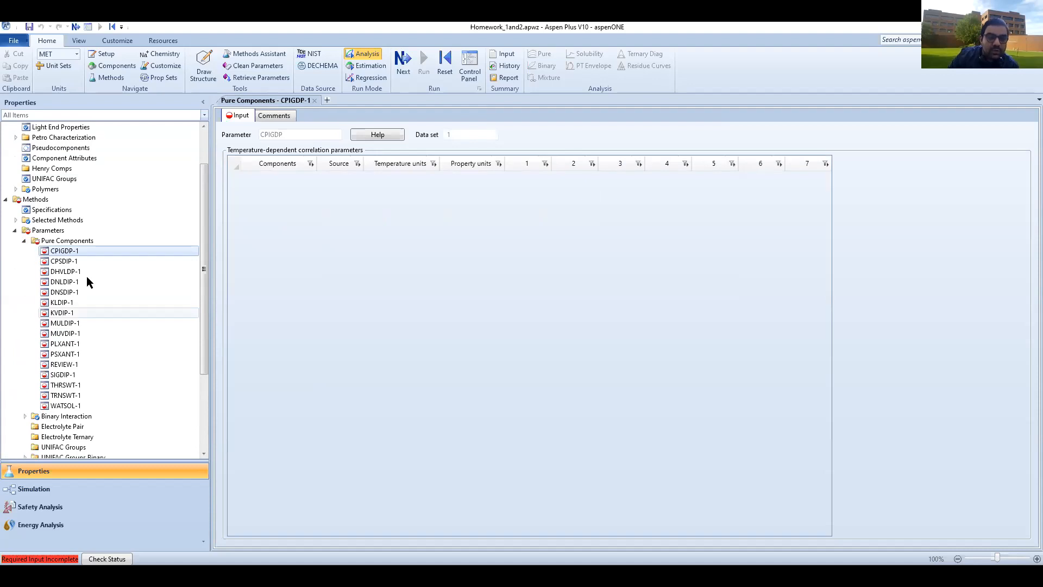
{"action": "scroll", "coordinate": [86, 277], "scroll_direction": "up", "scroll_amount": 2}
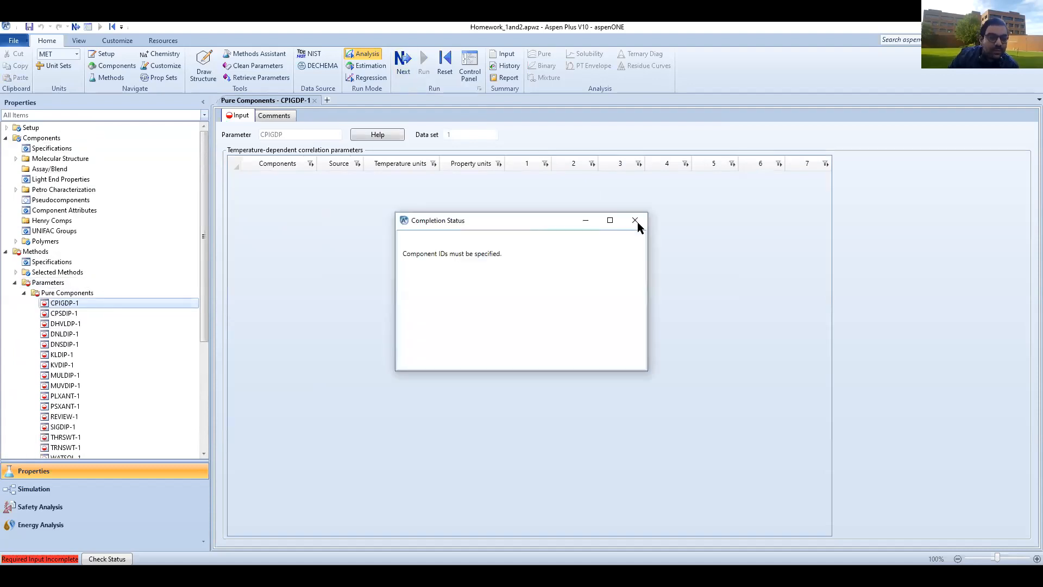
- Return to the component specifications, check the CYCLO-01 and N-UND-01 rows, and collapse the method parameters
{"action": "left_click", "coordinate": [29, 148]}
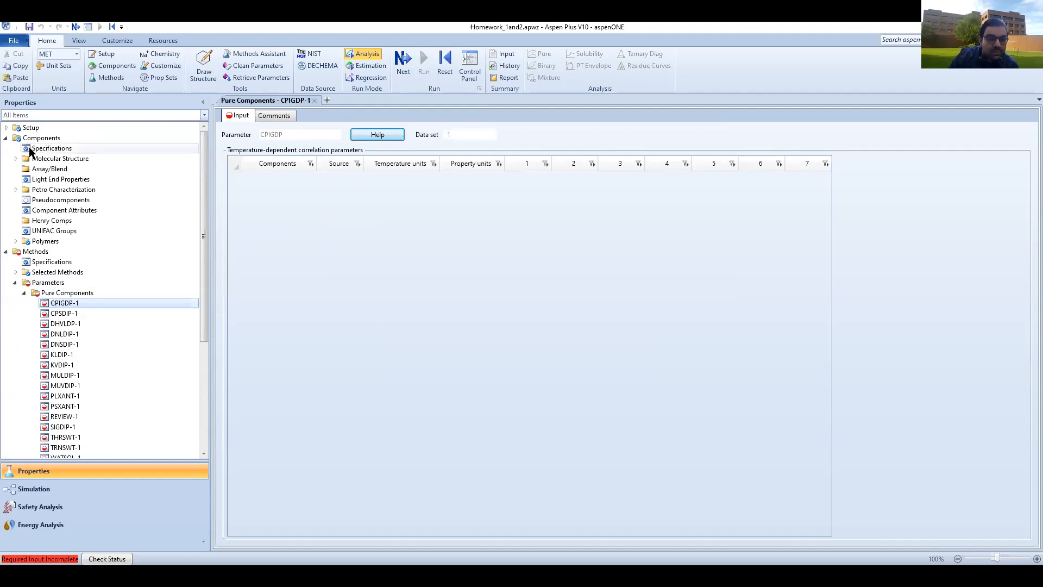
{"action": "left_click", "coordinate": [29, 149]}
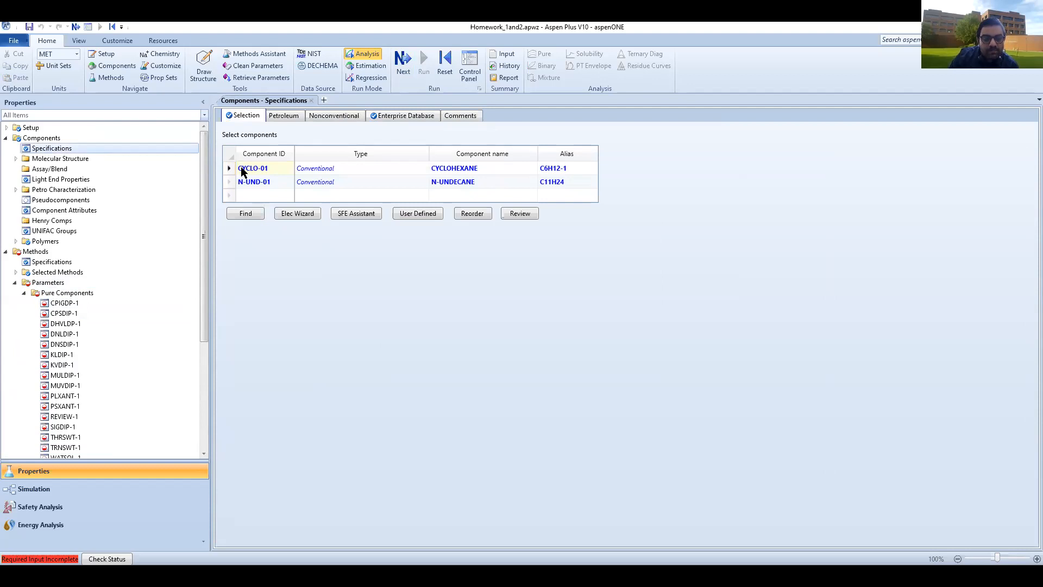
{"action": "left_click", "coordinate": [226, 179]}
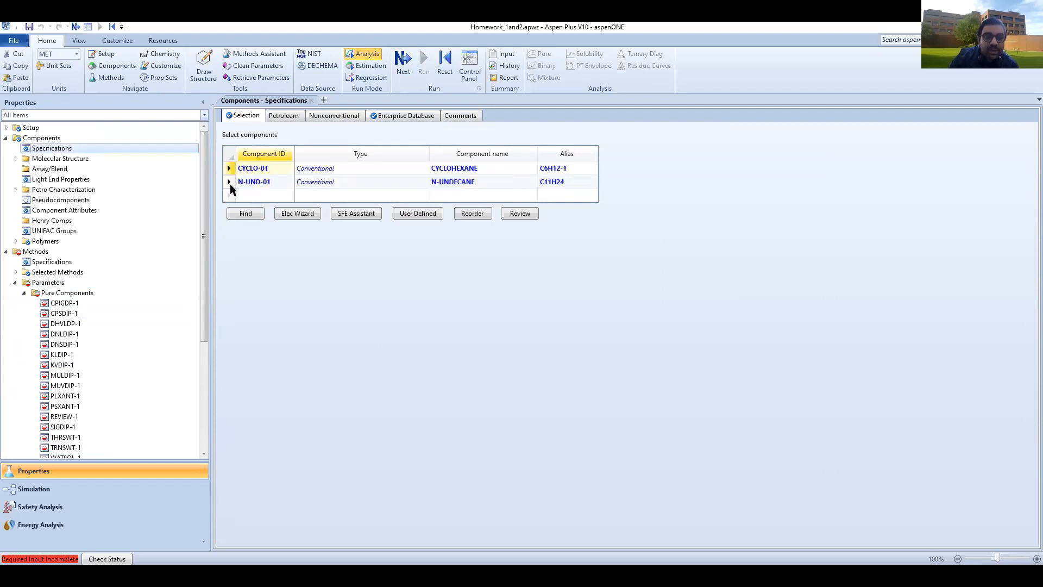
{"action": "left_click", "coordinate": [230, 183]}
{"action": "left_click", "coordinate": [25, 293]}
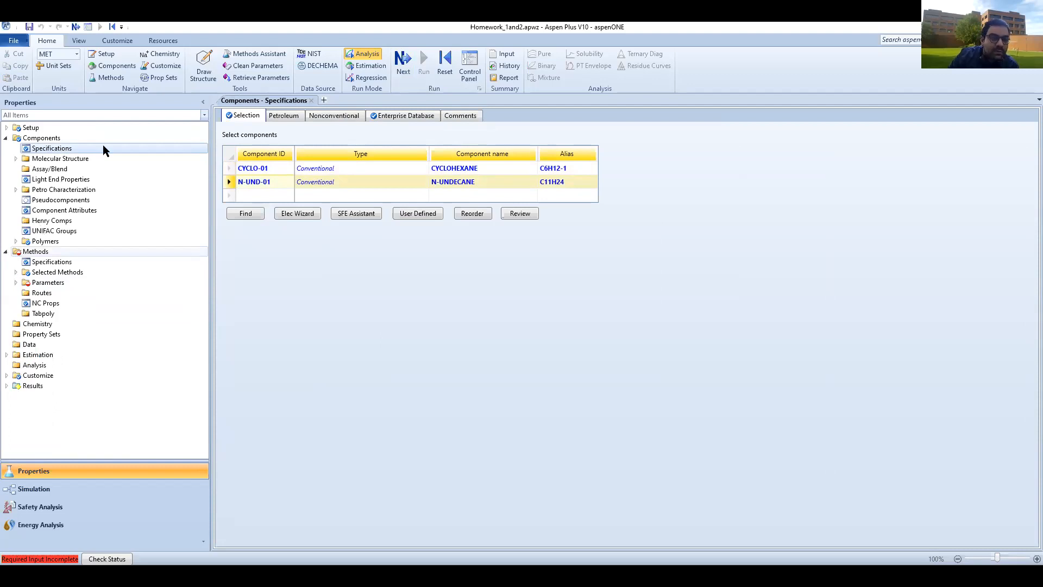
- Reopen the CPIGDP-1 pure component form and check which components can be chosen, leaving the entry blank
{"action": "left_click", "coordinate": [91, 79]}
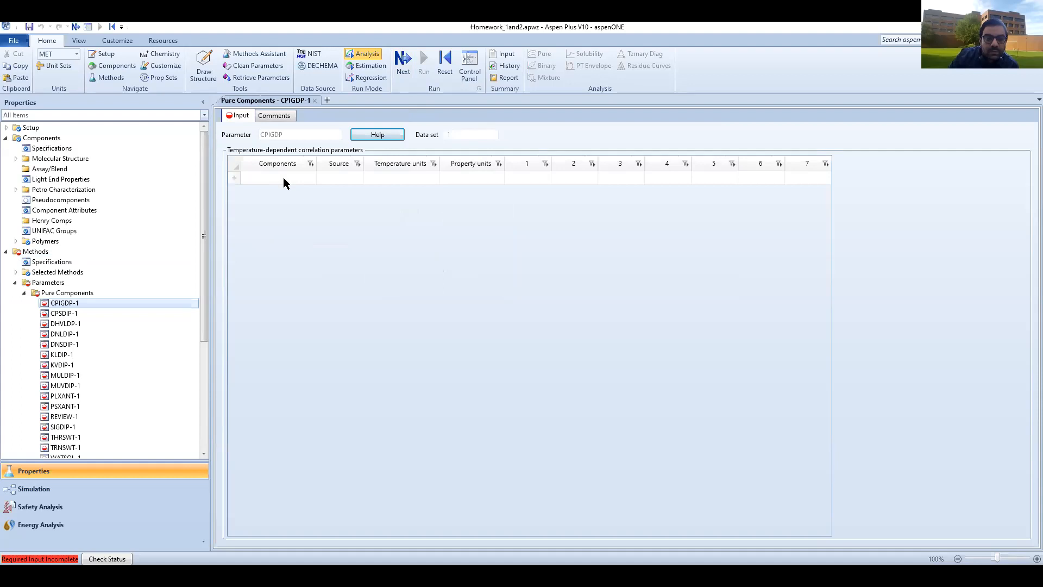
{"action": "left_click", "coordinate": [283, 178]}
{"action": "left_click", "coordinate": [311, 178]}
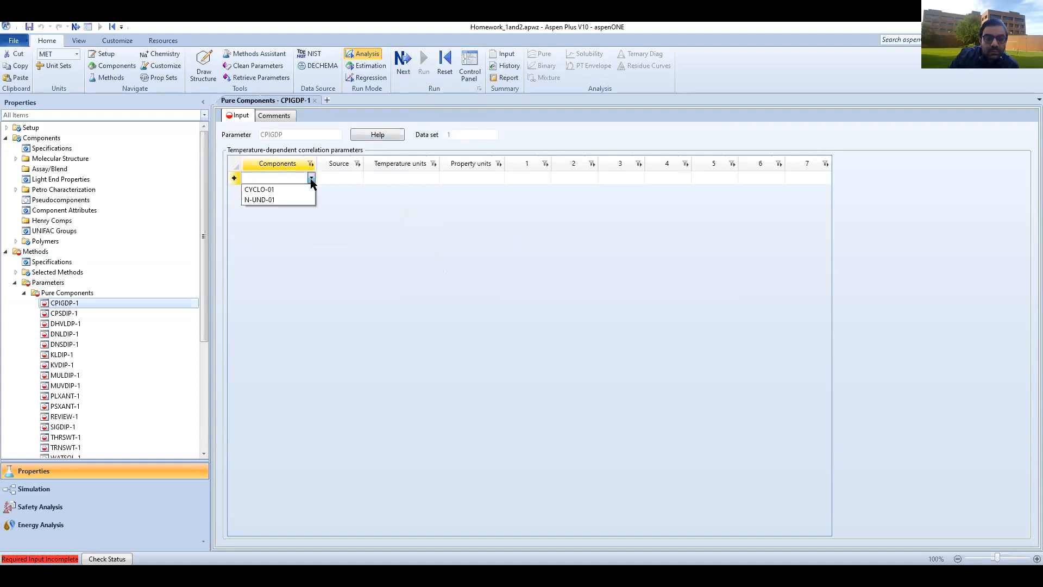
{"action": "left_click", "coordinate": [314, 224]}
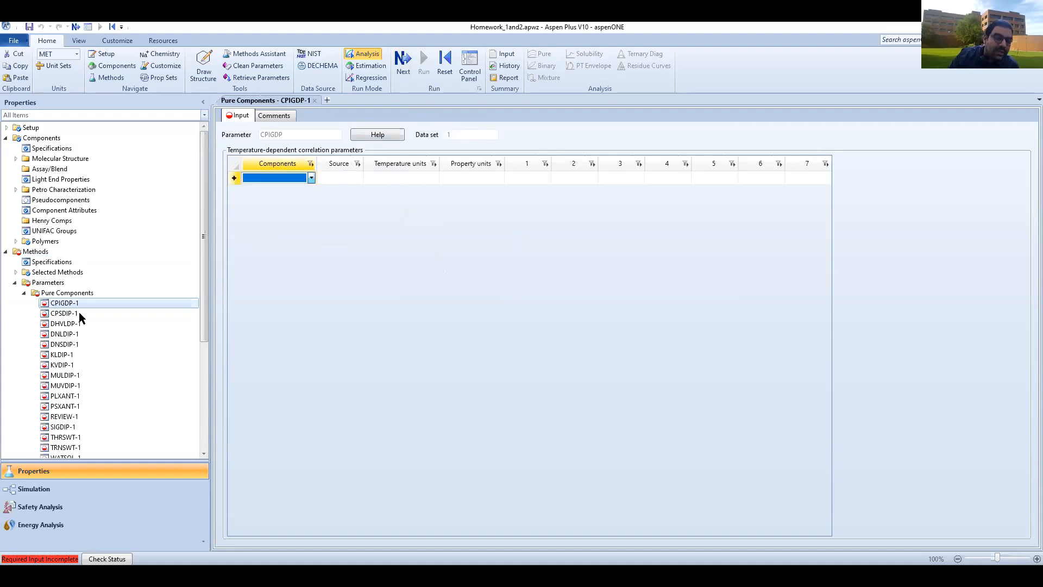
{"action": "left_click", "coordinate": [64, 305]}
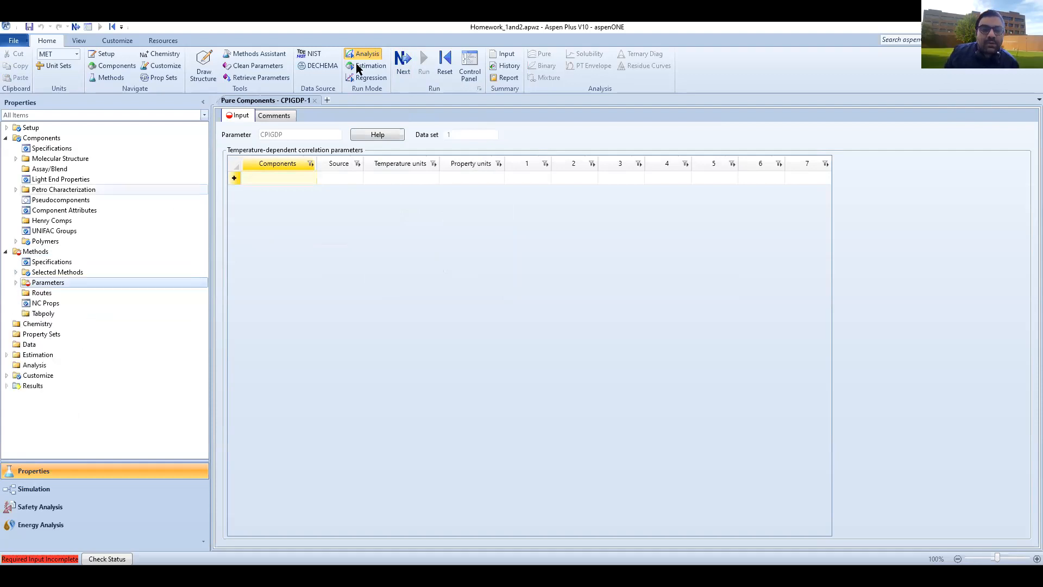
- Retrieve all property parameters with their results copied to input, and decline viewing the parameter results
{"action": "left_click", "coordinate": [240, 78]}
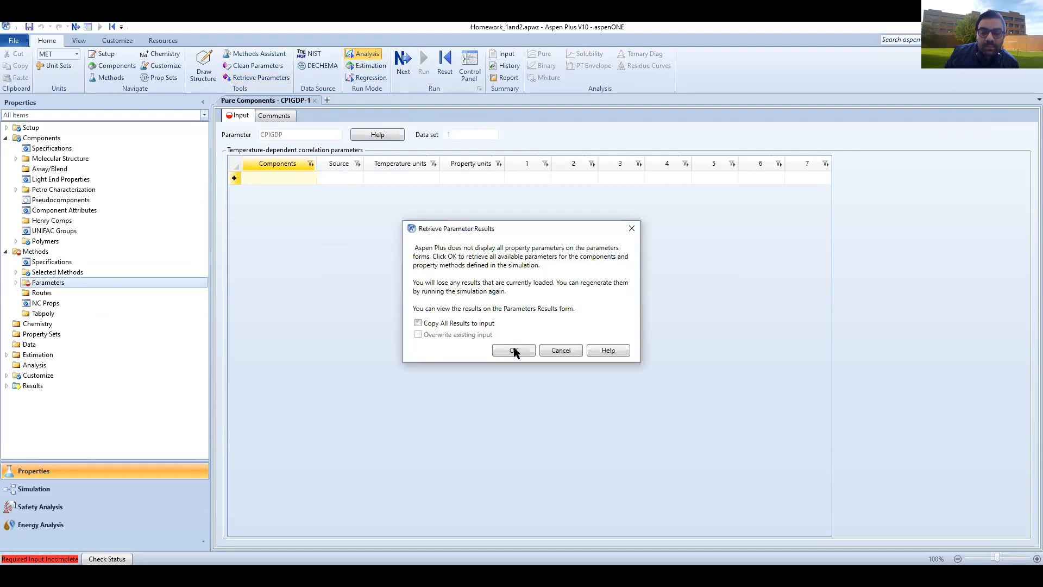
{"action": "left_click", "coordinate": [514, 349]}
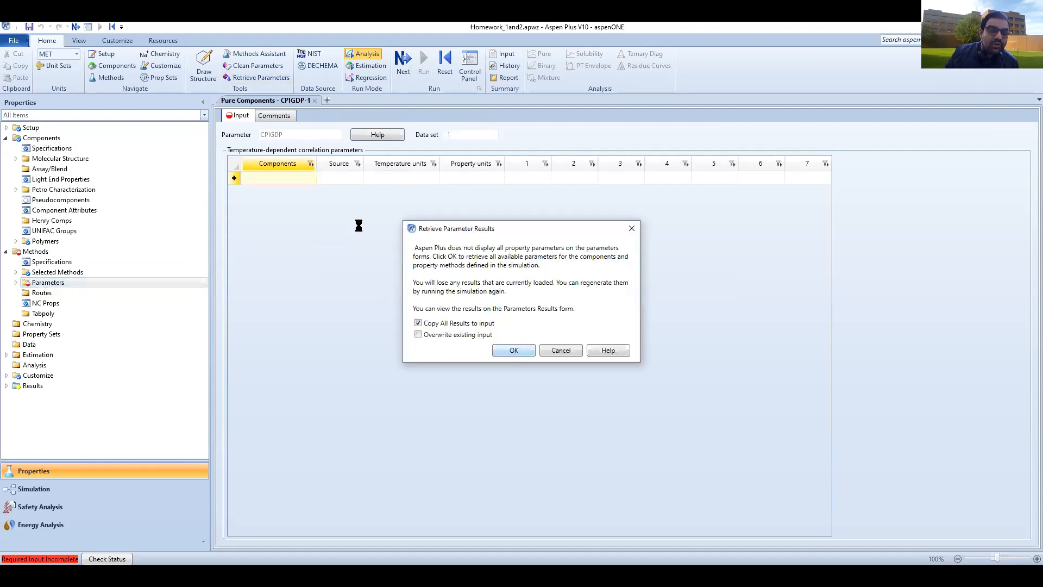
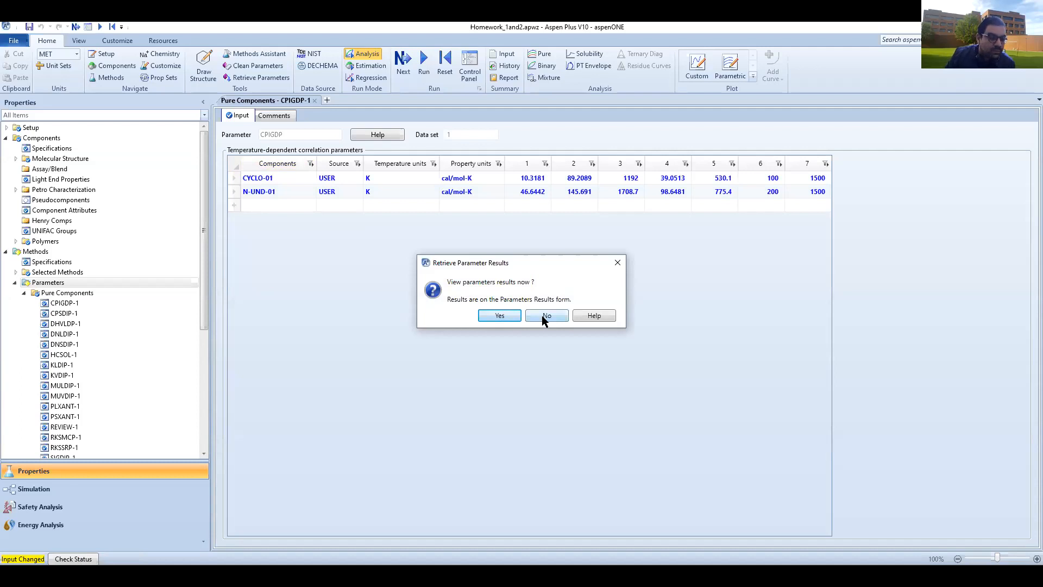
{"action": "left_click", "coordinate": [542, 315]}
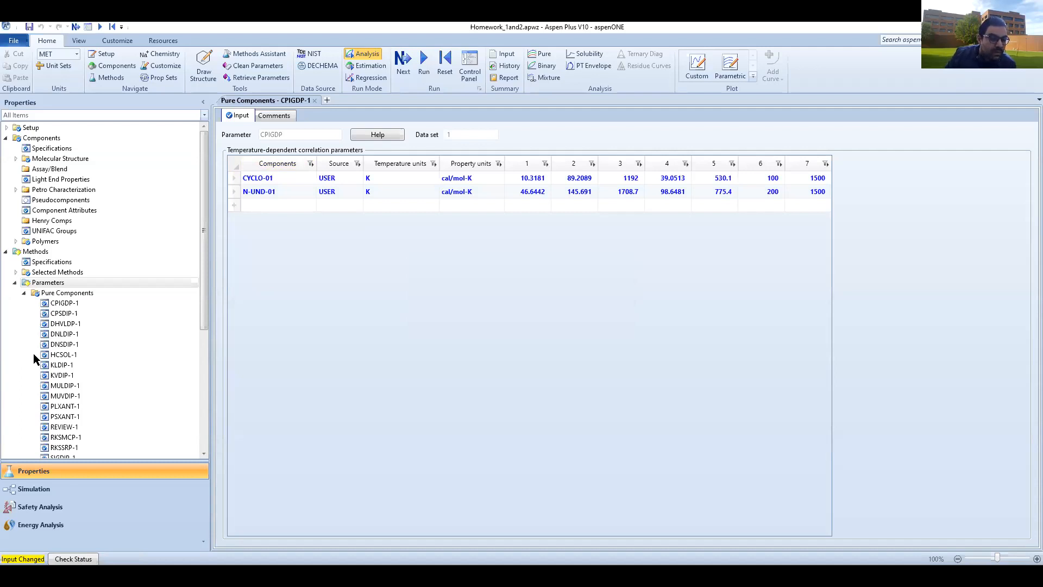
- Open the pure component parameter results under Methods for inspection
{"action": "scroll", "coordinate": [34, 353], "scroll_direction": "down", "scroll_amount": 7}
{"action": "left_click", "coordinate": [25, 350]}
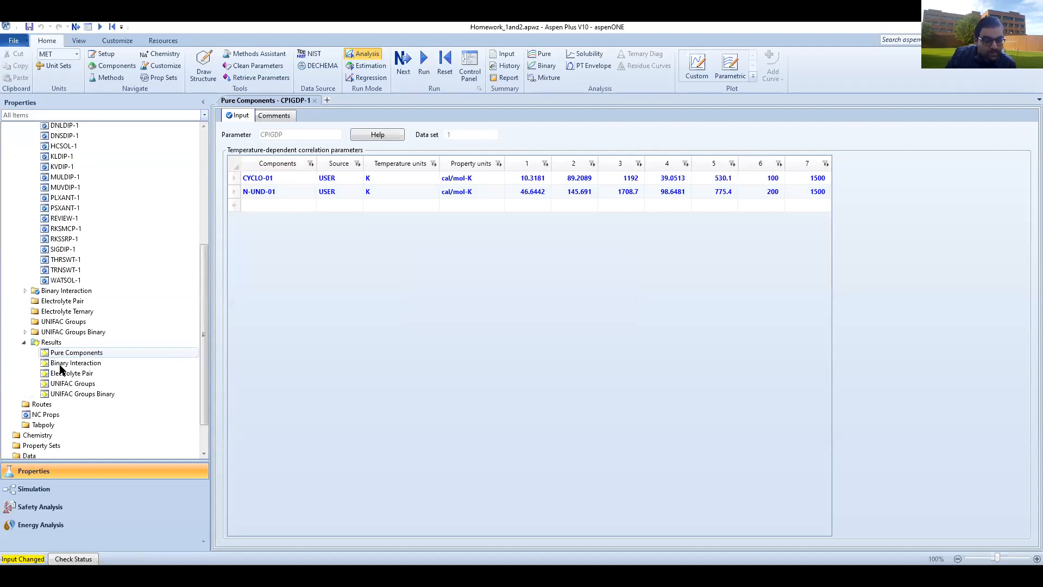
{"action": "left_click", "coordinate": [71, 352]}
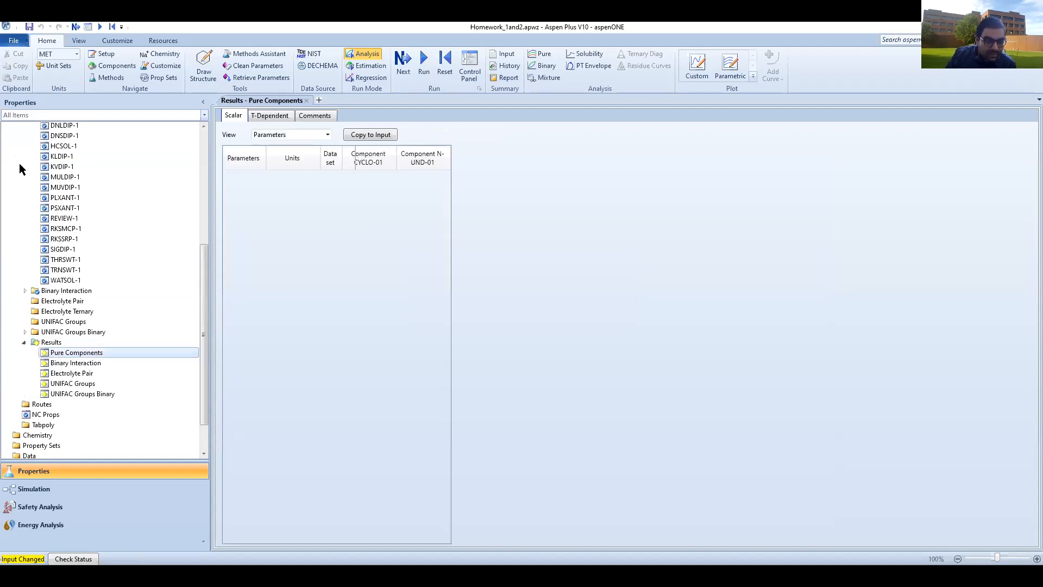
- Collapse the method parameters and components branches, leave the property results, and go to the Simulation environment
{"action": "scroll", "coordinate": [21, 166], "scroll_direction": "up", "scroll_amount": 4}
{"action": "left_click", "coordinate": [14, 205]}
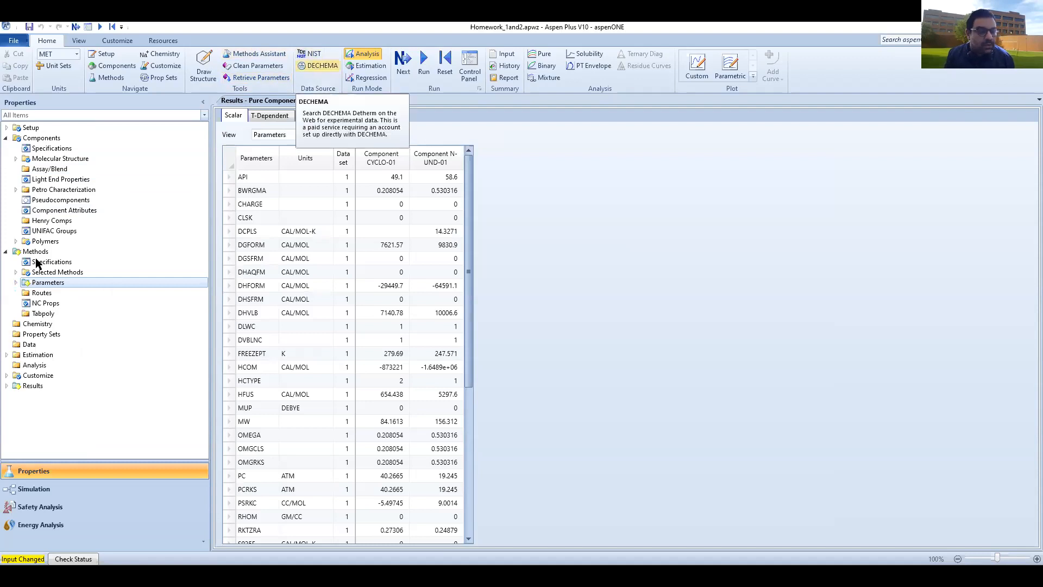
{"action": "left_click", "coordinate": [404, 63]}
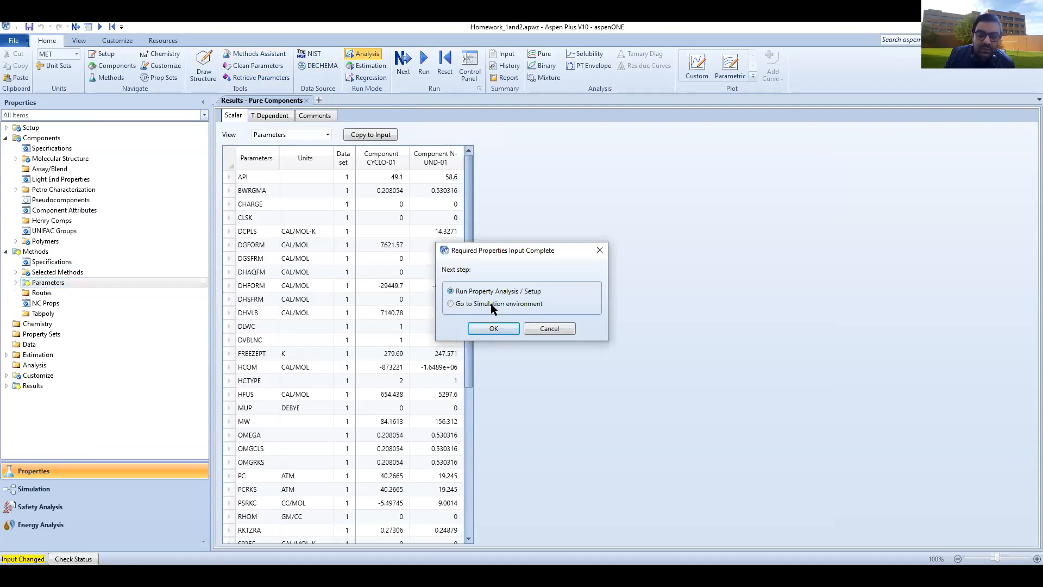
{"action": "left_click", "coordinate": [503, 329]}
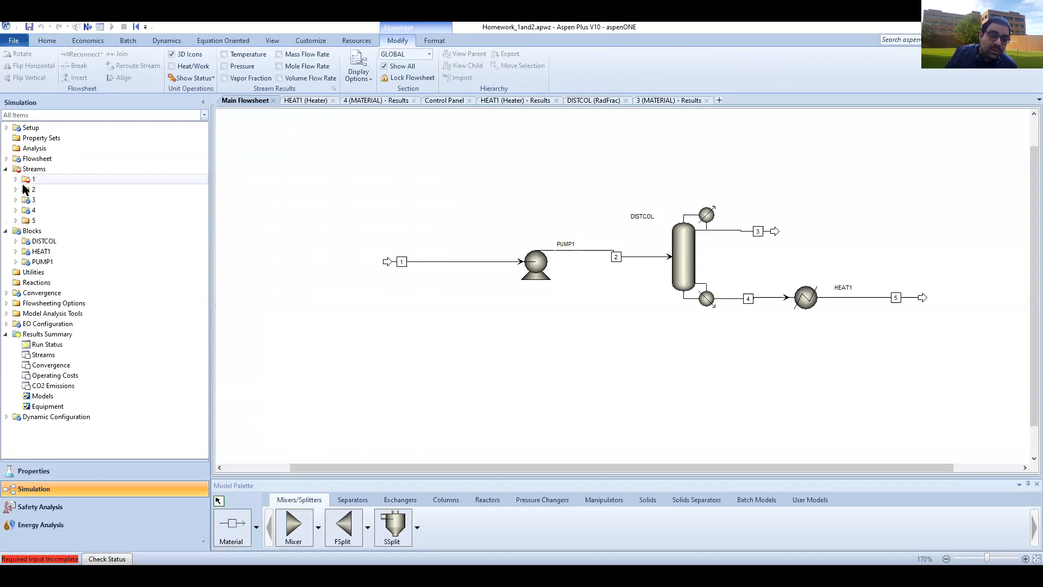
- Close the leftover heater, stream, column and control panel forms so only the main flowsheet stays open
{"action": "left_click", "coordinate": [332, 100]}
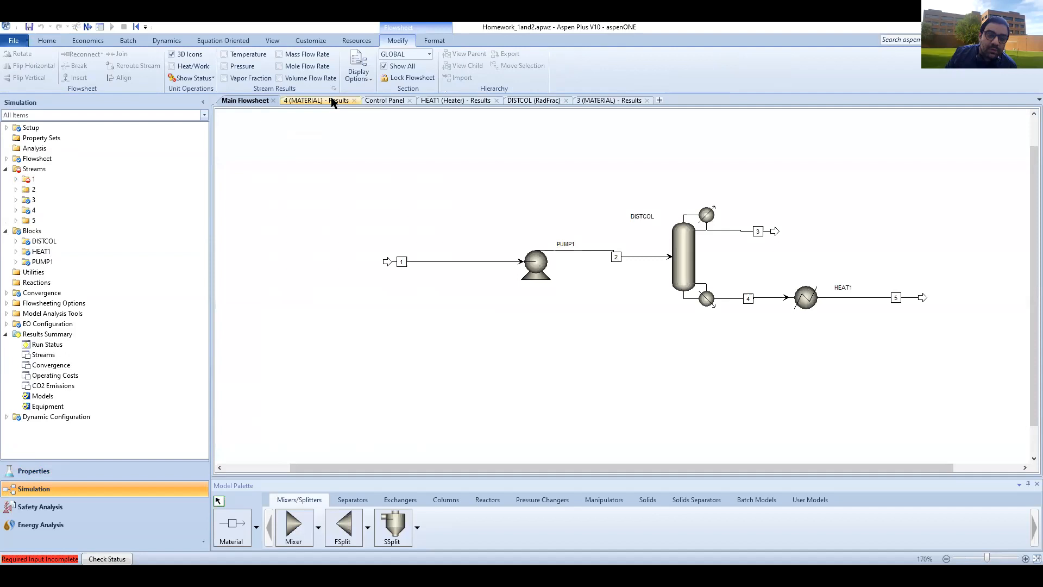
{"action": "left_click", "coordinate": [353, 100]}
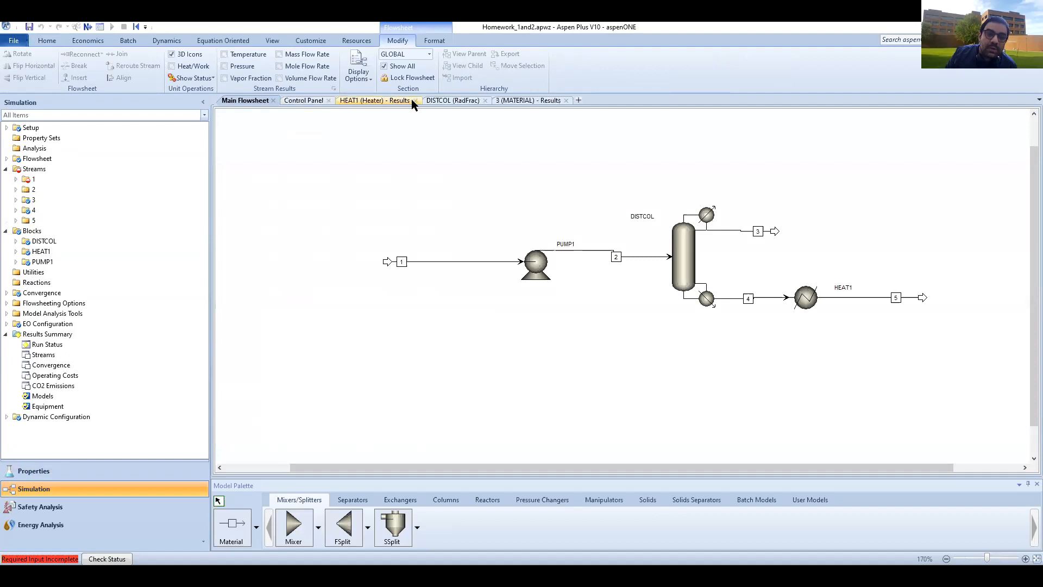
{"action": "left_click", "coordinate": [414, 100]}
{"action": "left_click", "coordinate": [398, 100]}
{"action": "left_click", "coordinate": [409, 101]}
{"action": "left_click", "coordinate": [330, 100]}
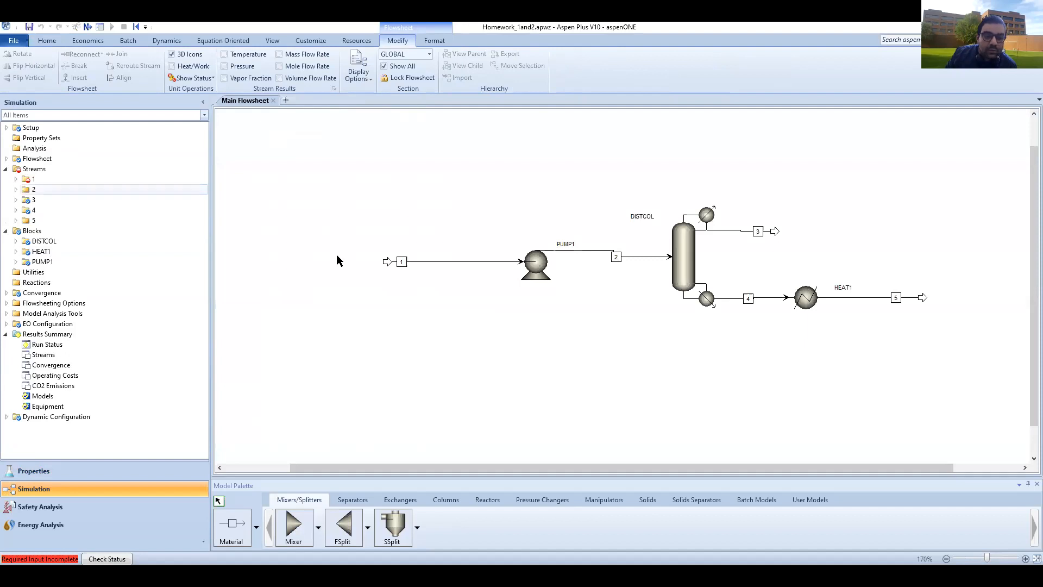
- Set stream 1's composition to mole flows of 100 mol/min each for CYCLO-01 and N-UND-01
{"action": "left_click", "coordinate": [15, 181]}
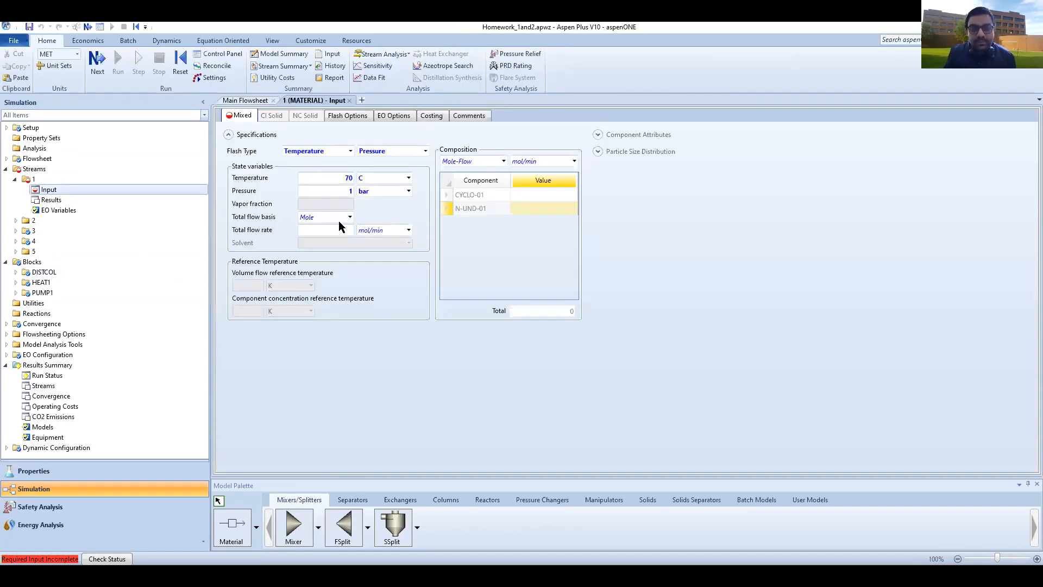
{"action": "left_click", "coordinate": [350, 190]}
{"action": "key", "text": "BackSpace"}
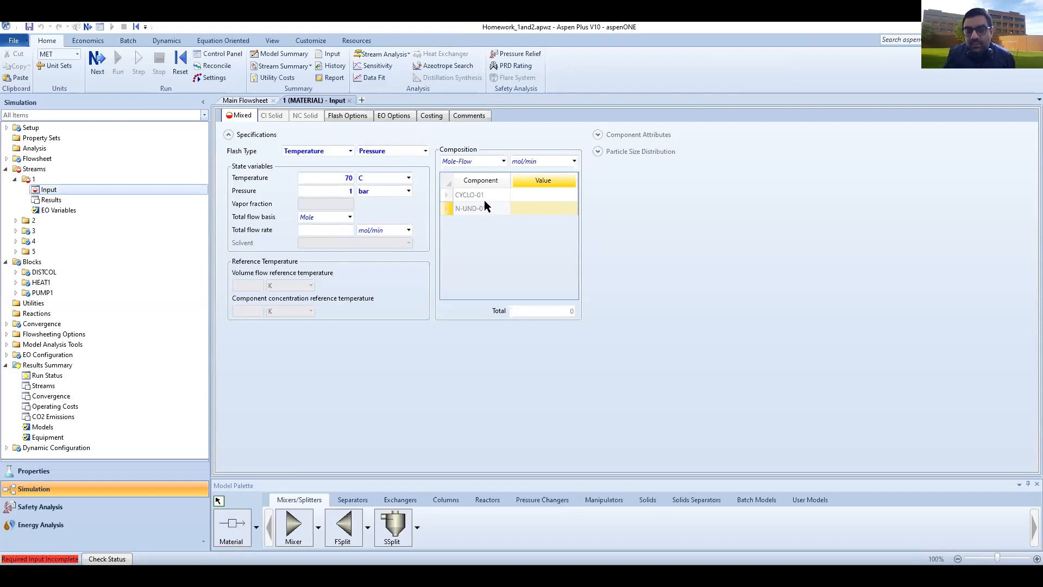
{"action": "left_click", "coordinate": [538, 195]}
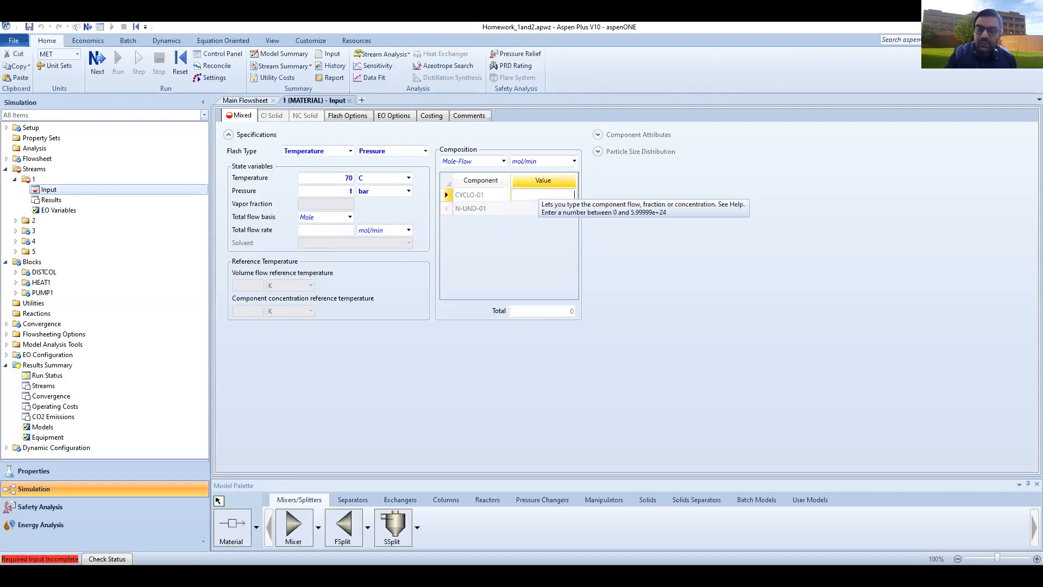
{"action": "type", "text": "100"}
{"action": "left_click", "coordinate": [540, 209]}
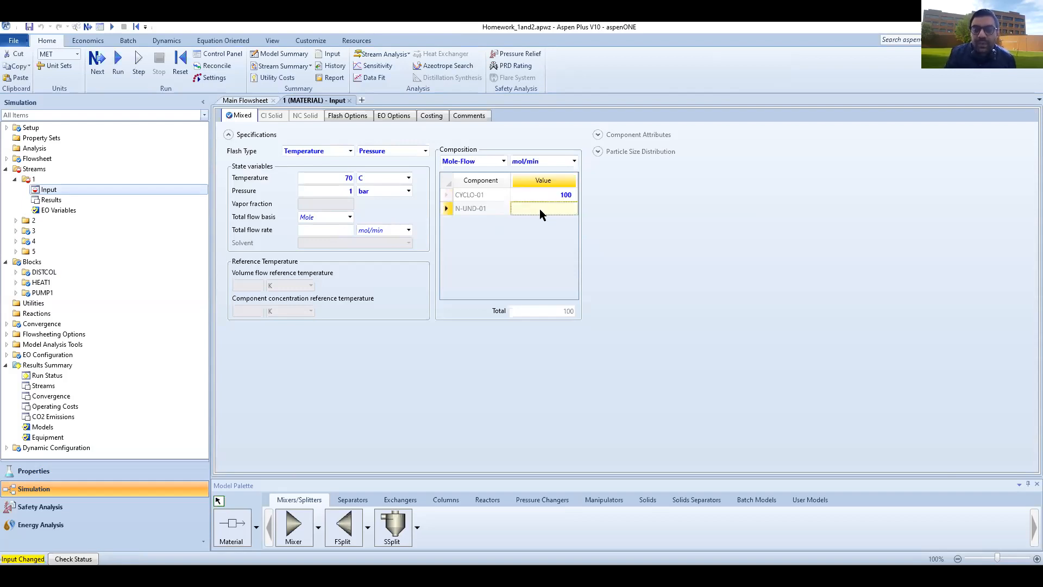
{"action": "type", "text": "100"}
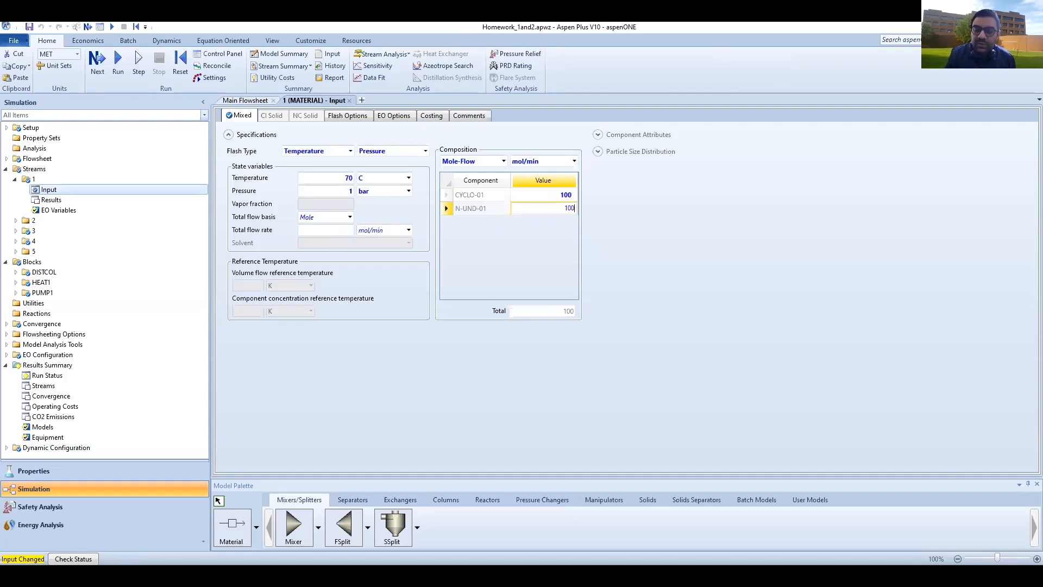
{"action": "key", "text": "Return"}
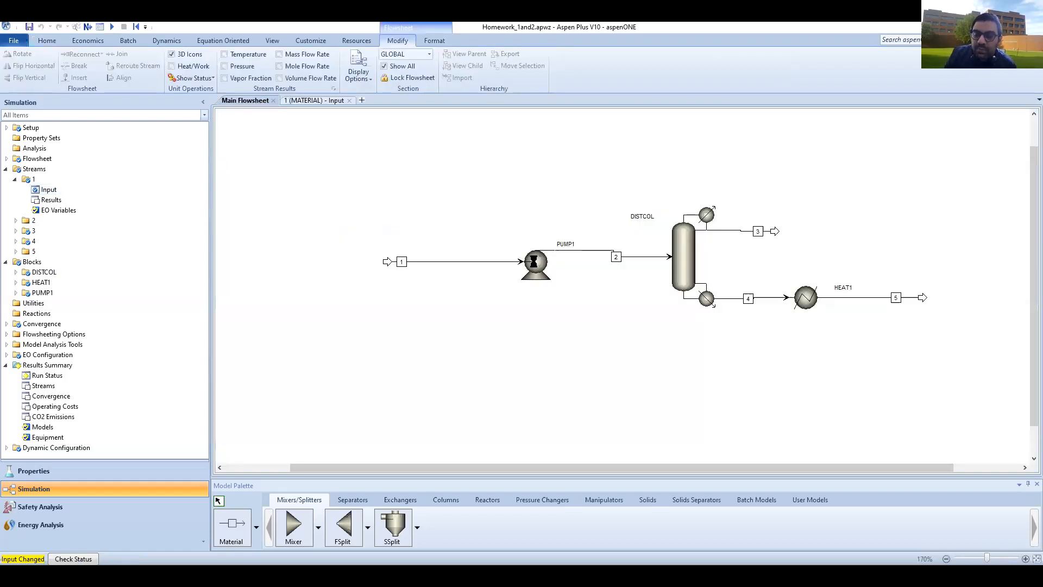
- Set the discharge pressure of PUMP1 to 8 bar
{"action": "double_click", "coordinate": [534, 262]}
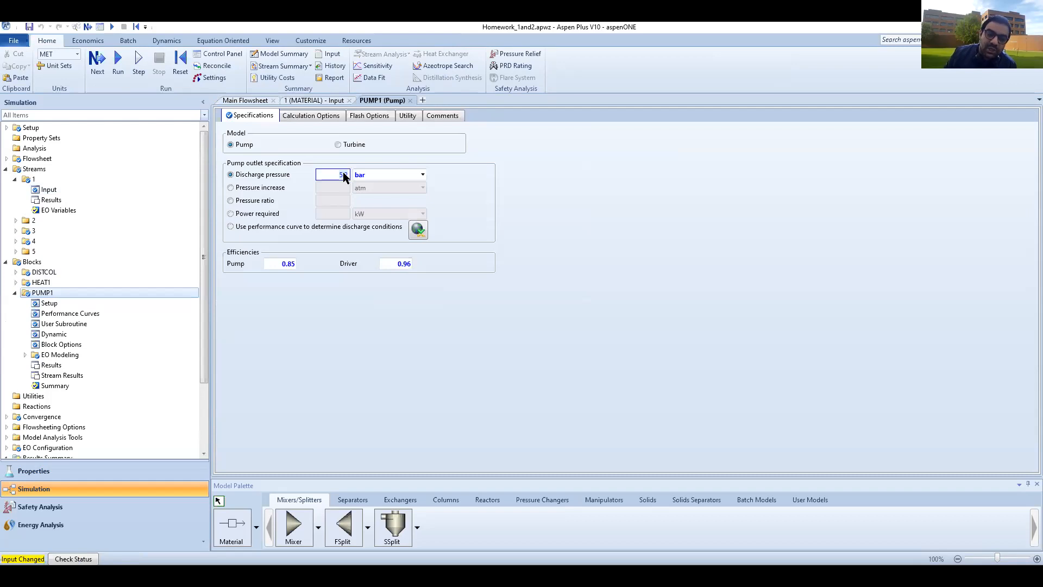
{"action": "left_click", "coordinate": [344, 174]}
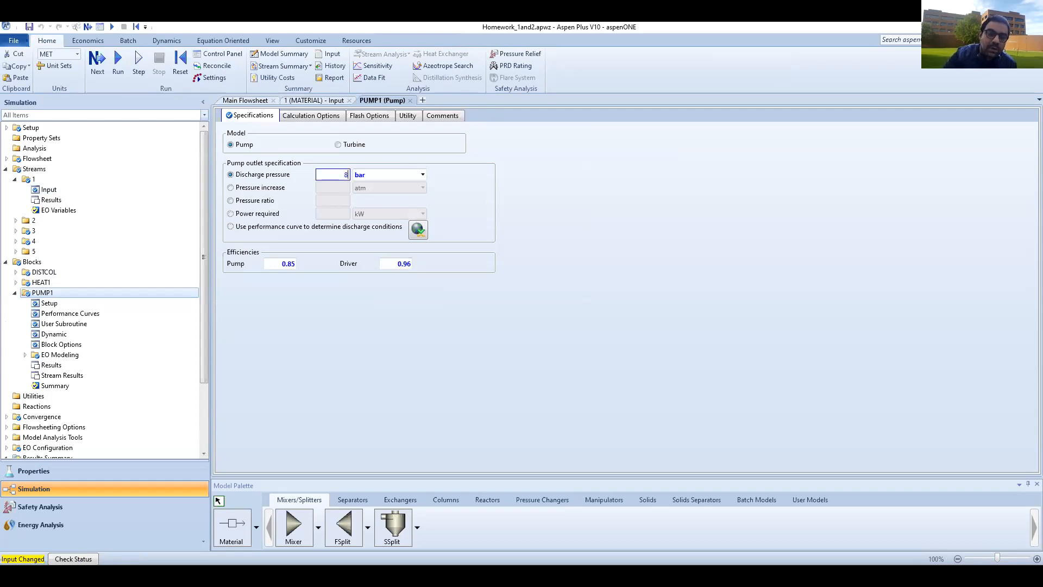
{"action": "type", "text": "8"}
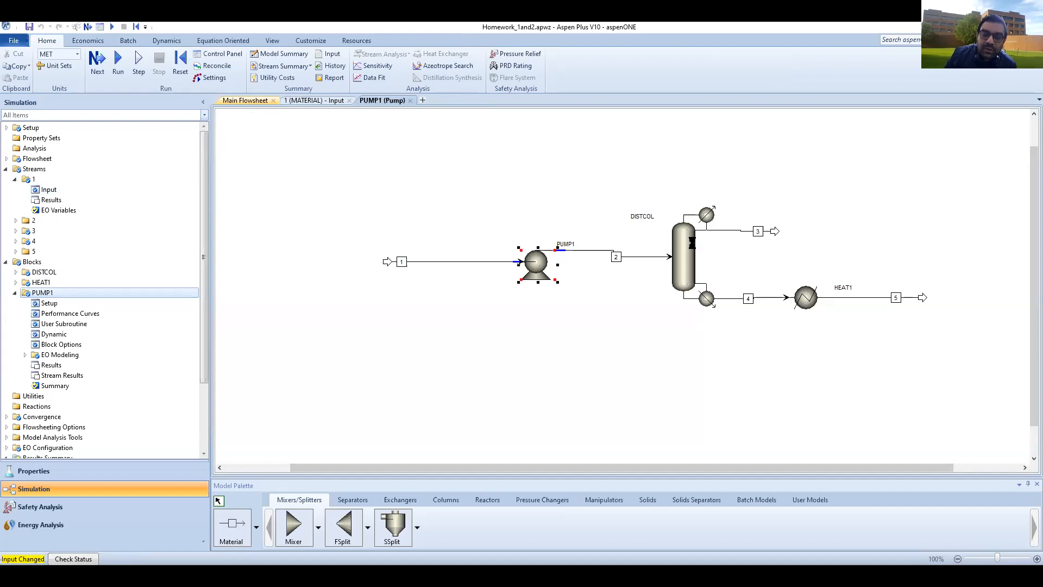
- Set the stage 1 / condenser pressure of the DISTCOL column to 8 bar
{"action": "double_click", "coordinate": [692, 242]}
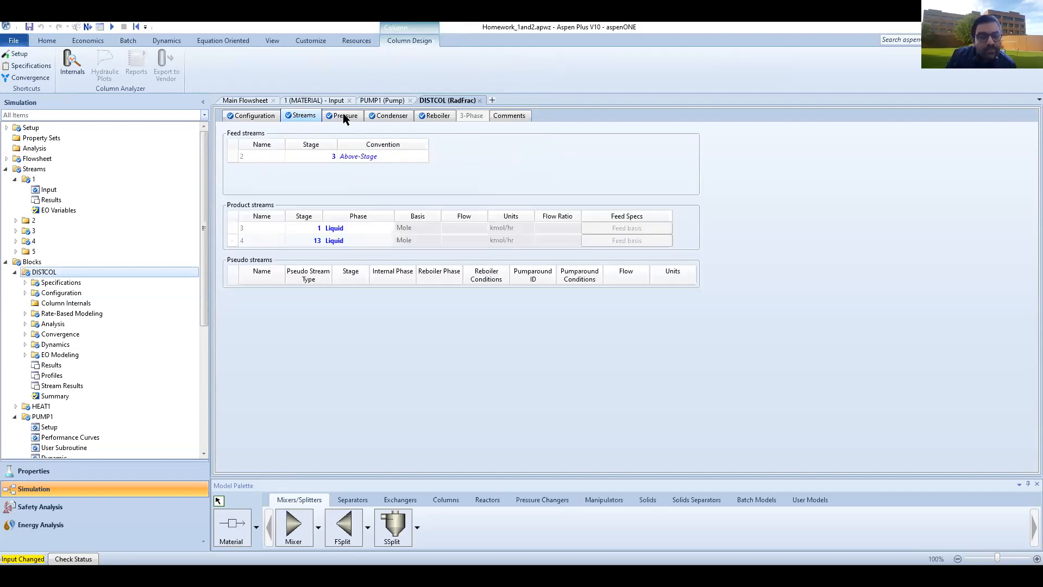
{"action": "left_click", "coordinate": [344, 116]}
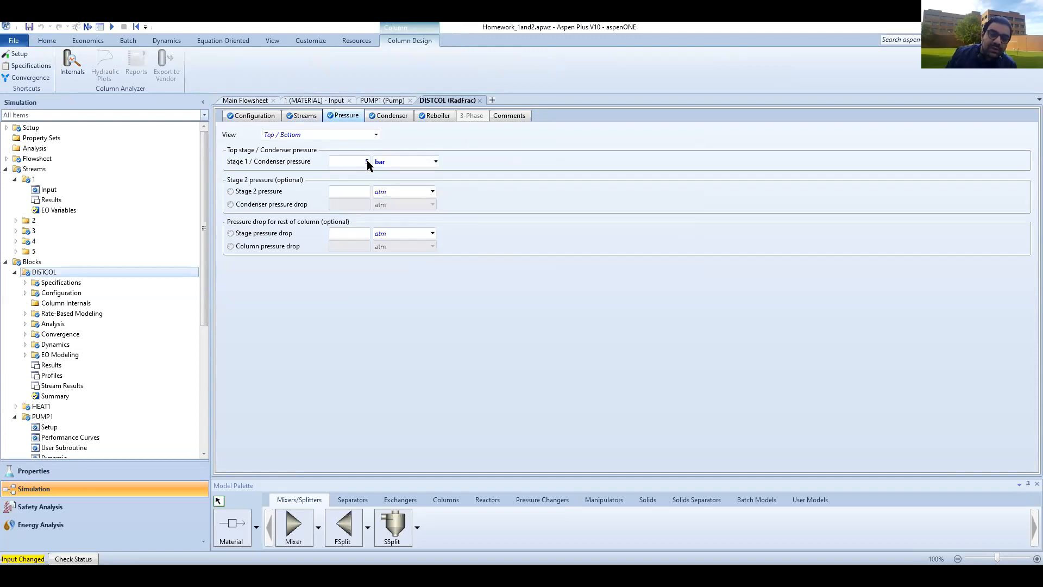
{"action": "left_click", "coordinate": [367, 160]}
{"action": "type", "text": "8"}
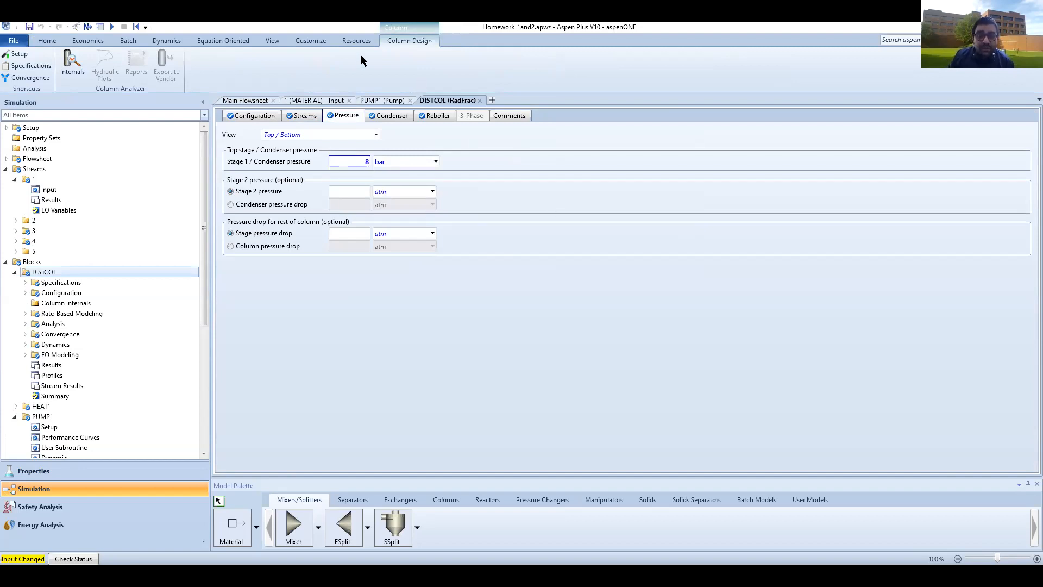
- Return to the main flowsheet and run the simulation
{"action": "left_click", "coordinate": [246, 100]}
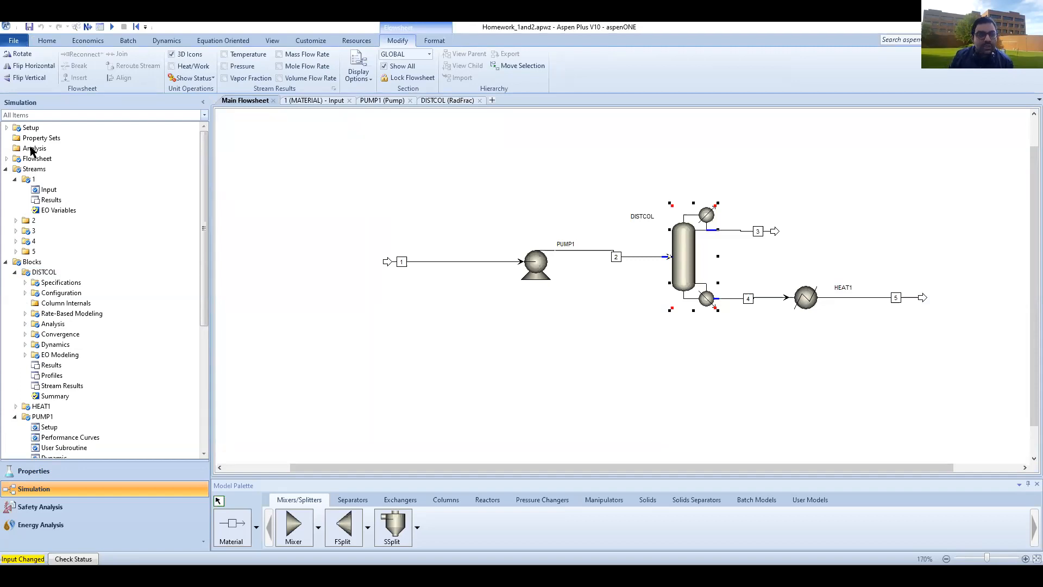
{"action": "left_click", "coordinate": [47, 41]}
{"action": "left_click", "coordinate": [120, 58]}
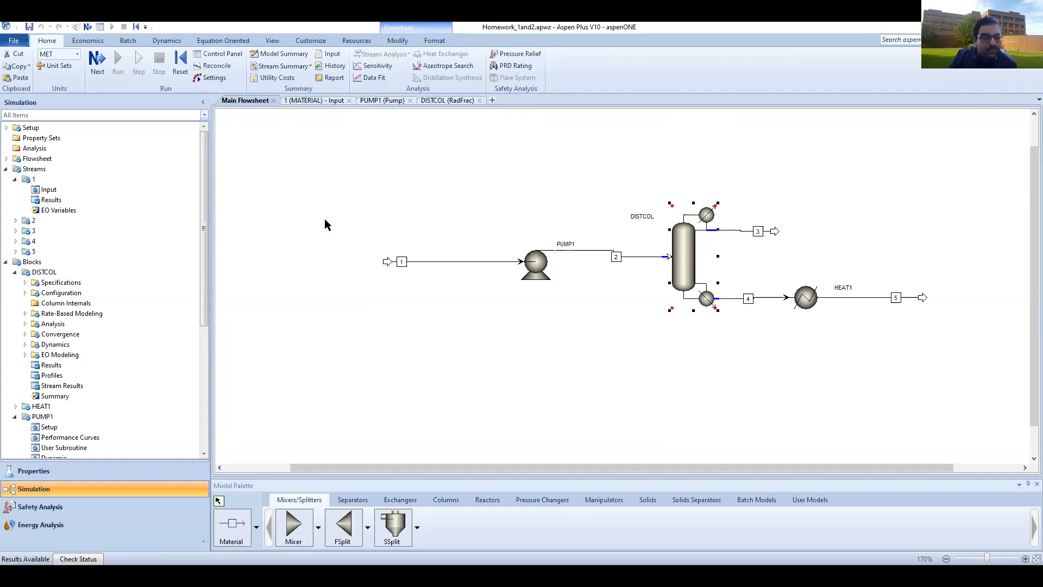
- Open the Streams form of the results summary and review the material results for the feed, pump outlet and distillate
{"action": "scroll", "coordinate": [125, 401], "scroll_direction": "down", "scroll_amount": 7}
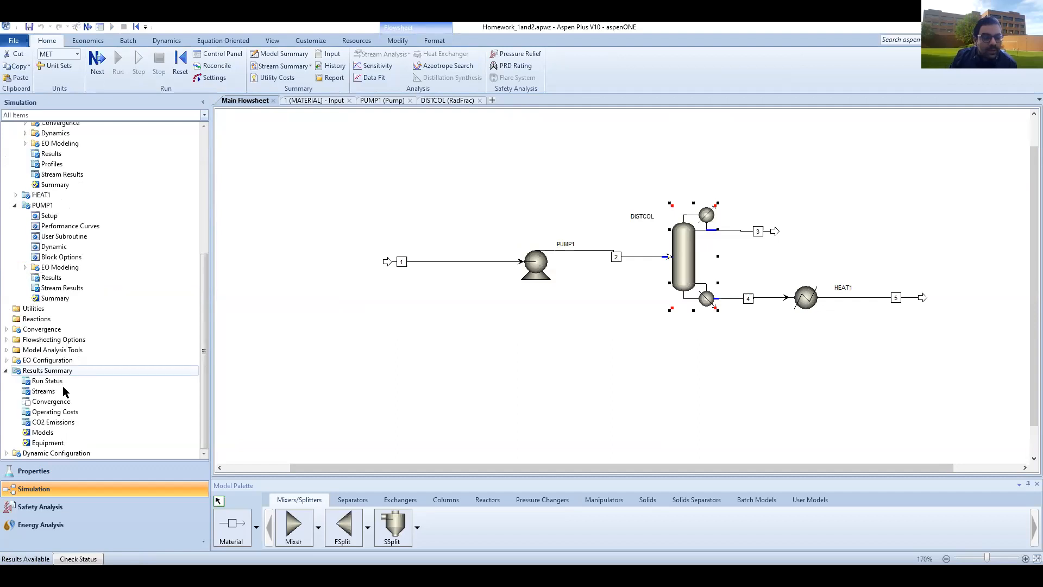
{"action": "double_click", "coordinate": [64, 390]}
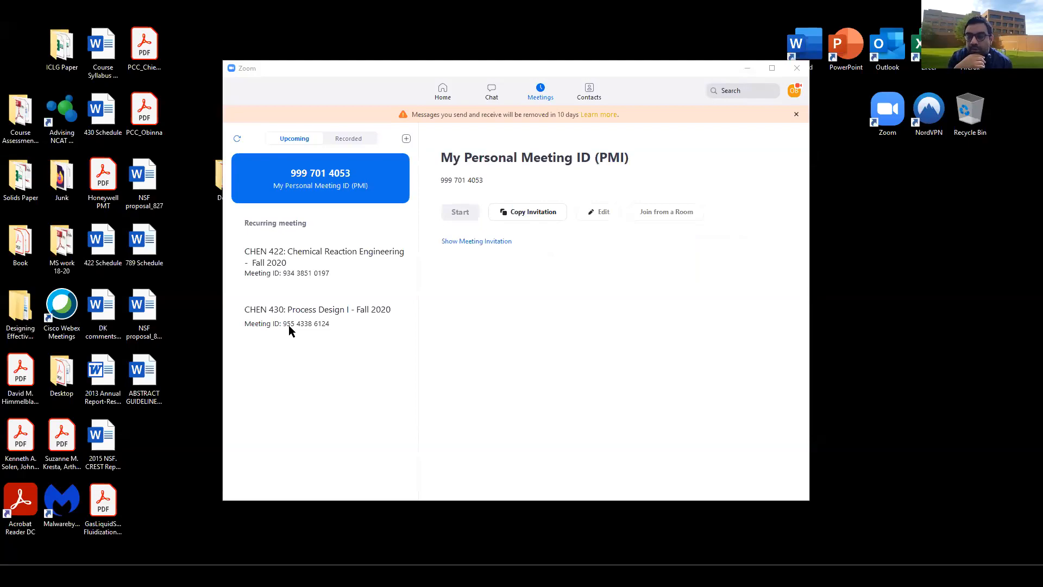
{"action": "key", "text": "alt+Tab"}
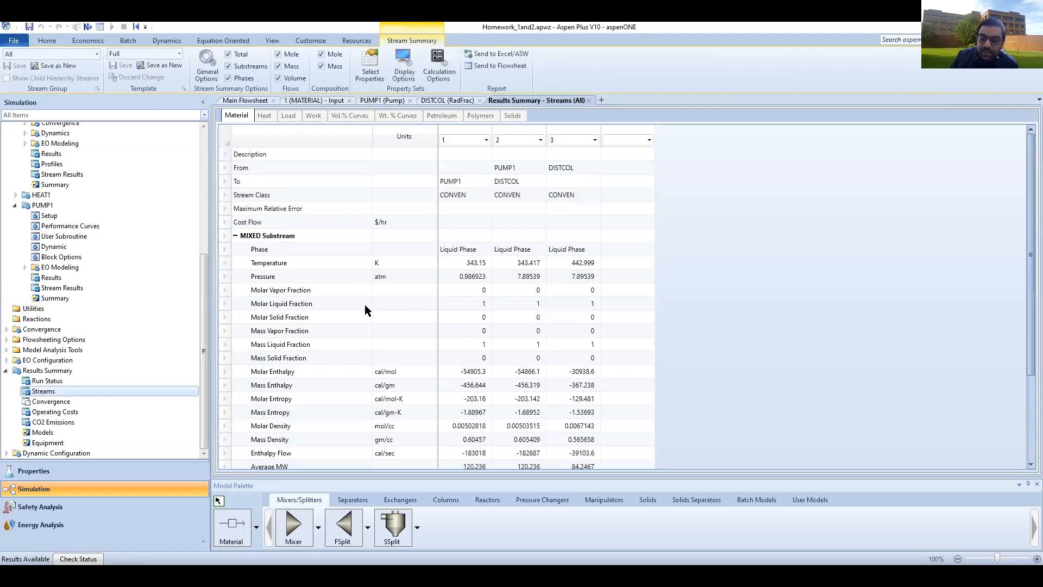
{"action": "scroll", "coordinate": [364, 305], "scroll_direction": "down", "scroll_amount": 2}
{"action": "scroll", "coordinate": [364, 305], "scroll_direction": "down", "scroll_amount": 1}
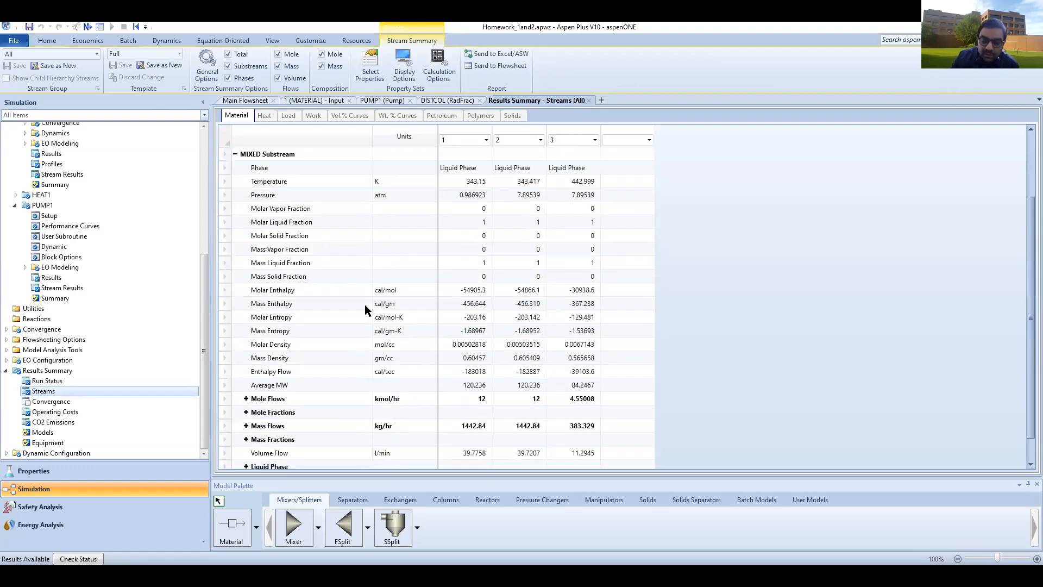
- Add stream 4 to the stream results comparison and expand the mole fractions
{"action": "left_click", "coordinate": [650, 140]}
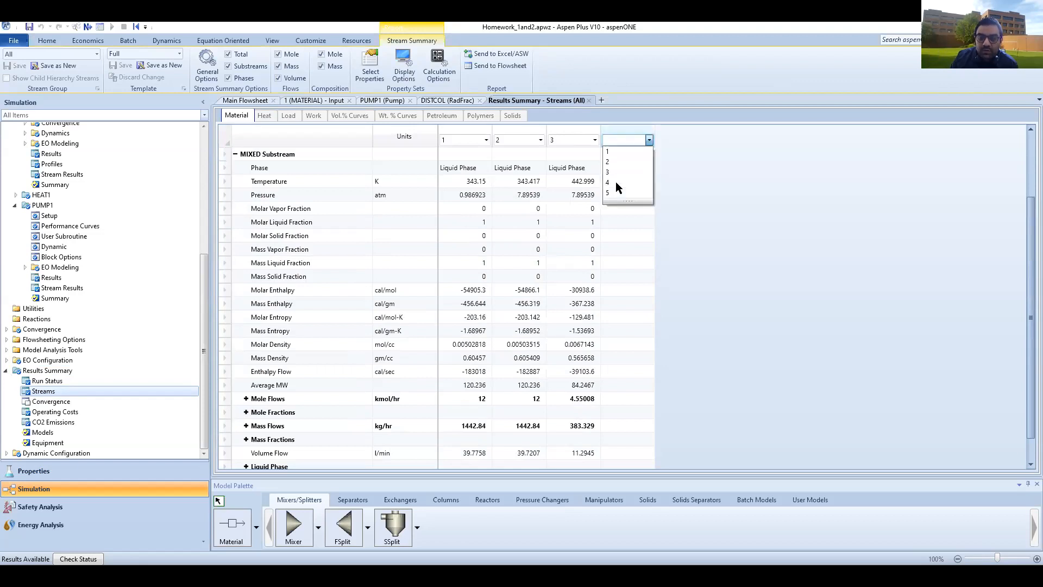
{"action": "left_click", "coordinate": [616, 183]}
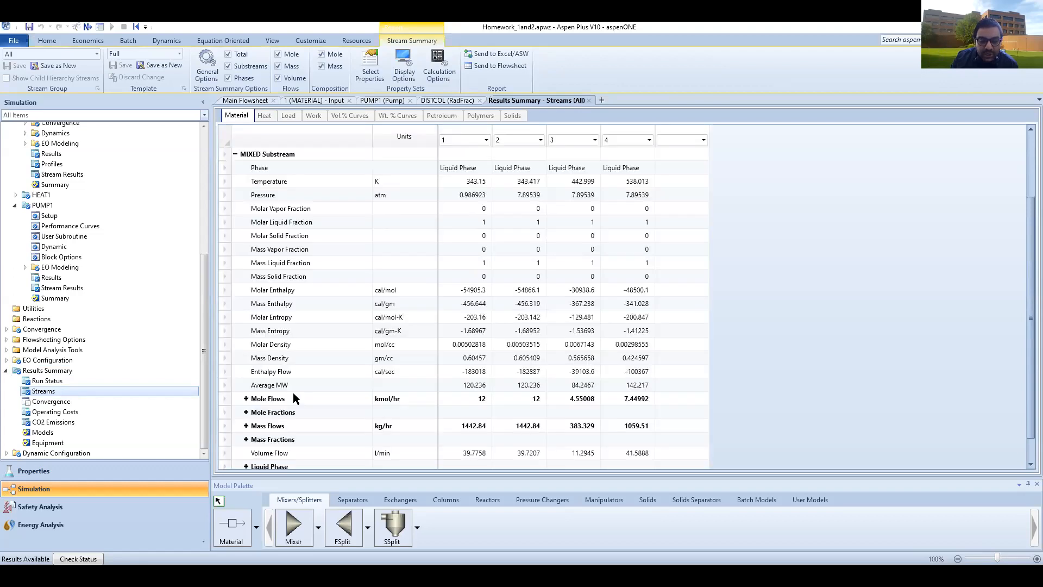
{"action": "scroll", "coordinate": [247, 408], "scroll_direction": "down", "scroll_amount": 1}
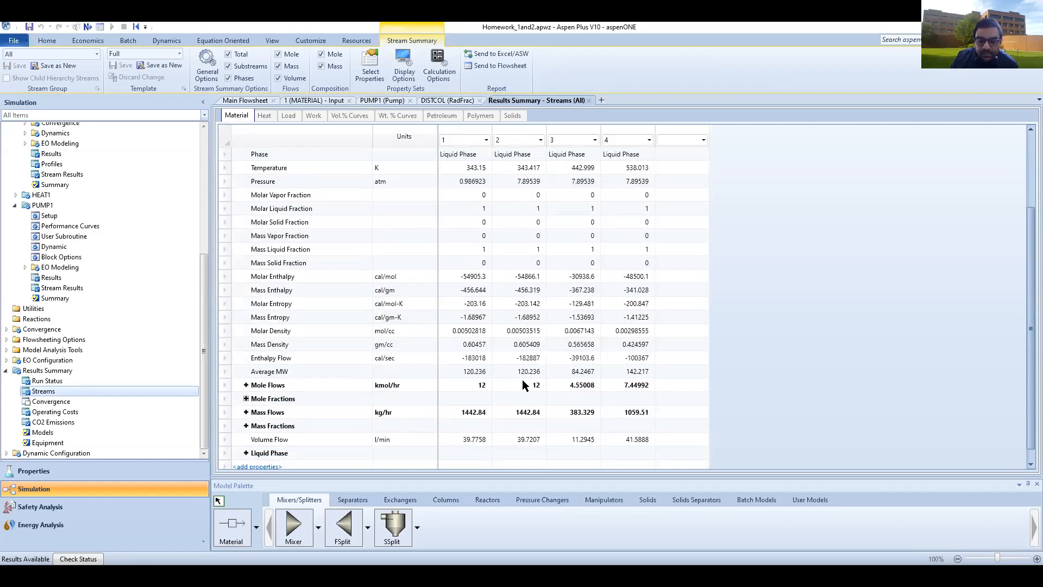
{"action": "scroll", "coordinate": [641, 425], "scroll_direction": "down", "scroll_amount": 1}
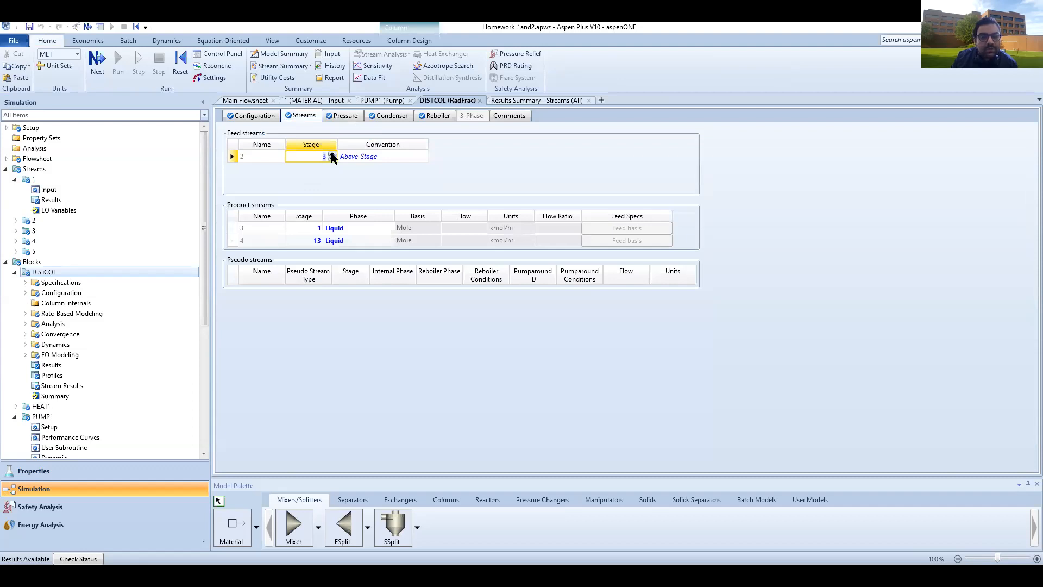
- Set the DISTCOL feed stage of stream 2 to 10, rerun the simulation and check the product mole fractions
{"action": "left_click", "coordinate": [332, 157]}
{"action": "left_click", "coordinate": [112, 61]}
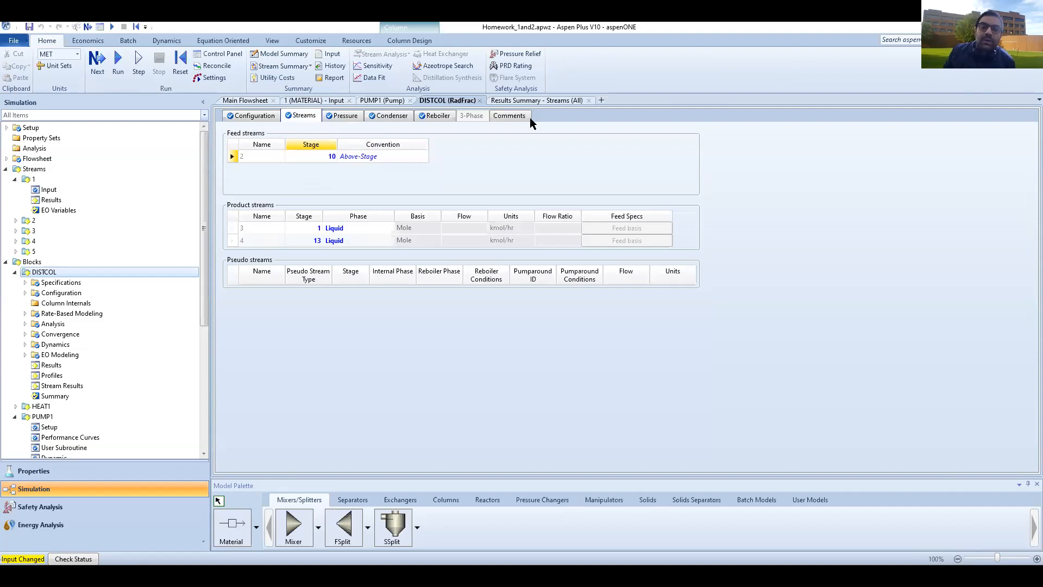
{"action": "key", "text": "F5"}
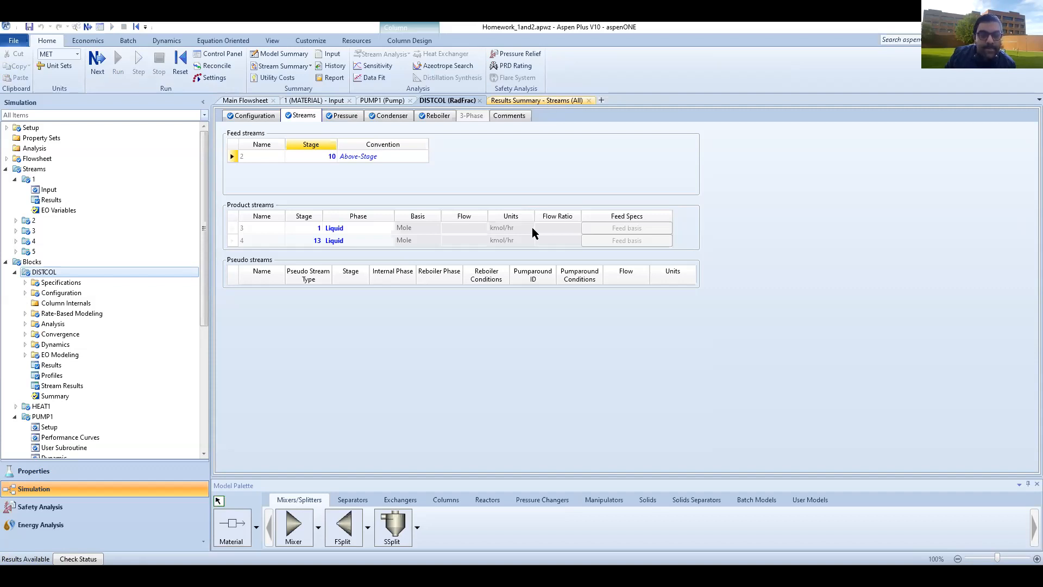
{"action": "left_click", "coordinate": [520, 100]}
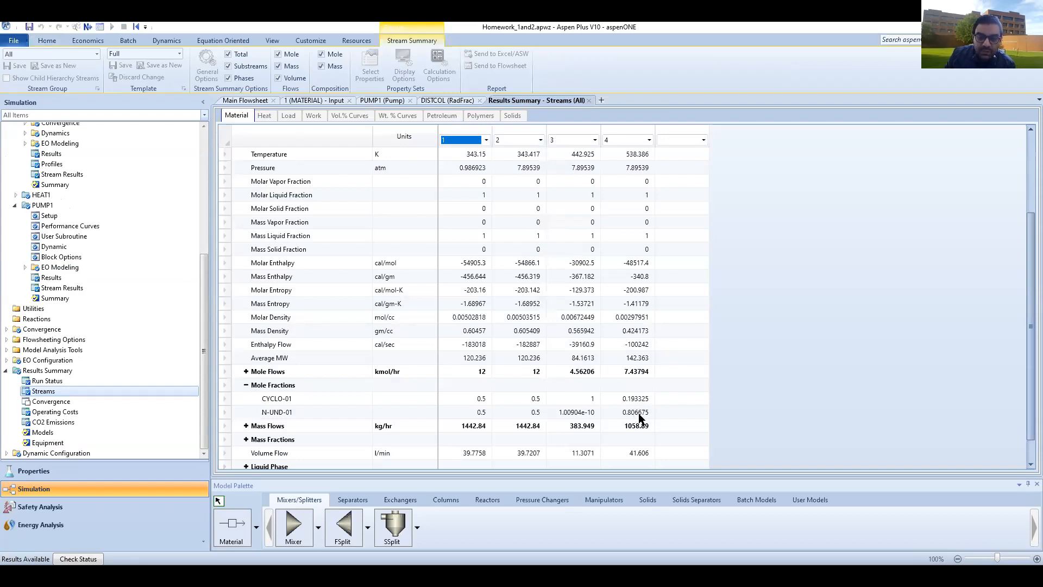
- Set the DISTCOL feed stage of stream 2 to 7 and the number of stages to 21, and rerun the simulation
{"action": "left_click", "coordinate": [438, 102]}
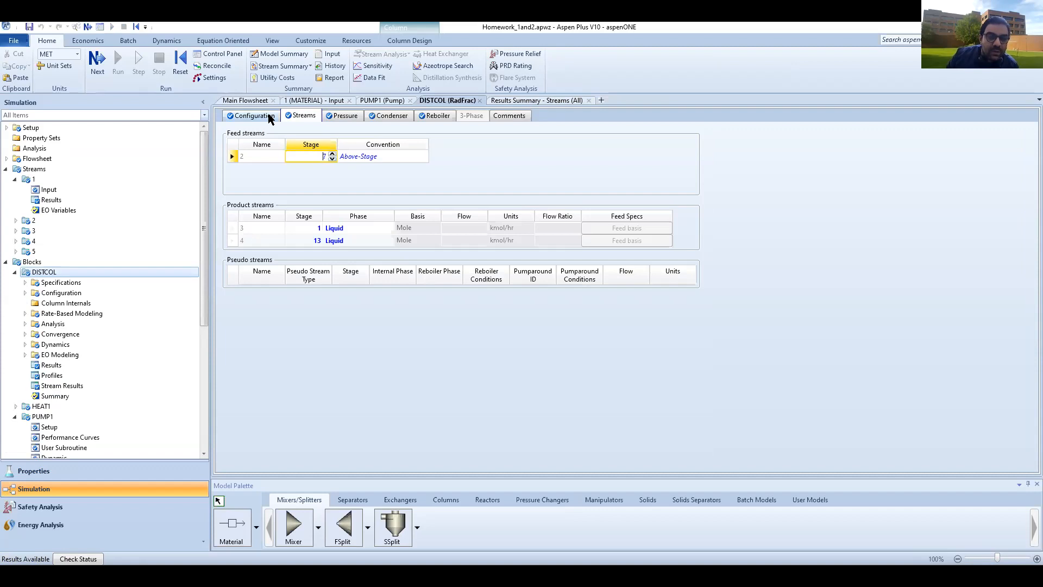
{"action": "left_click", "coordinate": [347, 117]}
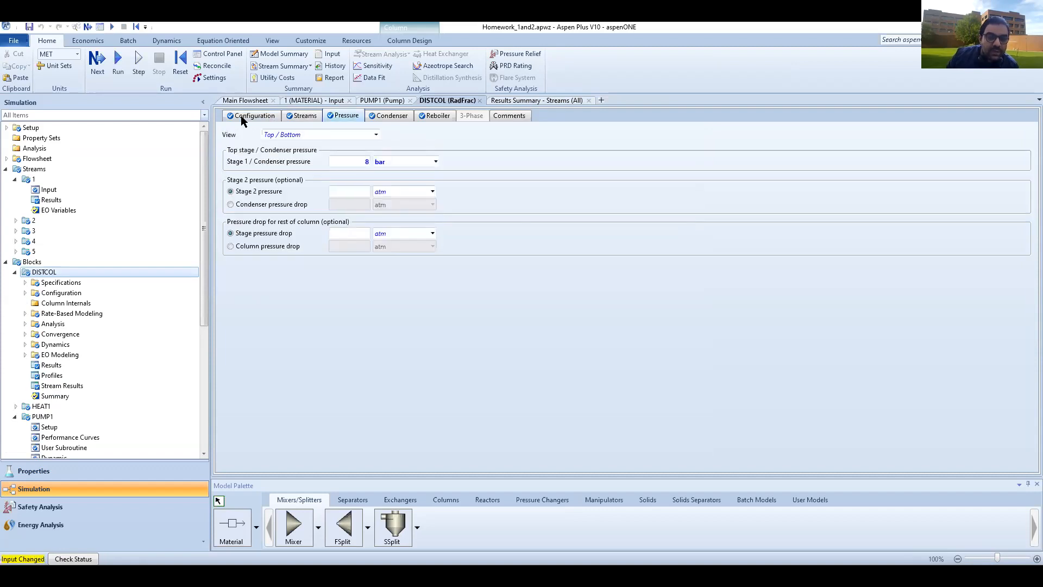
{"action": "left_click", "coordinate": [241, 115]}
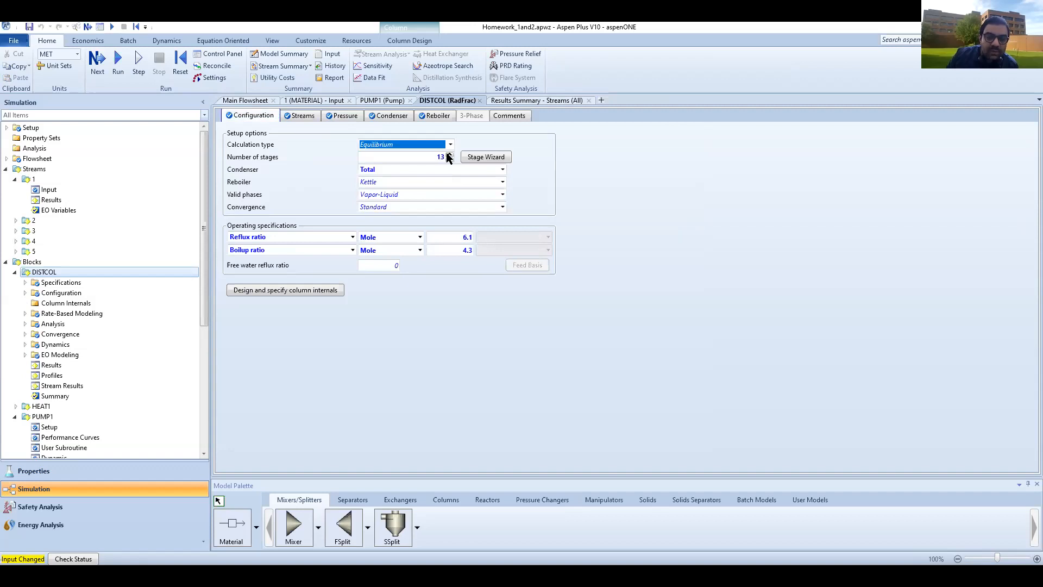
{"action": "left_click", "coordinate": [450, 155]}
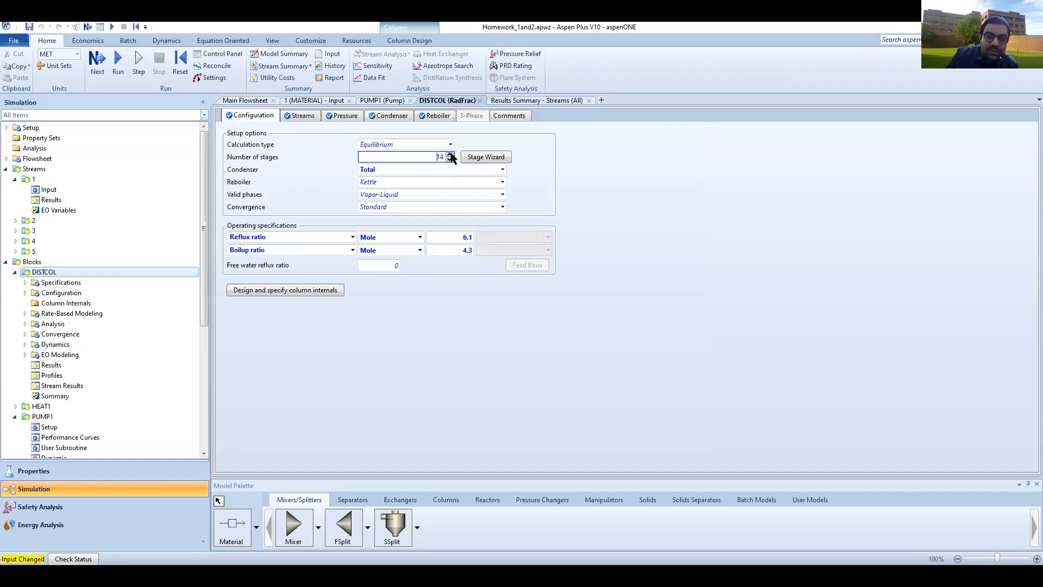
{"action": "left_click", "coordinate": [450, 155]}
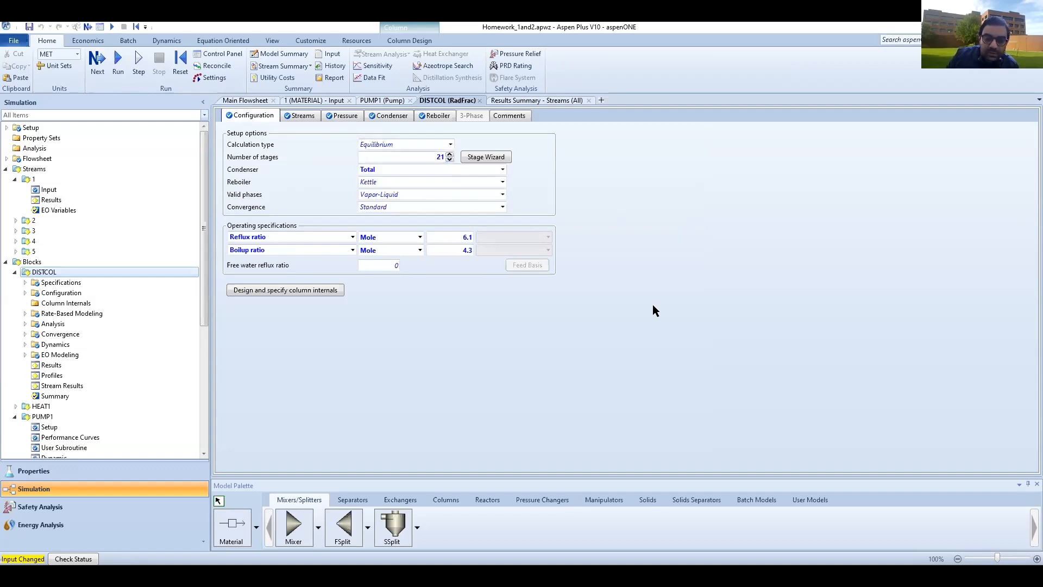
{"action": "key", "text": "F5"}
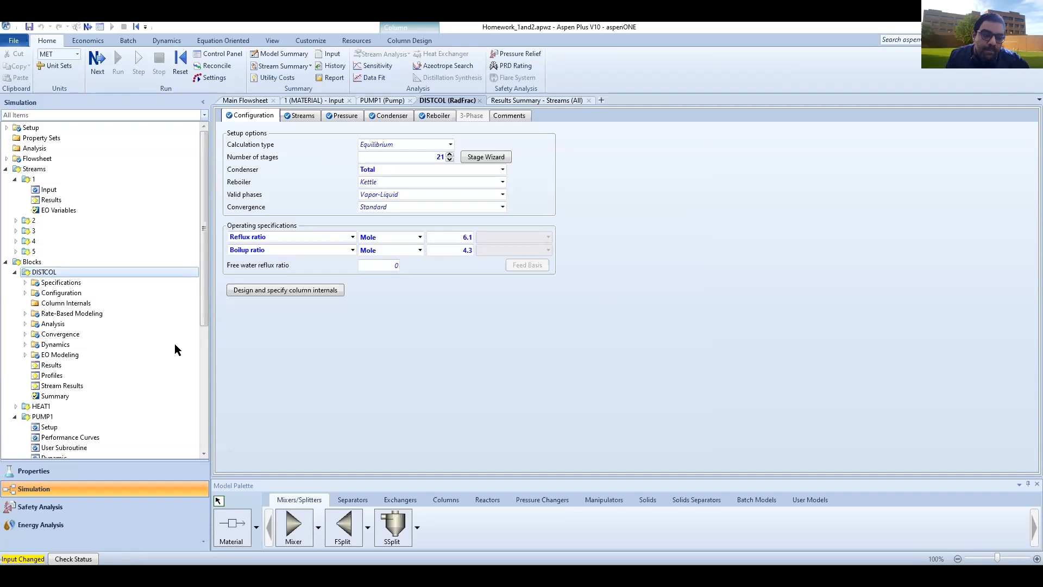
- Check the stream results of the rerun and the calculation messages in the Control Panel
{"action": "scroll", "coordinate": [175, 349], "scroll_direction": "down", "scroll_amount": 7}
{"action": "scroll", "coordinate": [175, 350], "scroll_direction": "up", "scroll_amount": 7}
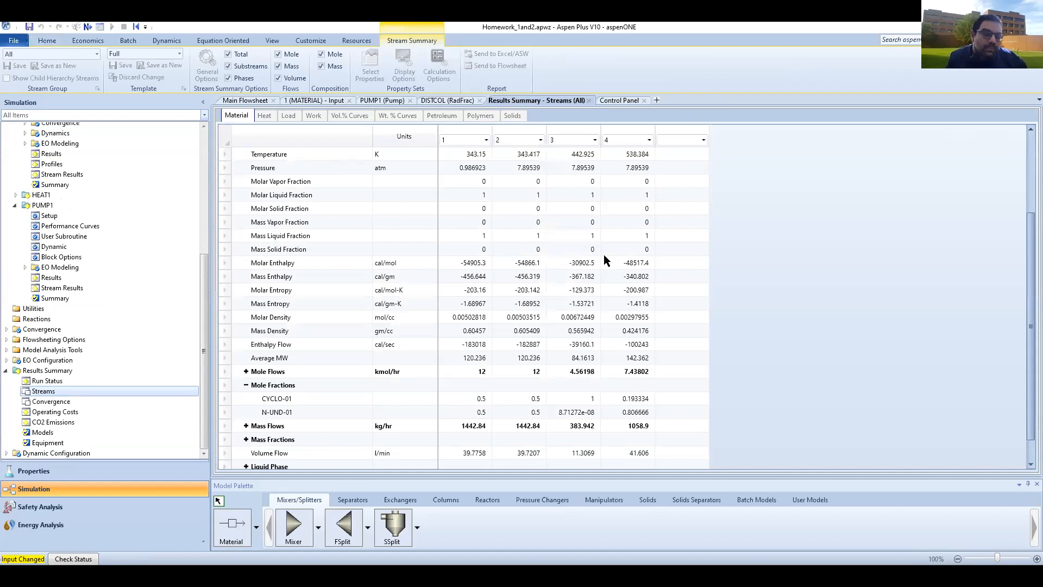
{"action": "left_click", "coordinate": [617, 102]}
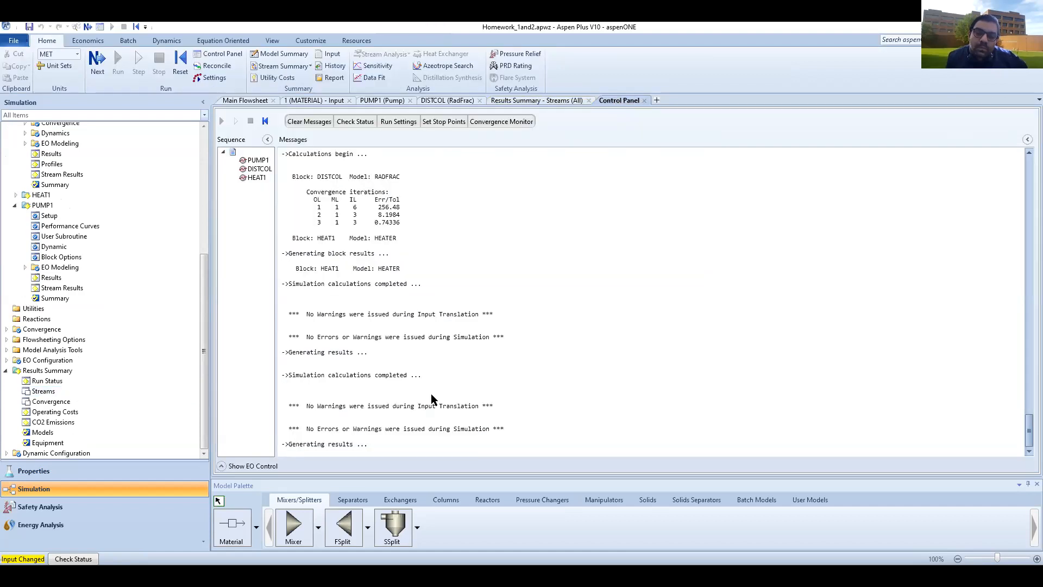